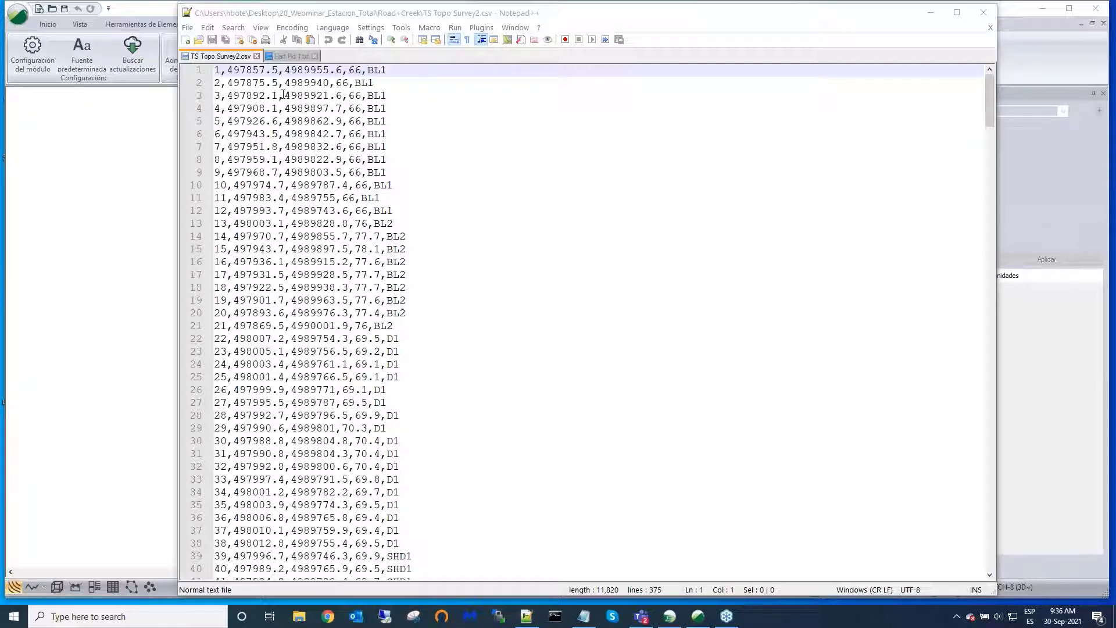
Step: Review the point data layout in Hart Rd 1.txt and TS Topo Survey2.csv, and return to Terrain
left_click(286, 55)
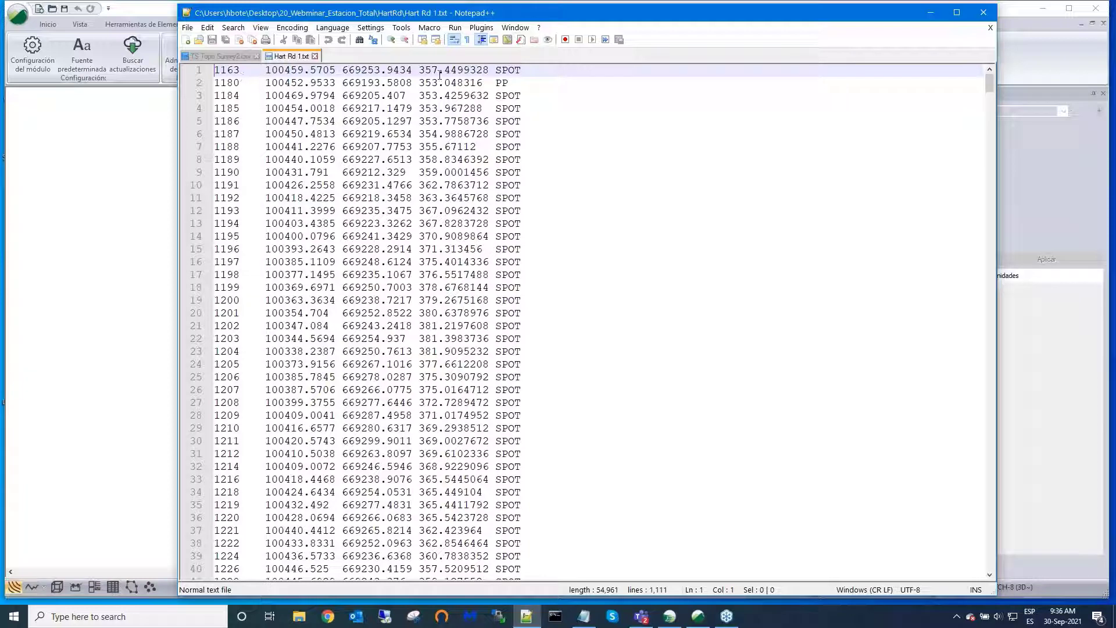
left_click(234, 56)
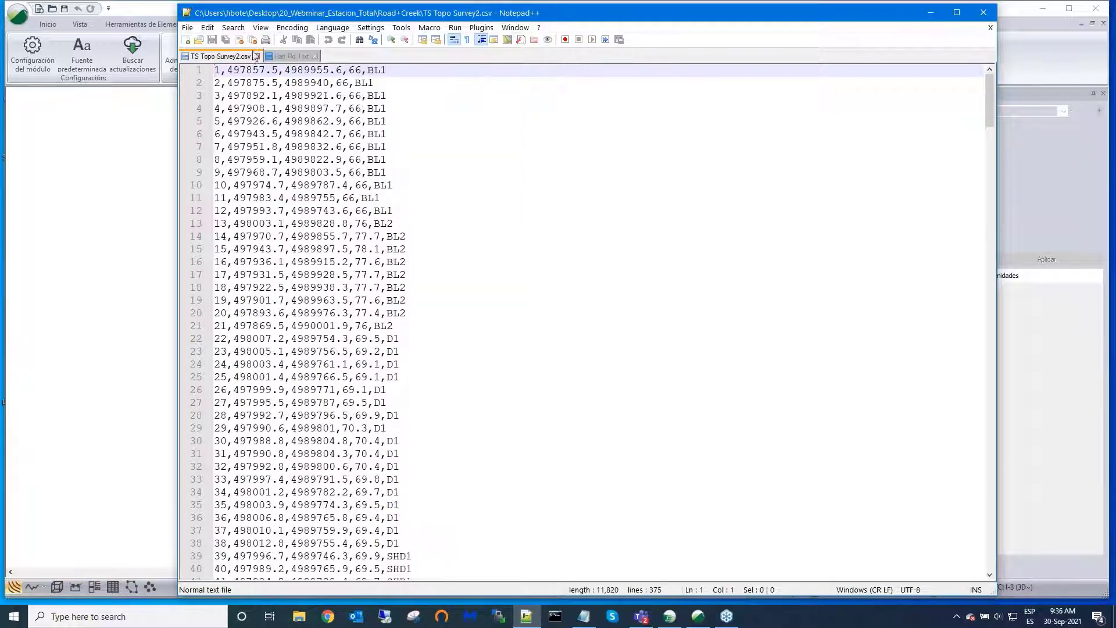
left_click(930, 12)
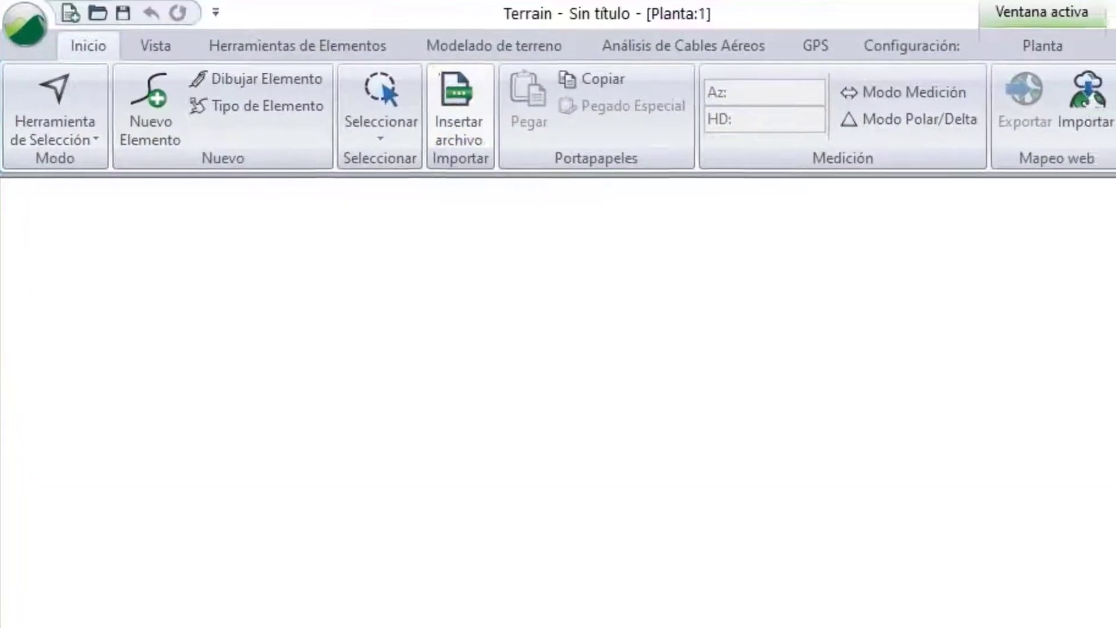
Step: Insert TS Topo Survey2 from the Road+Creek folder, listing all compatible files and choosing the Microsoft Excel (*.csv) format
left_click(478, 117)
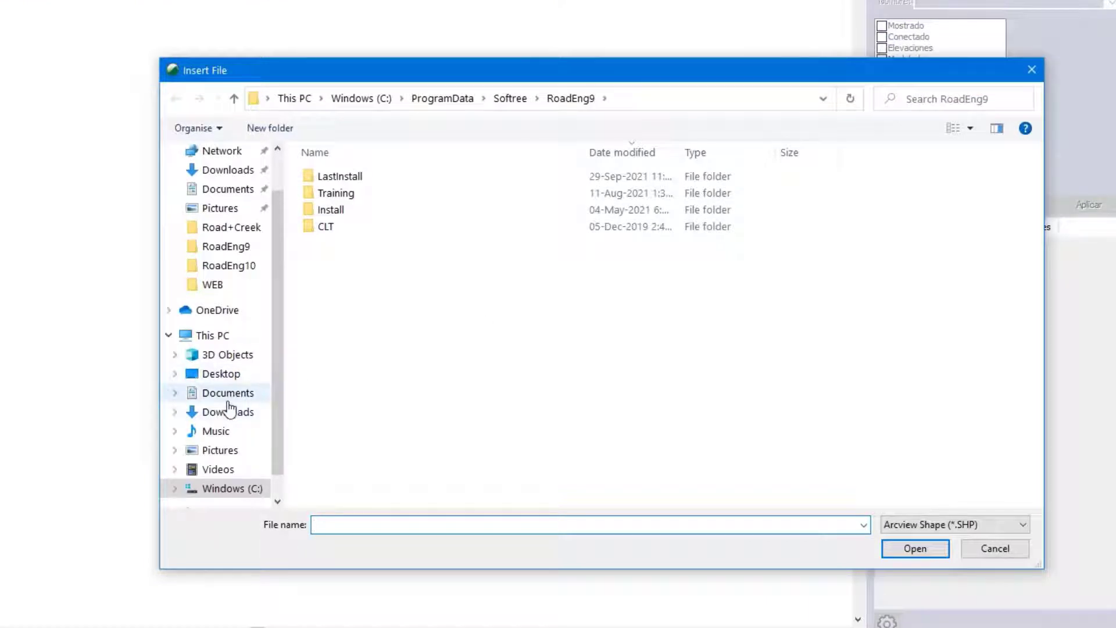
left_click(221, 378)
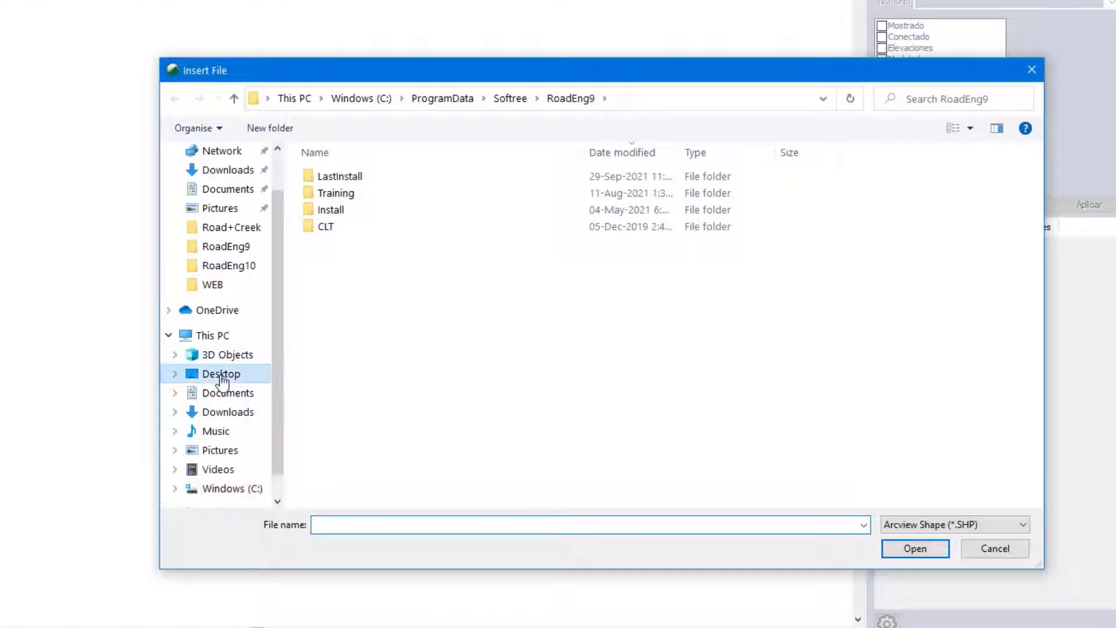
left_click(1023, 526)
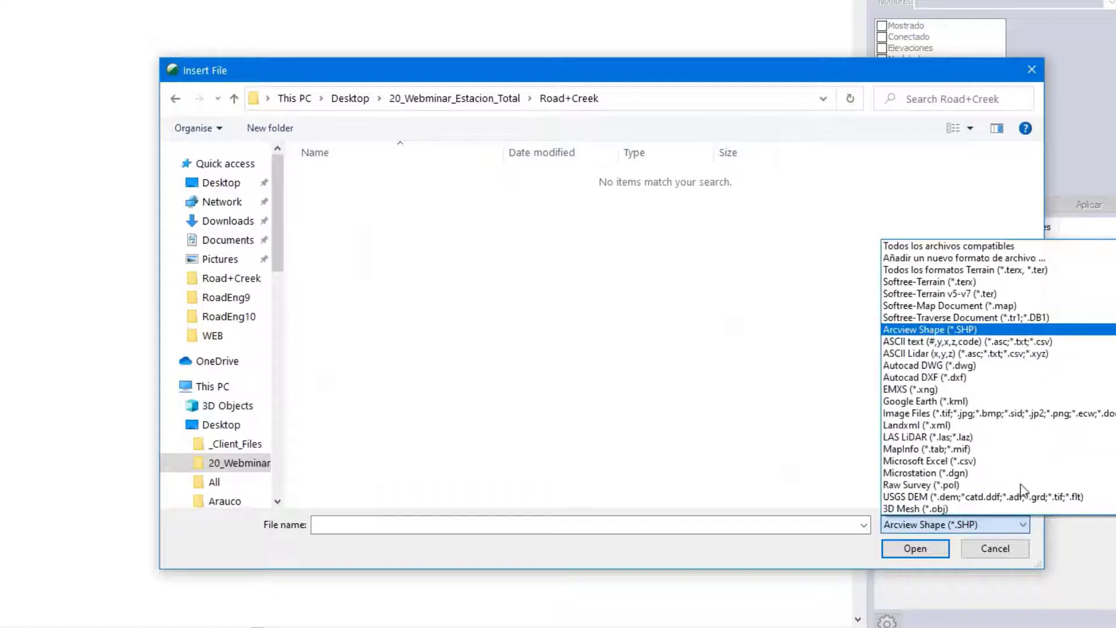
left_click(920, 248)
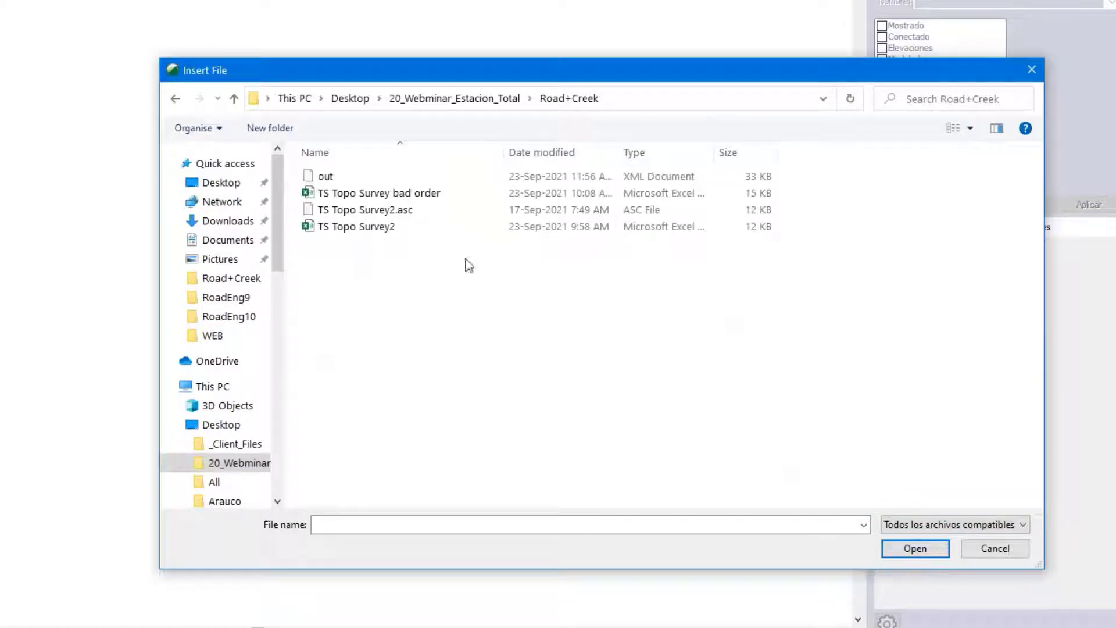
left_click(366, 228)
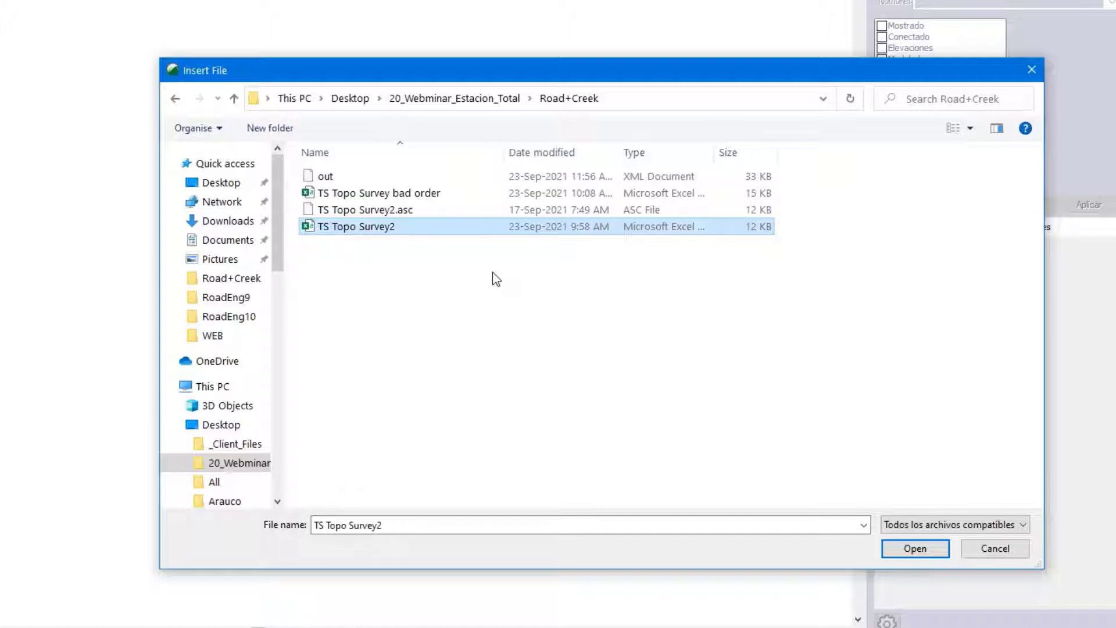
left_click(914, 549)
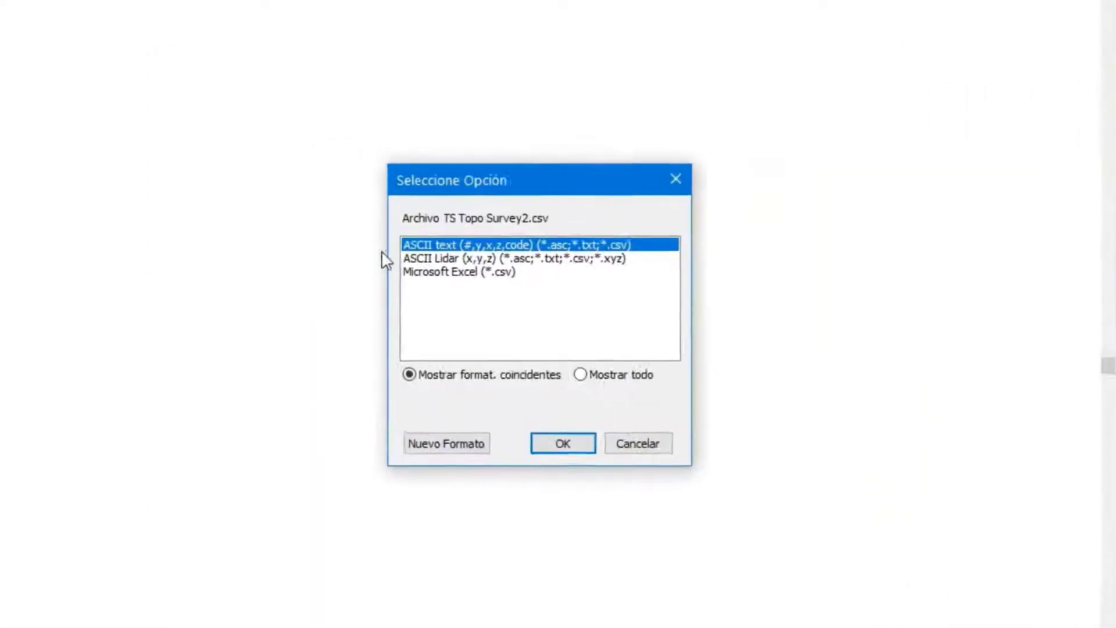
left_click(442, 271)
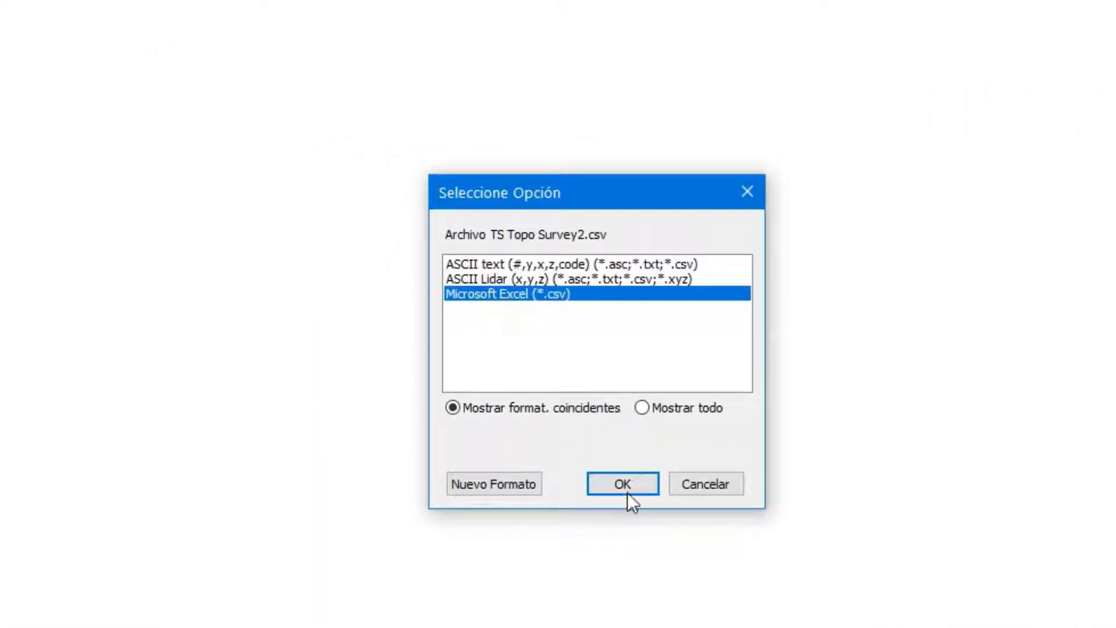
left_click(626, 489)
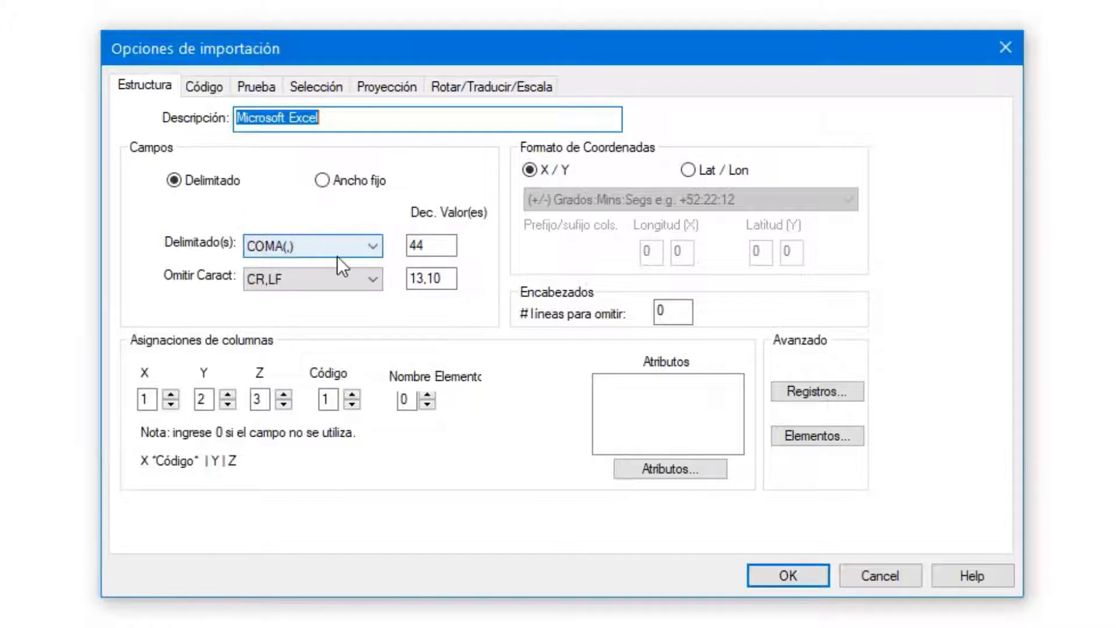
Step: Check the available delimiters in the import options and the column order of TS Topo Survey2.csv in Notepad++
left_click(374, 247)
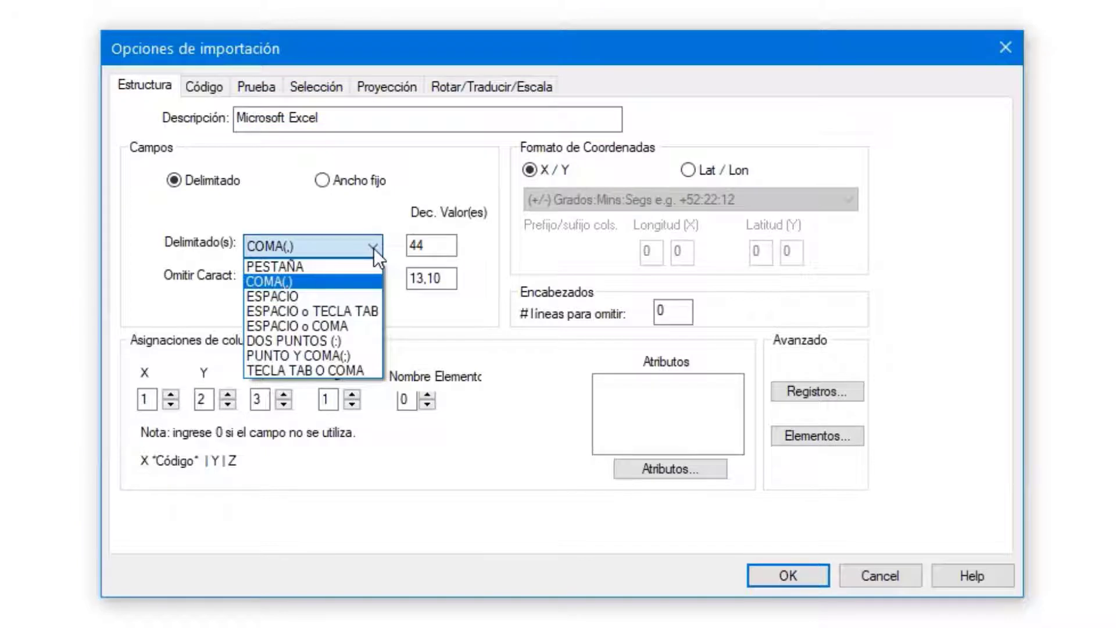
left_click(374, 248)
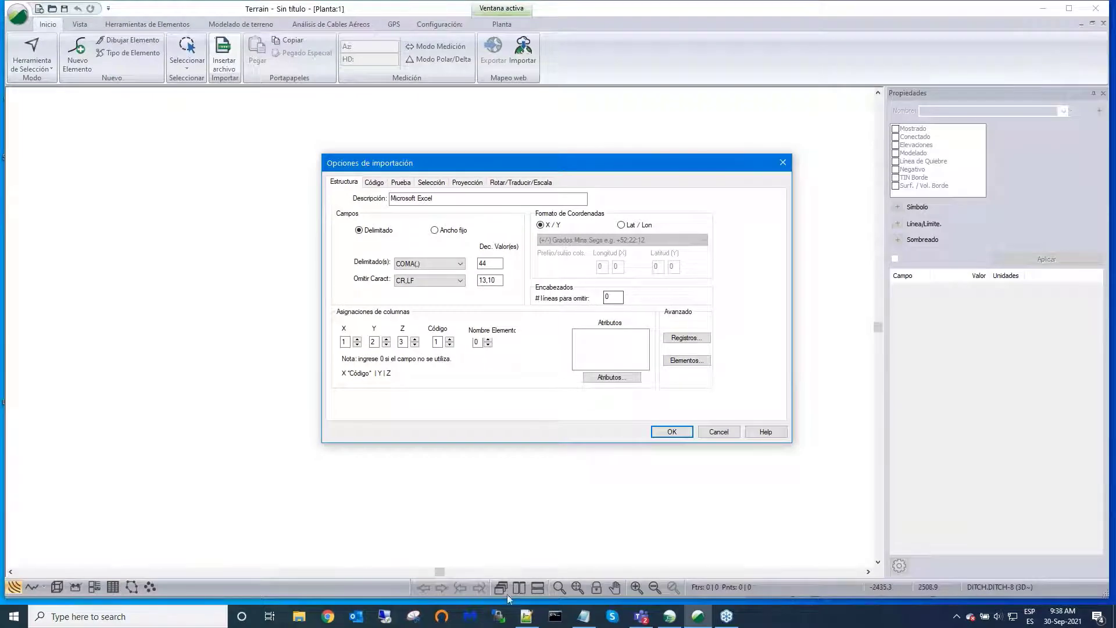
left_click(526, 599)
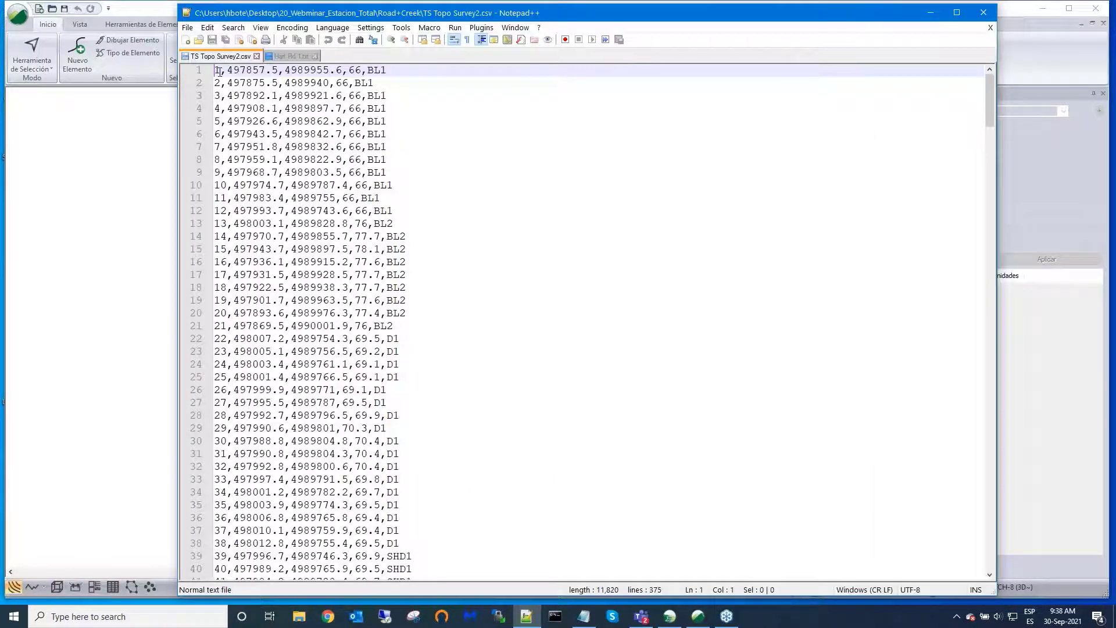
left_click(930, 12)
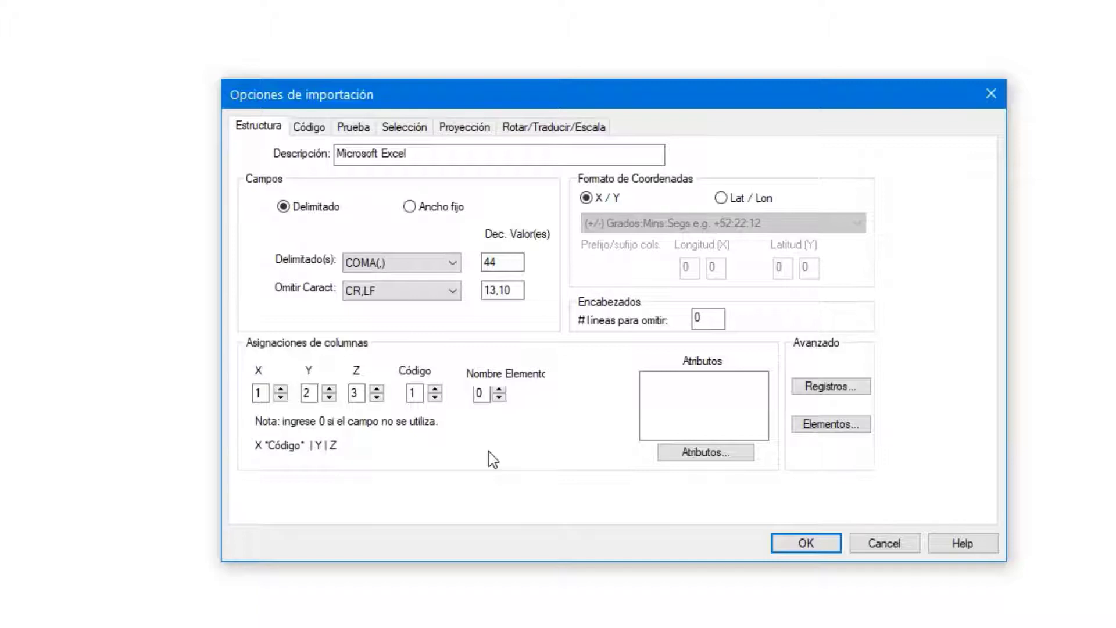
Step: Assign the X coordinate to column 3 and the Z coordinate to column 4
left_click(281, 391)
left_click(281, 391)
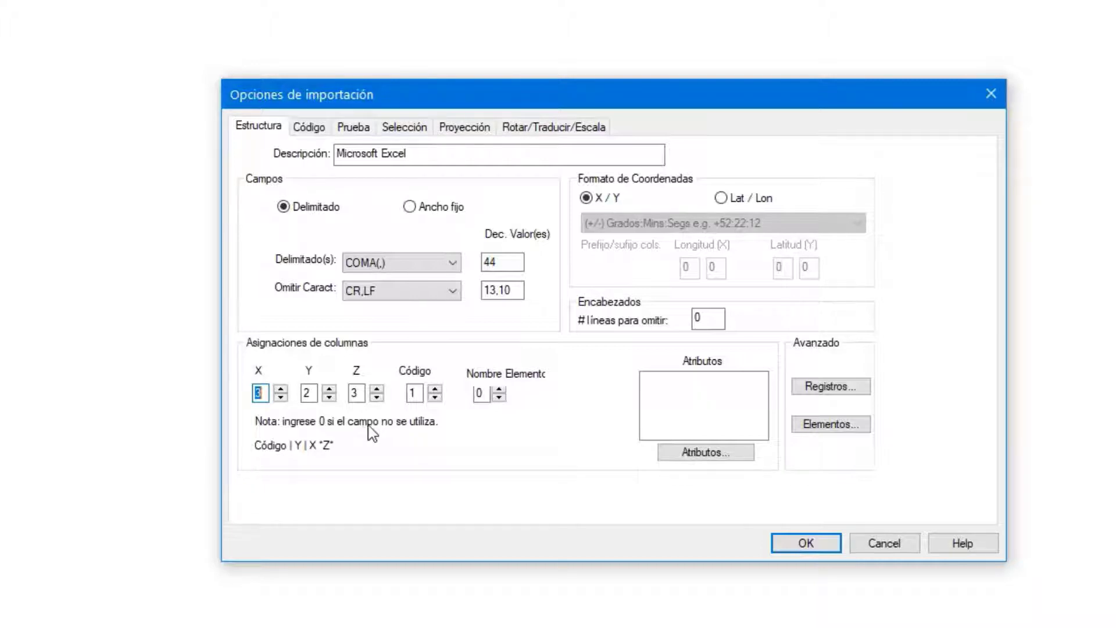
left_click(377, 390)
Step: Add the Point Code and Comment attributes to the import format's selected attributes
left_click(706, 453)
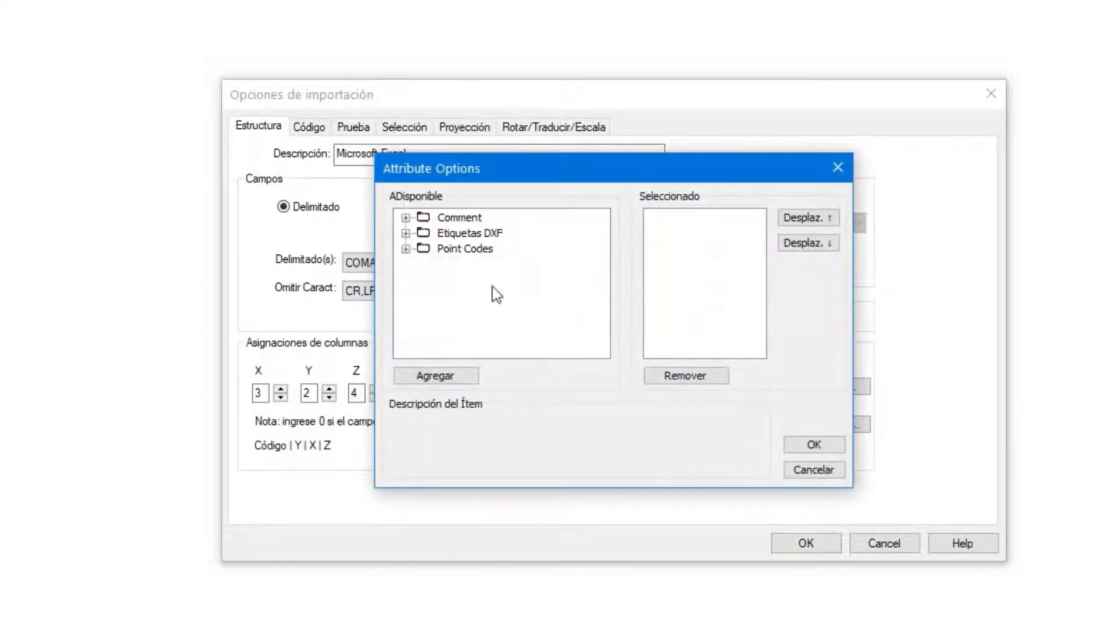
left_click(406, 217)
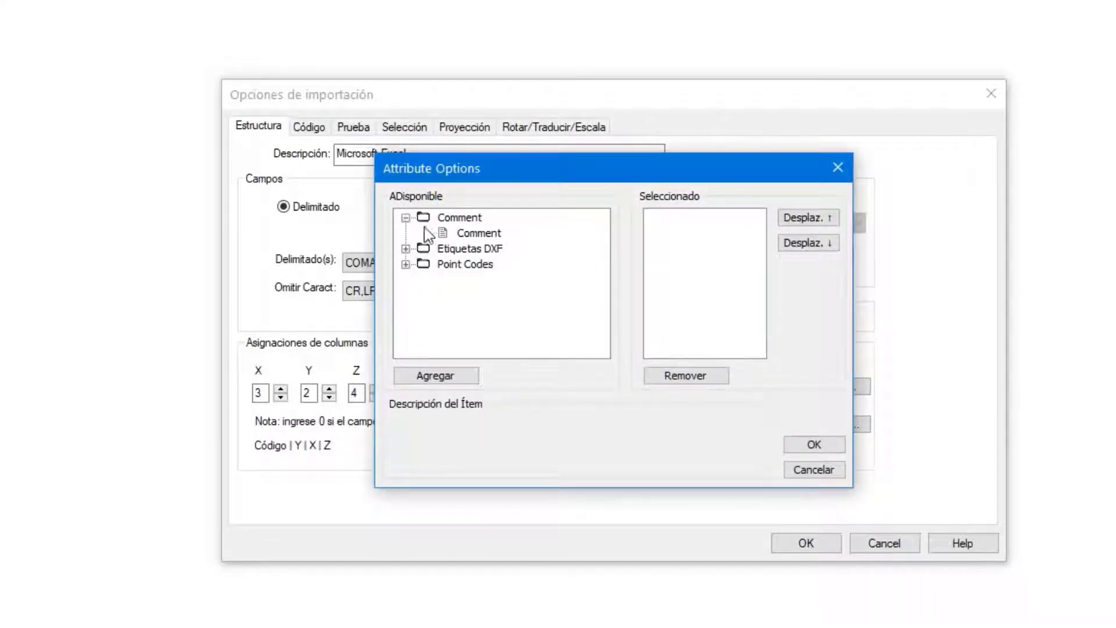
left_click(469, 236)
left_click(405, 265)
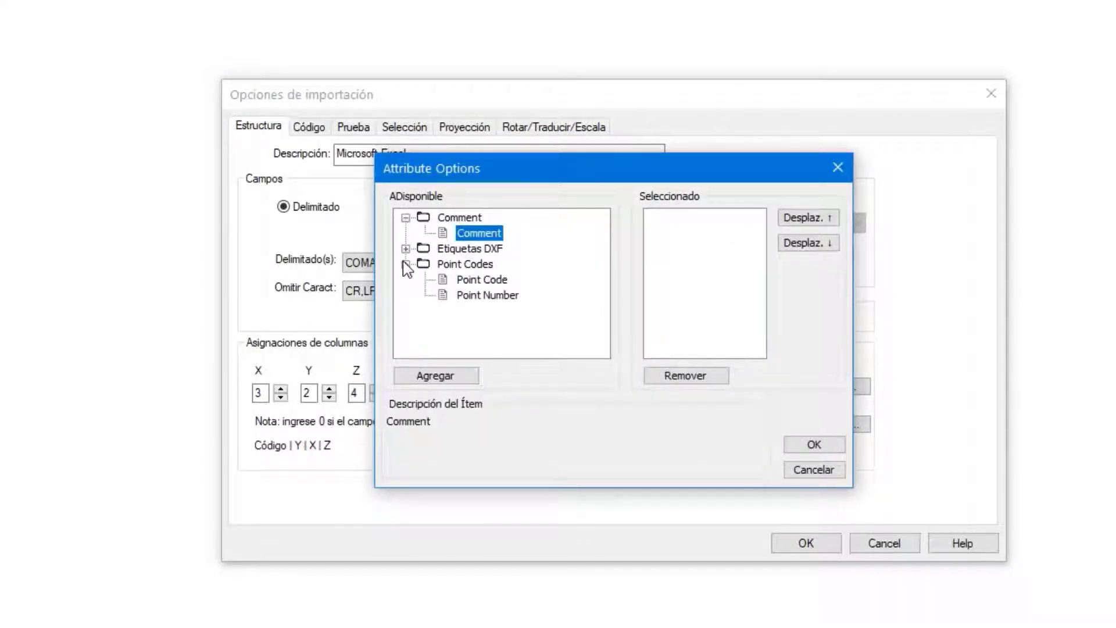
left_click(482, 281)
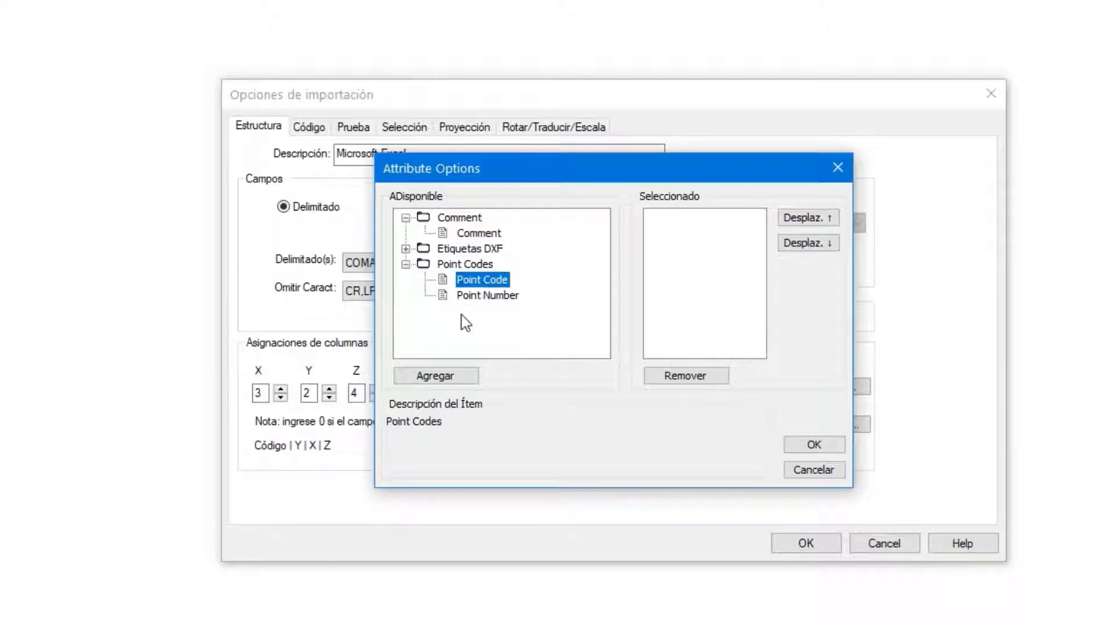
left_click(431, 376)
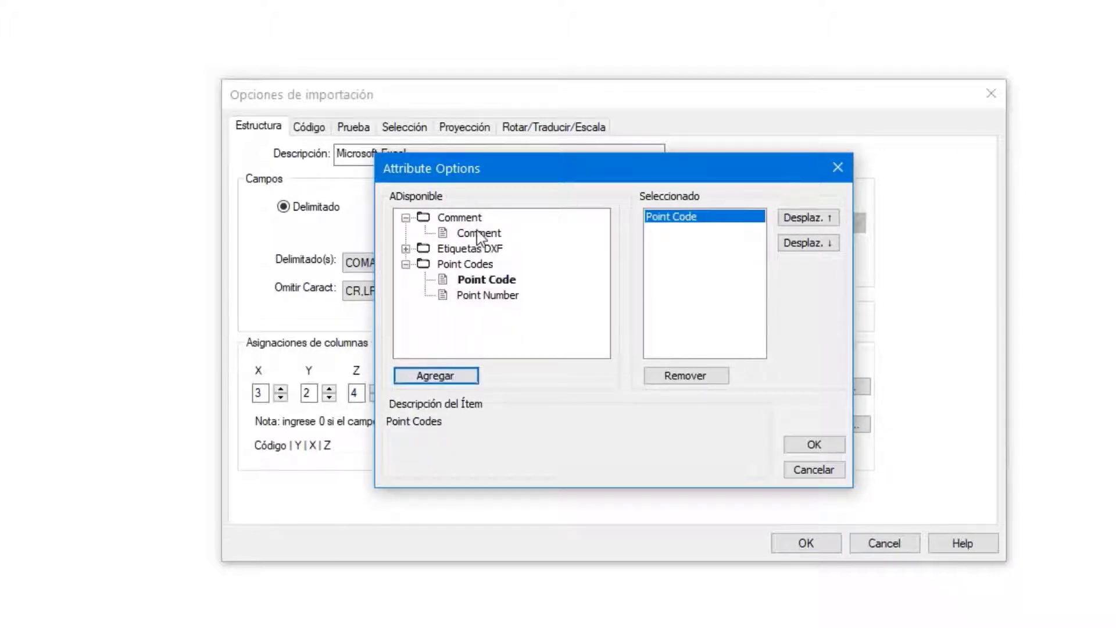
left_click(478, 233)
left_click(448, 377)
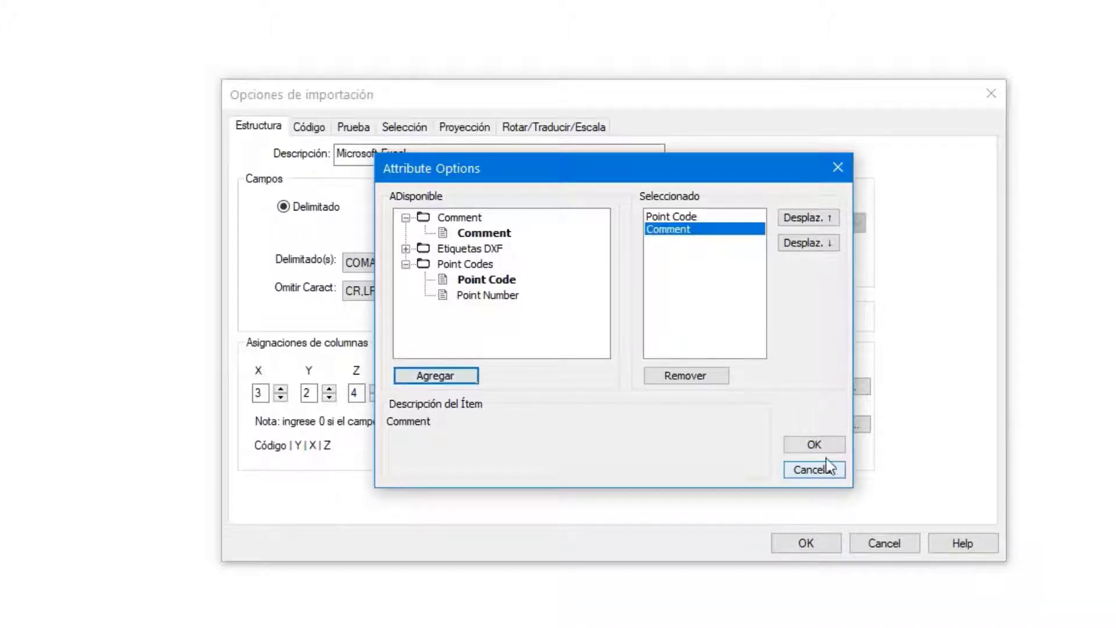
left_click(816, 446)
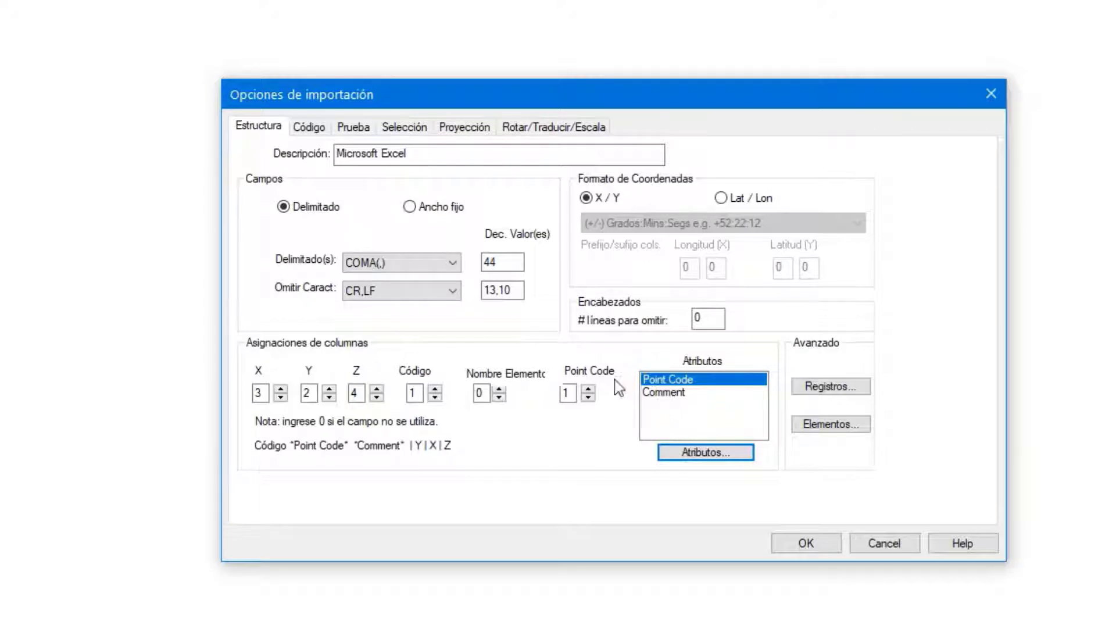
Step: Assign the Point Code attribute and the element name (Nombre Elemento) to column 5
left_click(588, 389)
left_click(589, 389)
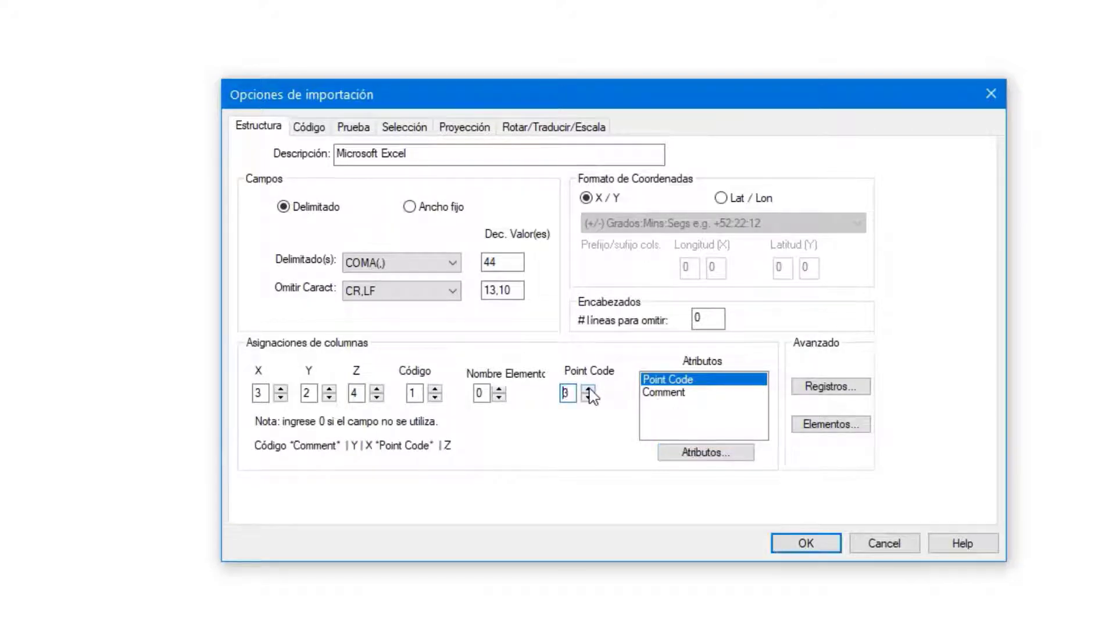
left_click(589, 390)
left_click(589, 390)
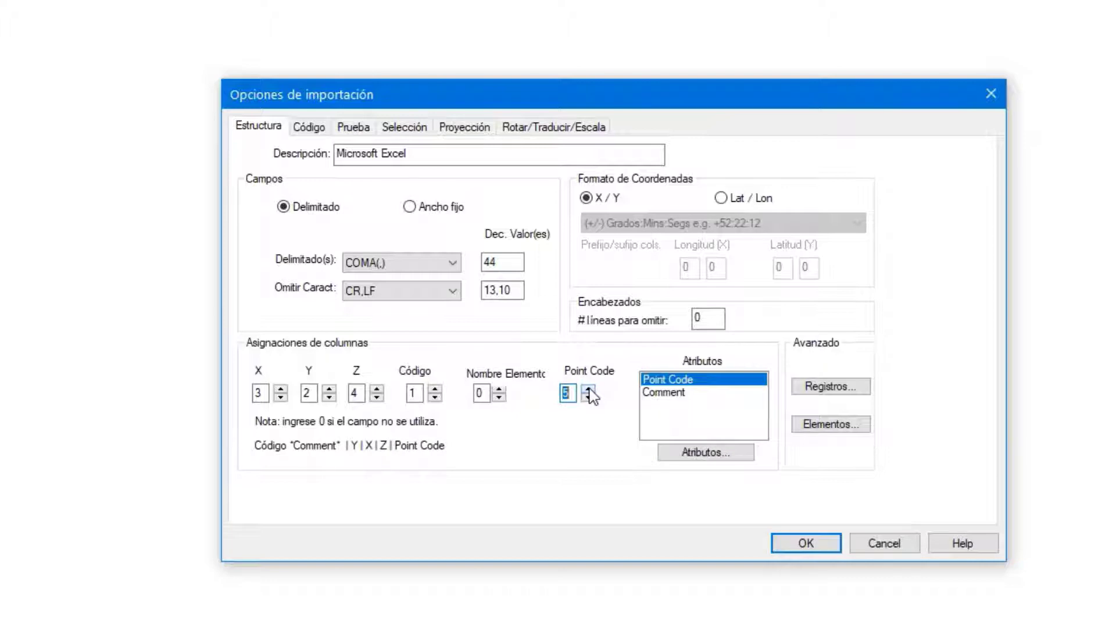
left_click(499, 390)
left_click(499, 389)
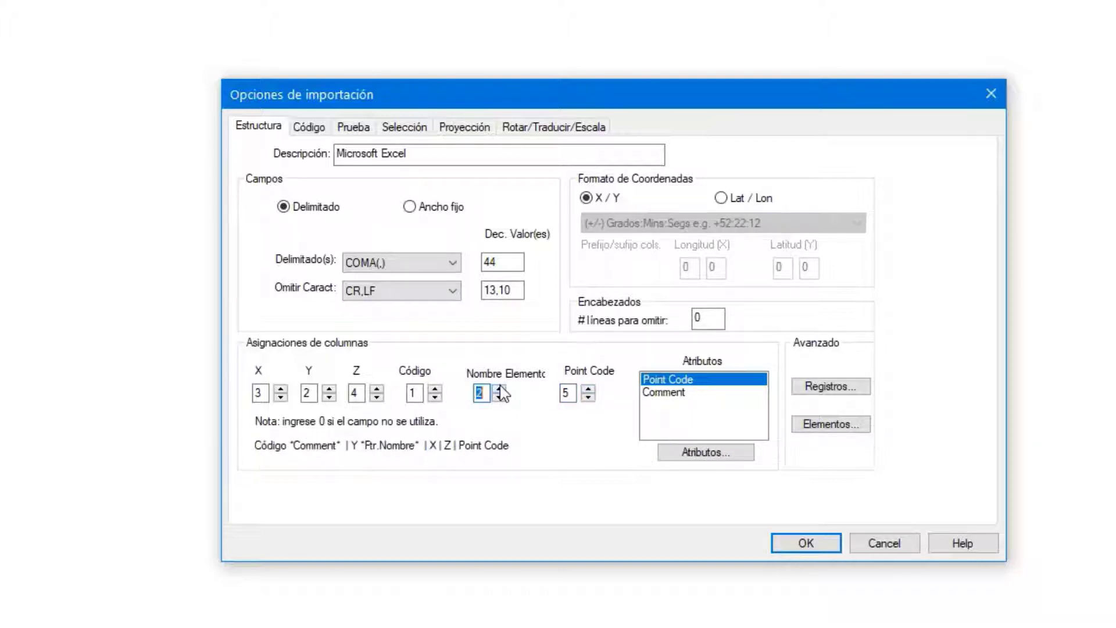
left_click(499, 390)
left_click(499, 389)
left_click(499, 390)
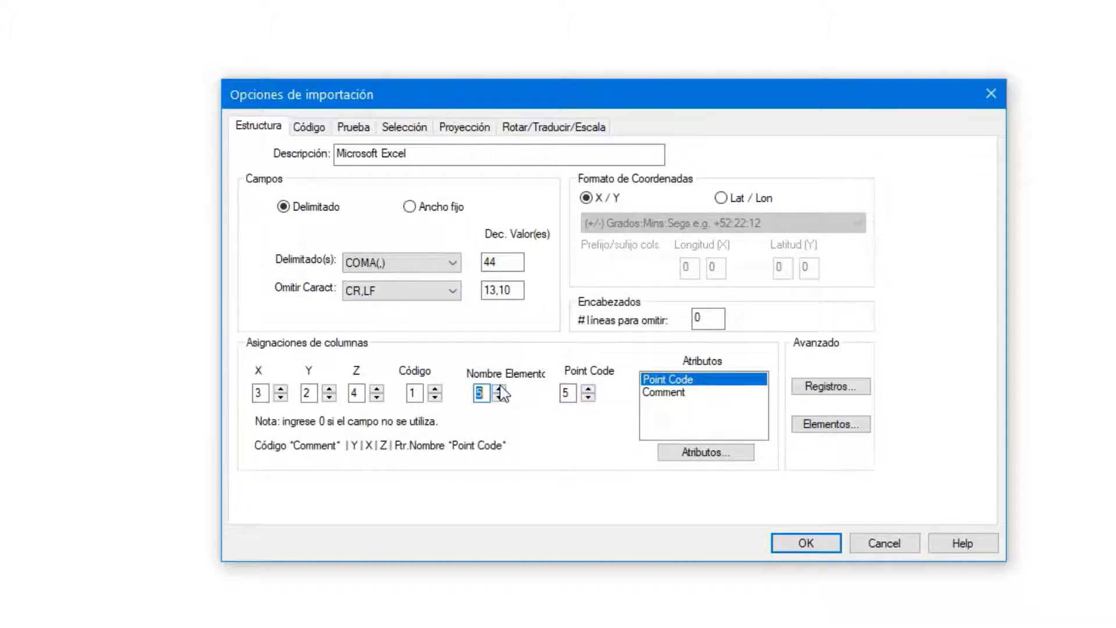
Step: Assign the Comment attribute and the code (Código) to column 5
left_click(662, 393)
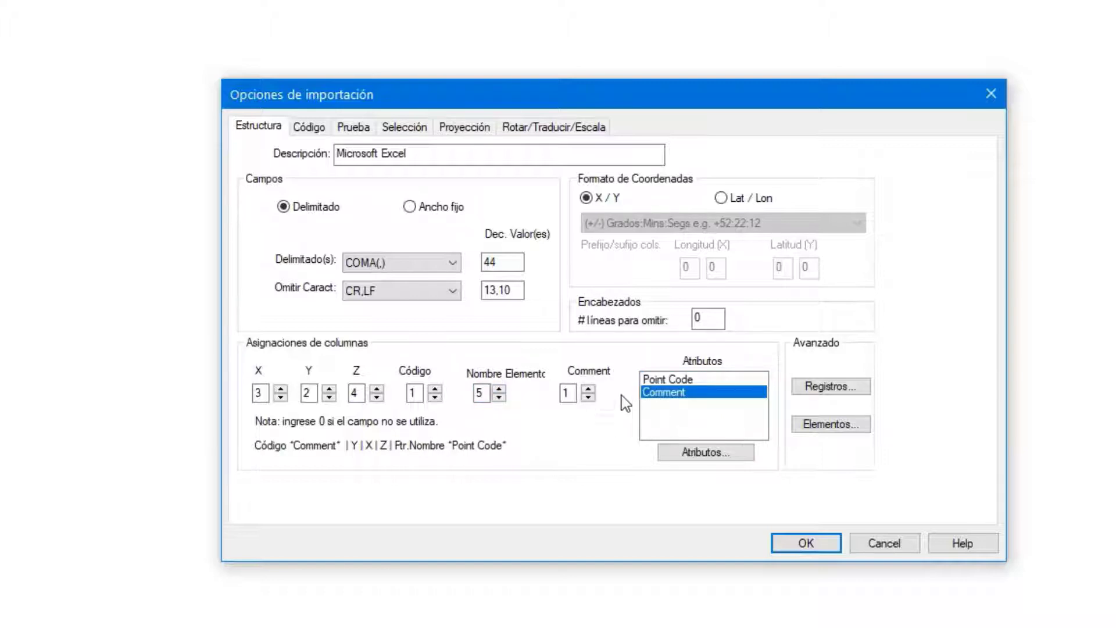
left_click(588, 389)
left_click(588, 389)
left_click(588, 390)
left_click(589, 390)
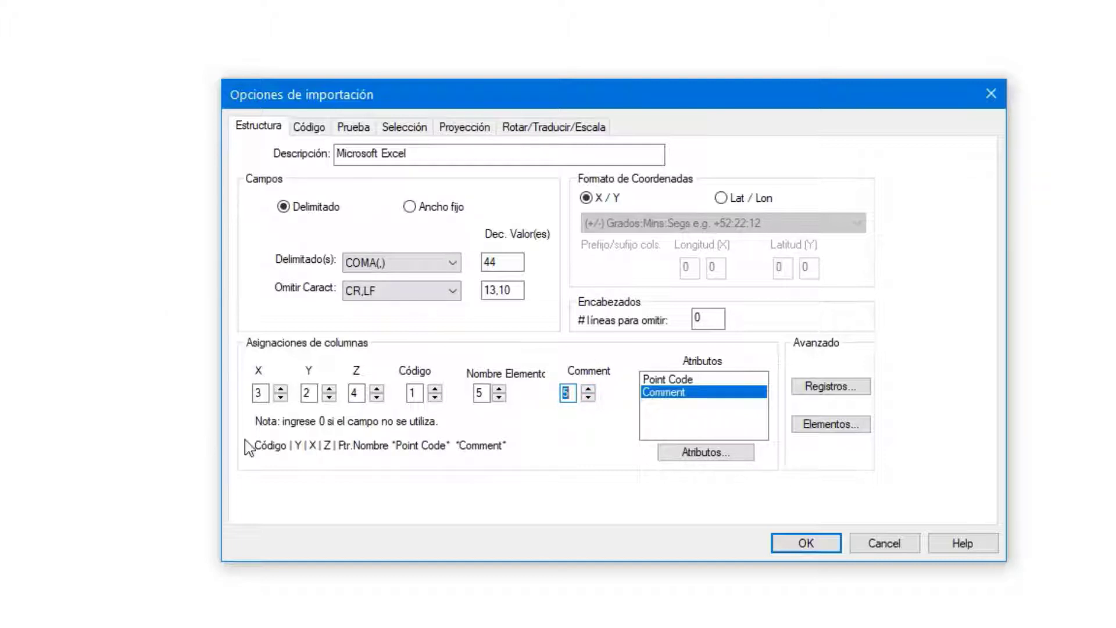
left_click(436, 390)
left_click(436, 390)
left_click(435, 390)
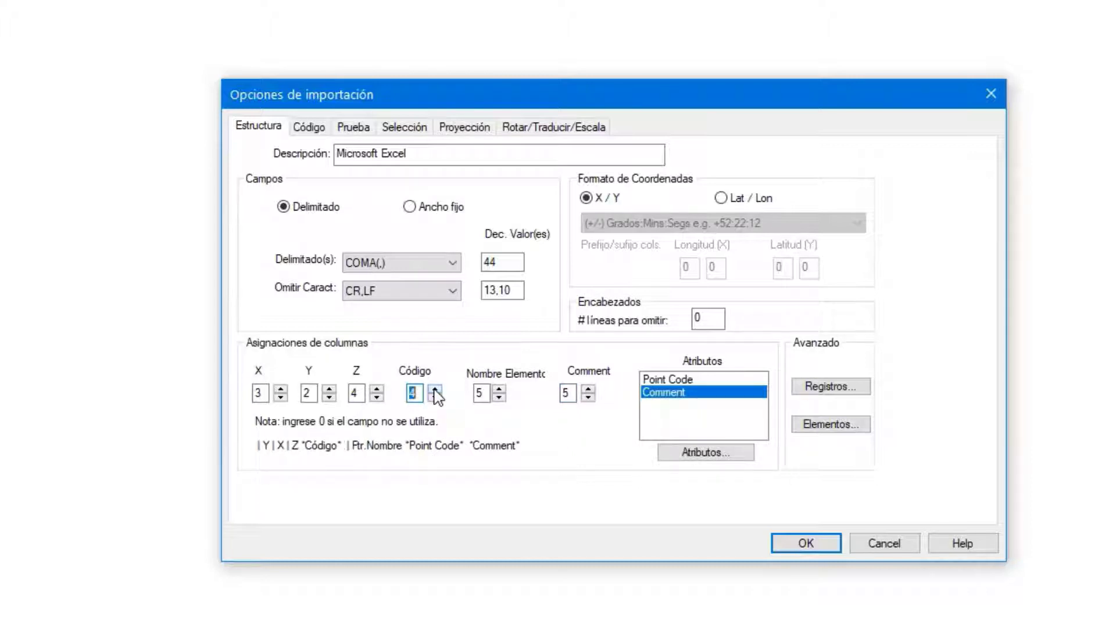
left_click(436, 389)
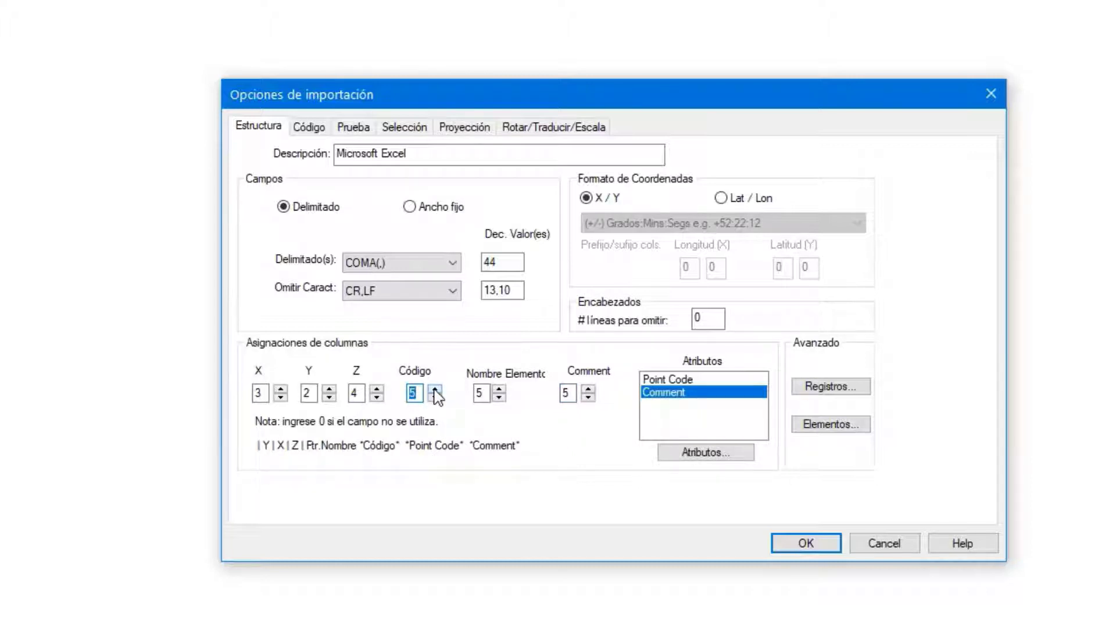
Step: Test the import format by stepping through the first five survey records
left_click(356, 128)
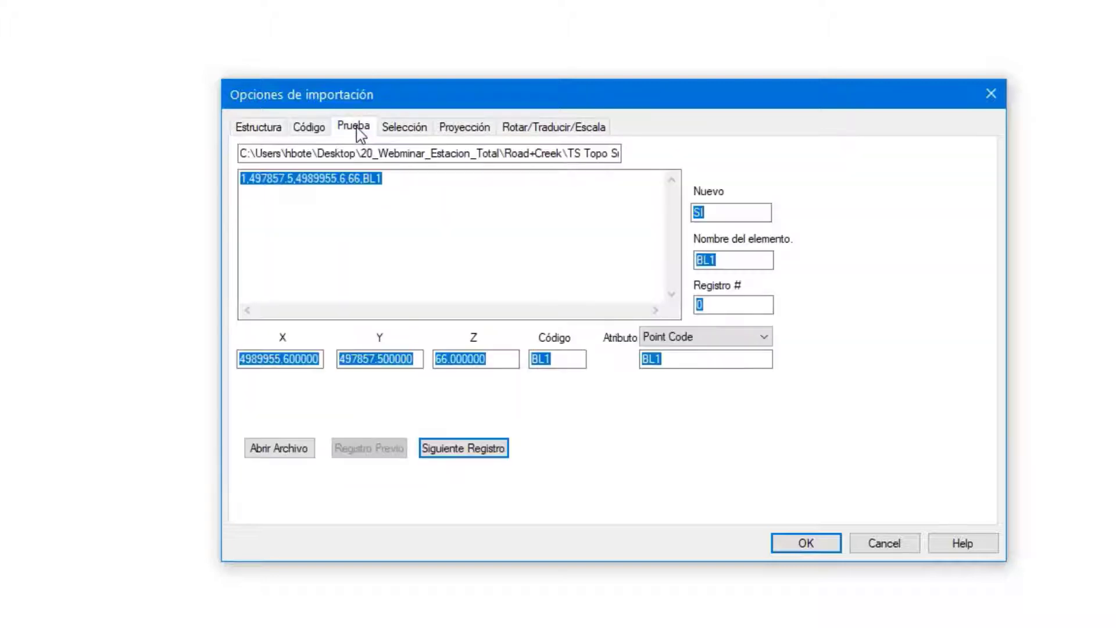
left_click(464, 455)
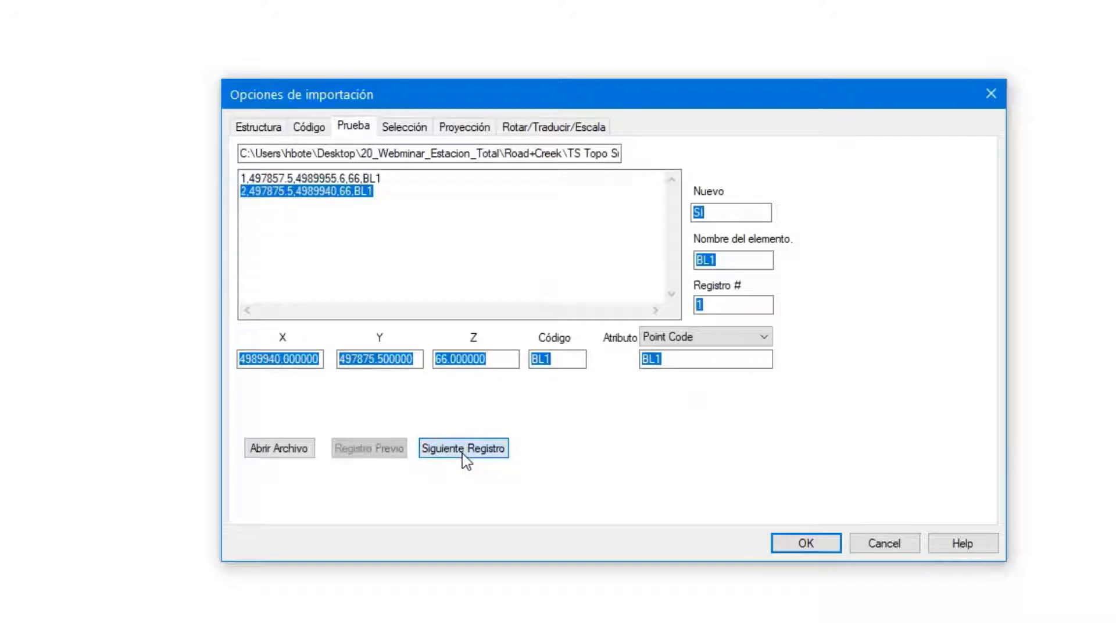
left_click(463, 454)
left_click(464, 454)
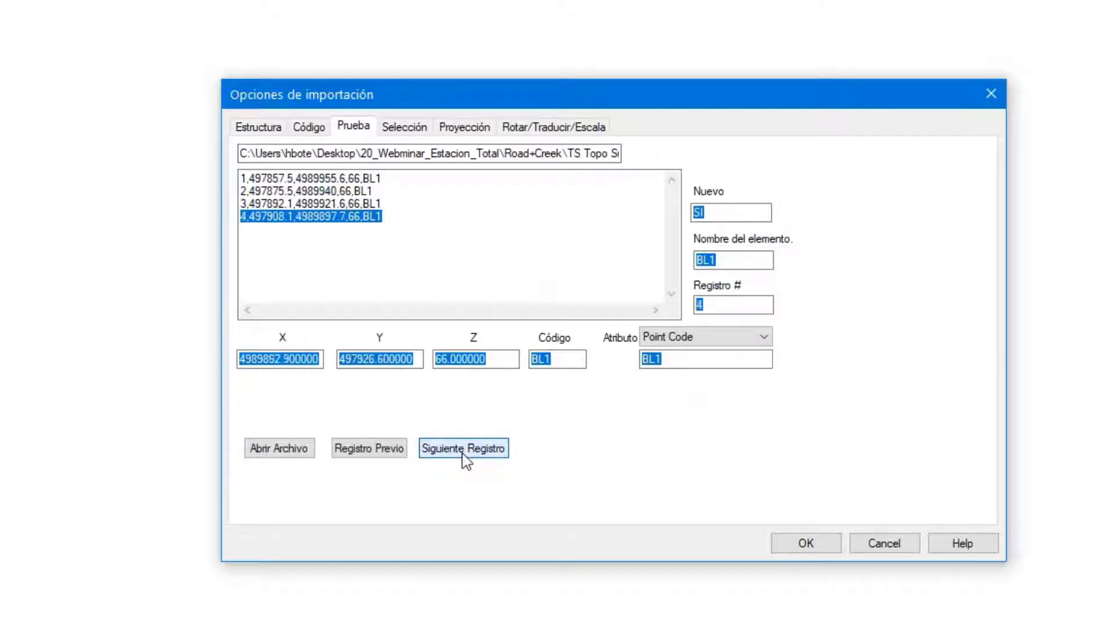
left_click(463, 455)
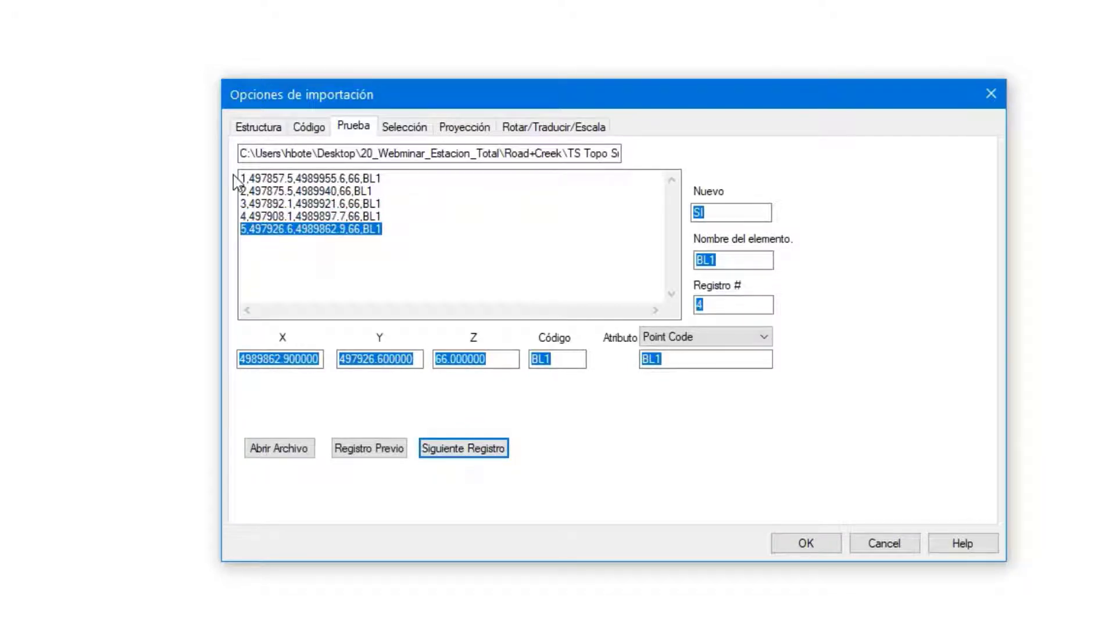
Step: Test the sixth and seventh survey records, and import the file without coordinate conversion
left_click(459, 456)
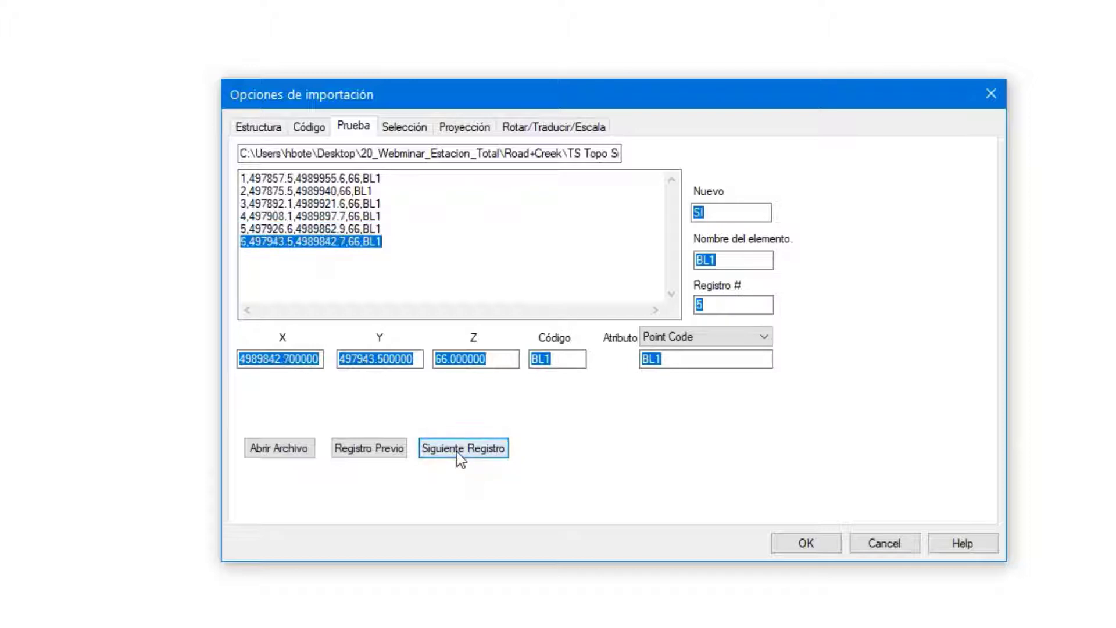
left_click(460, 454)
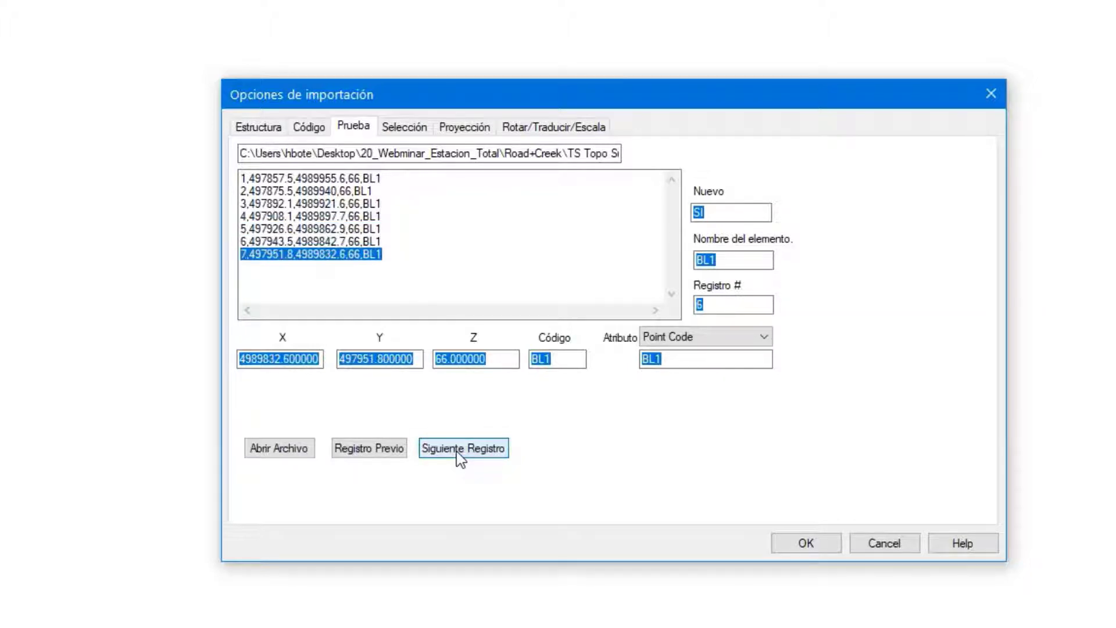
left_click(308, 128)
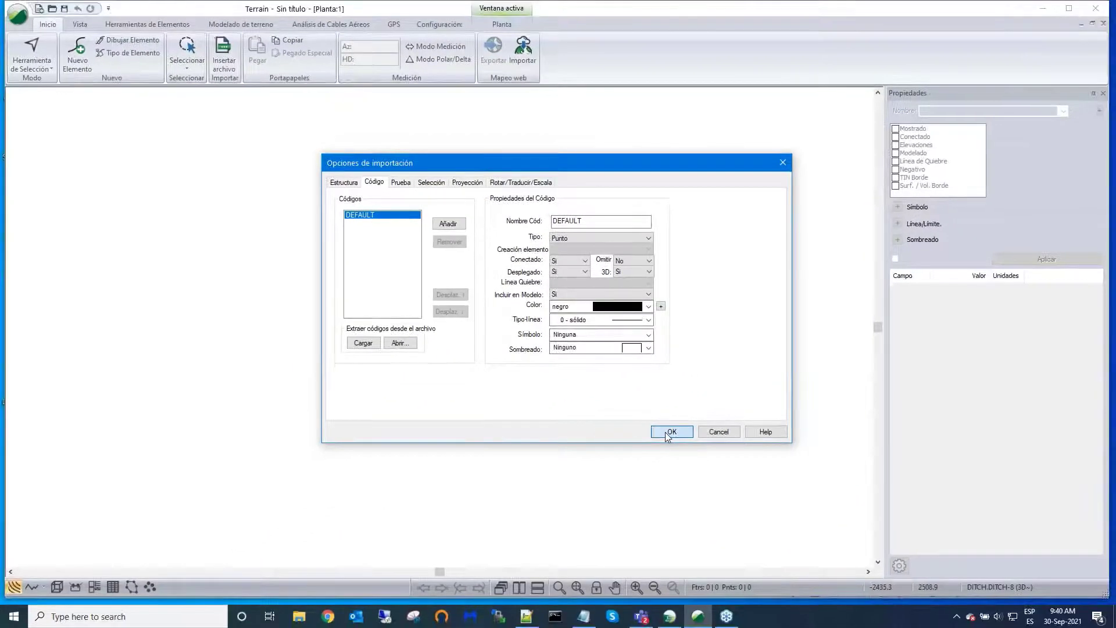
left_click(668, 433)
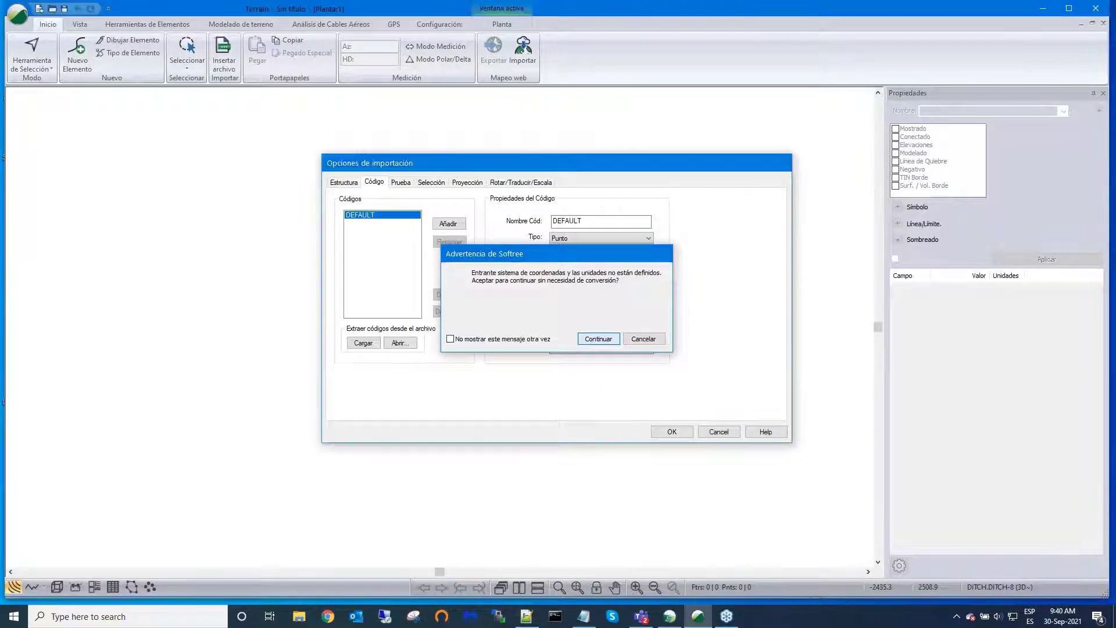
left_click(598, 339)
scroll(438, 339, "up", 3)
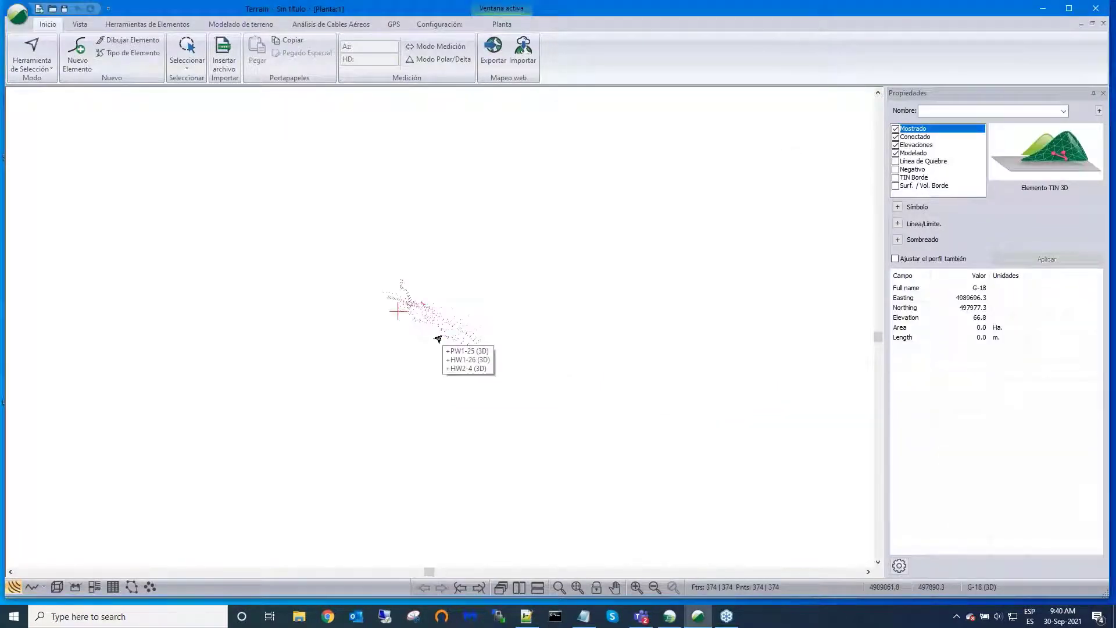
scroll(440, 338, "down", 5)
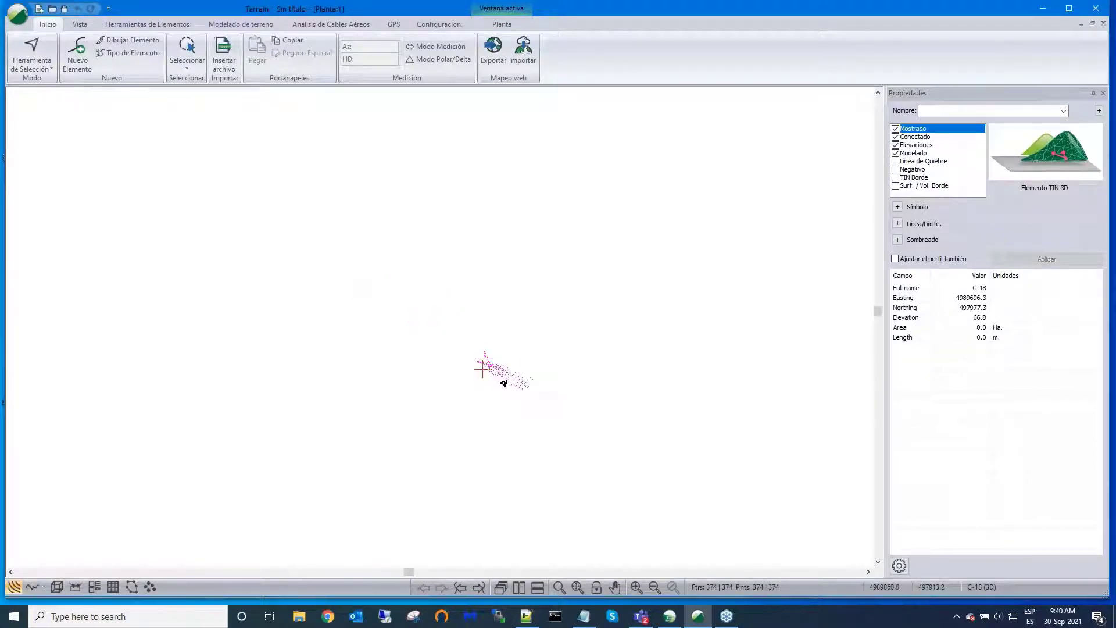
scroll(506, 385, "up", 4)
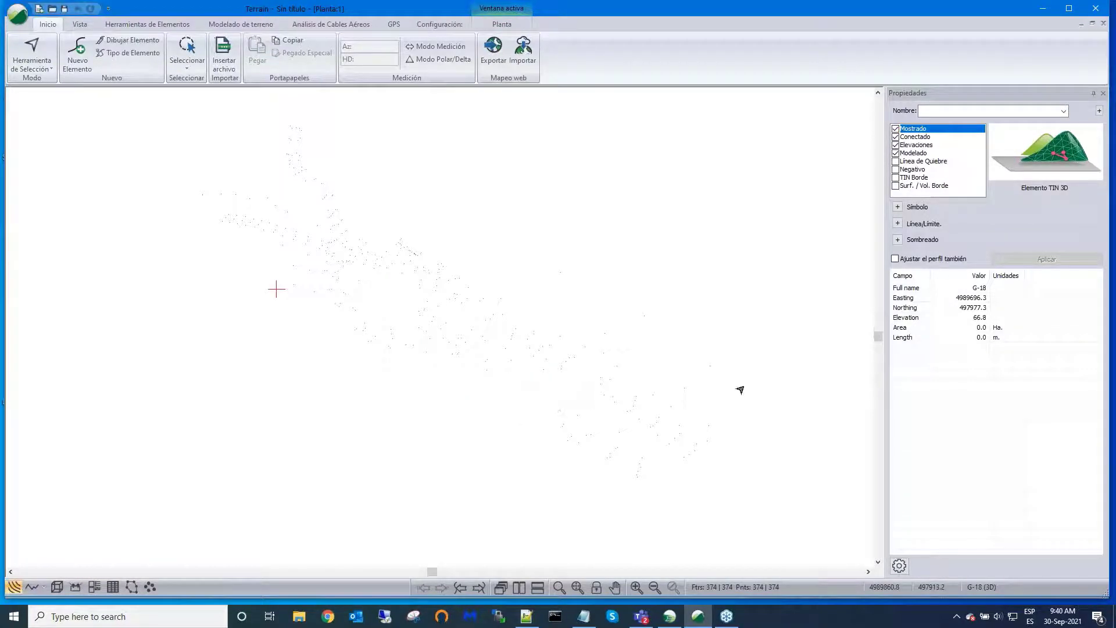
Step: Try to set the symbol type of the imported survey points to Cruz
left_click(898, 207)
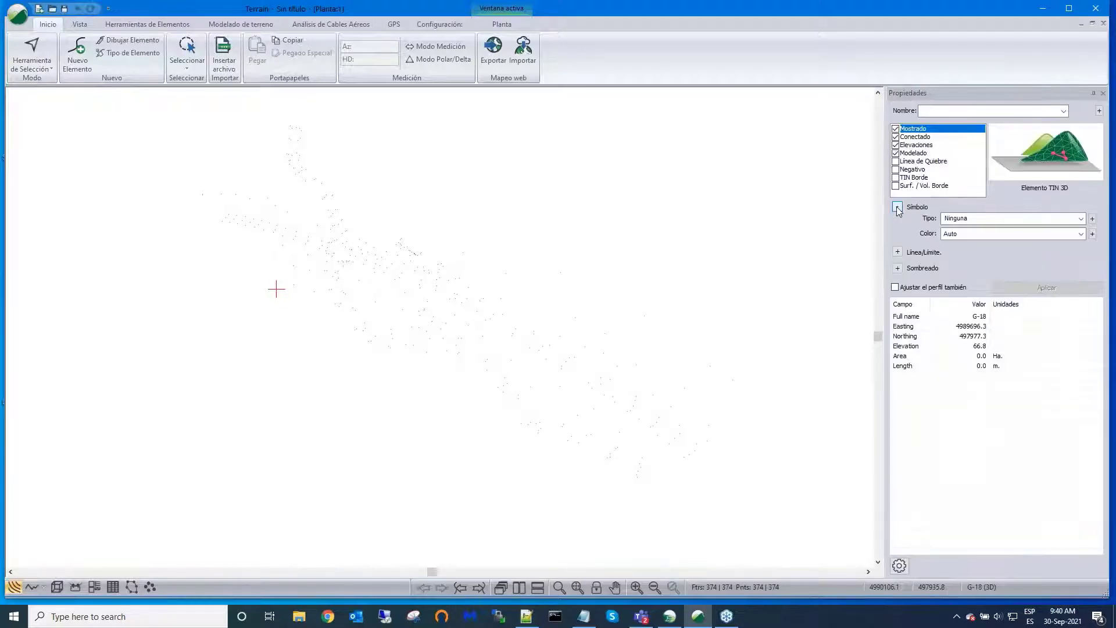
left_click(1082, 219)
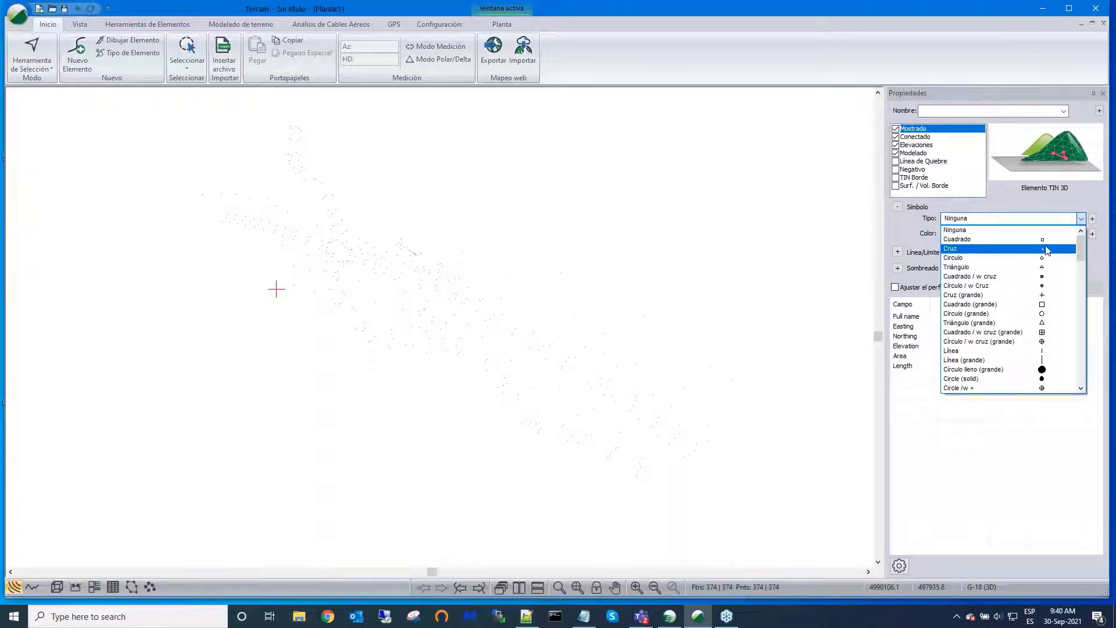
left_click(1047, 249)
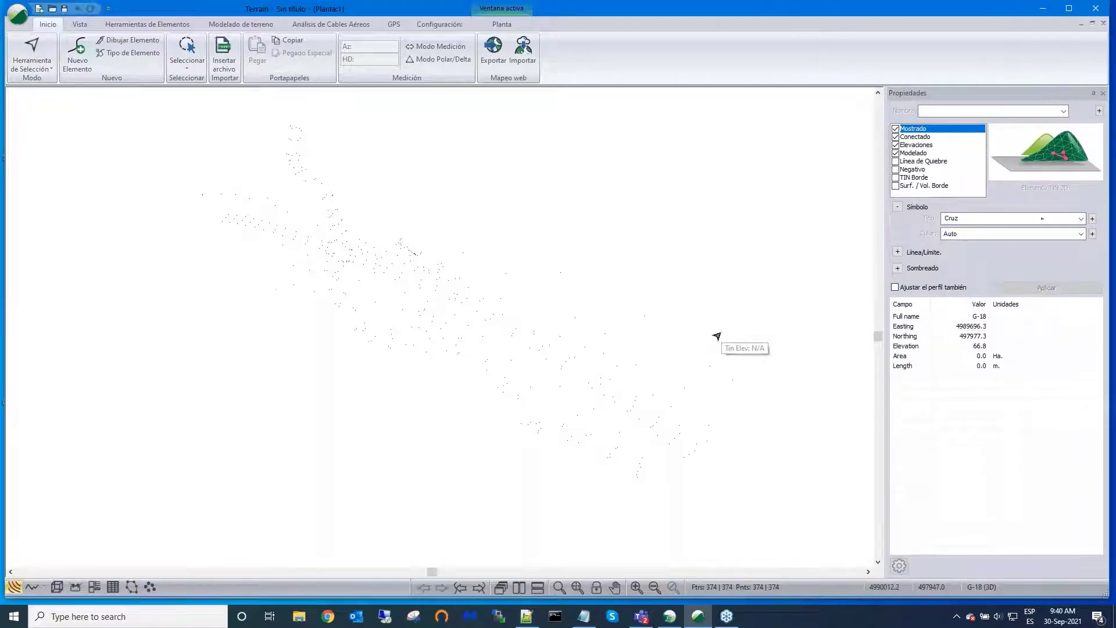
left_click(717, 336)
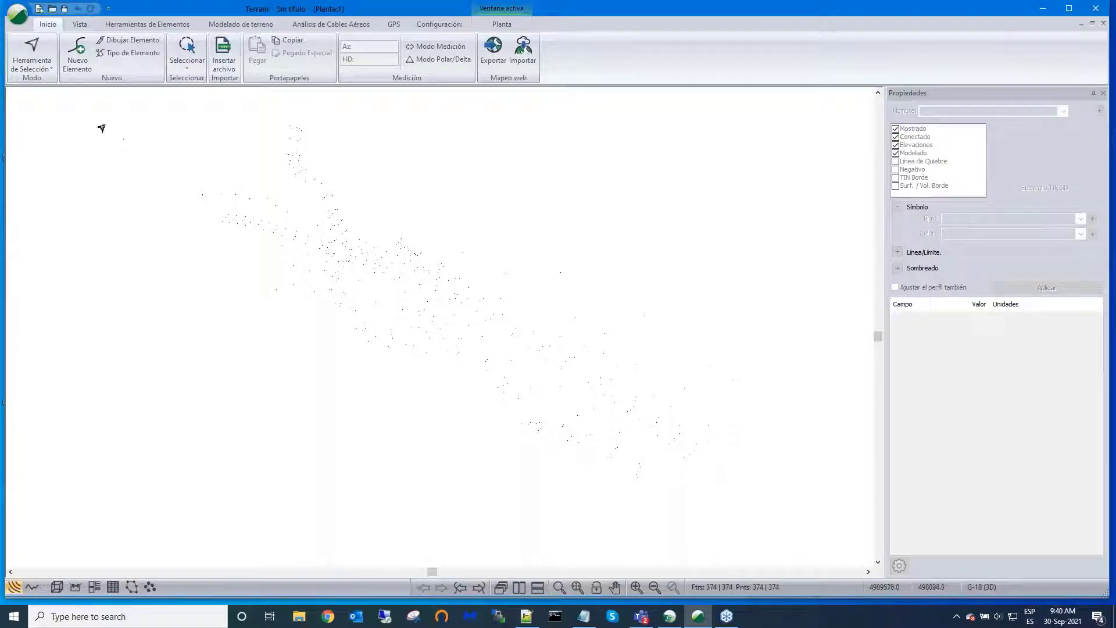
Step: Try to select the whole survey point cloud with a selection window in the plan view
middle_click_drag(141, 142, 174, 243)
left_click_drag(148, 139, 700, 564)
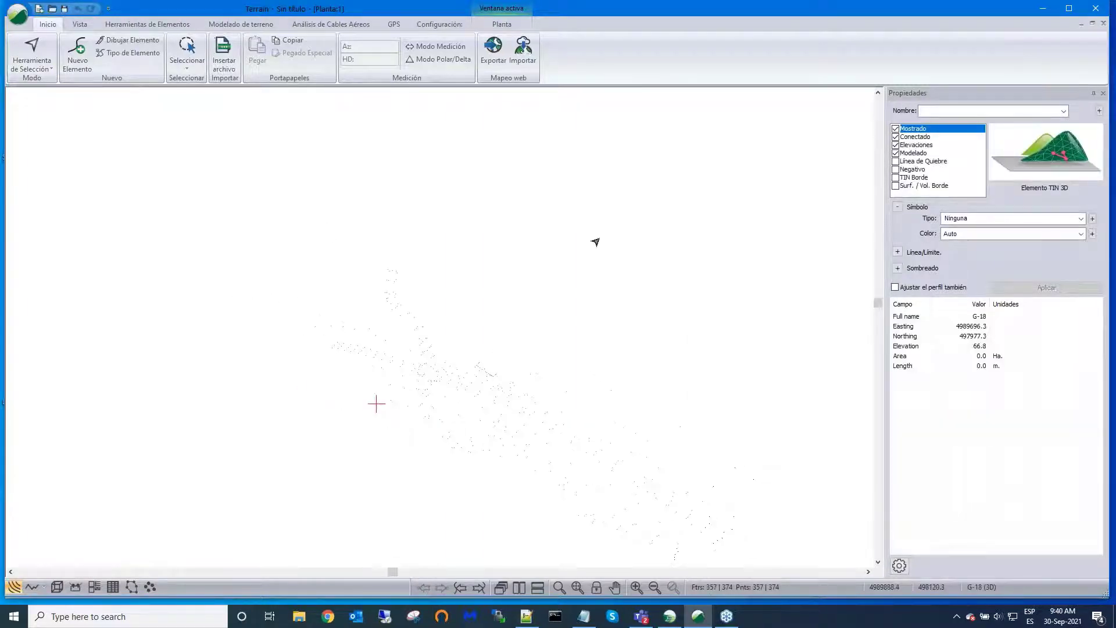
left_click(596, 242)
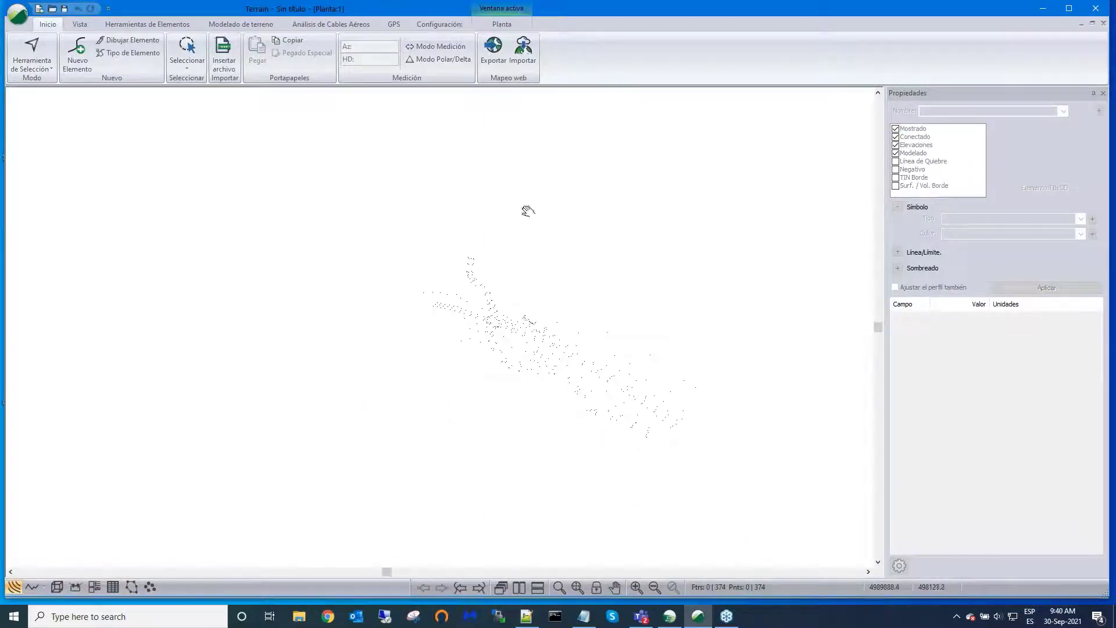
Step: Select all the survey points with a window and apply the Cruz symbol type to them
middle_click_drag(526, 210, 372, 120)
left_click_drag(156, 126, 720, 494)
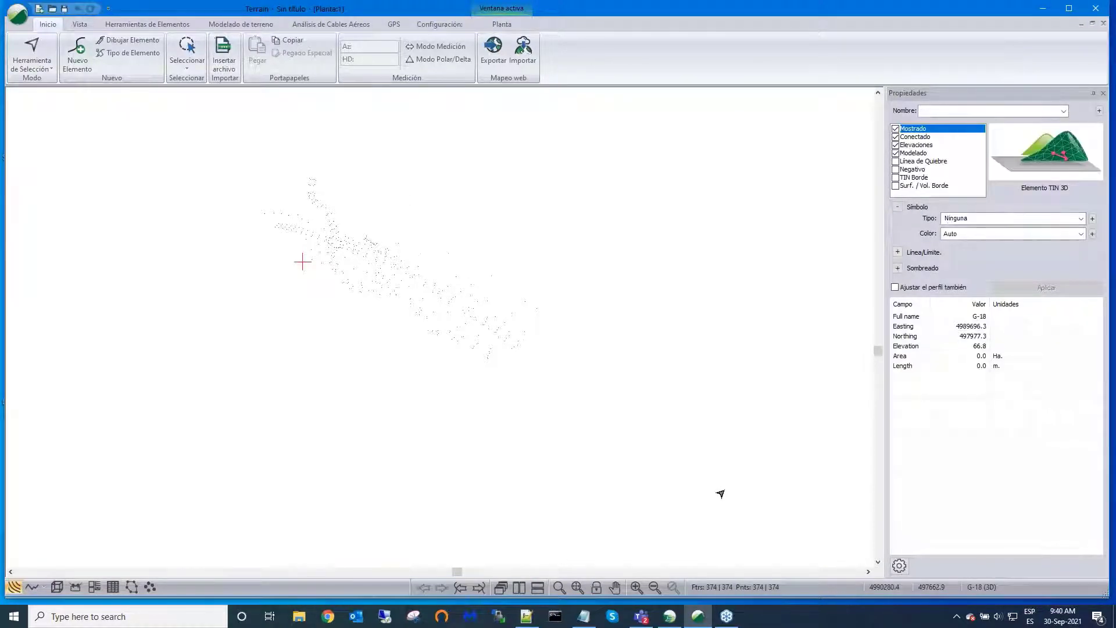
left_click(1081, 218)
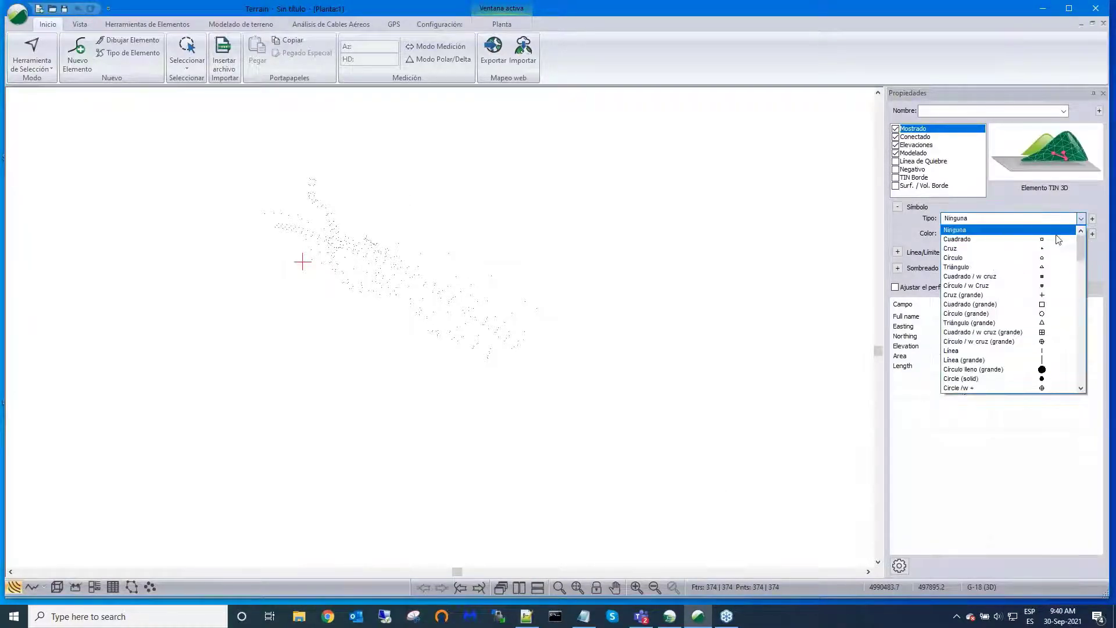
left_click(1048, 249)
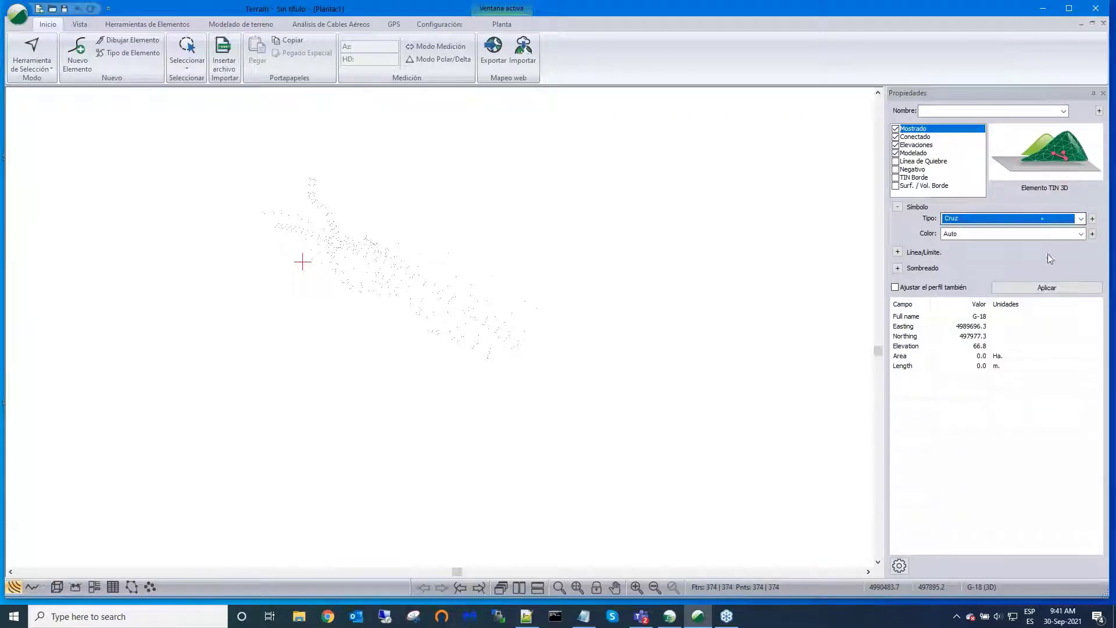
left_click(1044, 288)
left_click(678, 322)
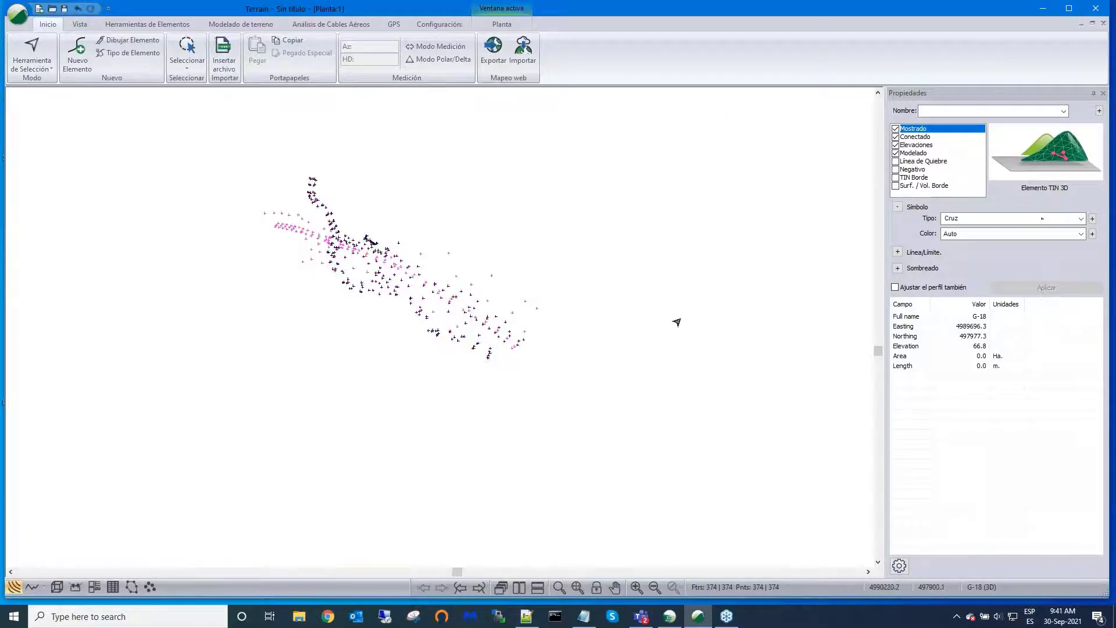
Step: Select a single point near the northeastern edge of the point cloud and examine its name, coordinates and elevation
middle_click_drag(678, 322, 728, 364)
scroll(624, 407, "up", 1)
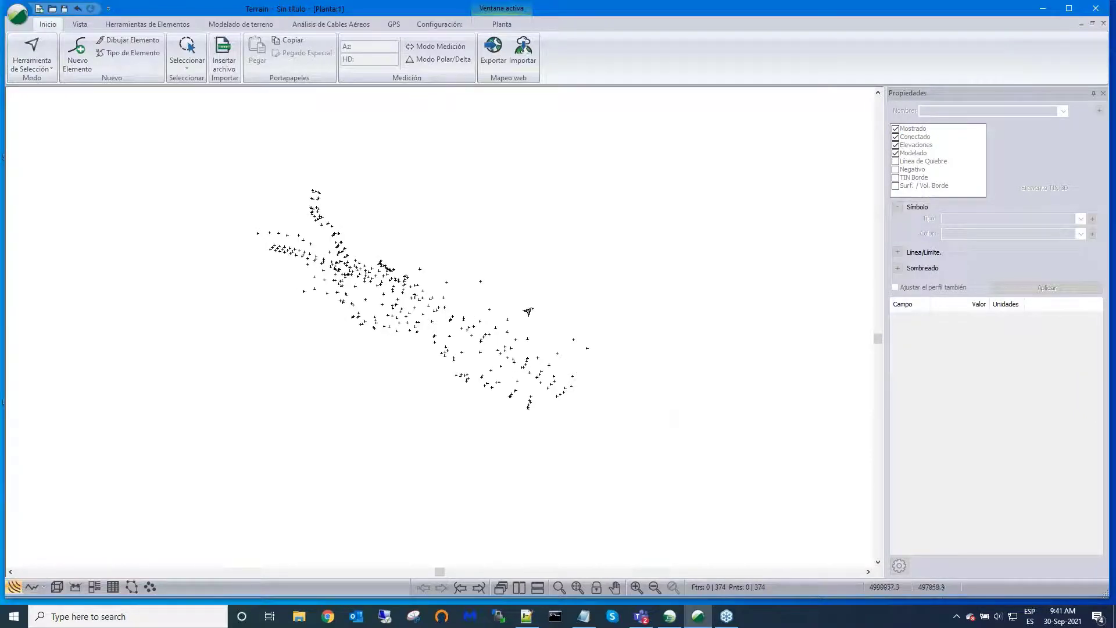
left_click(529, 312)
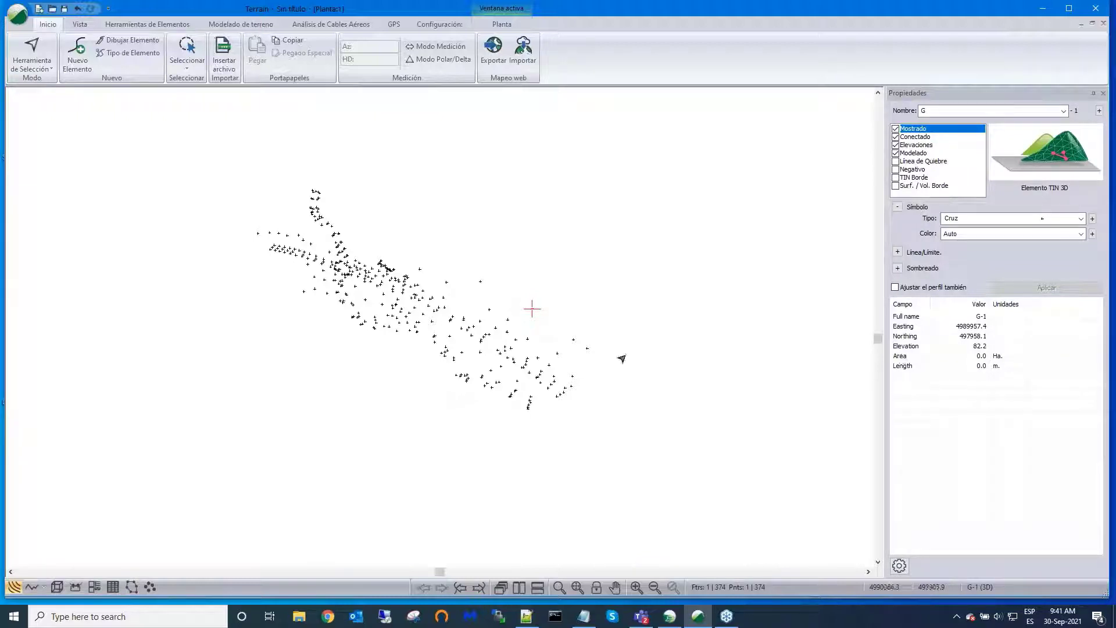
middle_click_drag(693, 353, 709, 376)
scroll(710, 377, "up", 2)
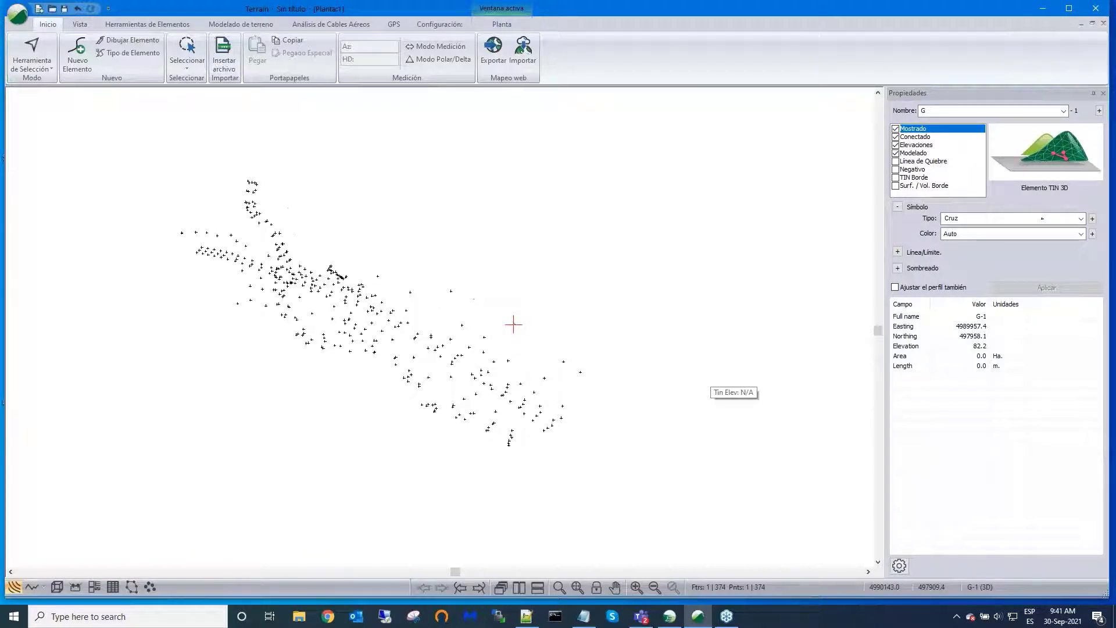
middle_click_drag(513, 325, 546, 326)
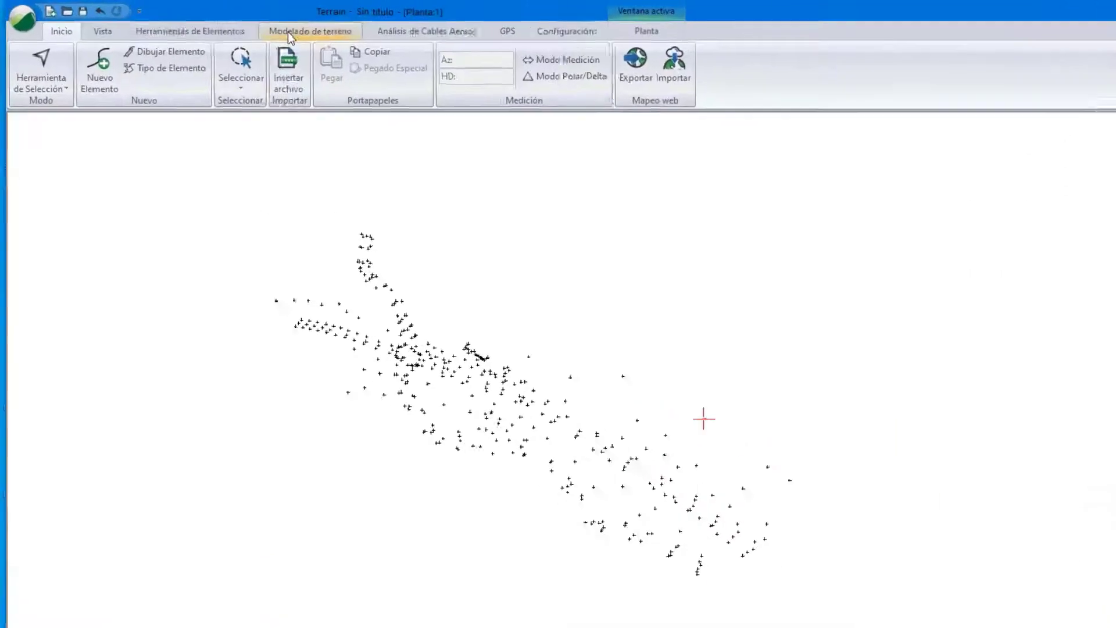
Step: Start generating the TIN and contours, review the minor contour settings, and turn off labels for the major contours
left_click(457, 50)
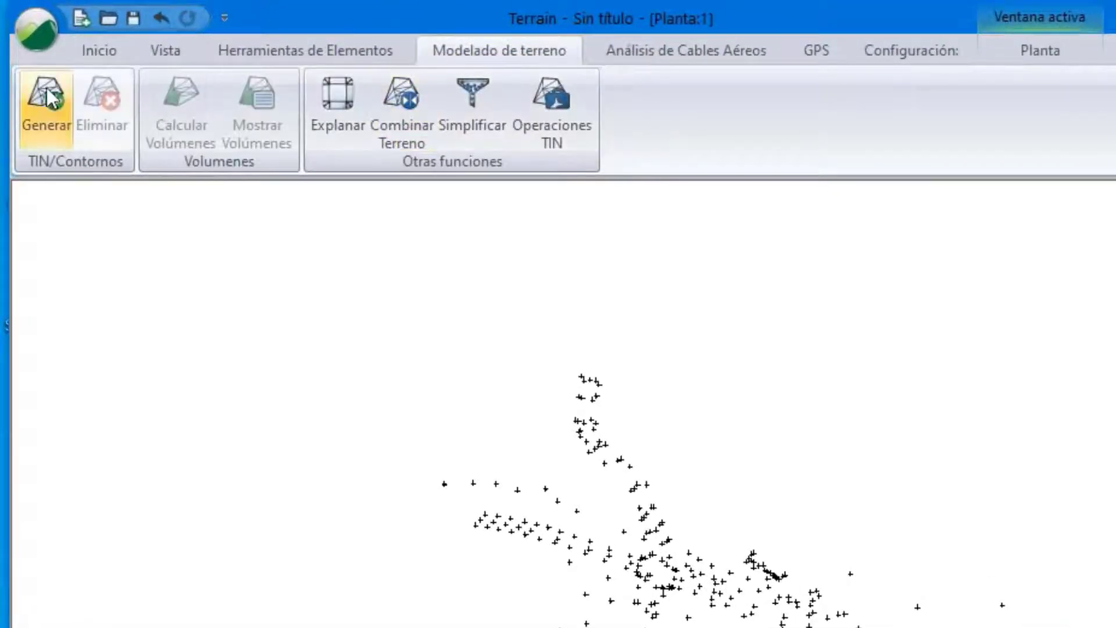
left_click(44, 88)
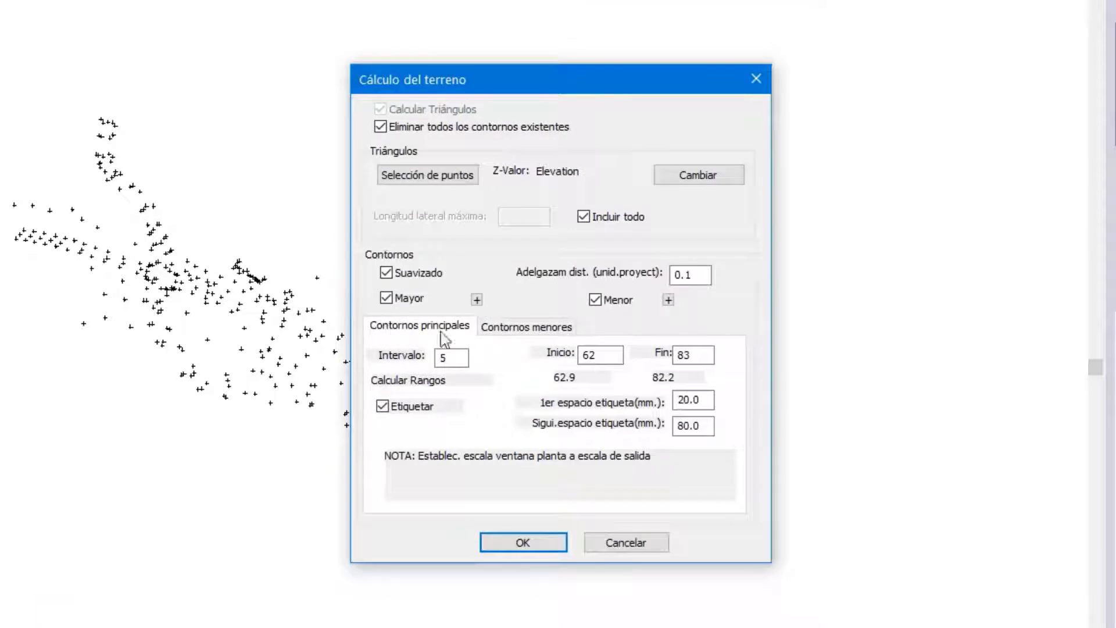
left_click(536, 331)
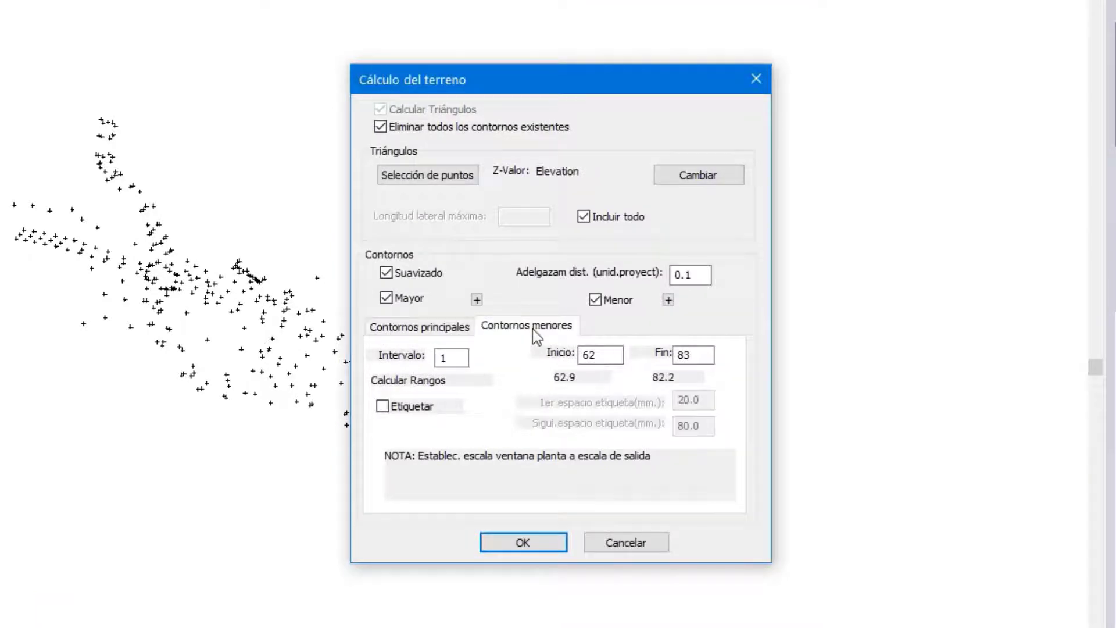
left_click(451, 333)
left_click(383, 407)
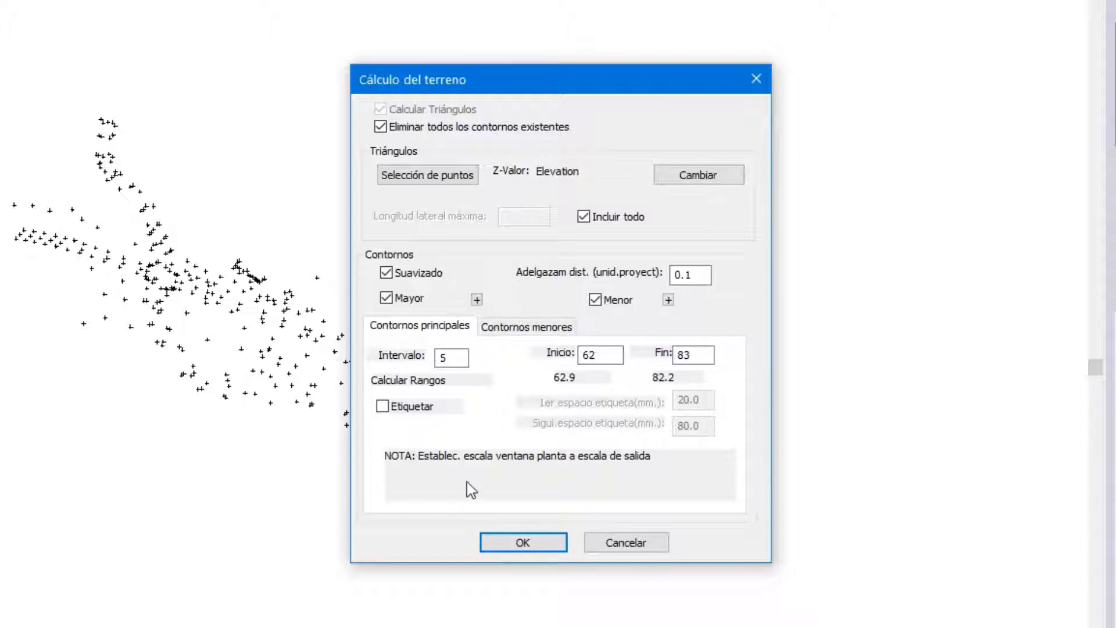
Step: Limit the triangles to a maximum side length of 120 instead of including all, and generate the terrain model with contours
left_click(584, 216)
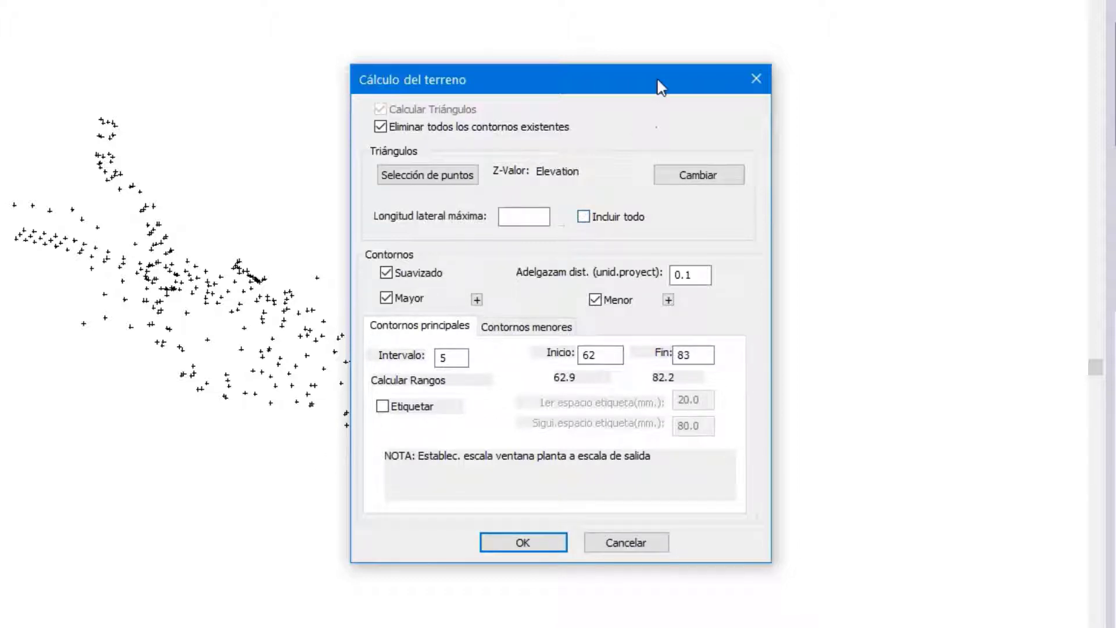
left_click_drag(673, 84, 876, 35)
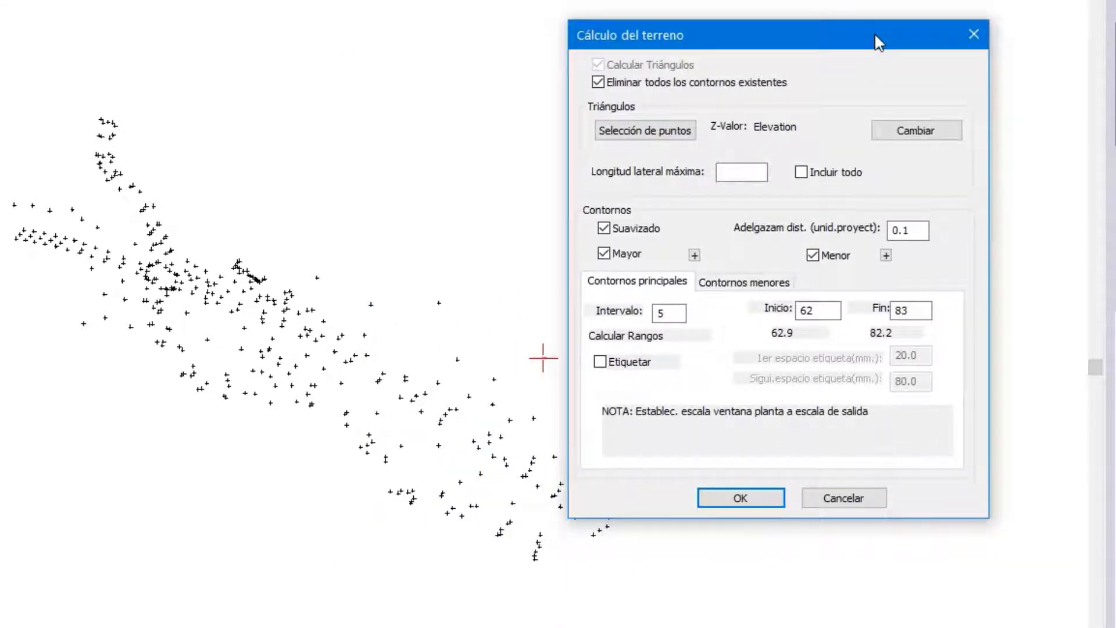
left_click(744, 169)
type("120")
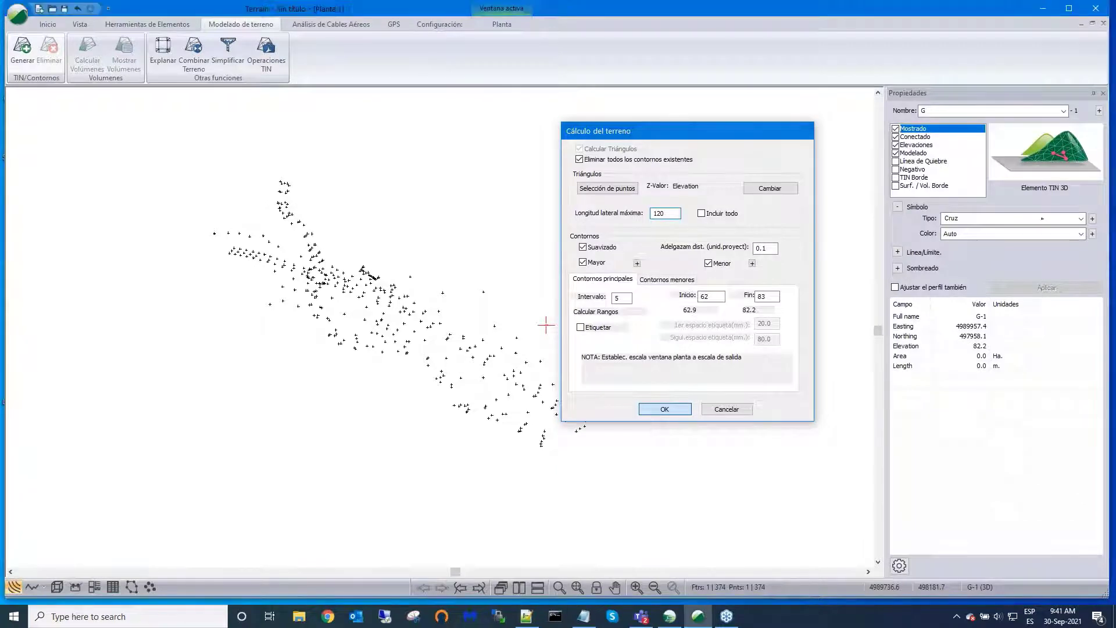
key("Return")
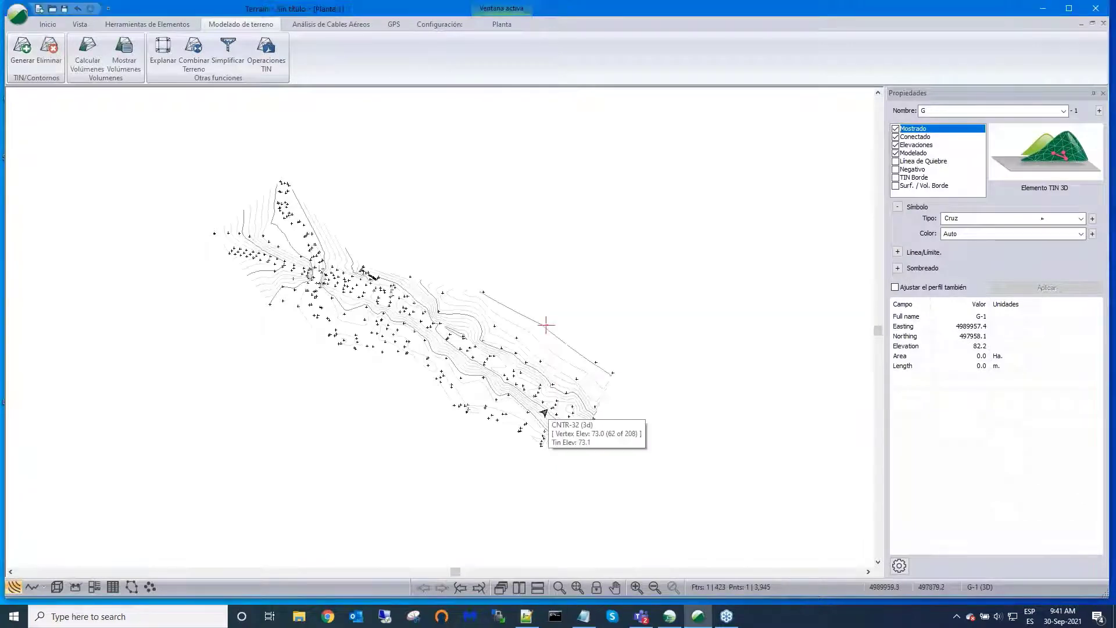
Step: Examine the generated contours in plan and inspect the terrain surface in the 3D view
scroll(546, 389, "up", 3)
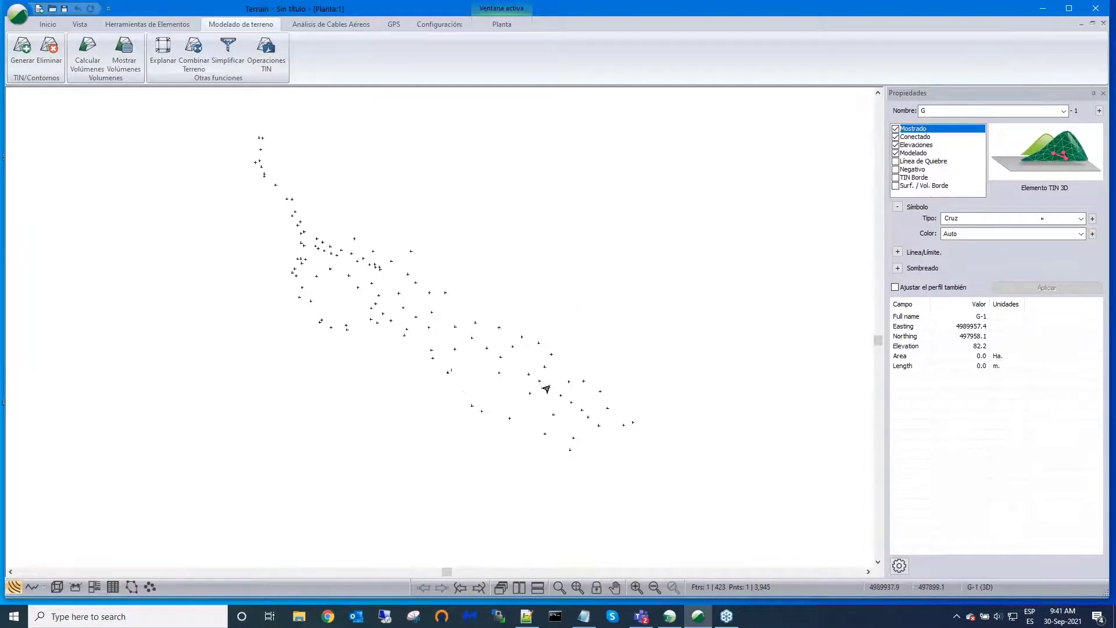
middle_click_drag(547, 388, 615, 418)
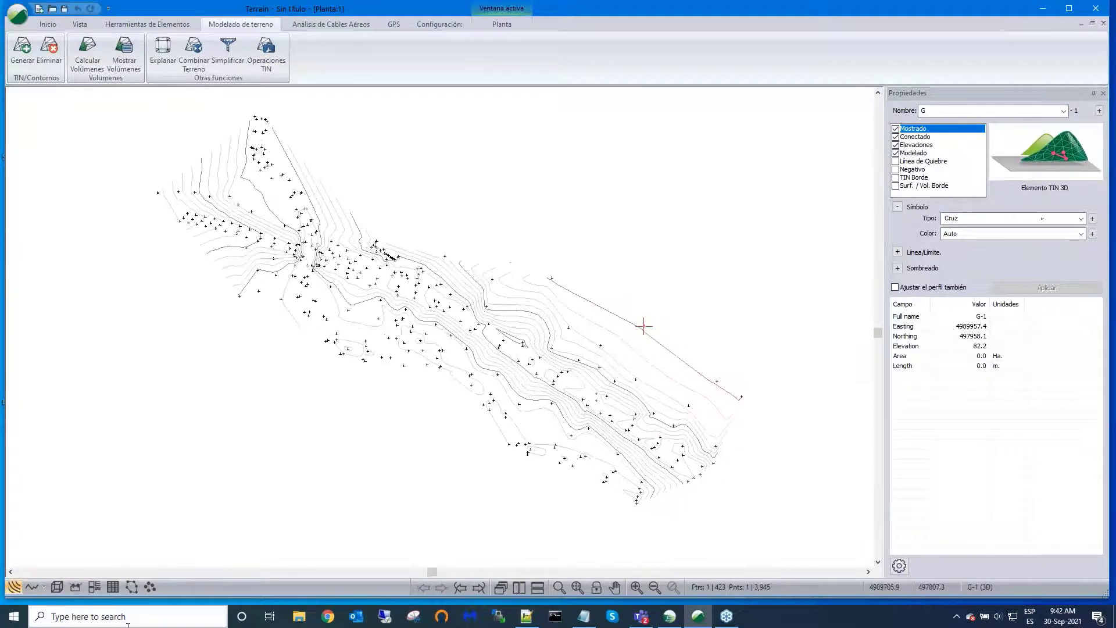
left_click(57, 586)
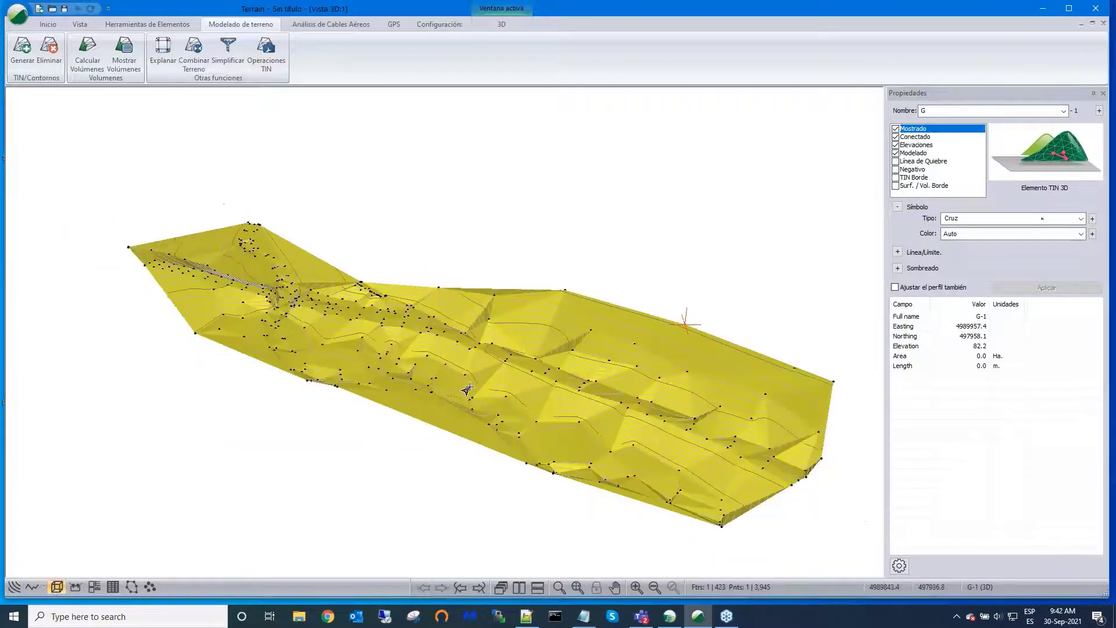
left_click_drag(484, 399, 501, 420)
scroll(530, 415, "up", 3)
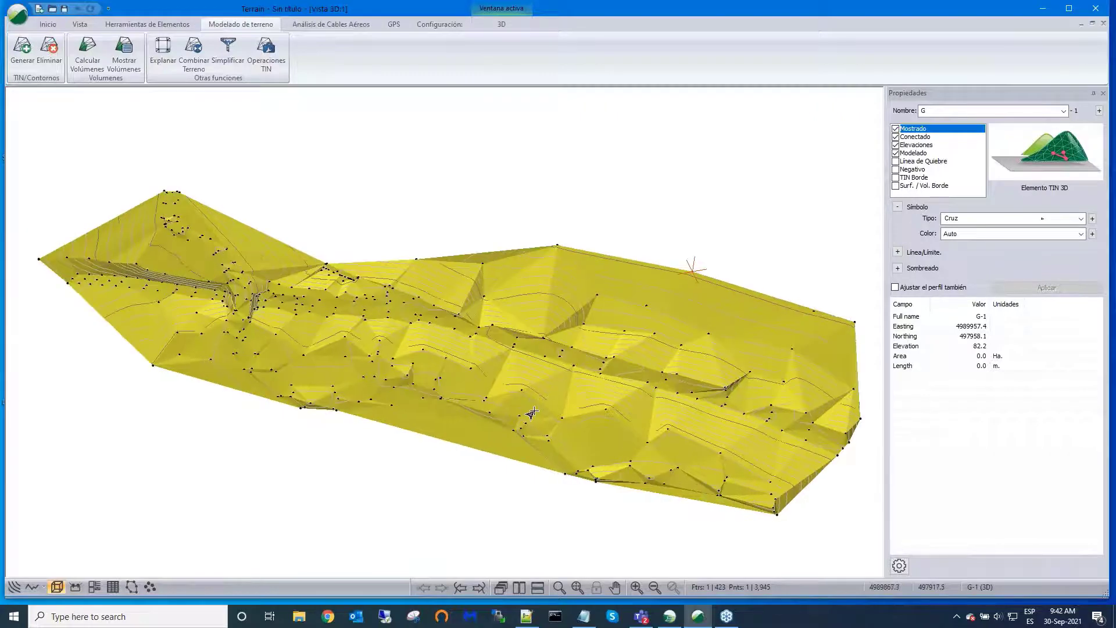
scroll(553, 388, "down", 3)
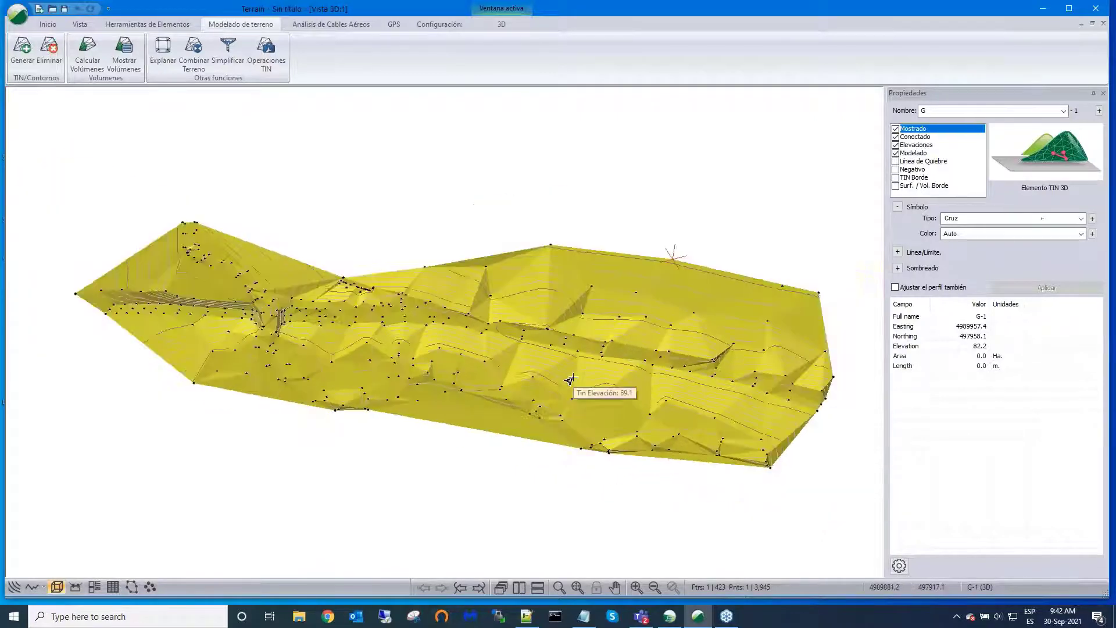
left_click(414, 618)
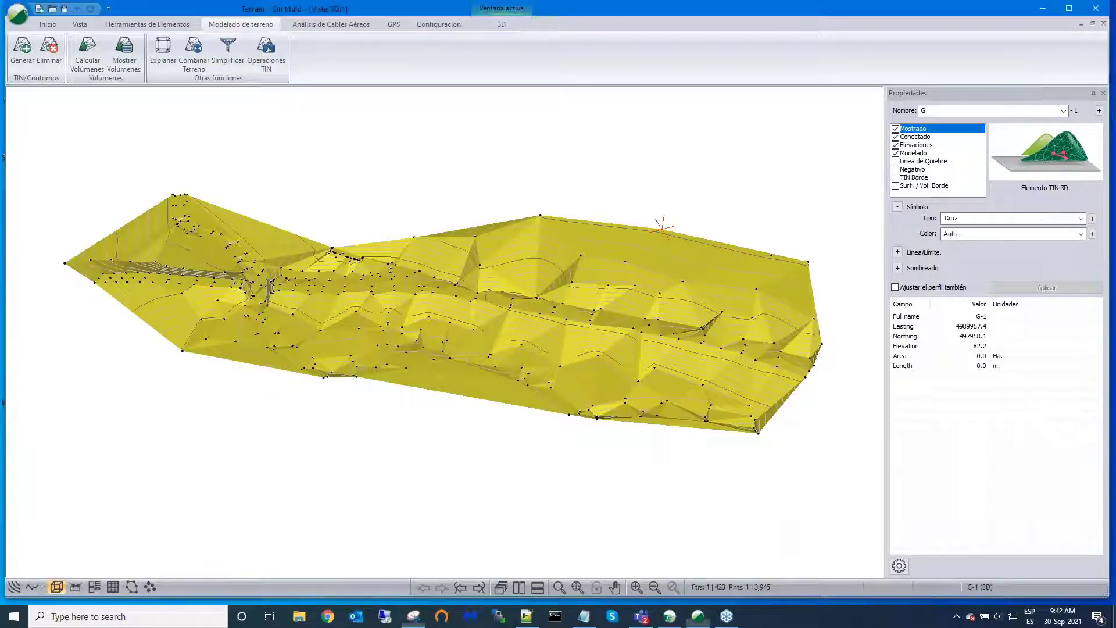
Step: Capture the whole 3D terrain view with Snipping Tool, then return to the Terrain window
left_click(88, 52)
left_click_drag(51, 139, 862, 501)
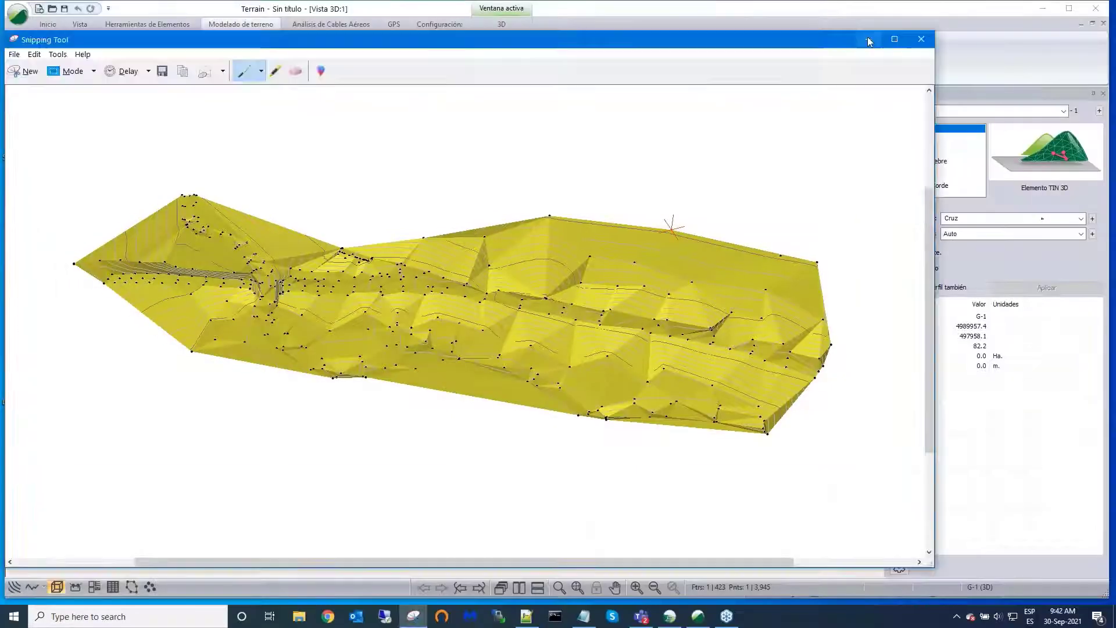
left_click(868, 39)
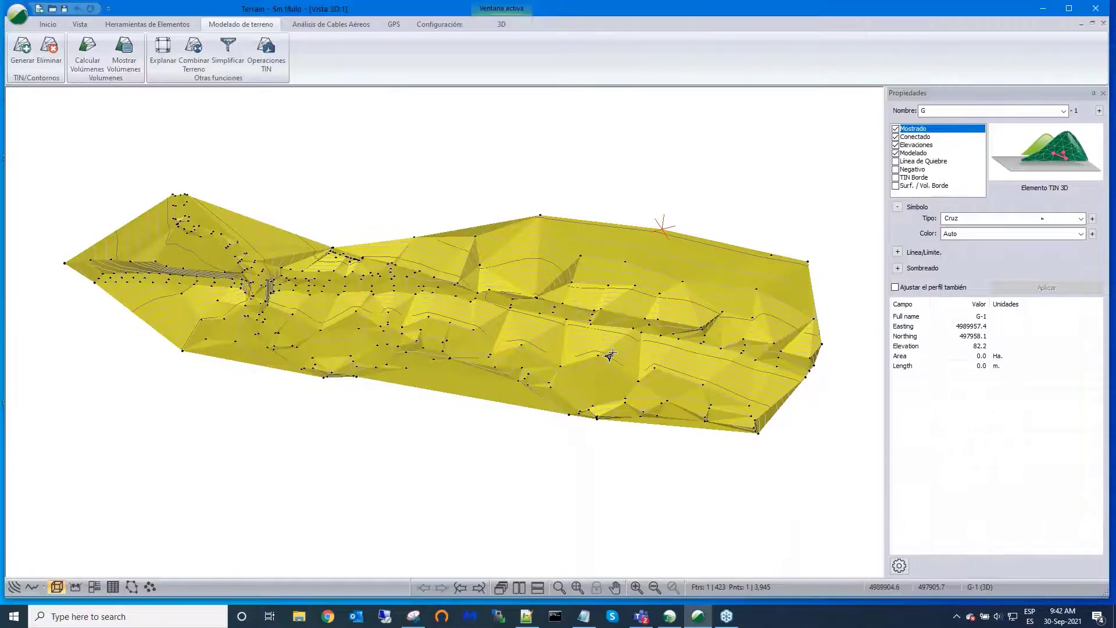
Step: Examine the 3D terrain surface closely around the road and the creek crossing near its western end
middle_click_drag(629, 357, 650, 376)
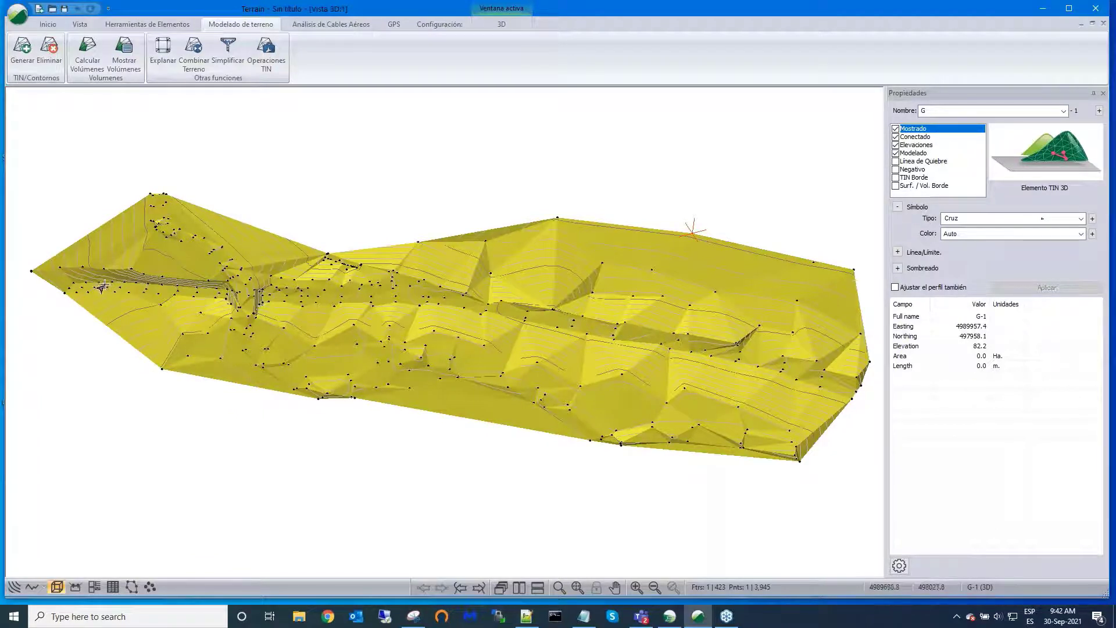
mouse_move(100, 285)
mouse_move(308, 332)
scroll(308, 332, "up", 1)
scroll(308, 333, "up", 3)
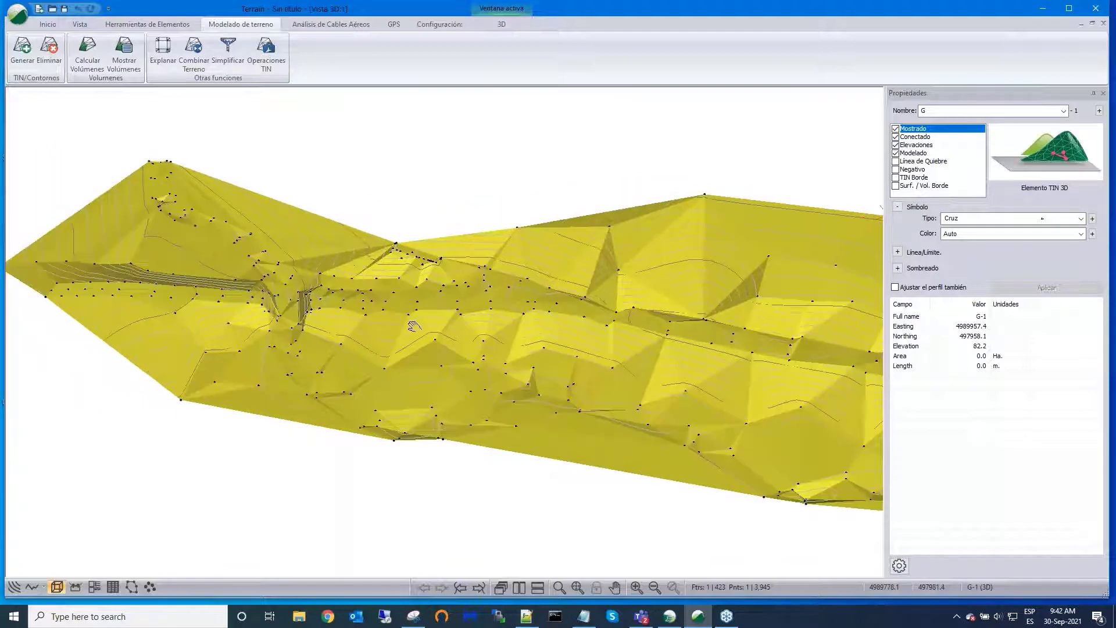
scroll(291, 314, "up", 3)
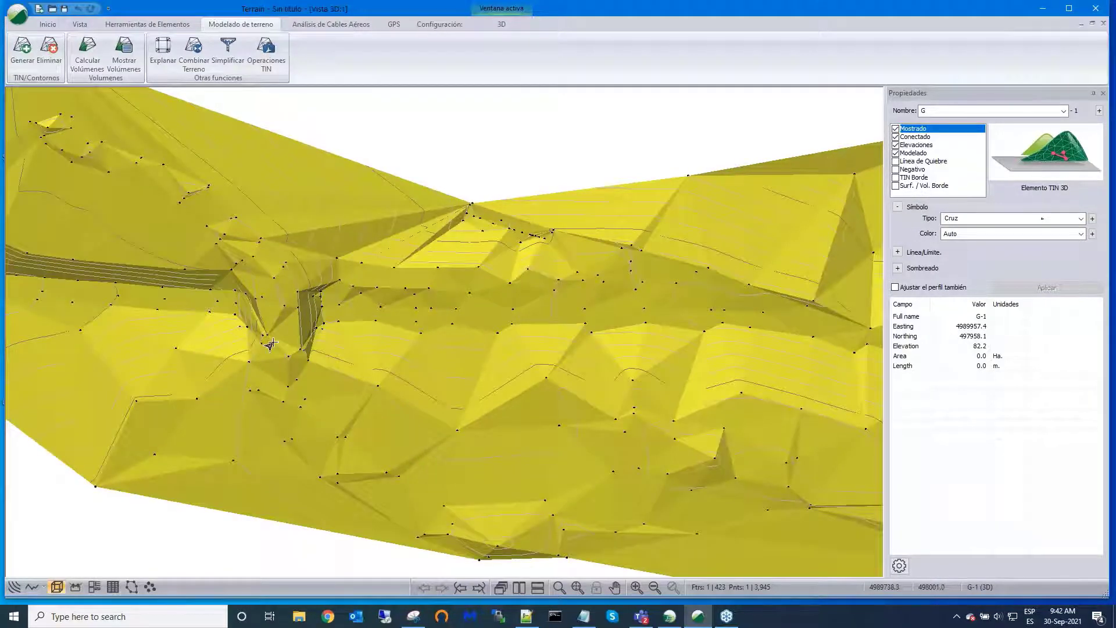
scroll(280, 317, "down", 1)
scroll(280, 317, "down", 4)
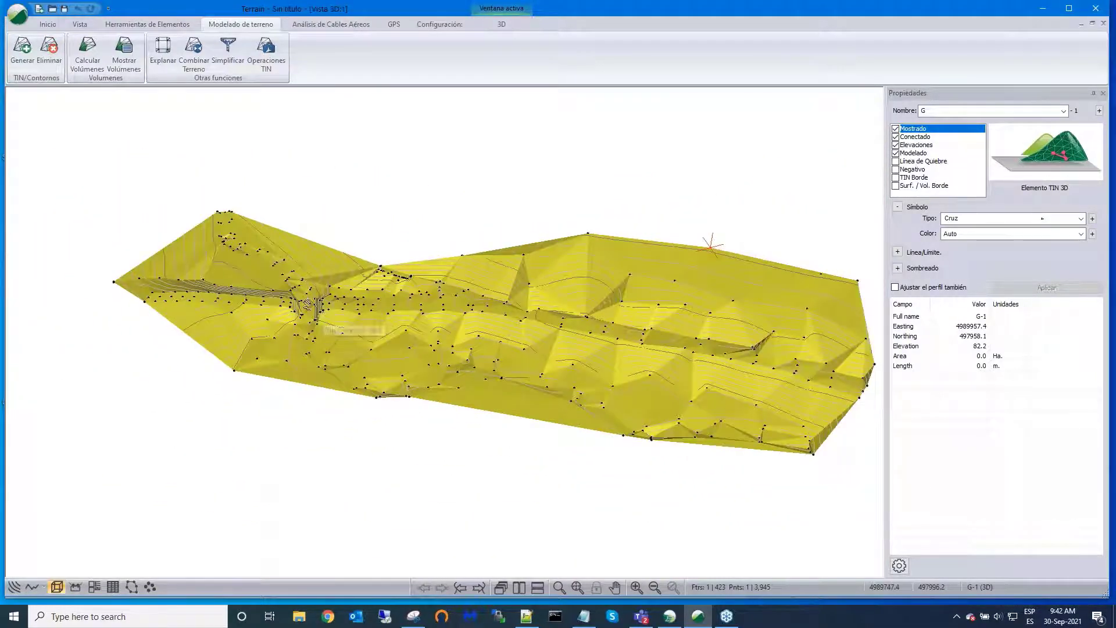
middle_click_drag(315, 335, 277, 285)
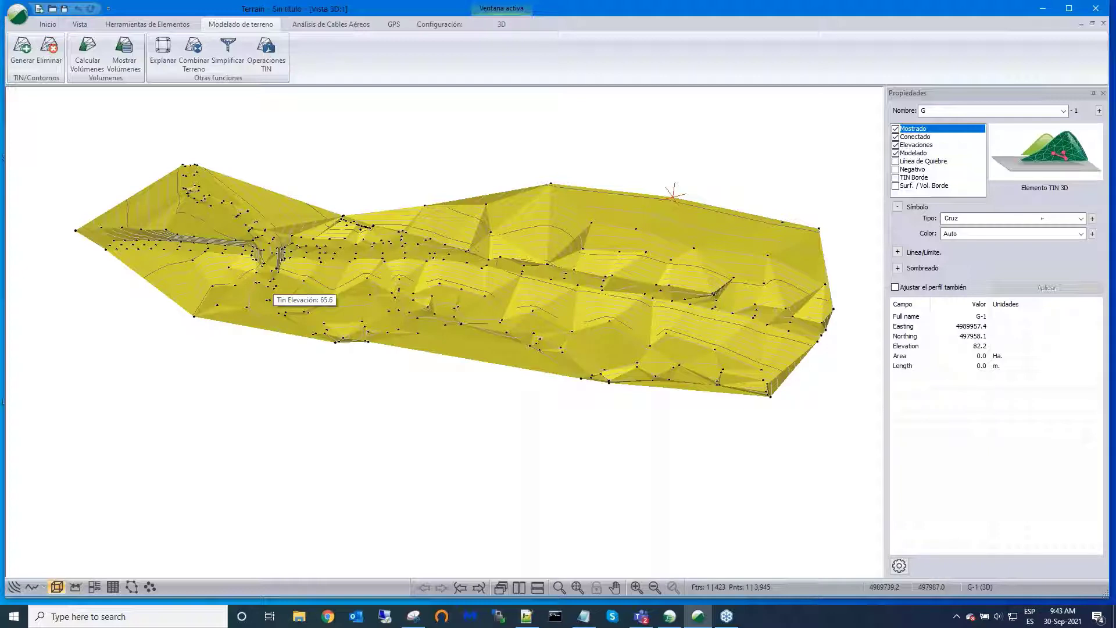
Step: Start a new, empty Terrain drawing with a plan window
left_click(18, 15)
left_click(39, 41)
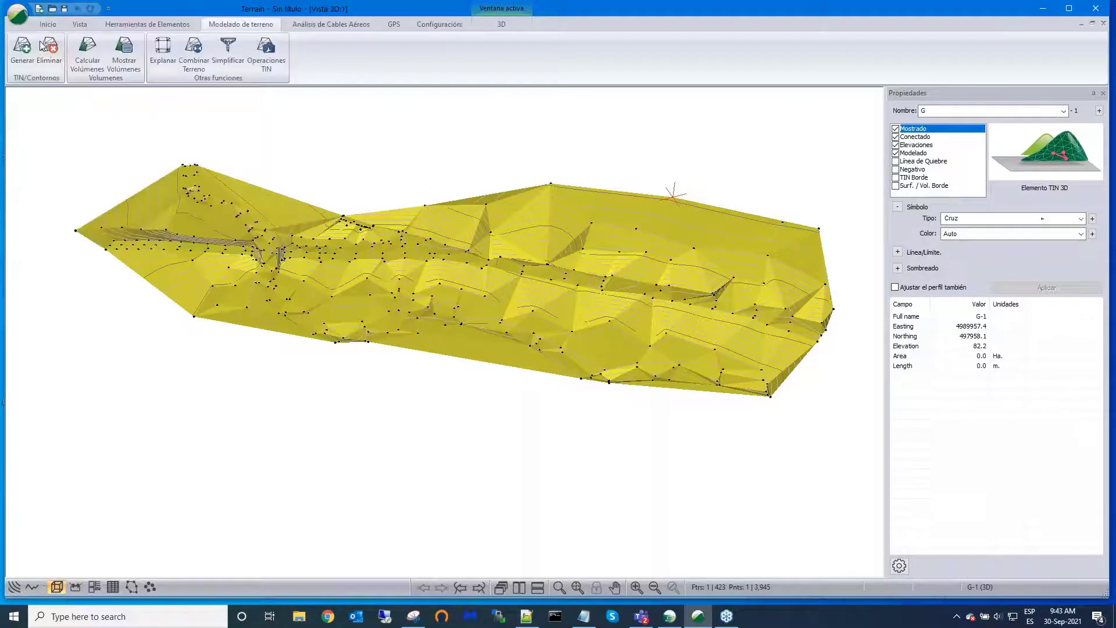
left_click(564, 331)
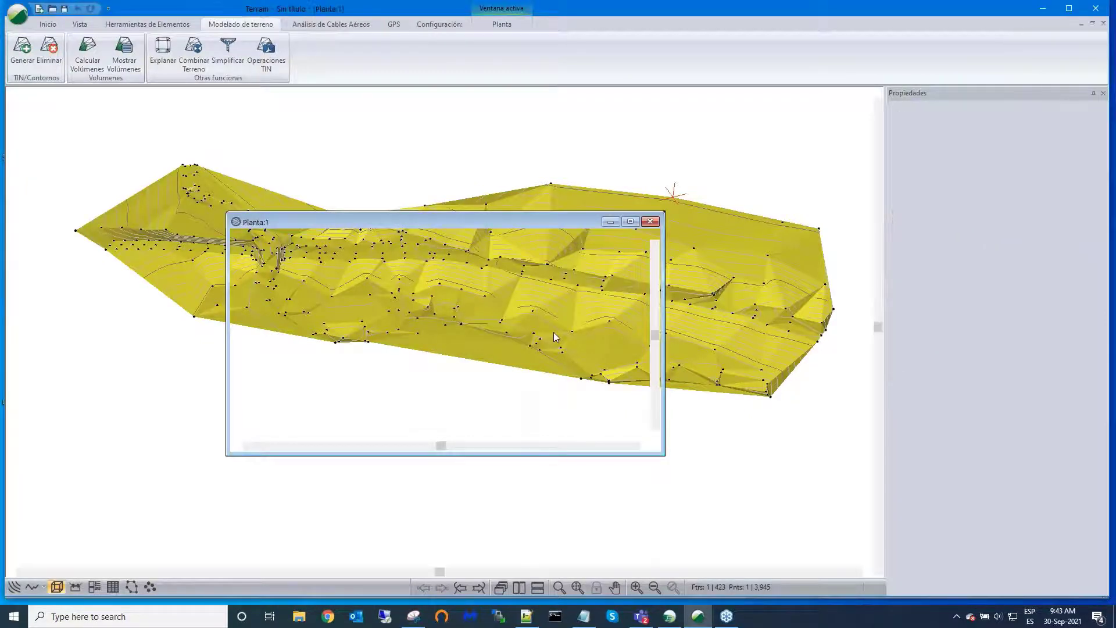
Step: Load the import/export format file Formato_1.iop from the RoadEng9 folder into the module's import settings
left_click(431, 24)
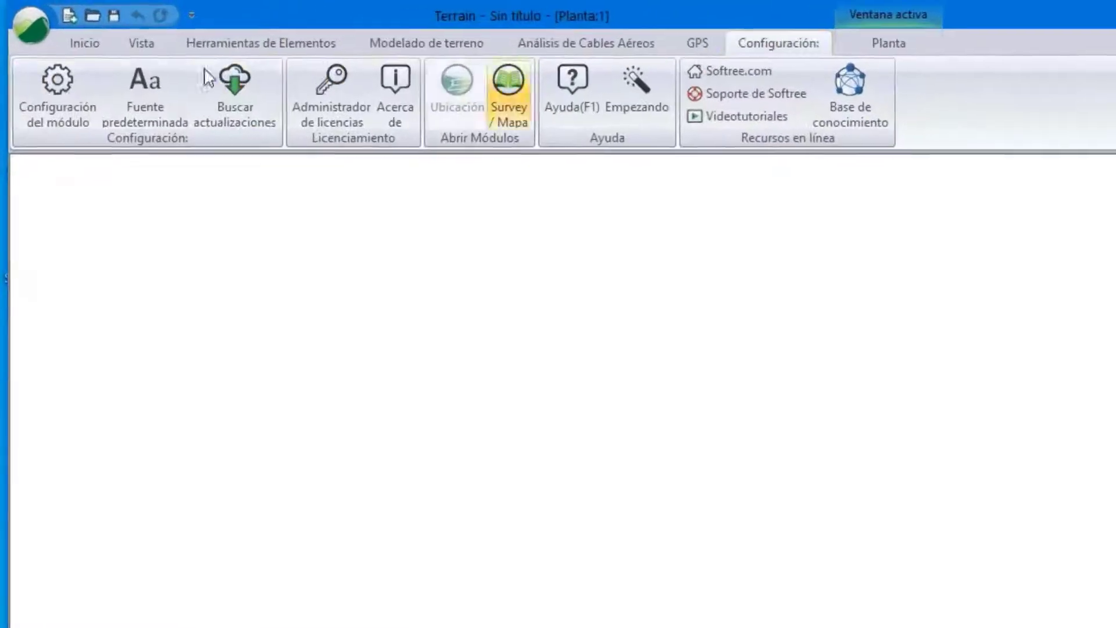
left_click(41, 60)
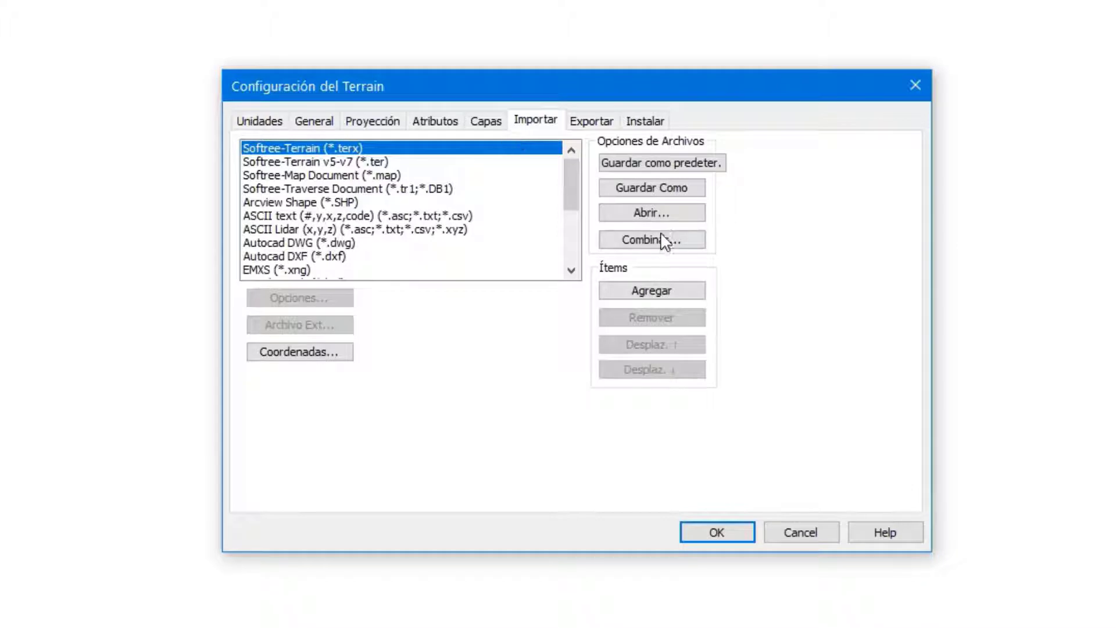
left_click(652, 213)
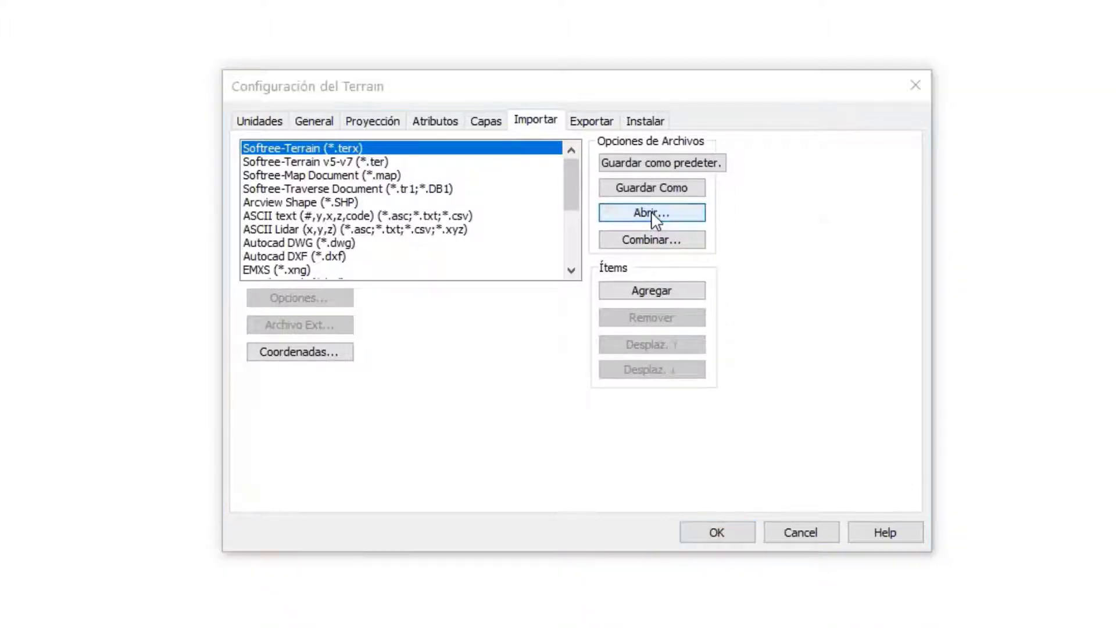
left_click(750, 372)
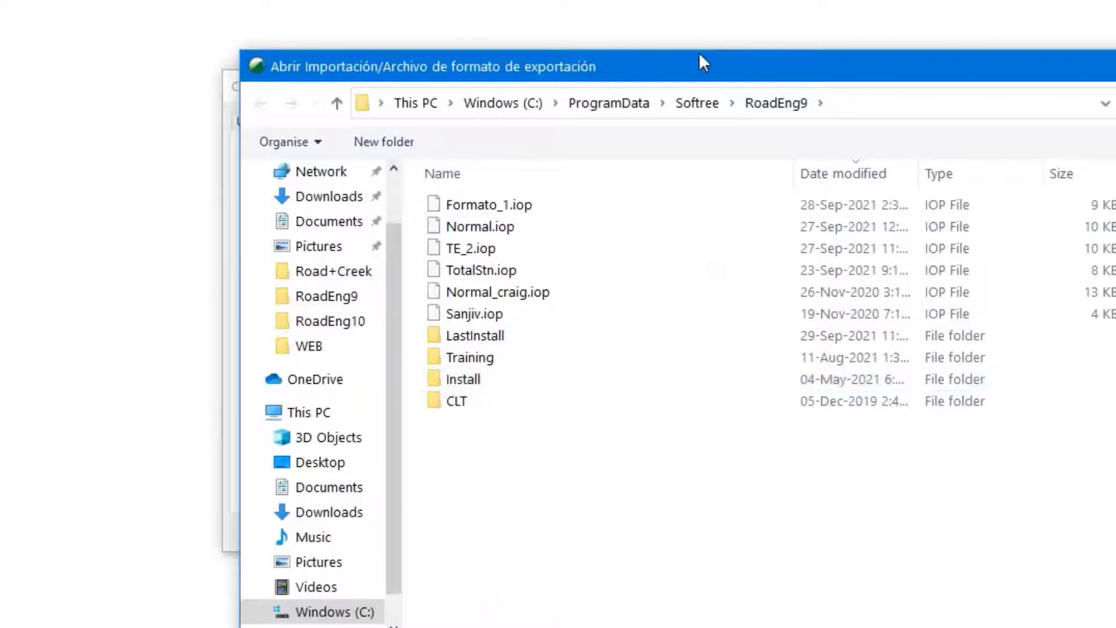
left_click_drag(699, 58, 542, 1)
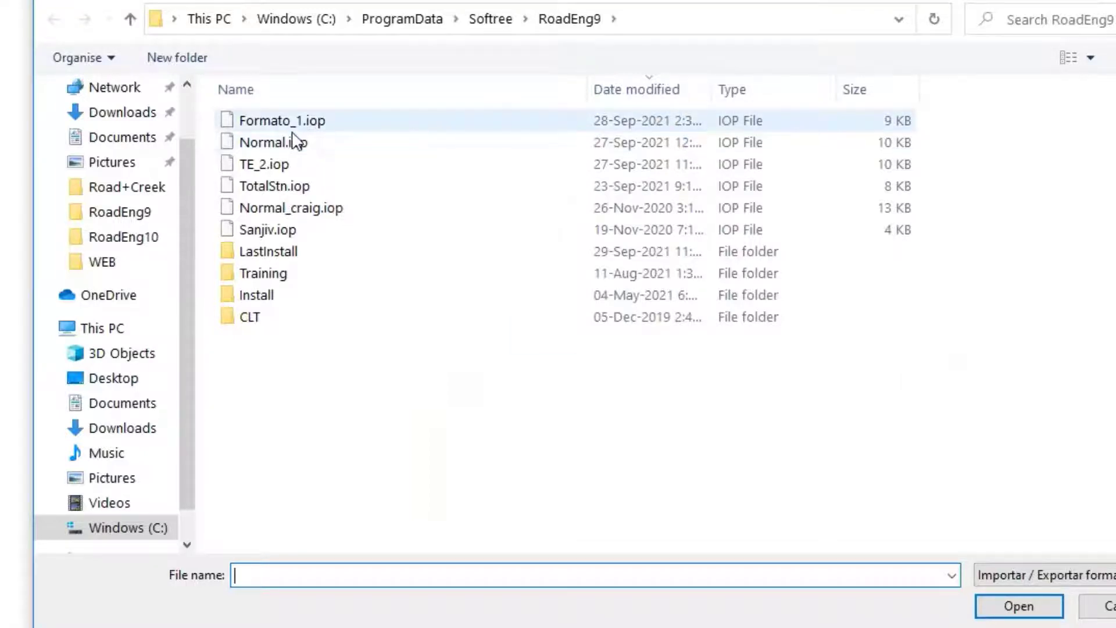
left_click(265, 123)
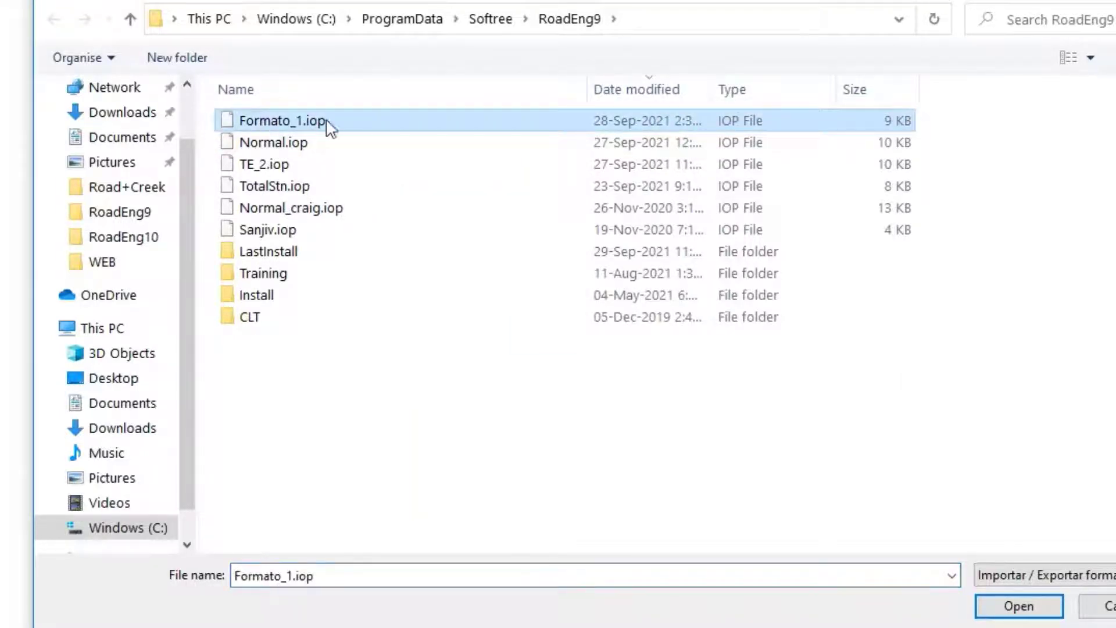
left_click(1005, 615)
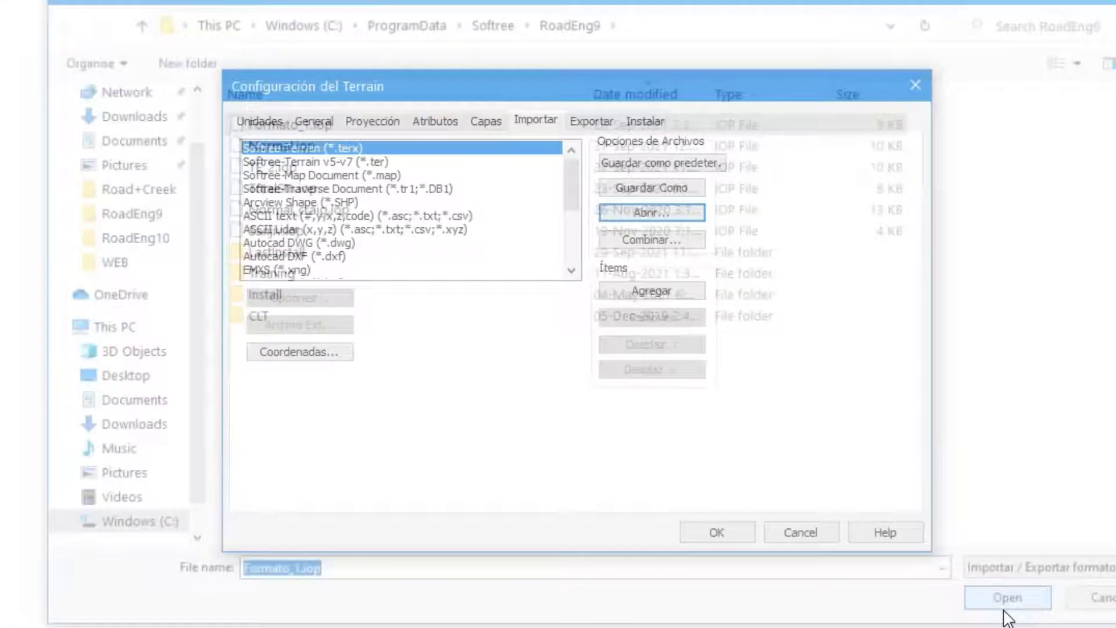
Step: Add an import format of type Archivo de texto ASCII described as Formato_1 and open its detailed options
left_click(280, 217)
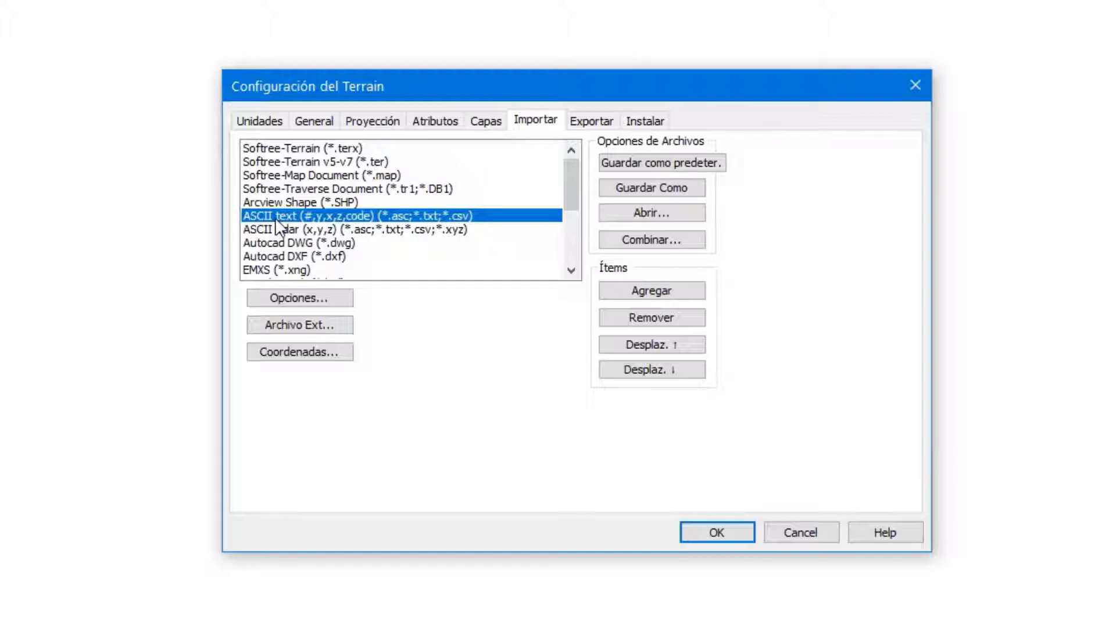
left_click(659, 294)
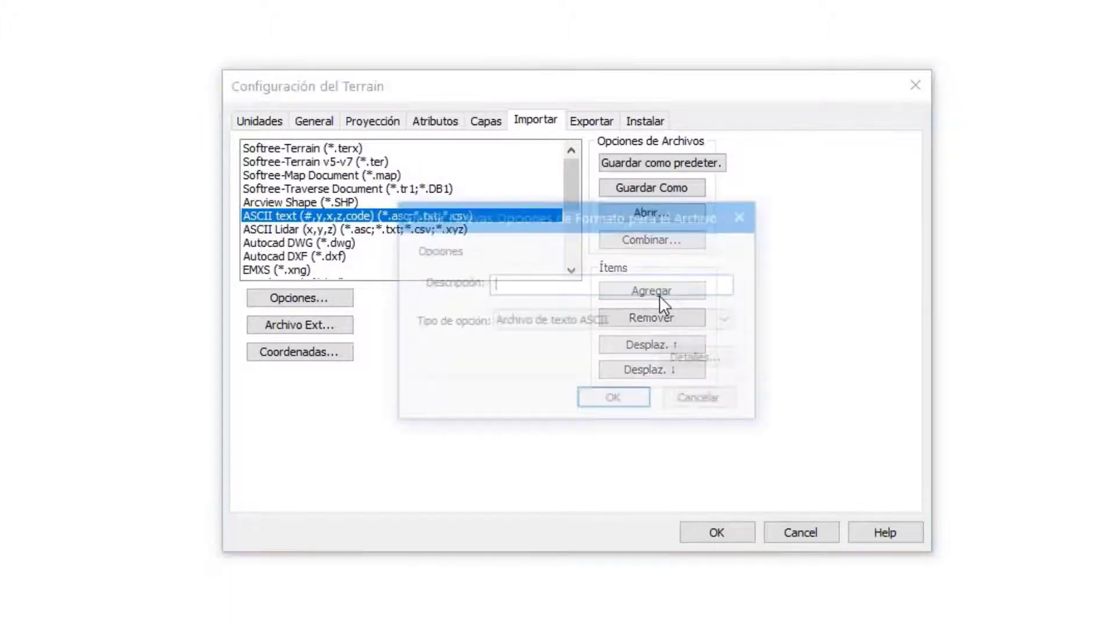
type("F")
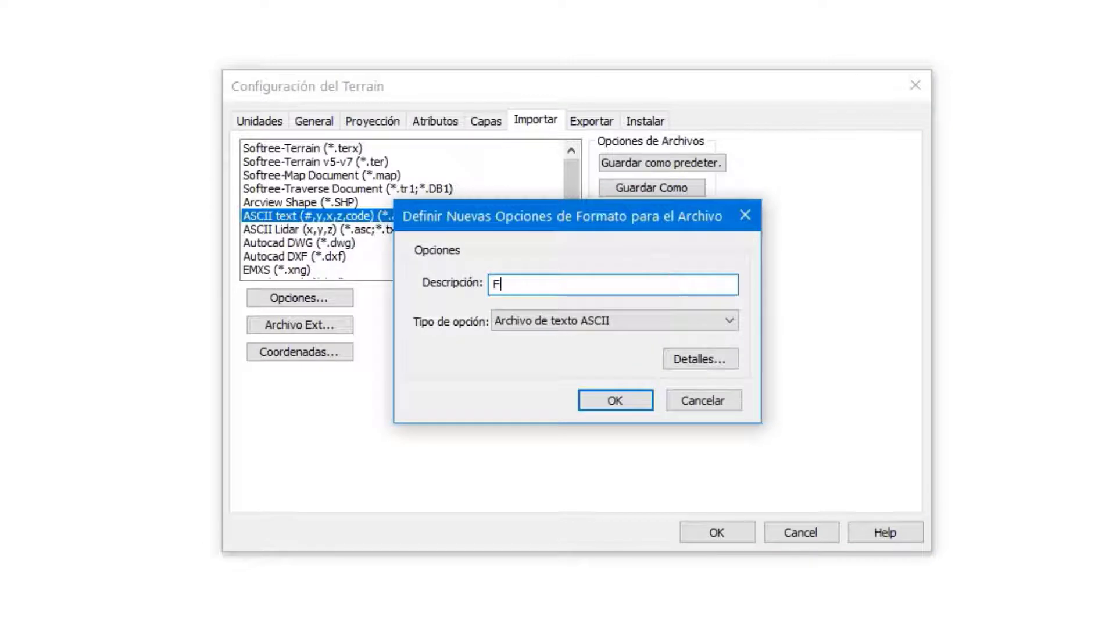
type("ormato_1")
left_click(677, 361)
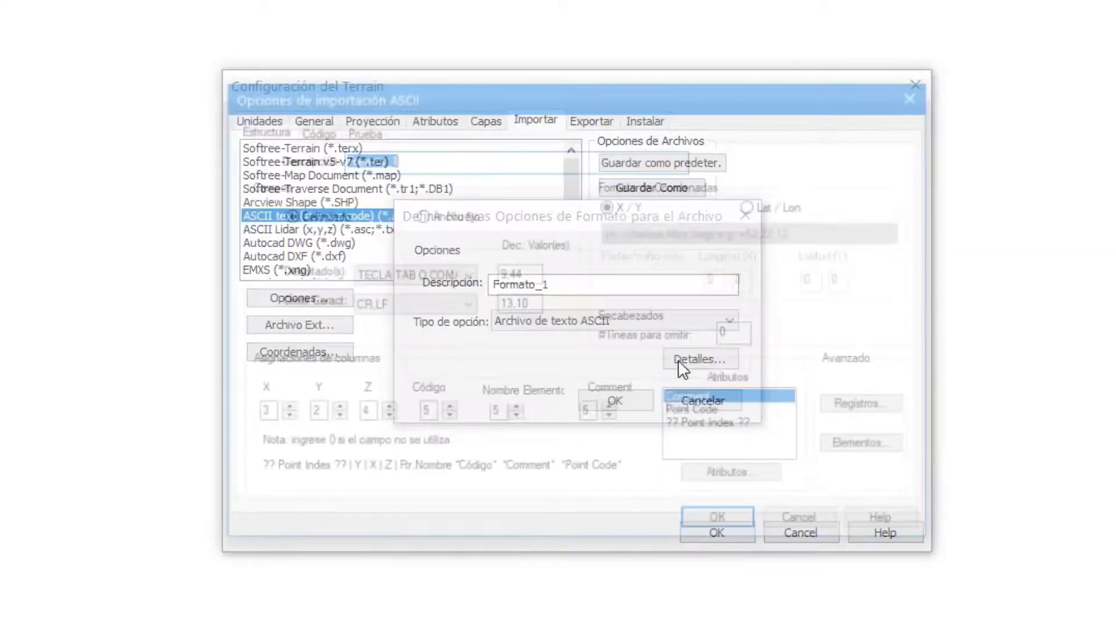
left_click_drag(651, 98, 608, 36)
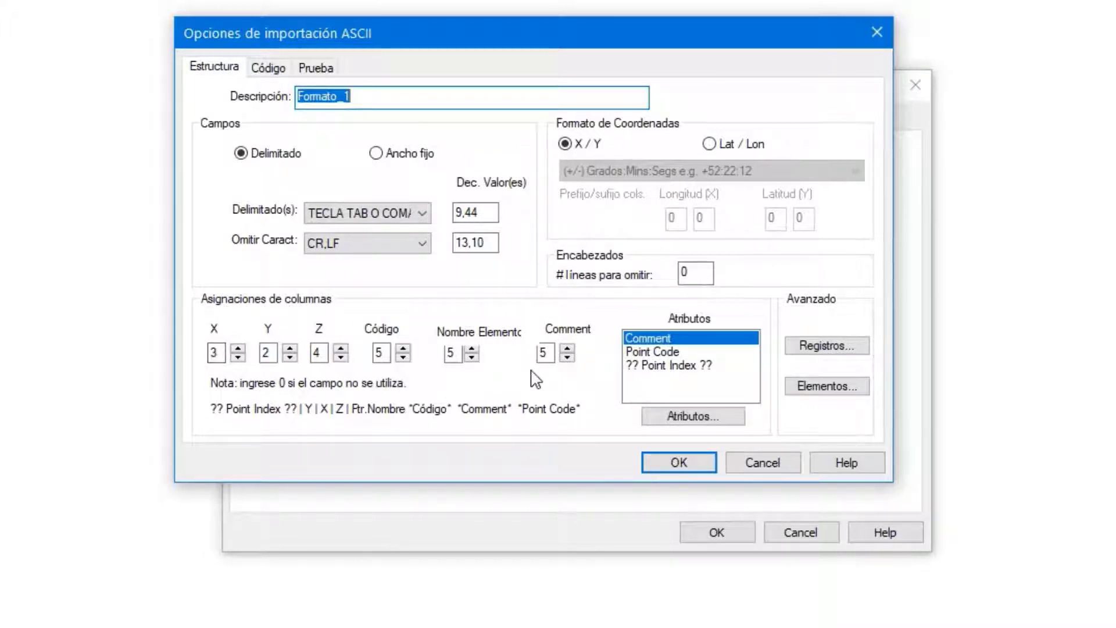
Step: Extract the survey codes for the format from TS Topo Survey2 in the desktop's 20_Webminar_Estacion_Total\Road+Creek folder
left_click(268, 68)
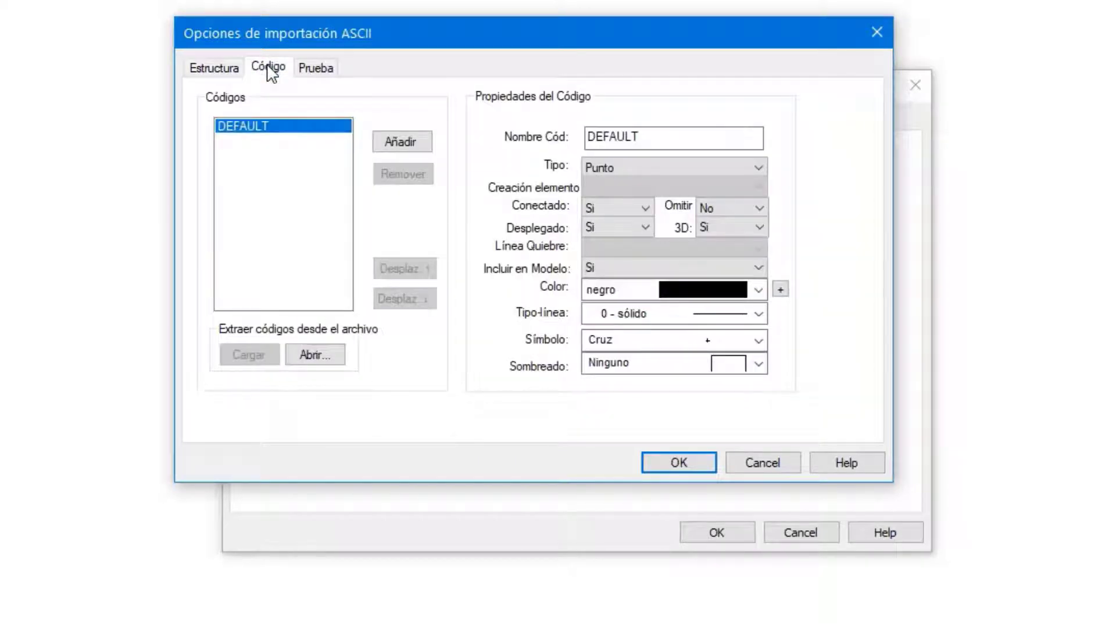
left_click(316, 362)
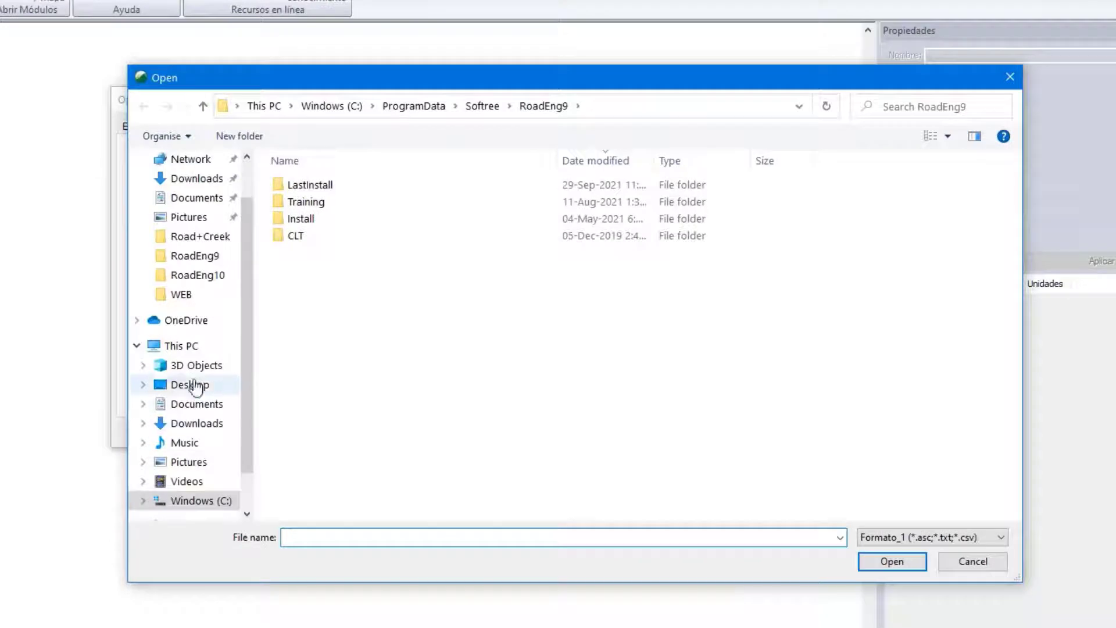
left_click(192, 385)
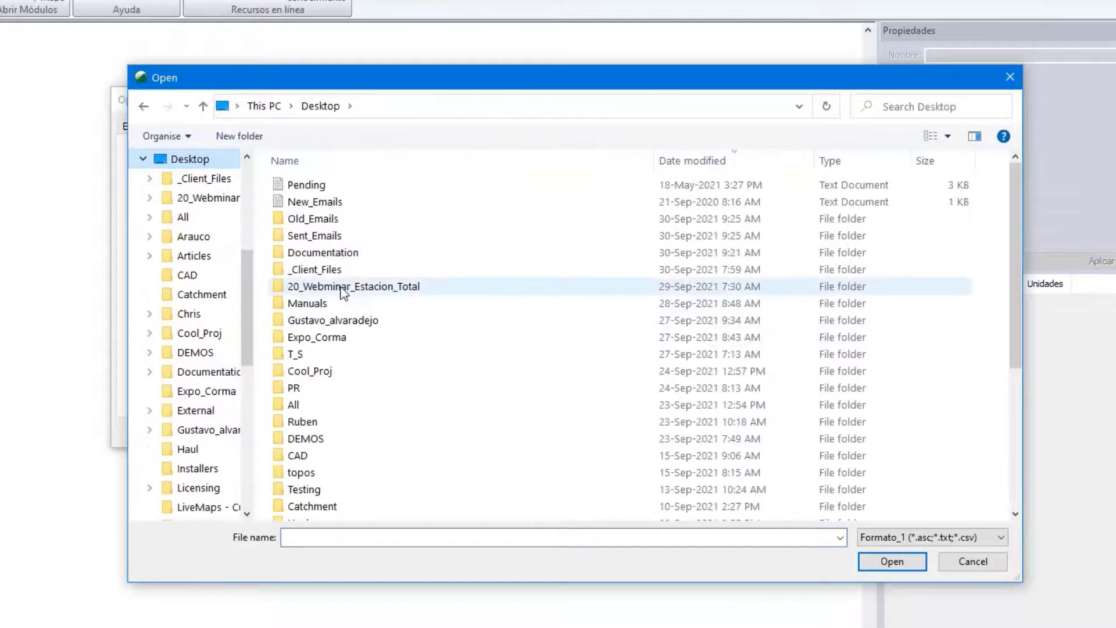
double_click(343, 287)
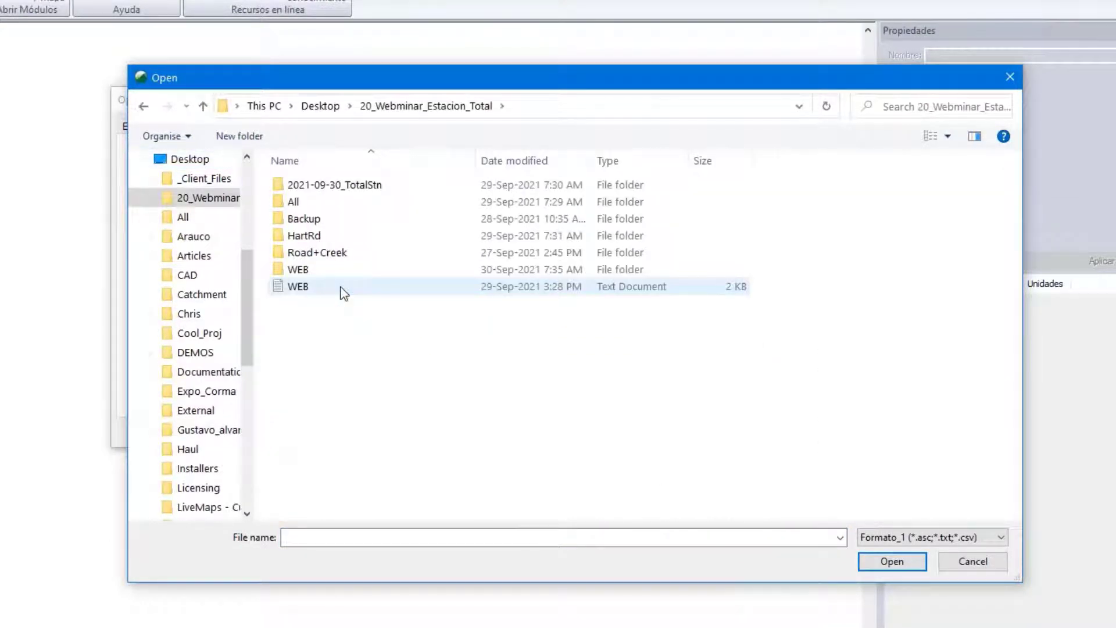
double_click(326, 253)
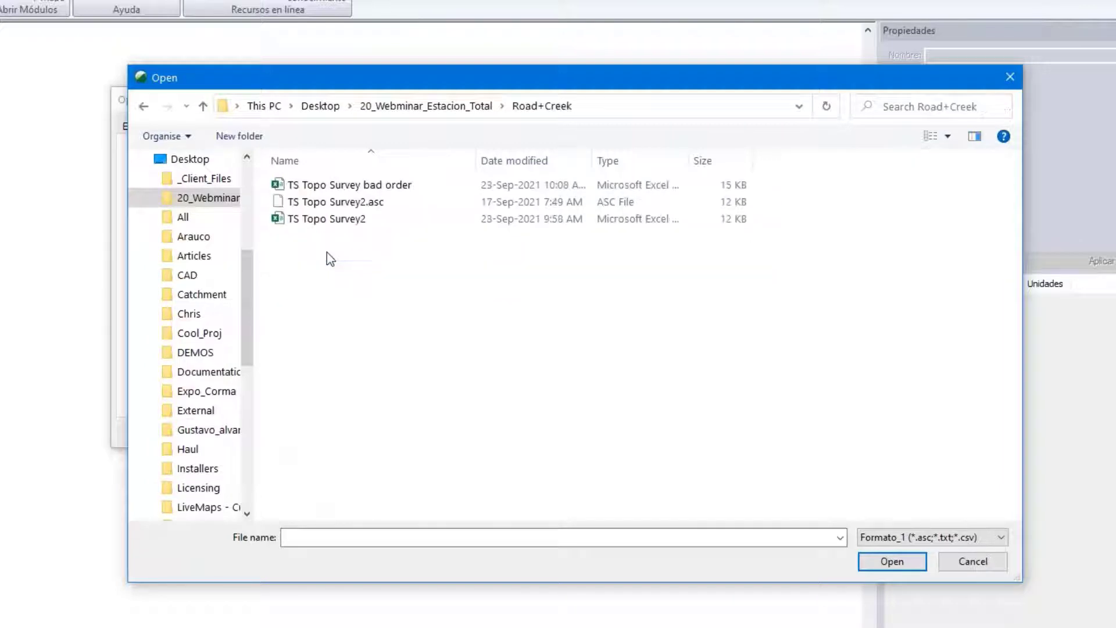
left_click(334, 226)
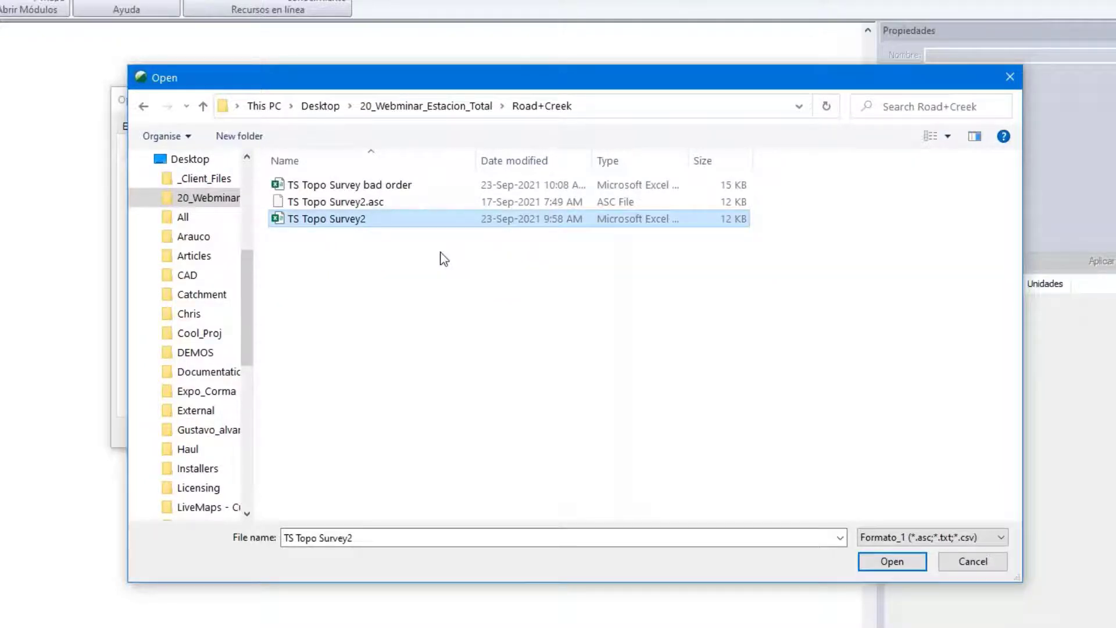
left_click(892, 562)
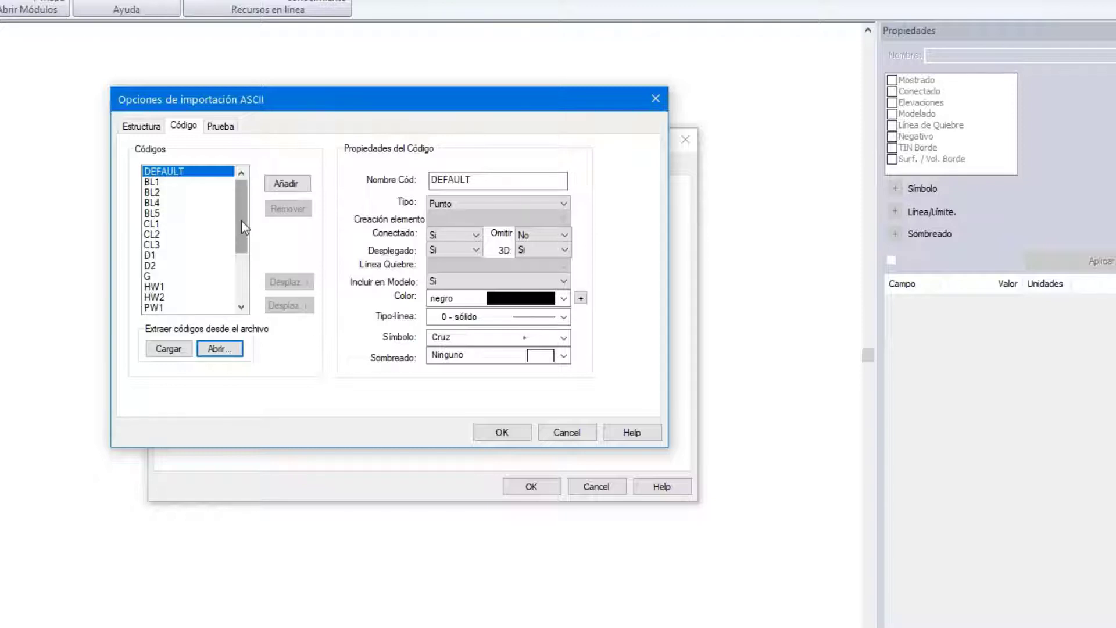
Step: Review the extracted codes and the properties of BL1, BL2, BL4 and BL5
mouse_move(242, 220)
left_mouse_down()
mouse_move(249, 294)
mouse_move(238, 201)
left_mouse_up()
left_click(152, 183)
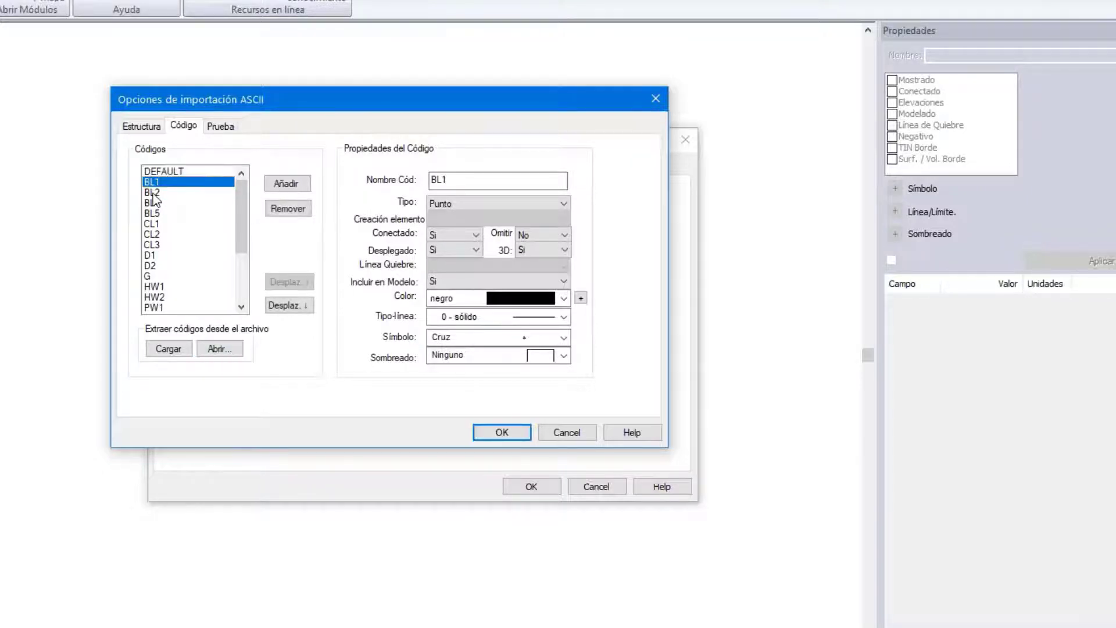
left_click(154, 193)
left_click(154, 203)
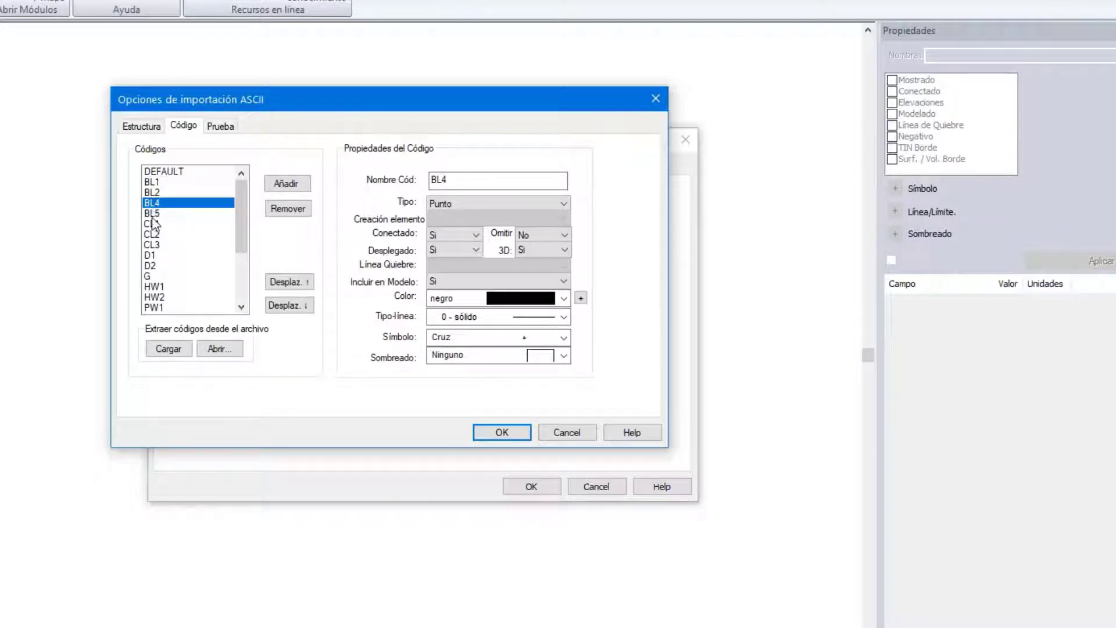
left_click(153, 213)
left_click(151, 184)
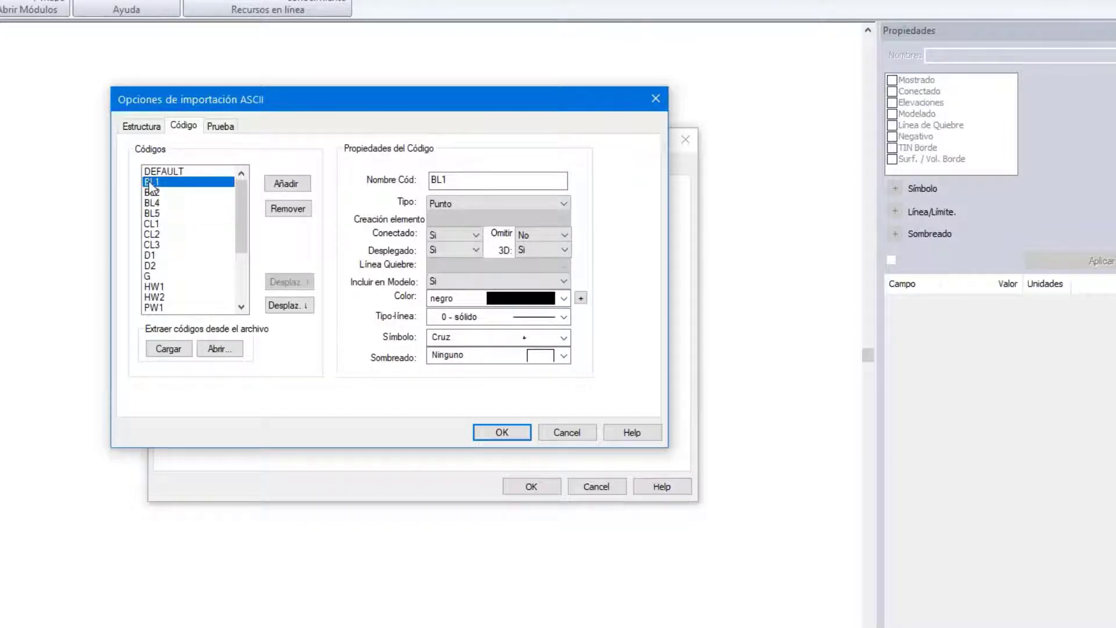
left_click(153, 192)
left_click(154, 203)
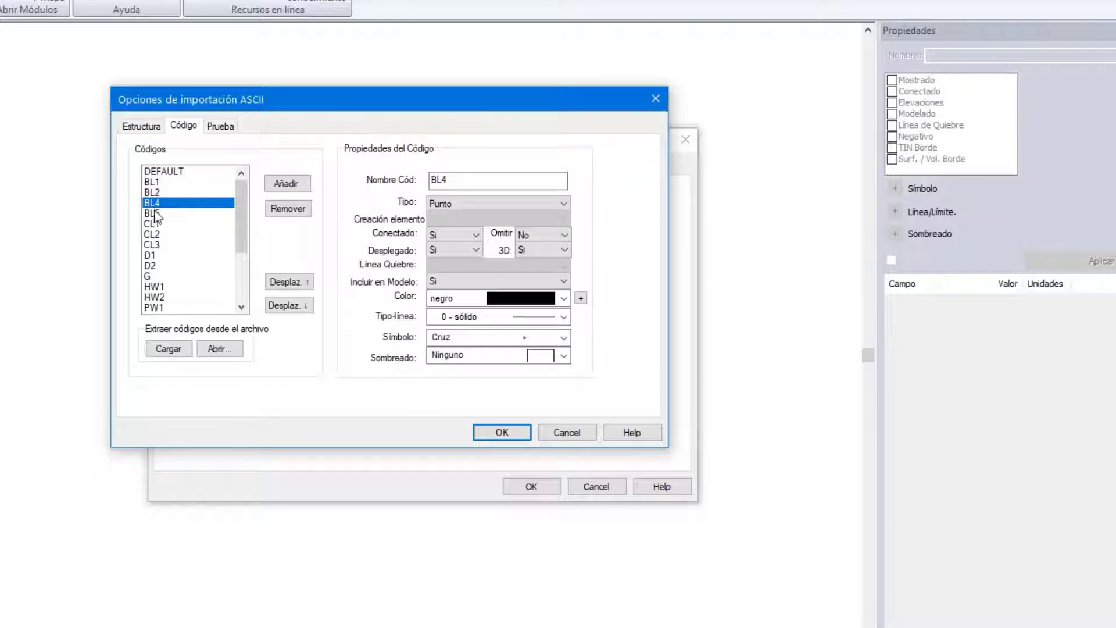
left_click(154, 213)
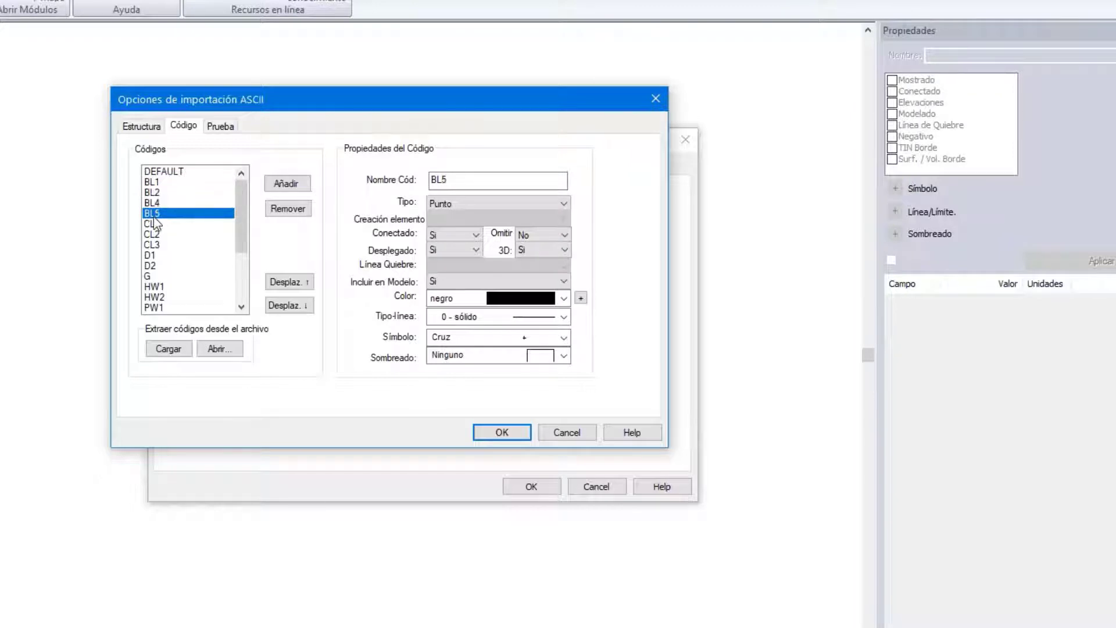
left_click(150, 183)
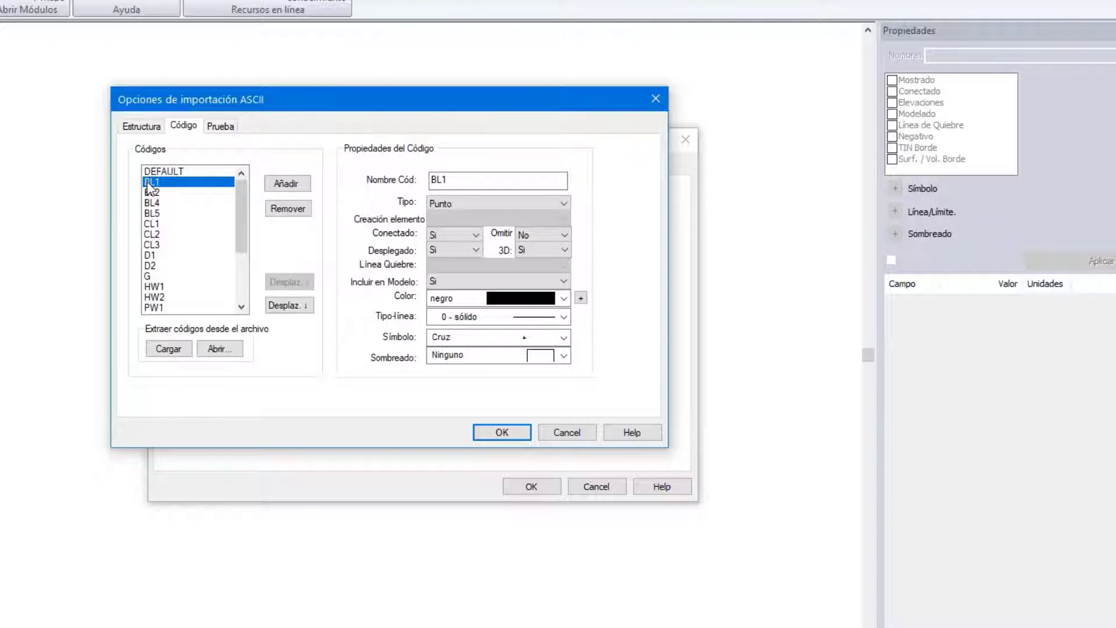
Step: Add a new code named BL* to the format's code list
left_click(287, 184)
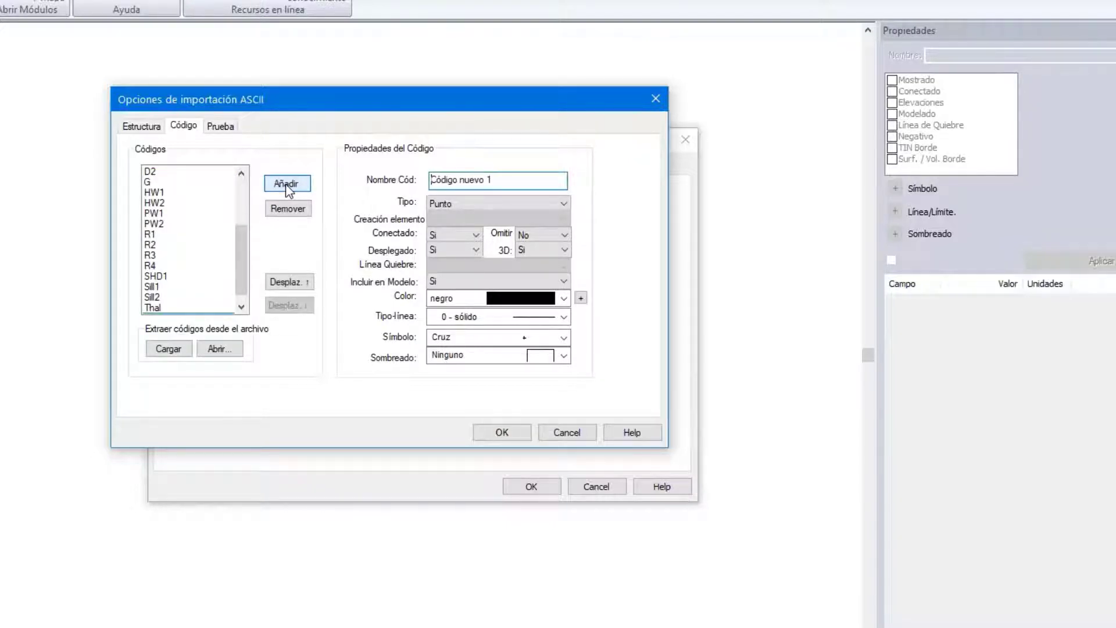
type("BL")
key("Delete")
key("Delete")
key("Delete")
key("Delete")
key("Delete")
key("Delete")
key("Delete")
key("Delete")
key("Delete")
key("Delete")
key("Delete")
key("Delete")
key("Delete")
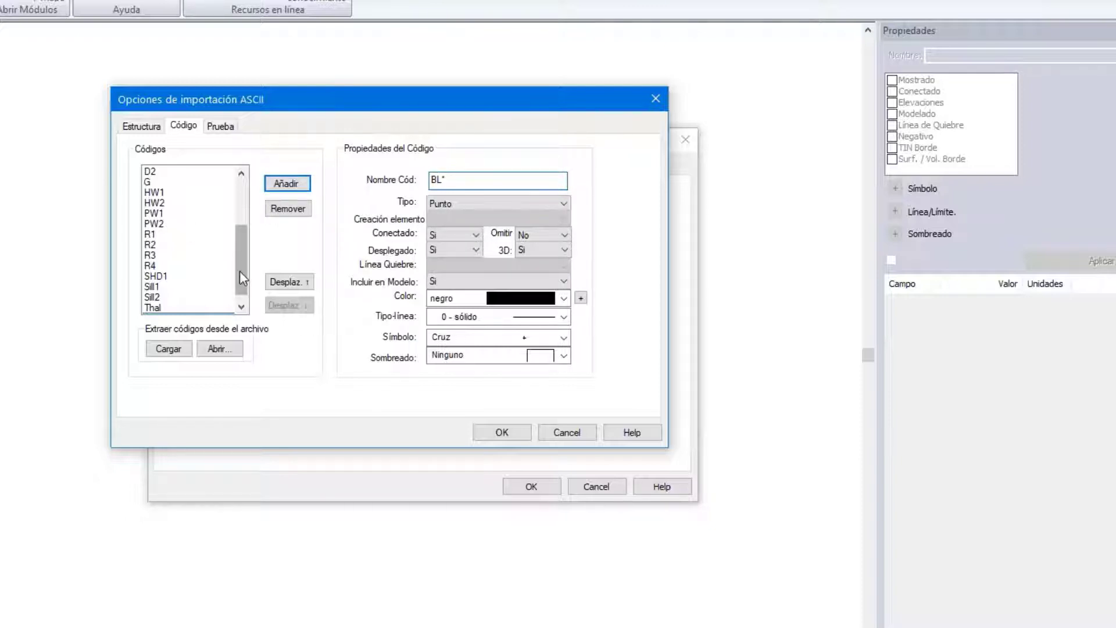
Step: Define BL* as a Polilínea created with Conectar TodasPor Código and set its Línea Quiebre to Si
left_click_drag(240, 271, 248, 234)
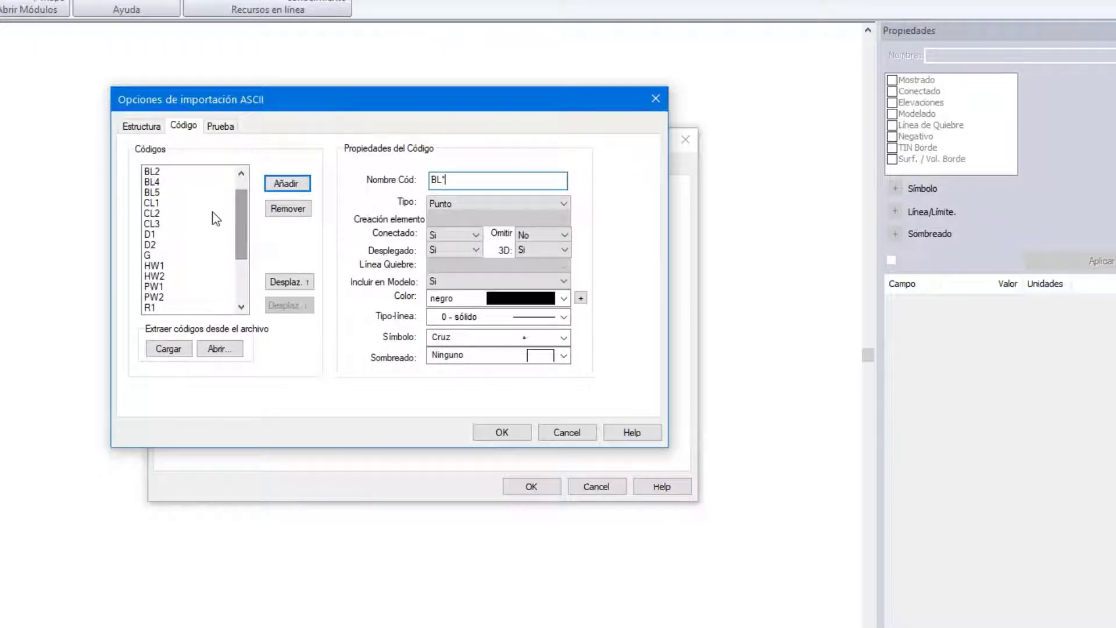
left_click_drag(239, 221, 239, 200)
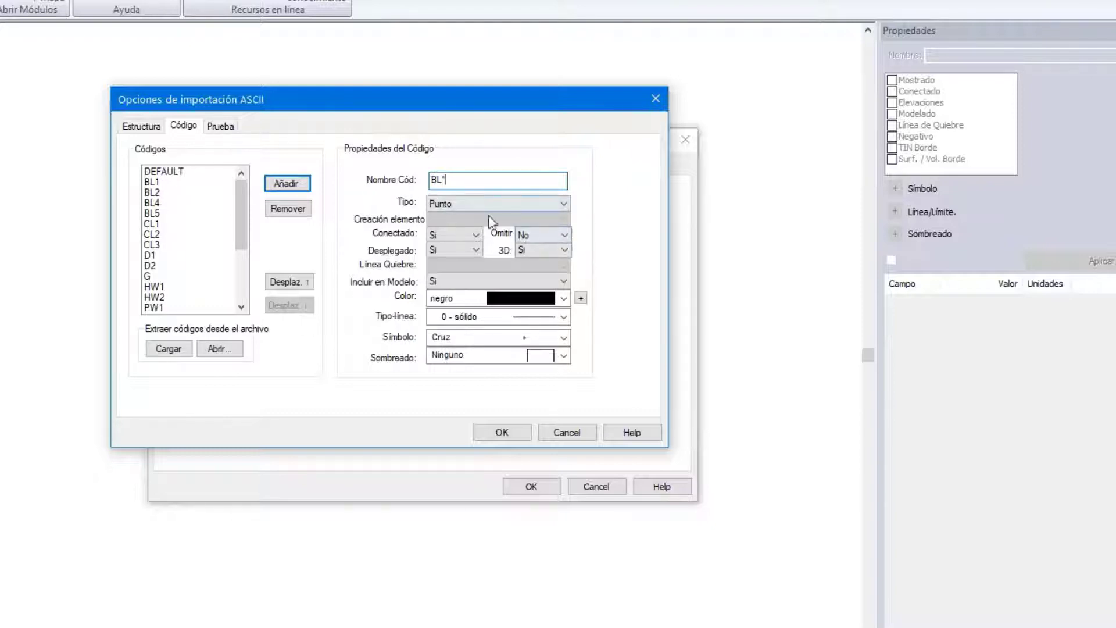
left_click(564, 204)
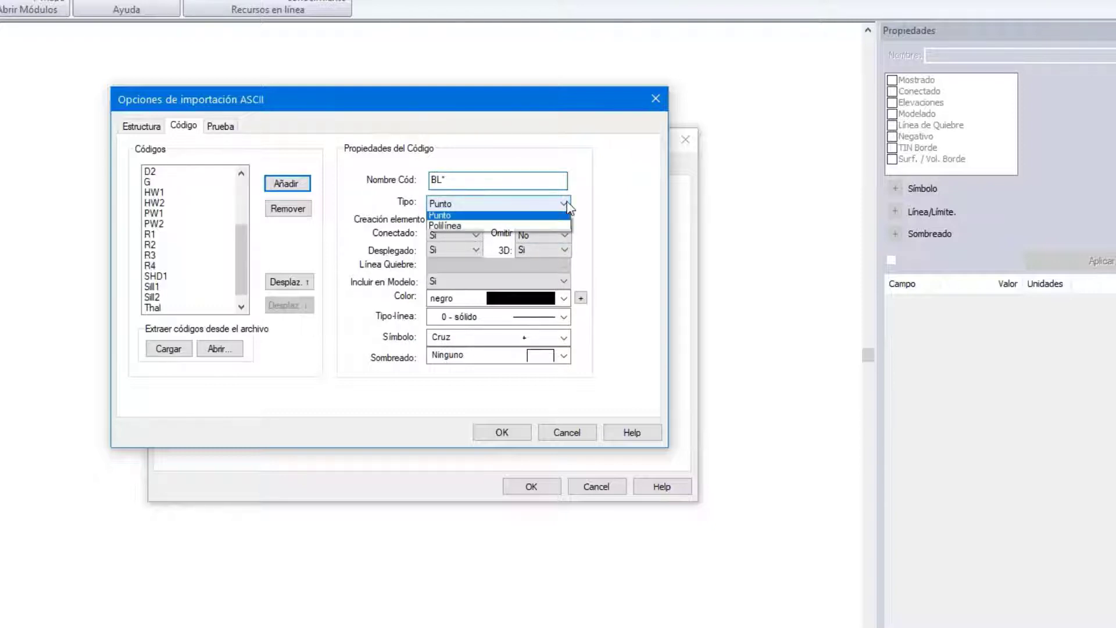
left_click(476, 230)
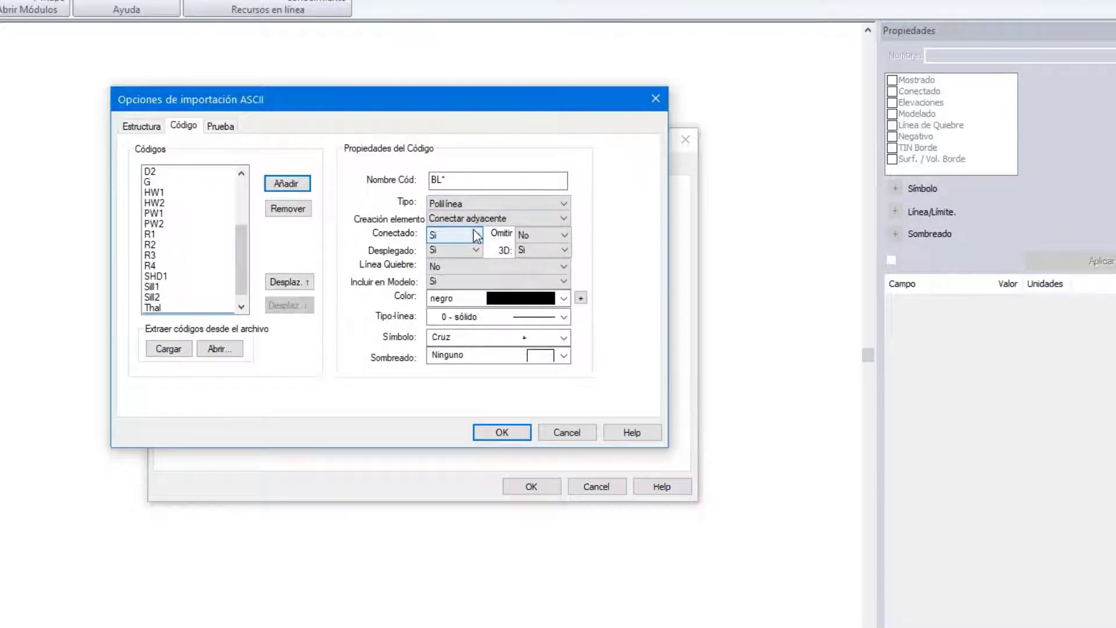
left_click(564, 219)
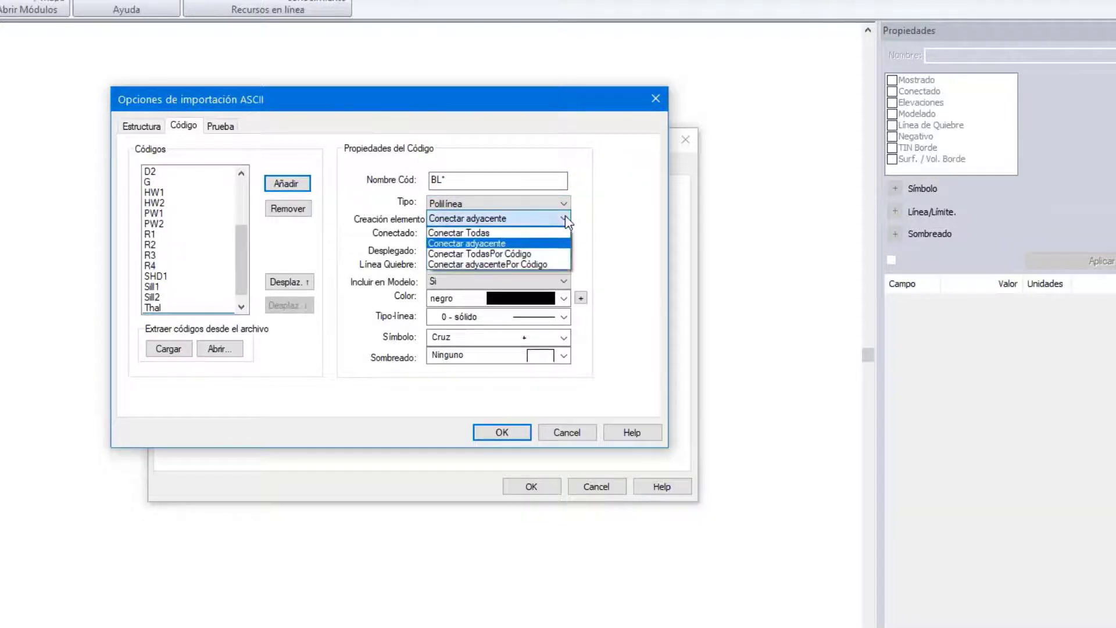
left_click(507, 256)
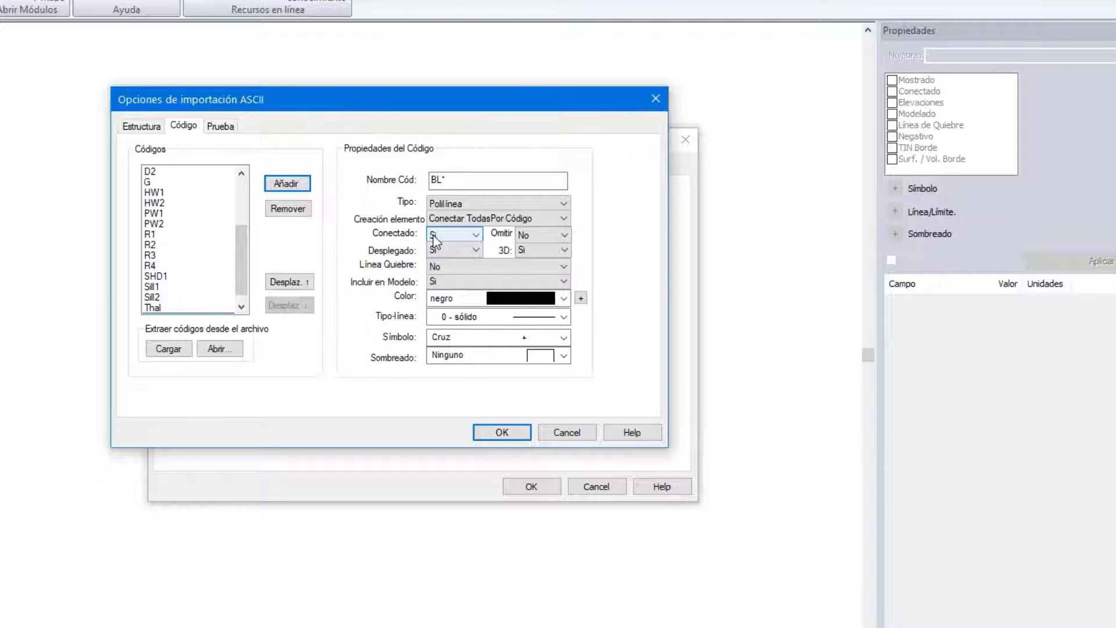
left_click(564, 268)
left_click(499, 282)
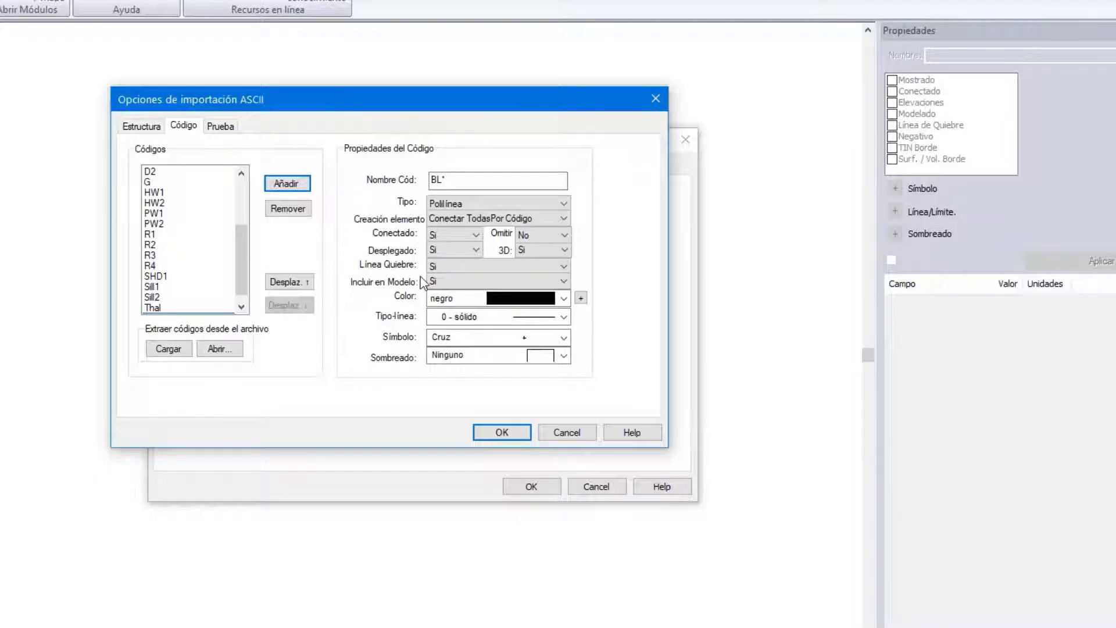
Step: Set the BL* colour to azul and its line type to 5 - grueso
left_click(564, 299)
left_click(525, 456)
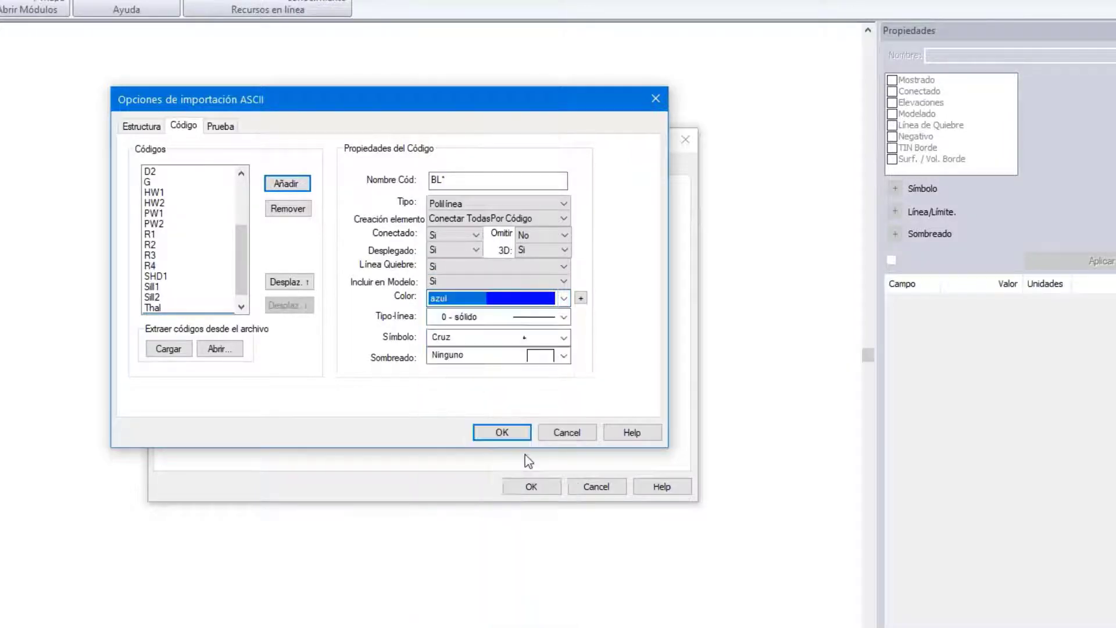
left_click(563, 317)
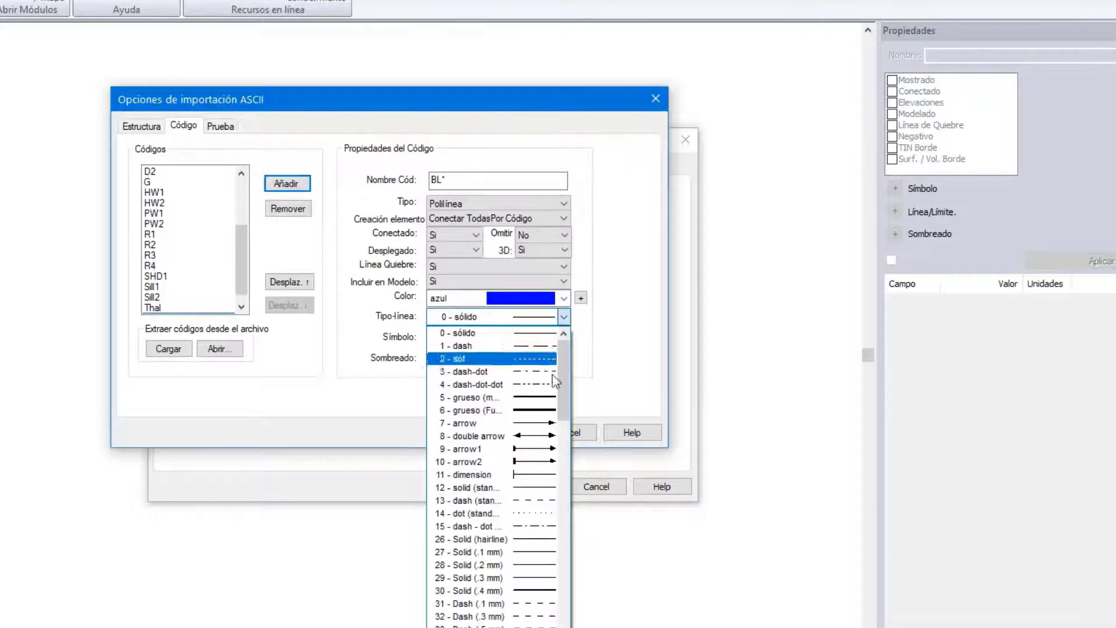
left_click(551, 399)
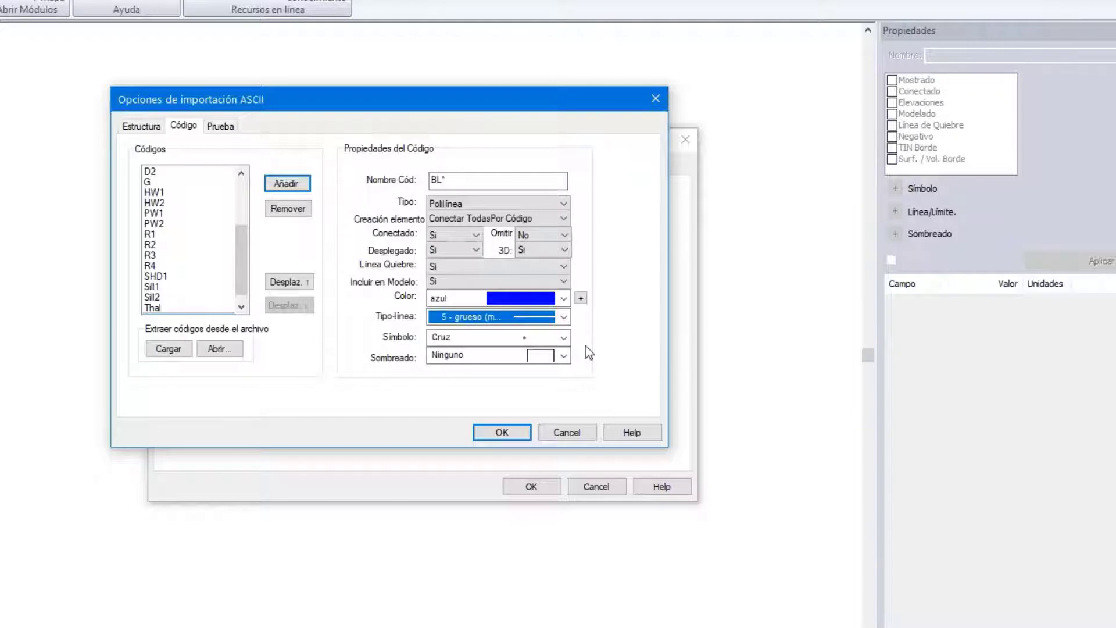
Step: Move the BL* code up the list to directly below DEFAULT
scroll(239, 282, "down", 1)
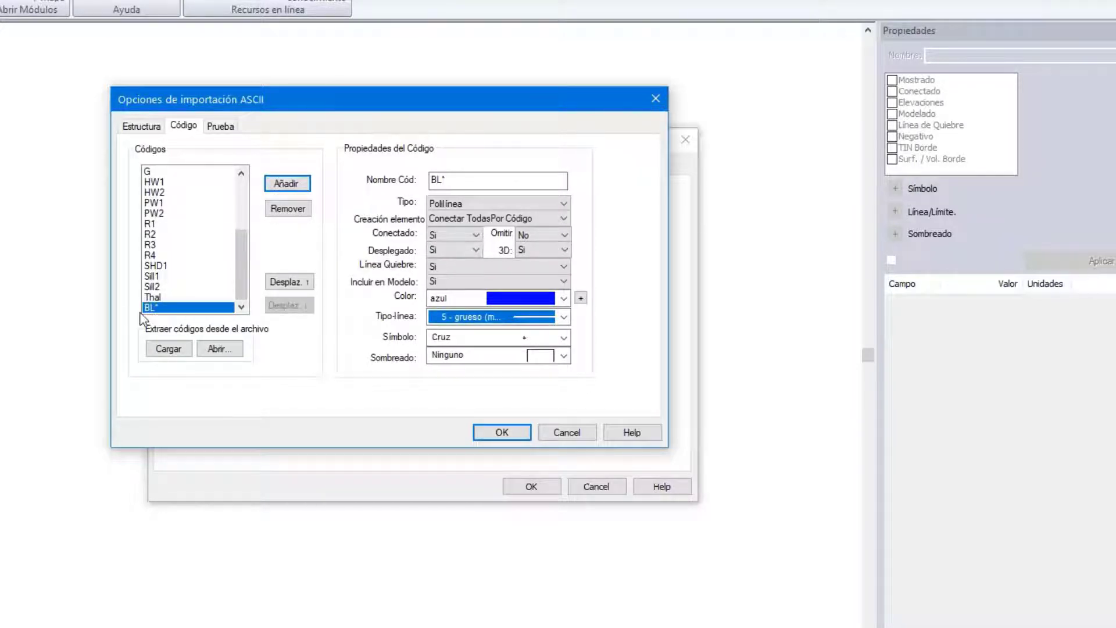
left_click(291, 283)
left_click(289, 282)
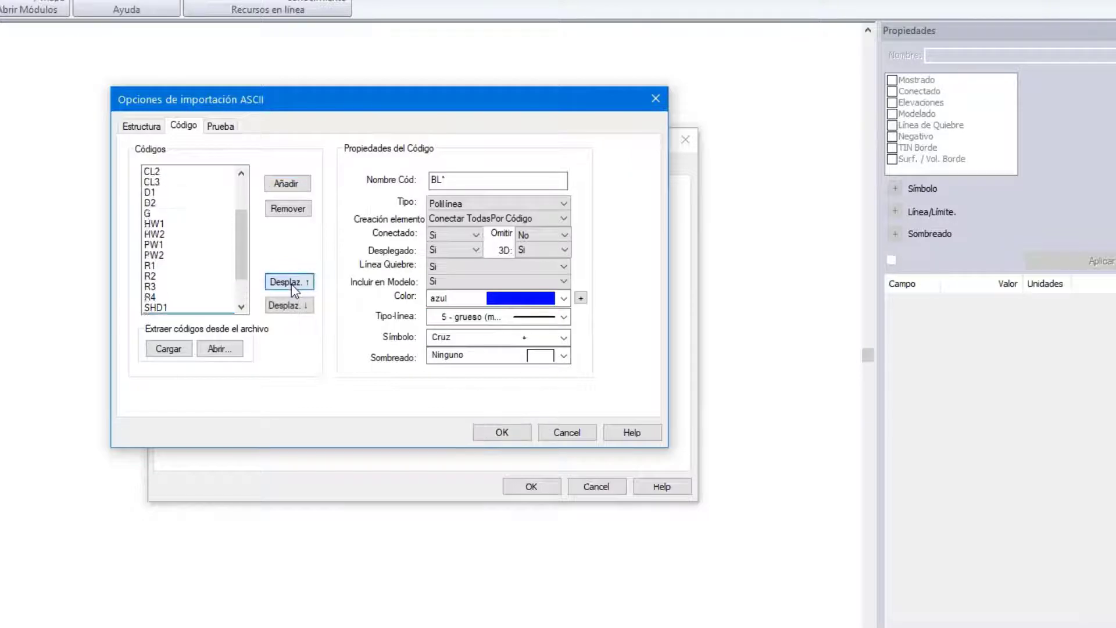
left_click(290, 283)
left_click(289, 282)
left_click(289, 283)
triple_click(289, 282)
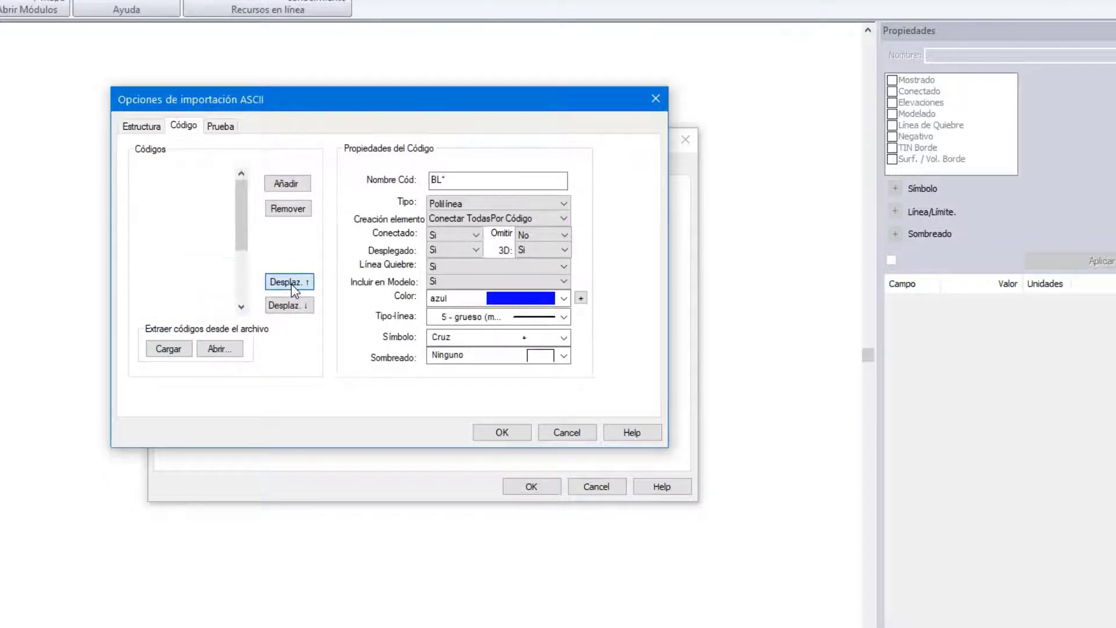
triple_click(290, 282)
double_click(289, 283)
triple_click(290, 283)
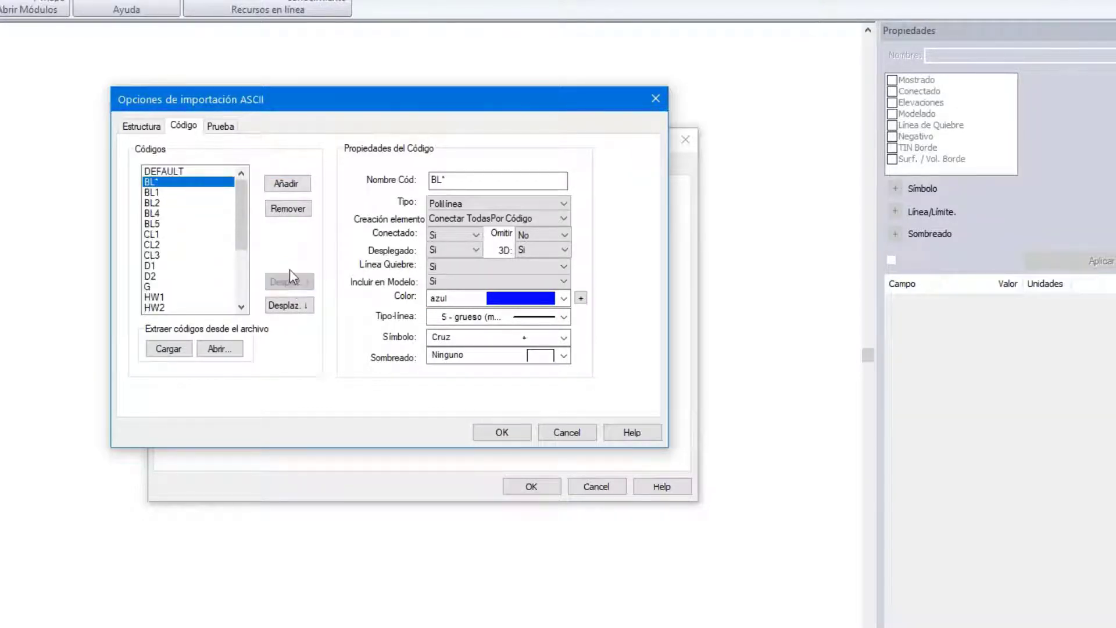
Step: Remove the individual codes BL1, BL2, BL4 and BL5 from the code list
left_click(151, 193)
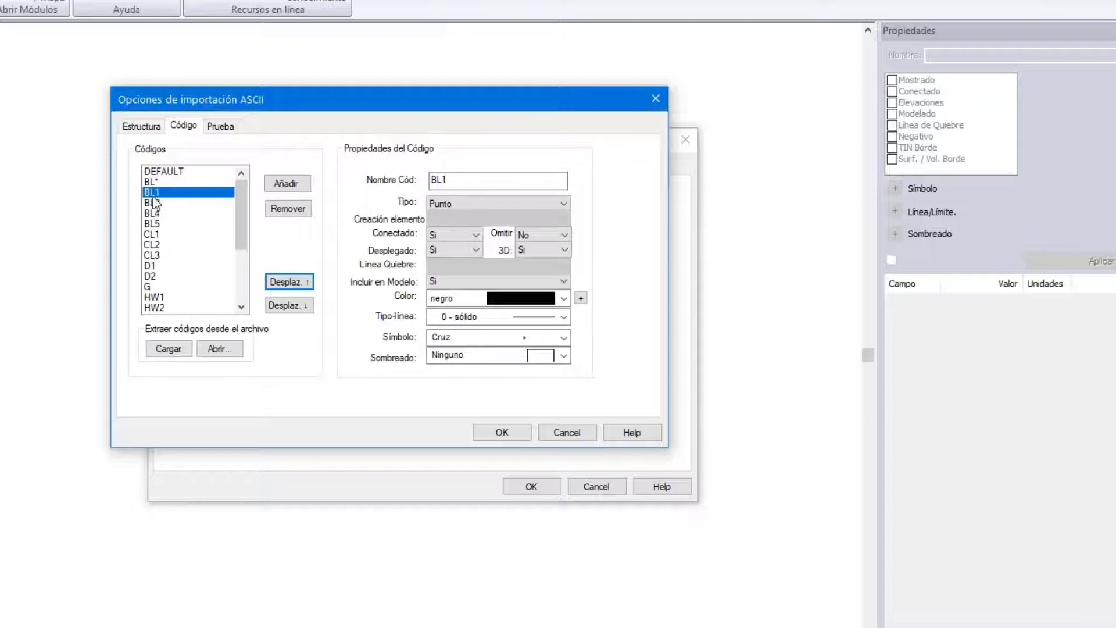
left_click(286, 217)
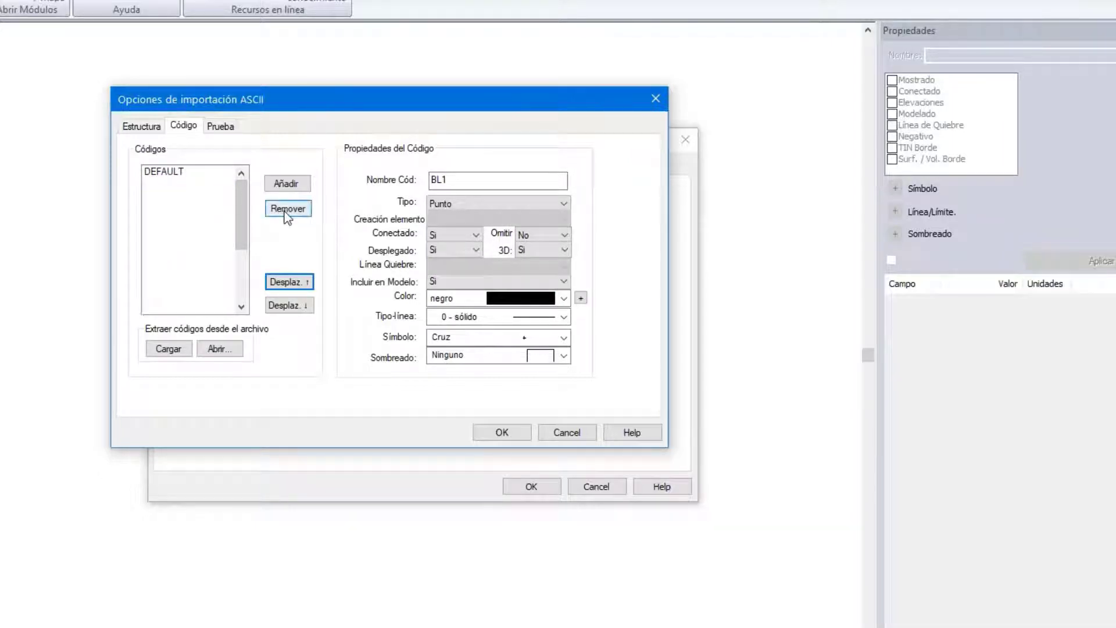
left_click(286, 216)
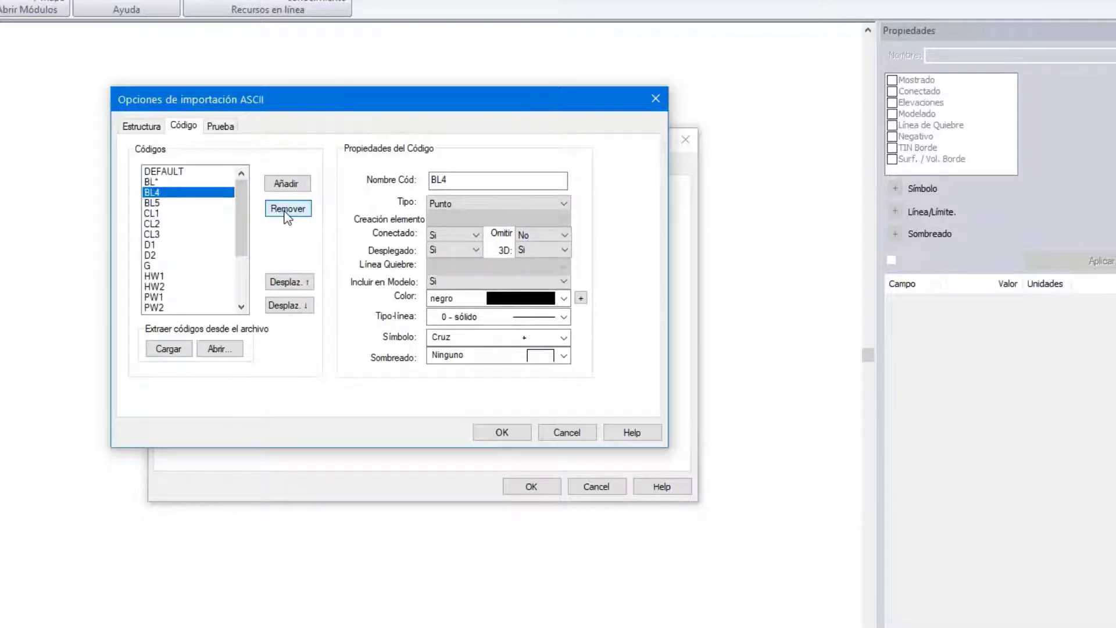
left_click(287, 217)
left_click(287, 217)
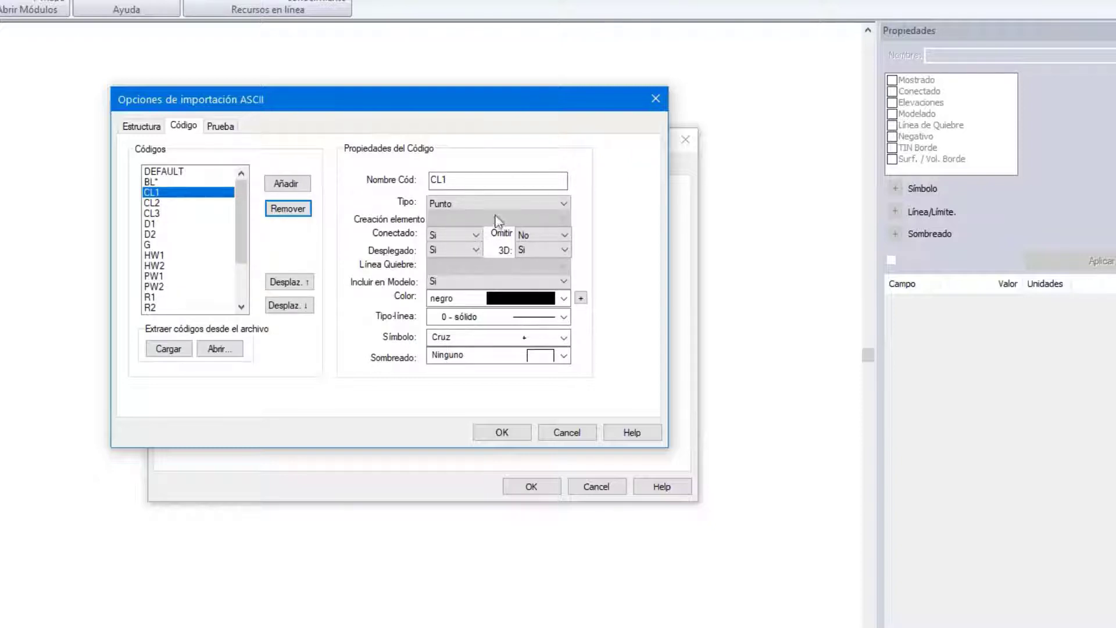
Step: Add a new code named CL* using the BL* properties as its starting point
left_click(151, 182)
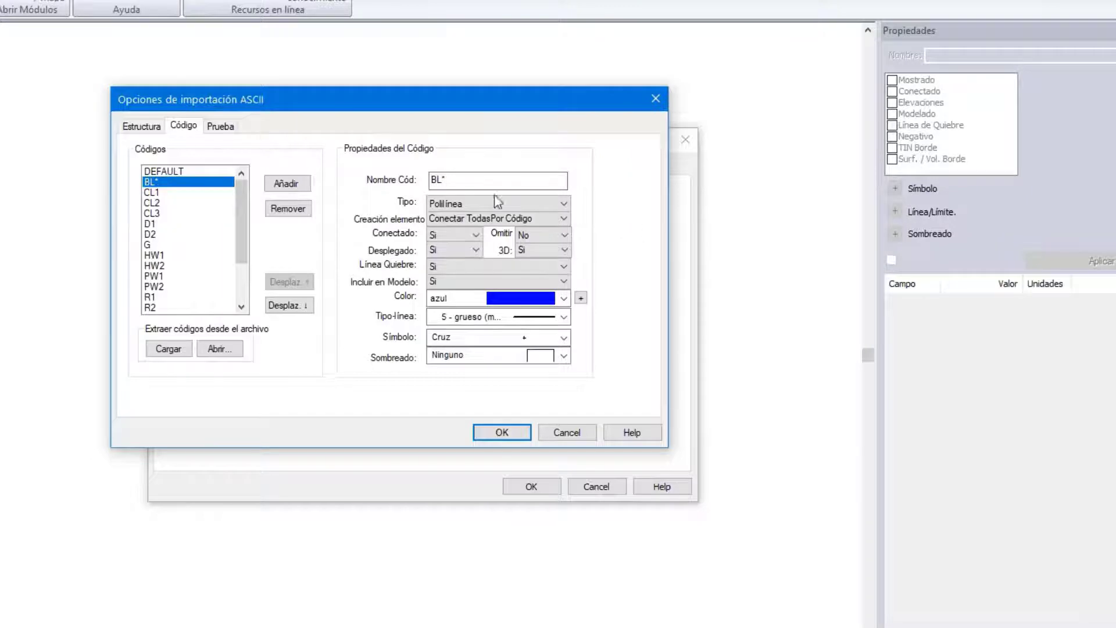
left_click(286, 184)
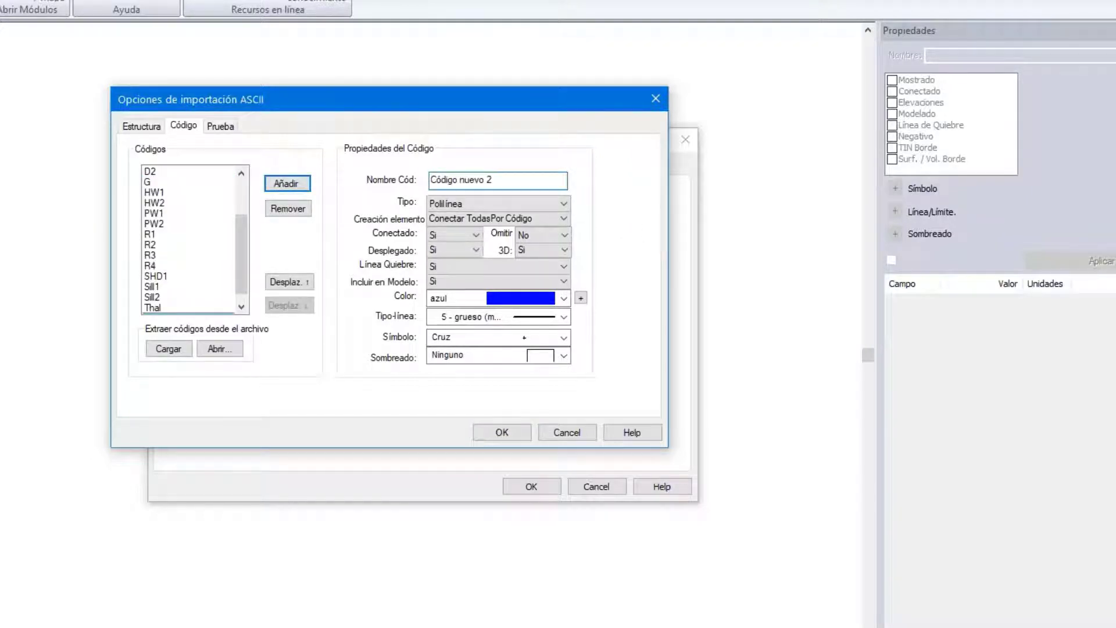
left_click(438, 180)
type("L*")
key("Delete")
key("Delete")
key("Delete")
key("Delete")
key("Delete")
key("Delete")
key("Delete")
key("Delete")
key("Delete")
key("Delete")
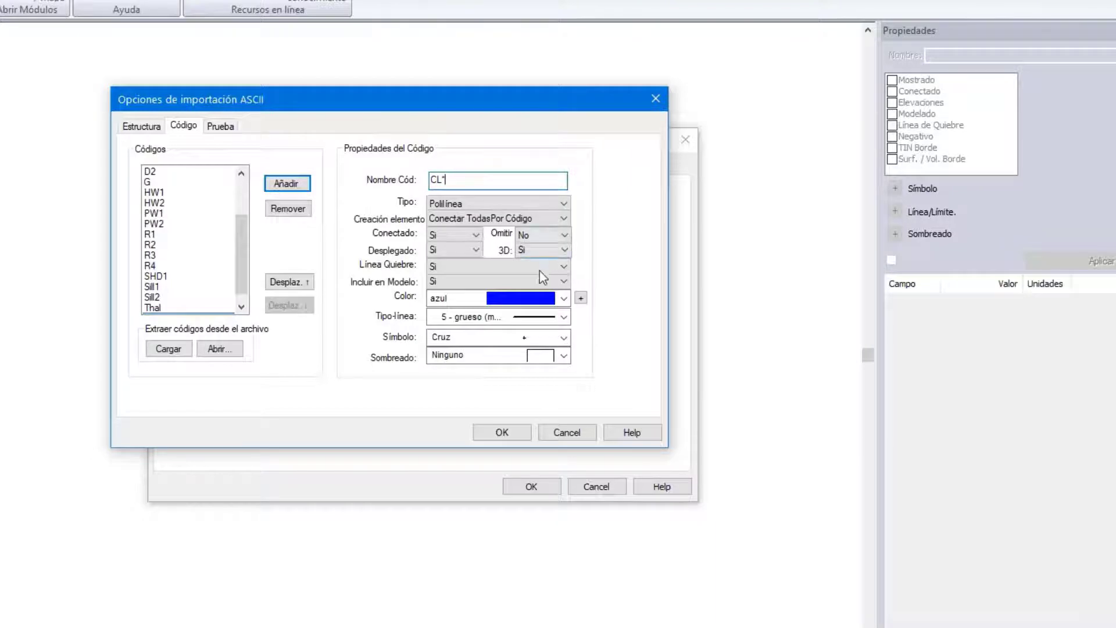
Step: Set the CL* colour to rojo and its line type to 3 - dash-dot
mouse_move(240, 240)
left_mouse_down()
mouse_move(243, 174)
mouse_move(249, 222)
left_mouse_up()
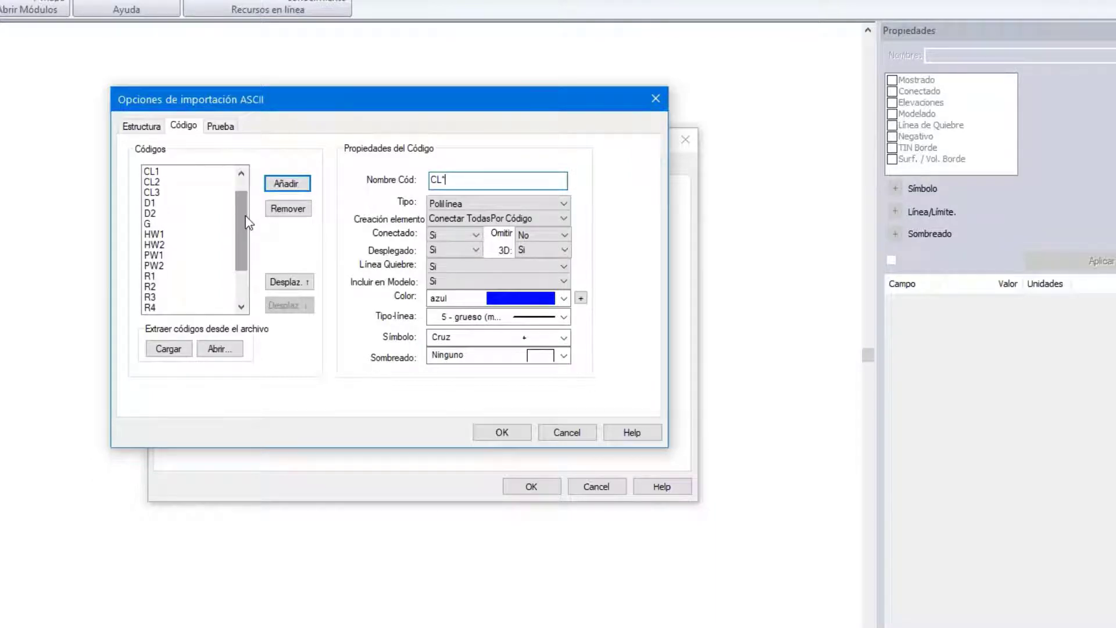
left_click(566, 300)
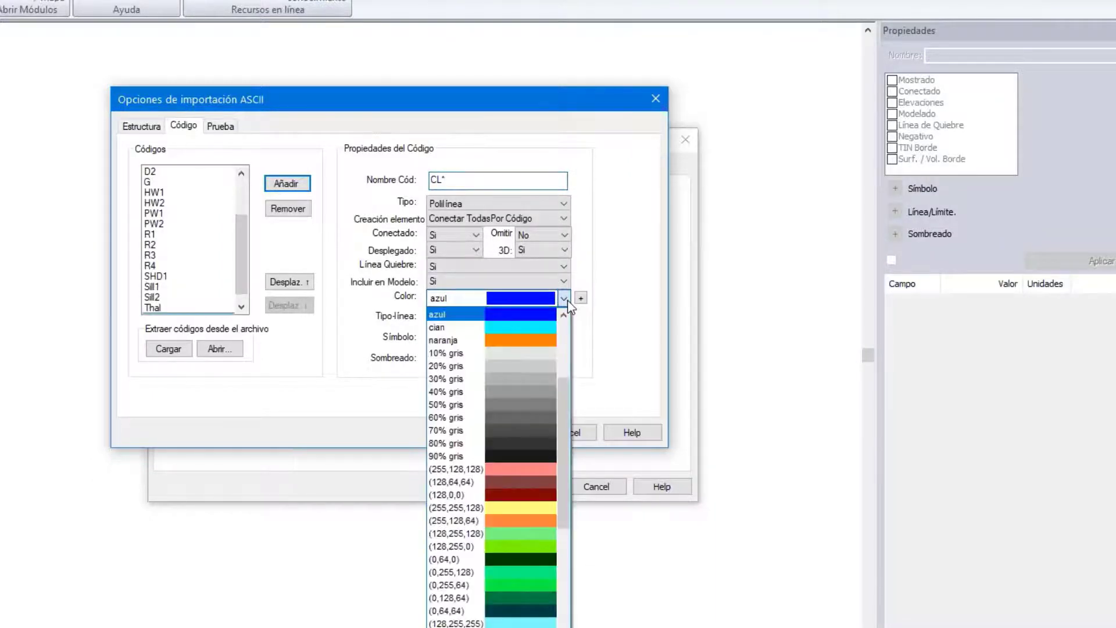
scroll(537, 378, "up", 4)
left_click(511, 417)
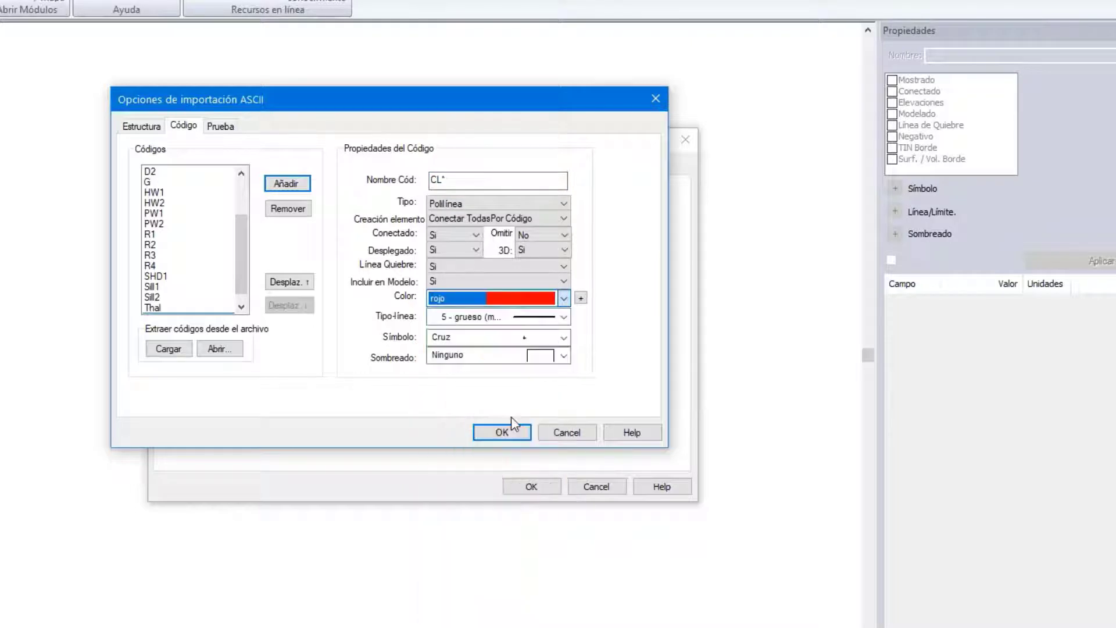
left_click(563, 317)
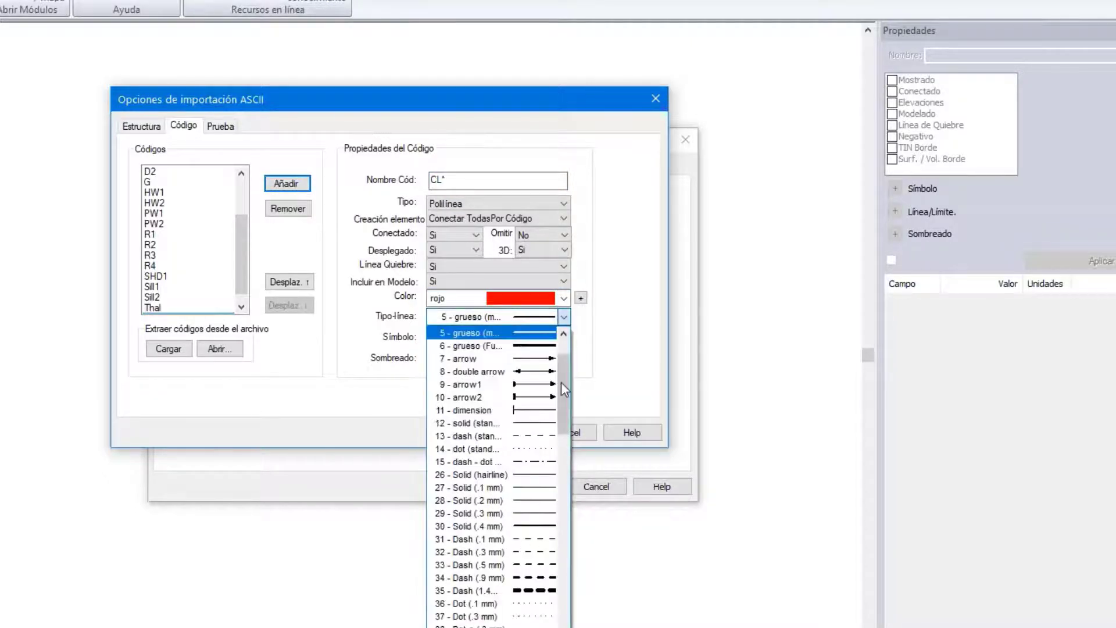
left_click_drag(564, 391, 573, 366)
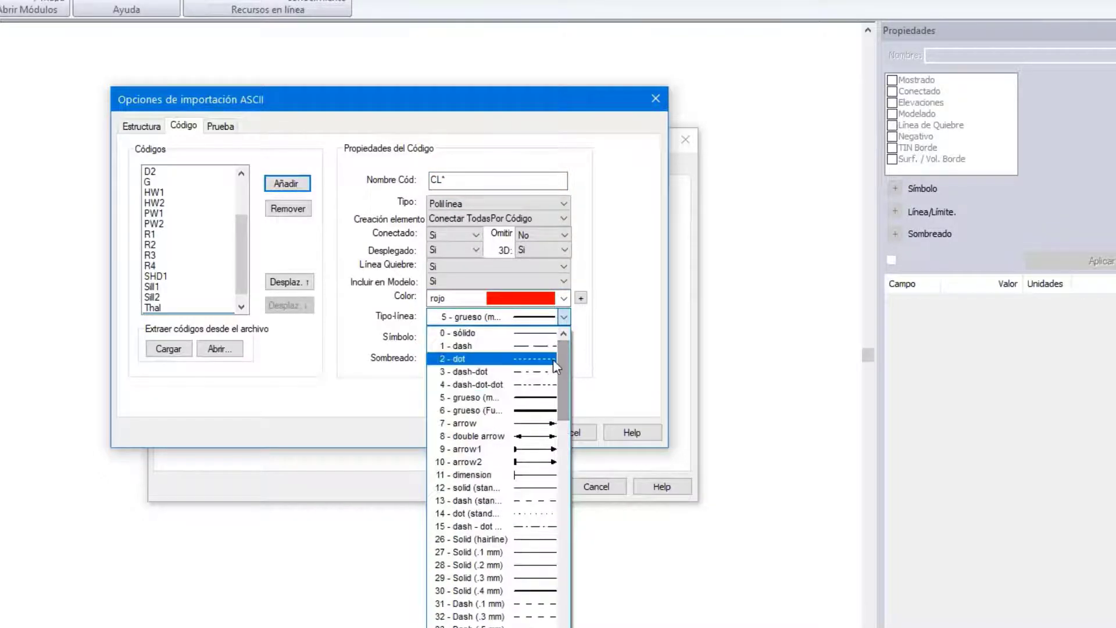
left_click(550, 372)
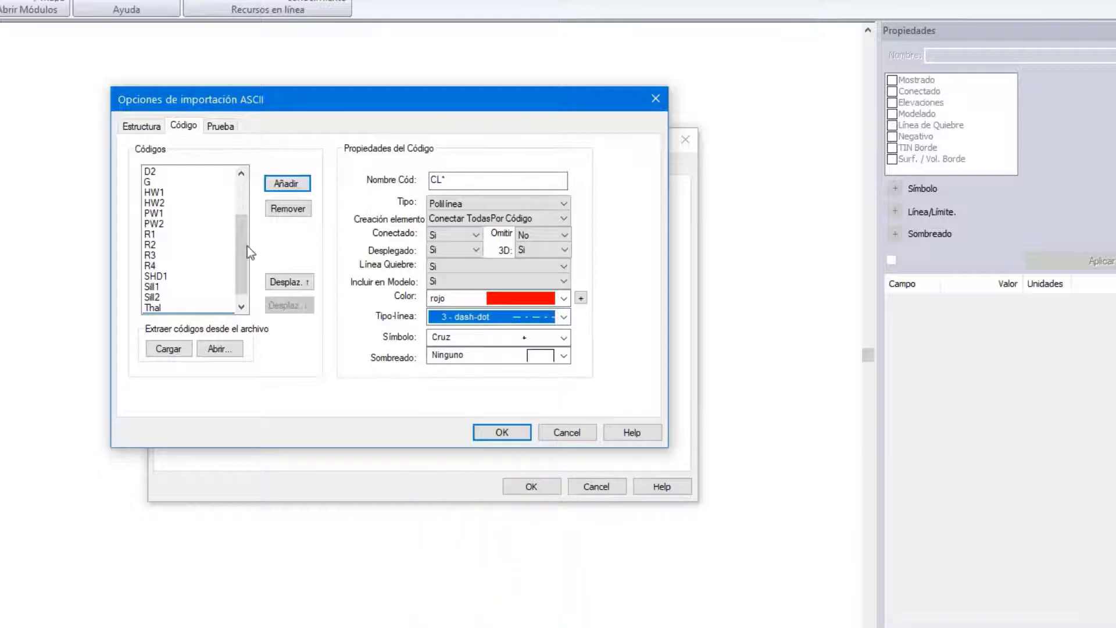
Step: Move the CL* code up the list to directly below BL*
left_click_drag(246, 246, 242, 271)
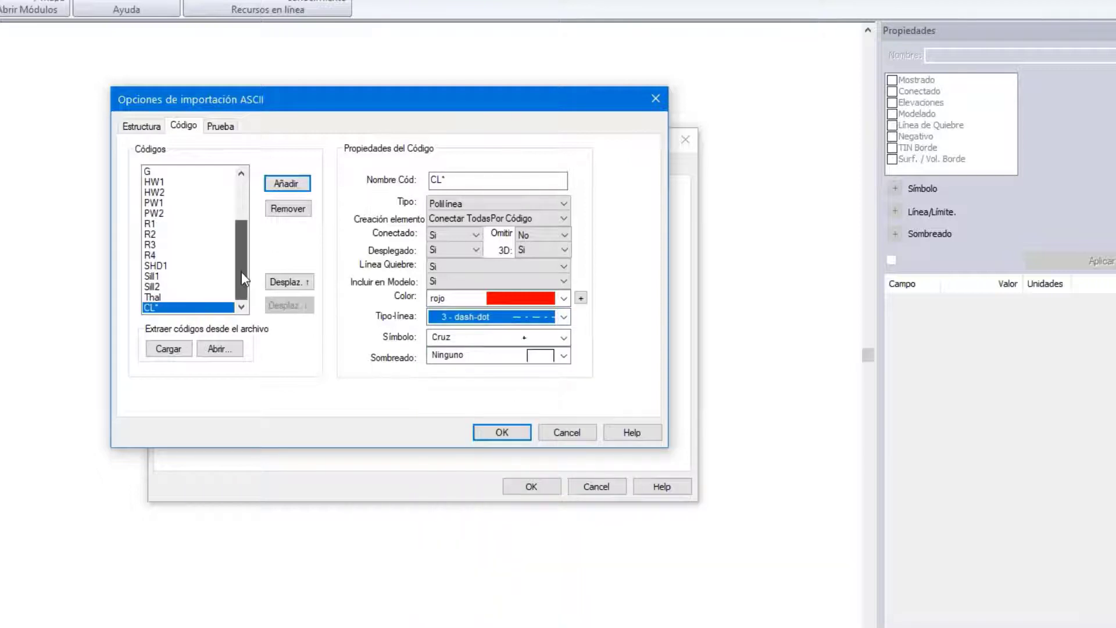
left_click(295, 283)
left_click(296, 282)
left_click(295, 283)
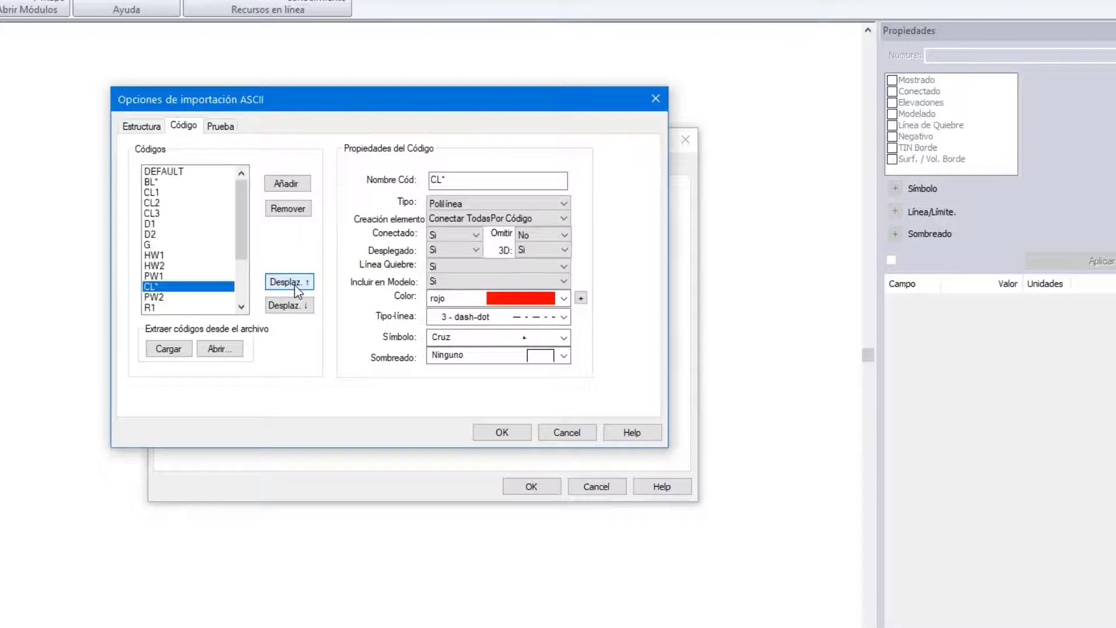
left_click(295, 282)
left_click(296, 282)
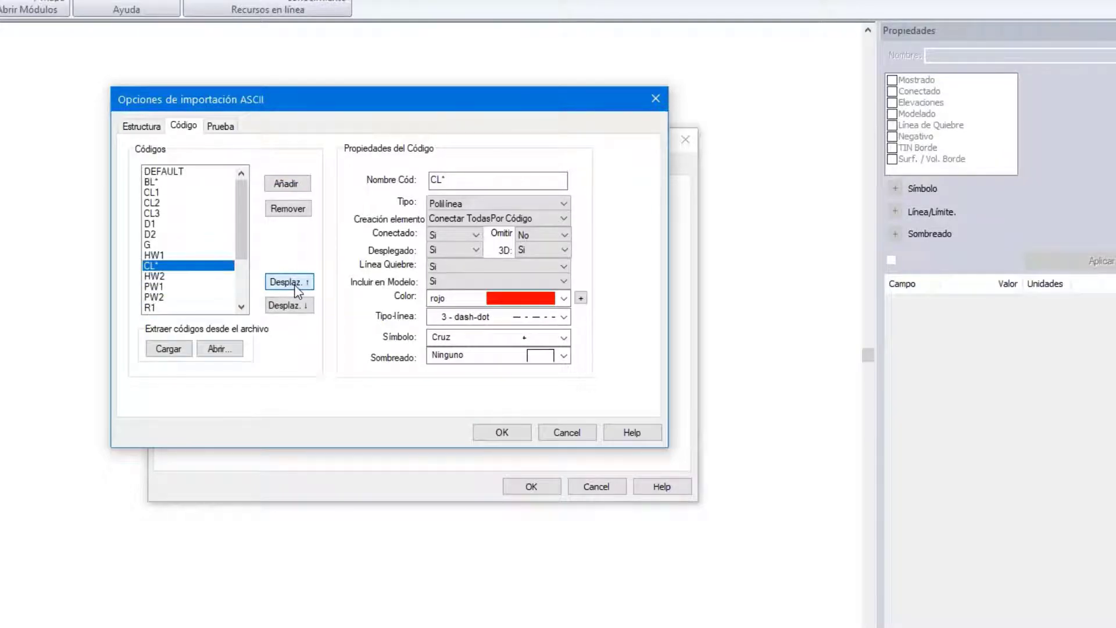
left_click(295, 282)
left_click(296, 282)
left_click(296, 283)
left_click(295, 283)
left_click(295, 283)
left_click(296, 283)
left_click(295, 285)
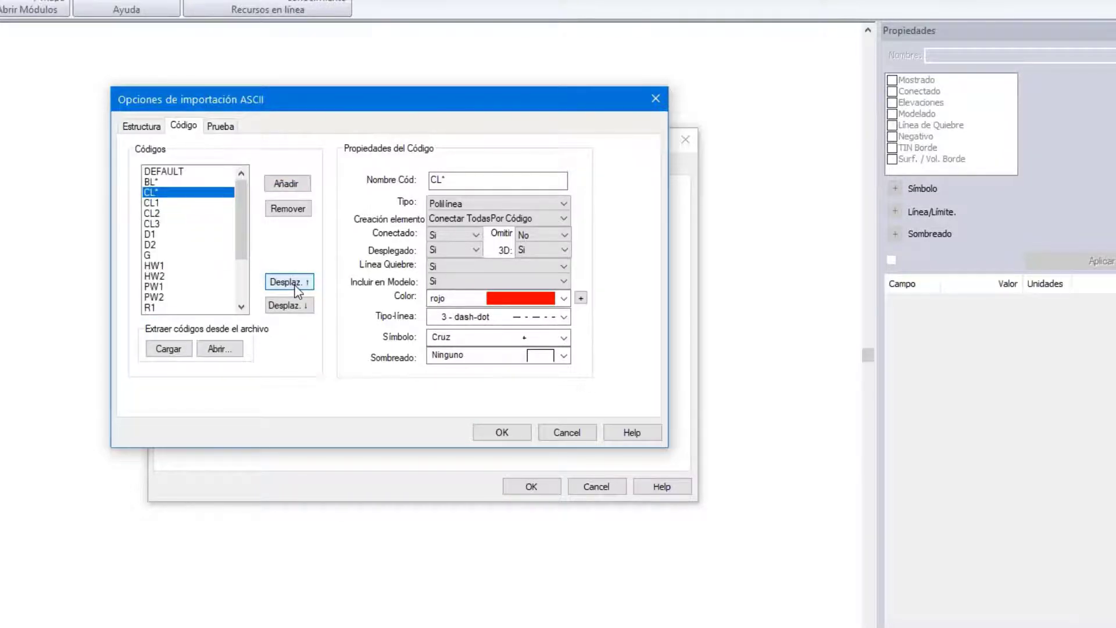
Step: Remove the individual codes CL1, CL2 and CL3 from the code list
left_click(150, 203)
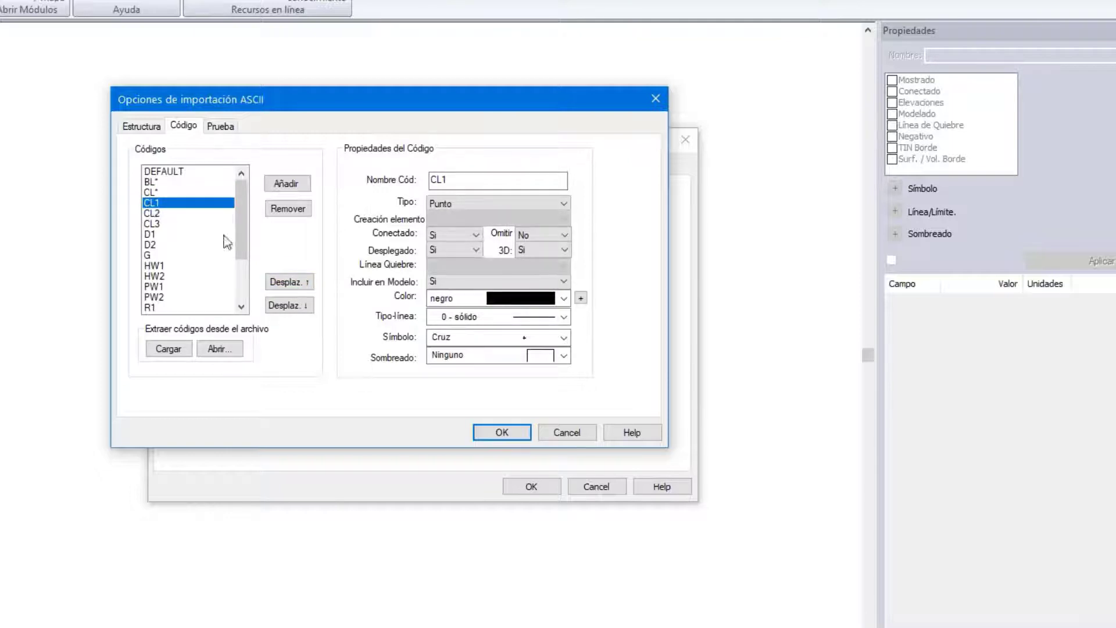
left_click(287, 209)
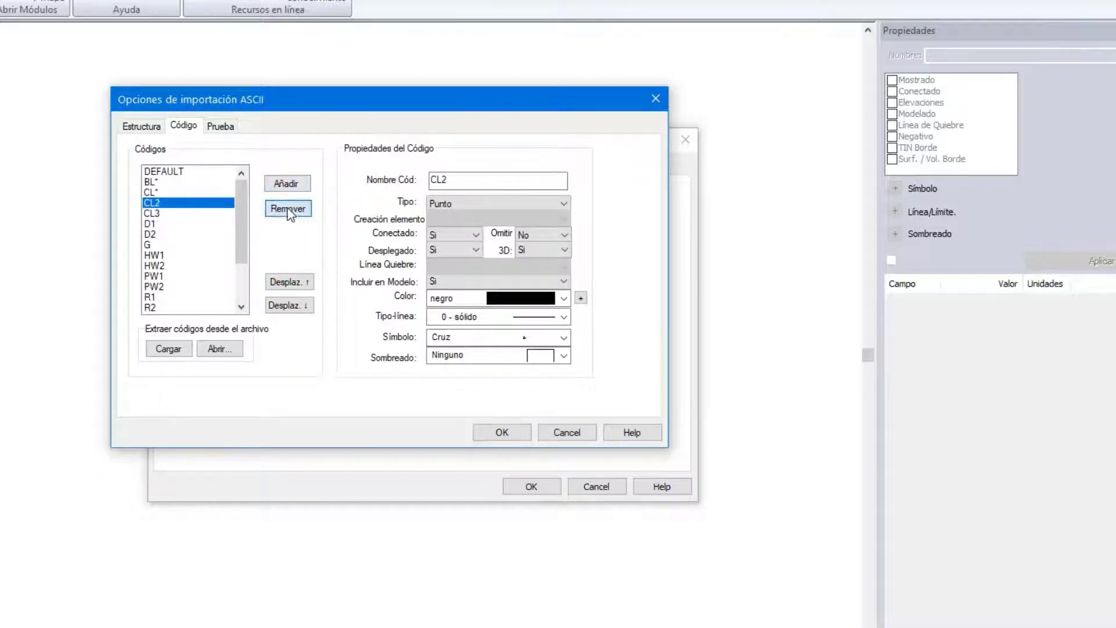
left_click(287, 208)
left_click(287, 208)
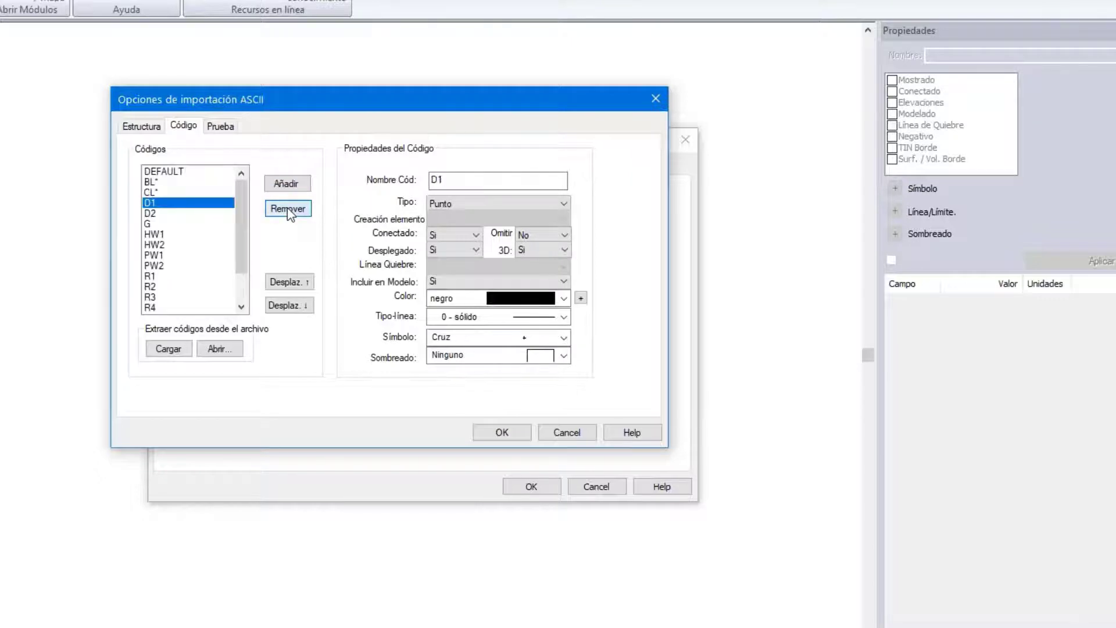
Step: Add a new code named R* using the CL* properties as its starting point
left_click(161, 194)
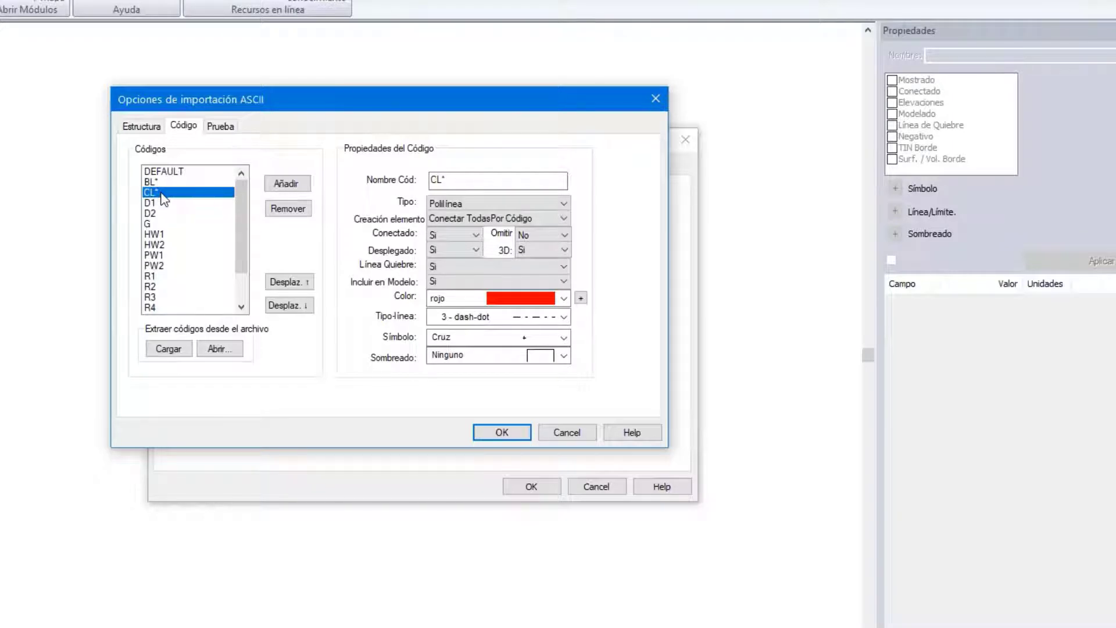
left_click(288, 185)
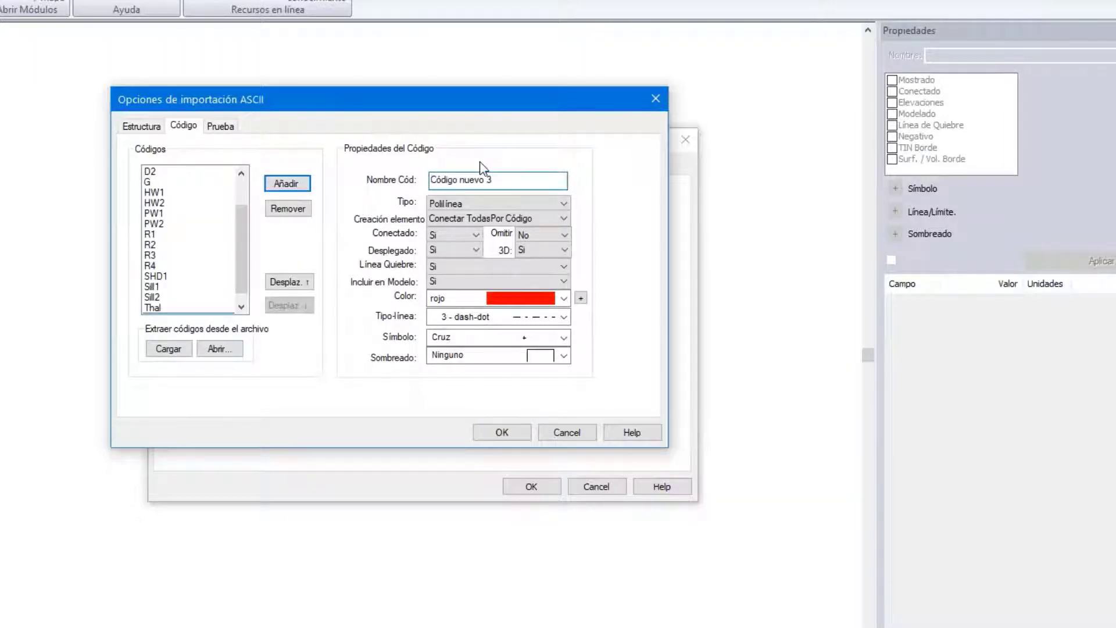
left_click(432, 179)
type("R*")
key("Delete")
key("Delete")
key("Delete")
key("Delete")
key("Delete")
key("Delete")
key("Delete")
key("Delete")
key("Delete")
key("Delete")
key("Delete")
key("Delete")
key("Delete")
Step: Set the R* colour to negro and its line type to 0 - sólido
left_click(563, 298)
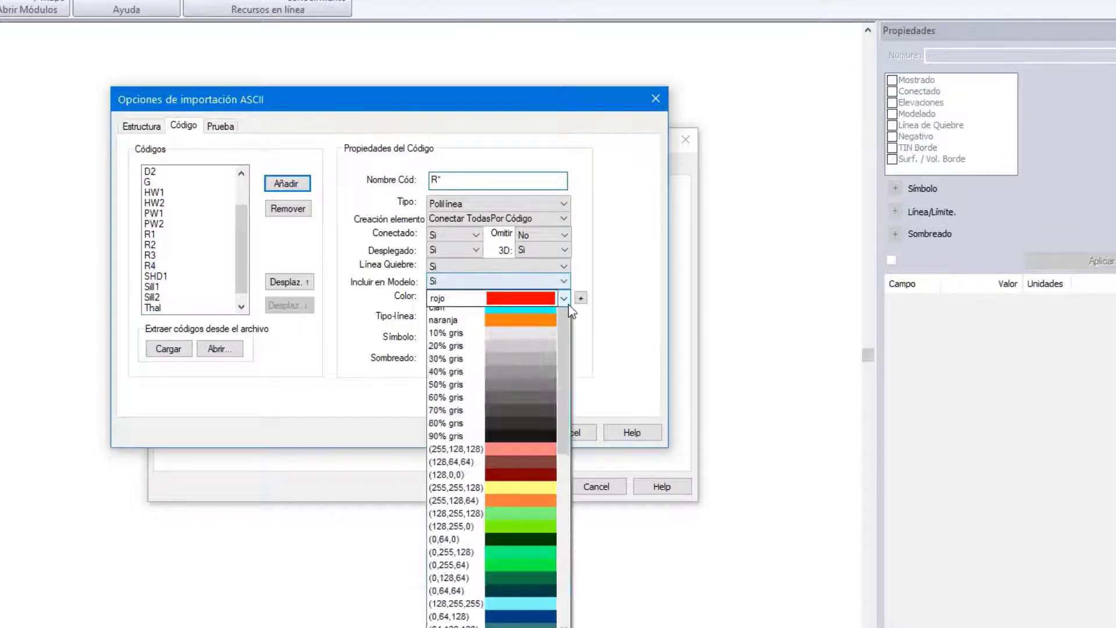
left_click_drag(565, 389, 559, 330)
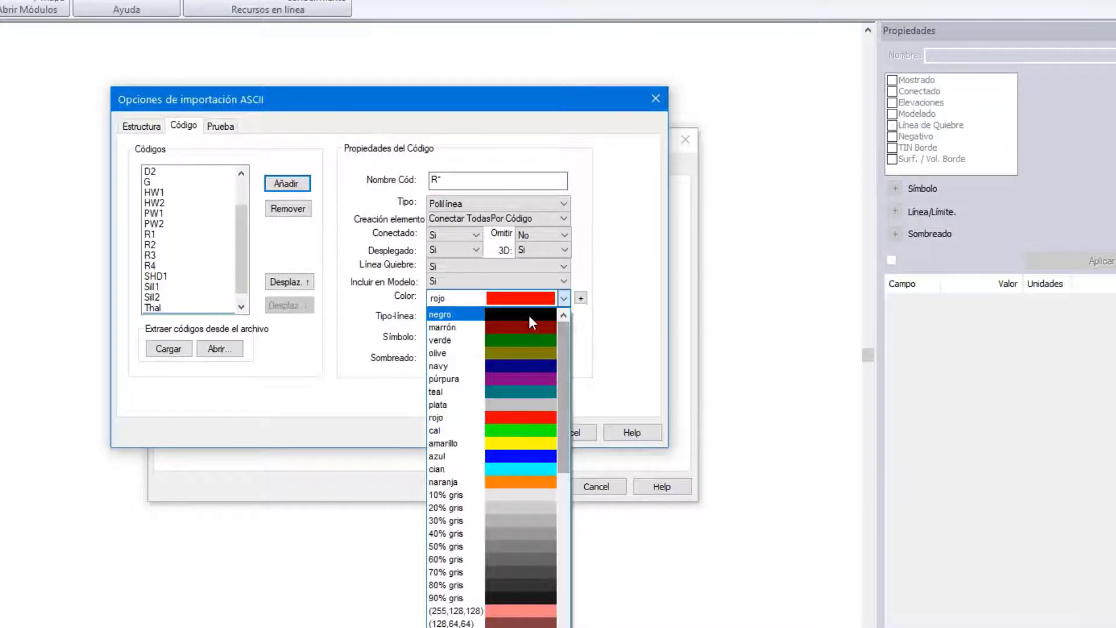
left_click(528, 312)
left_click(564, 317)
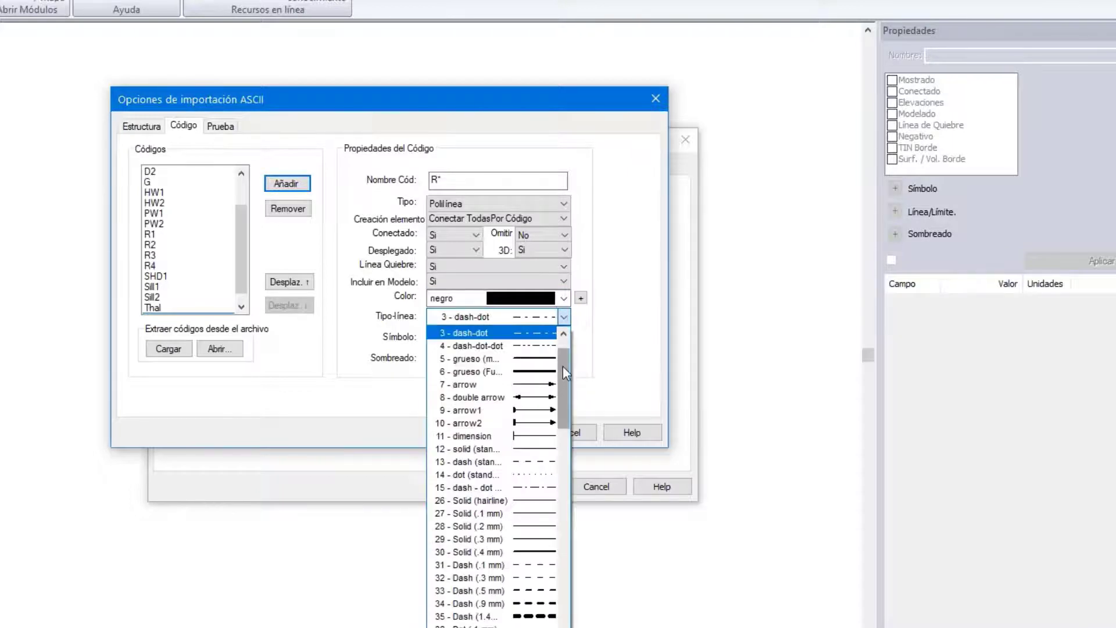
left_click_drag(563, 365, 559, 347)
left_click(483, 333)
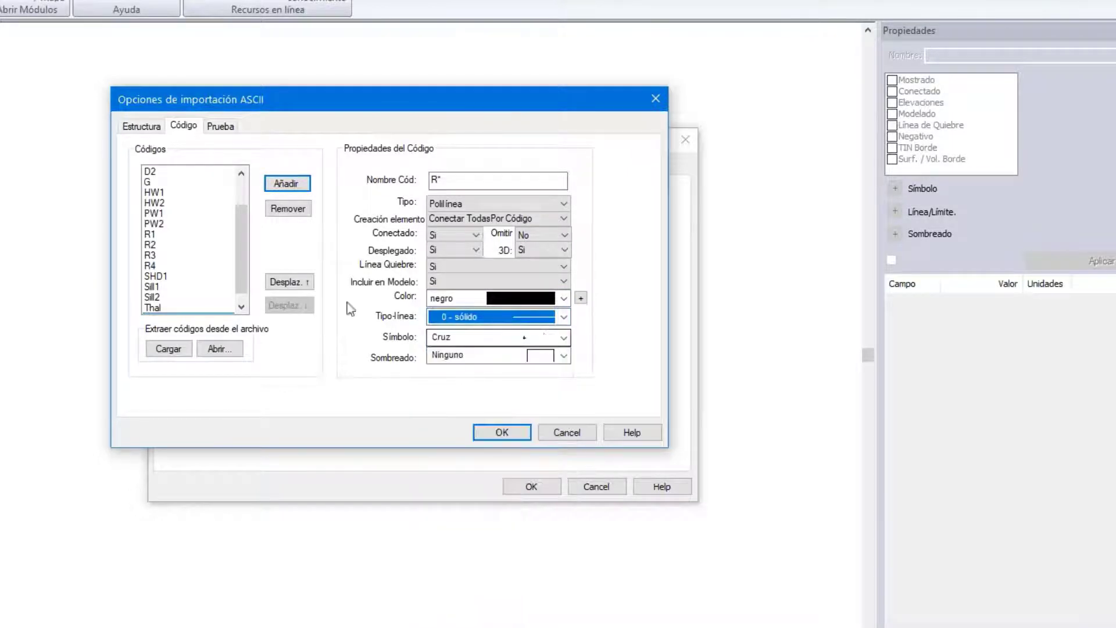
Step: Move the R* code up the list to directly below CL*
left_click_drag(240, 265, 241, 288)
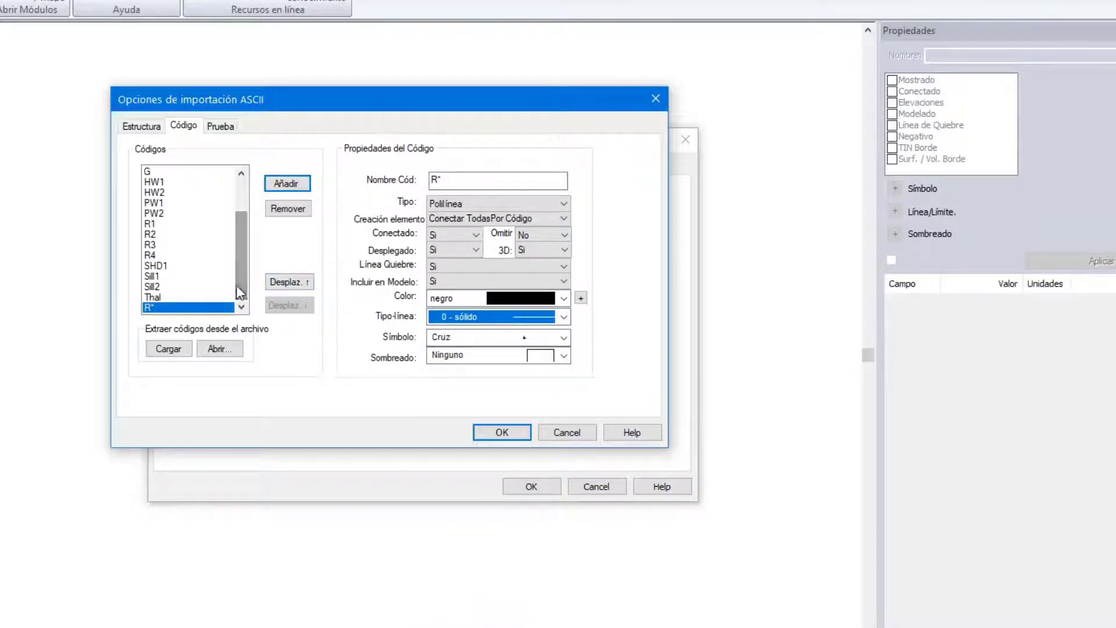
left_click(290, 285)
left_click(291, 286)
left_click(291, 285)
left_click(290, 285)
left_click(291, 285)
left_click(290, 286)
left_click(291, 285)
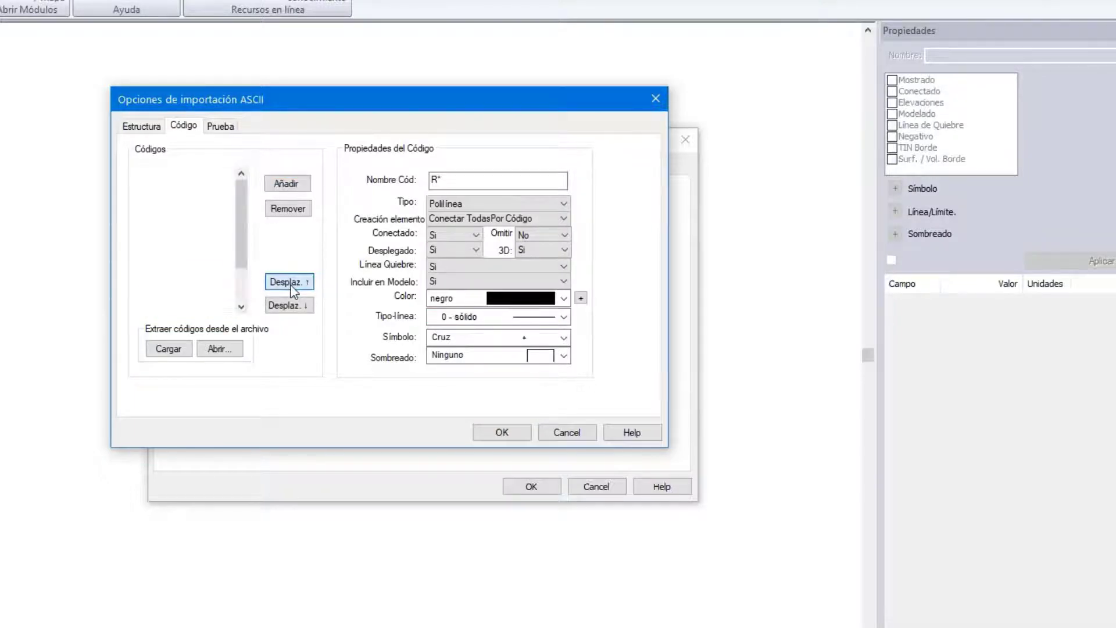
left_click(291, 285)
left_click(291, 286)
left_click(291, 285)
left_click(291, 286)
left_click(291, 285)
left_click(290, 286)
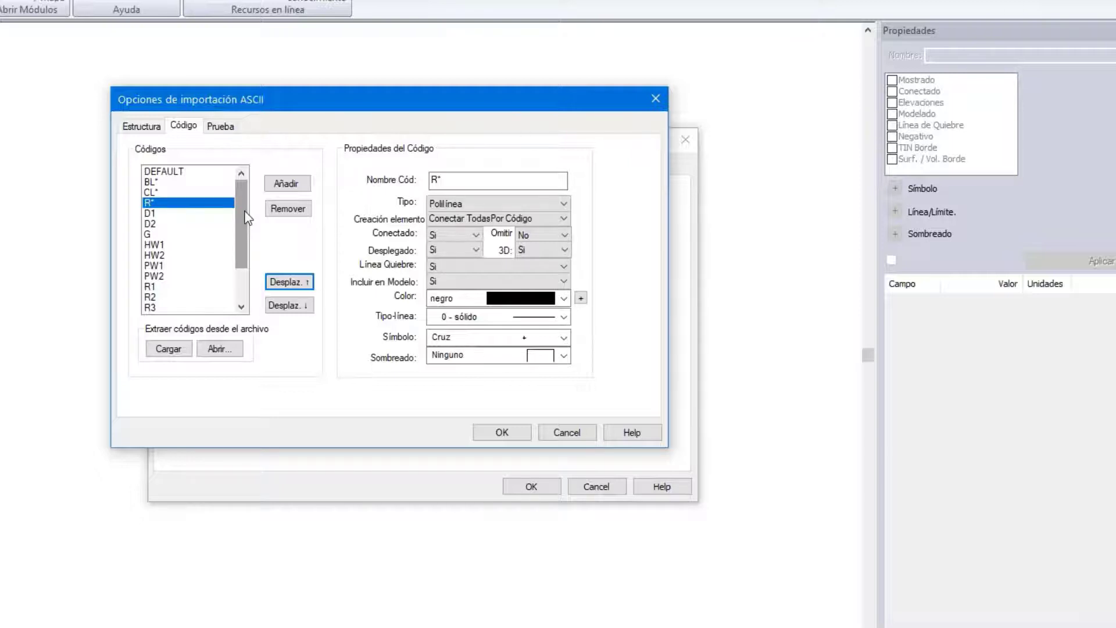
Step: Remove the individual codes R1, R2, R3 and R4 from the code list
left_click_drag(238, 211, 237, 239)
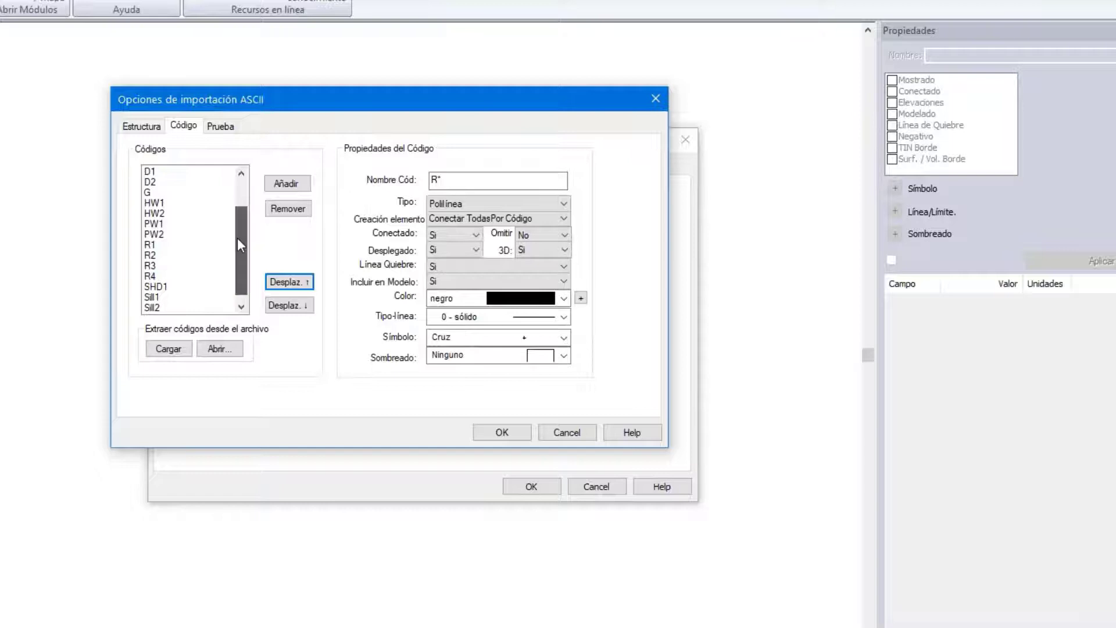
left_click(150, 245)
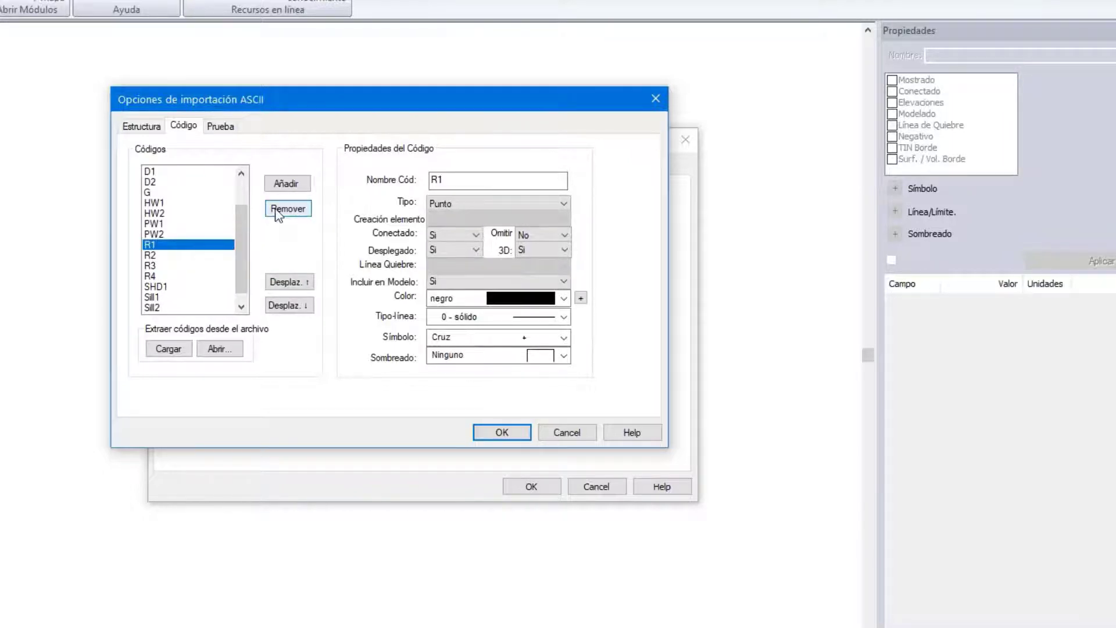
left_click(277, 213)
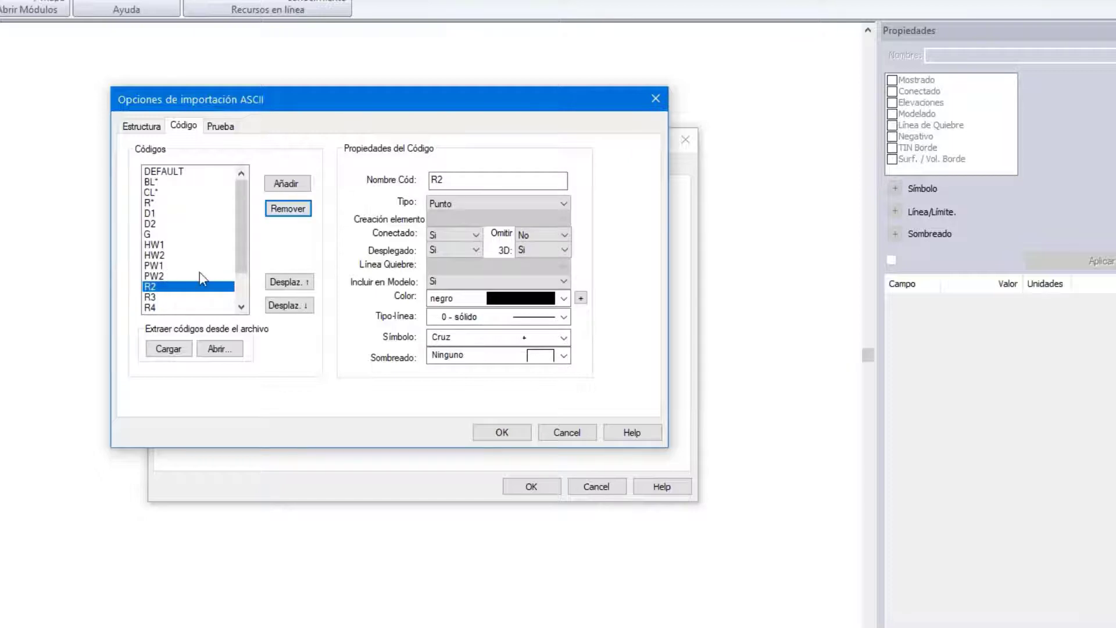
left_click(285, 211)
left_click(284, 211)
left_click(284, 211)
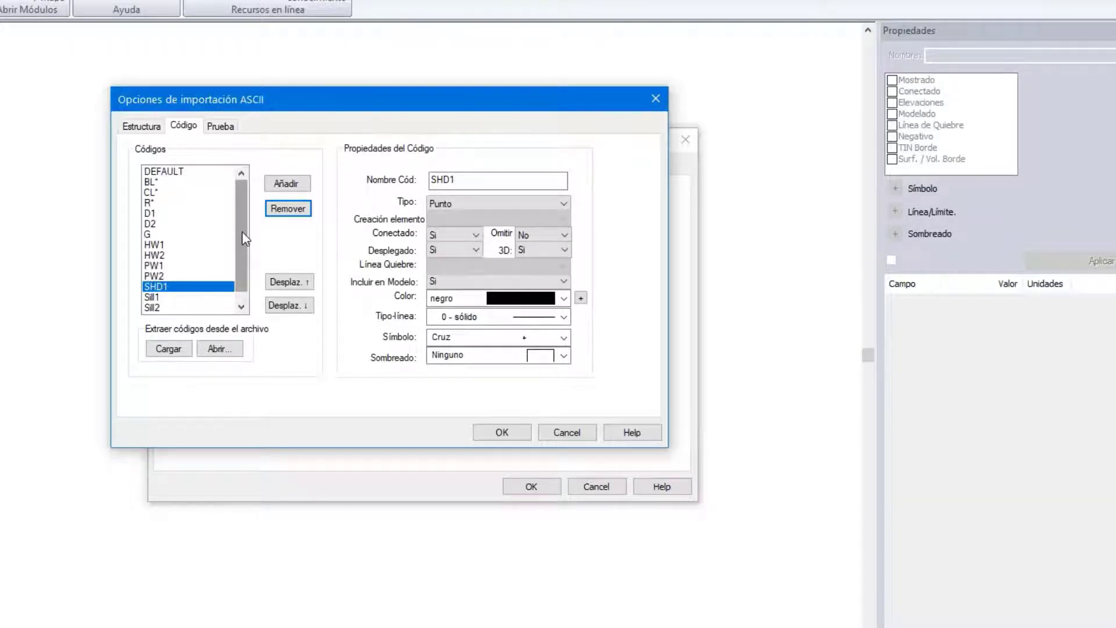
Step: Check the structure and codes of Formato_1, and accept the new format and the Terrain settings
left_click(145, 128)
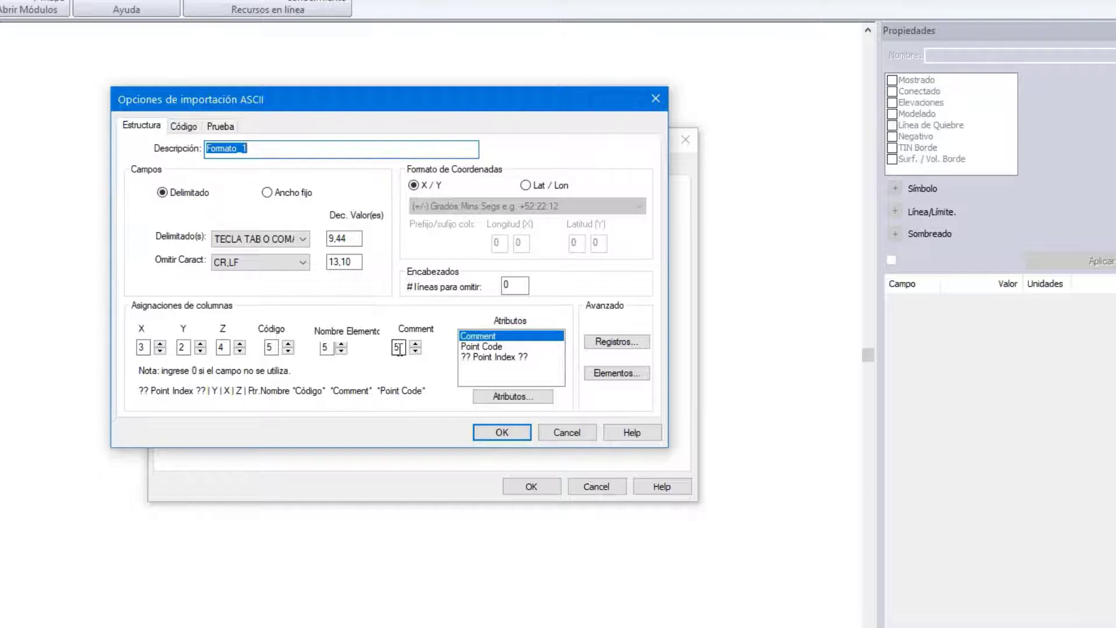
left_click(184, 126)
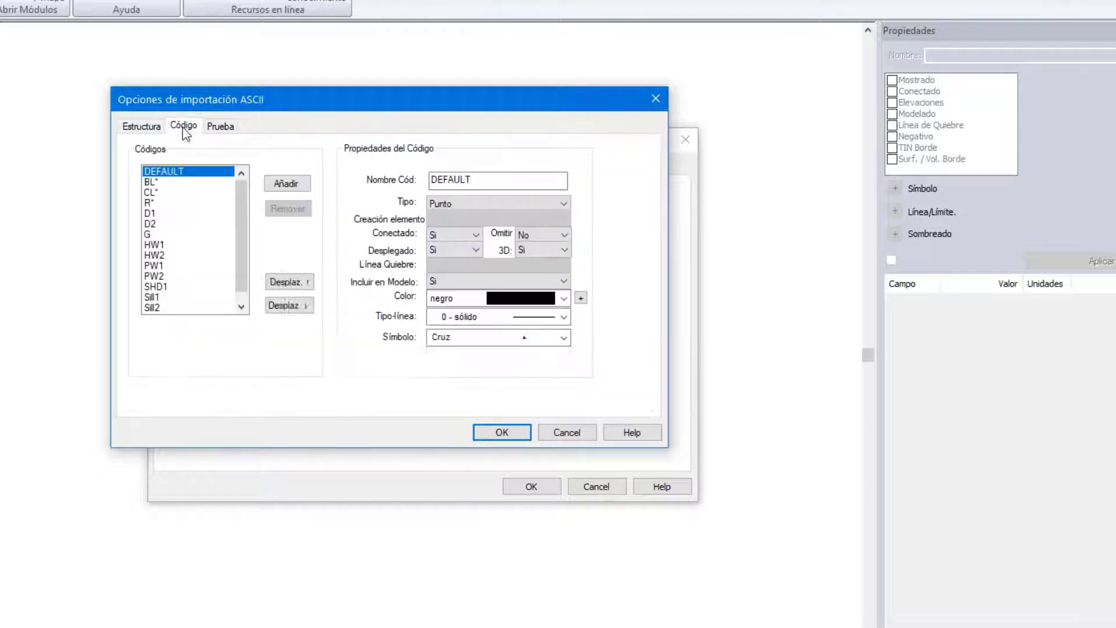
left_click(507, 434)
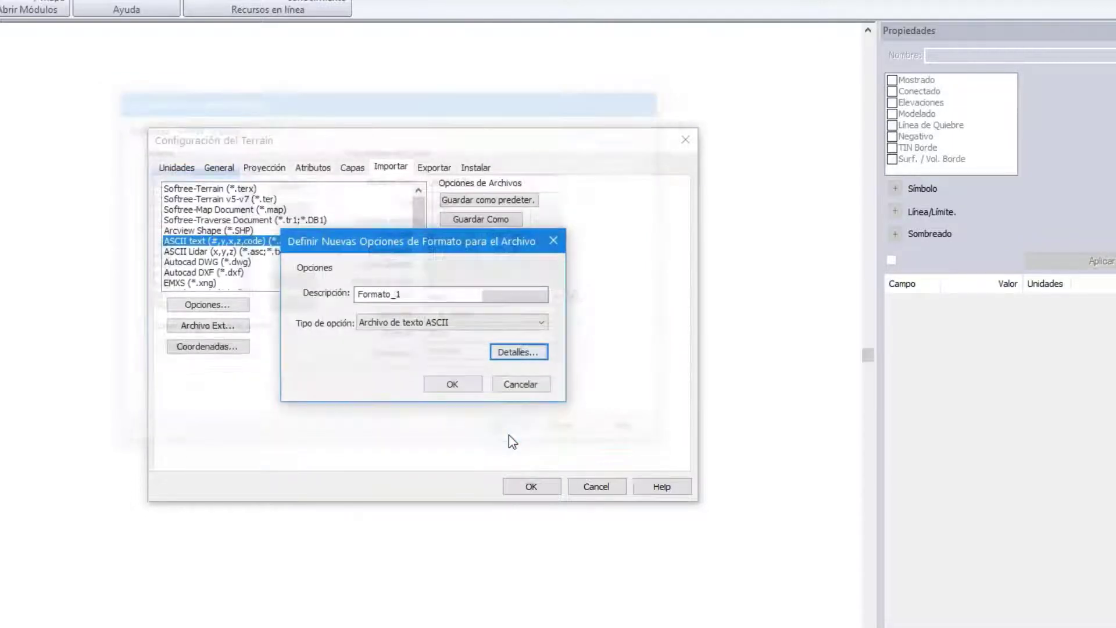
left_click(453, 385)
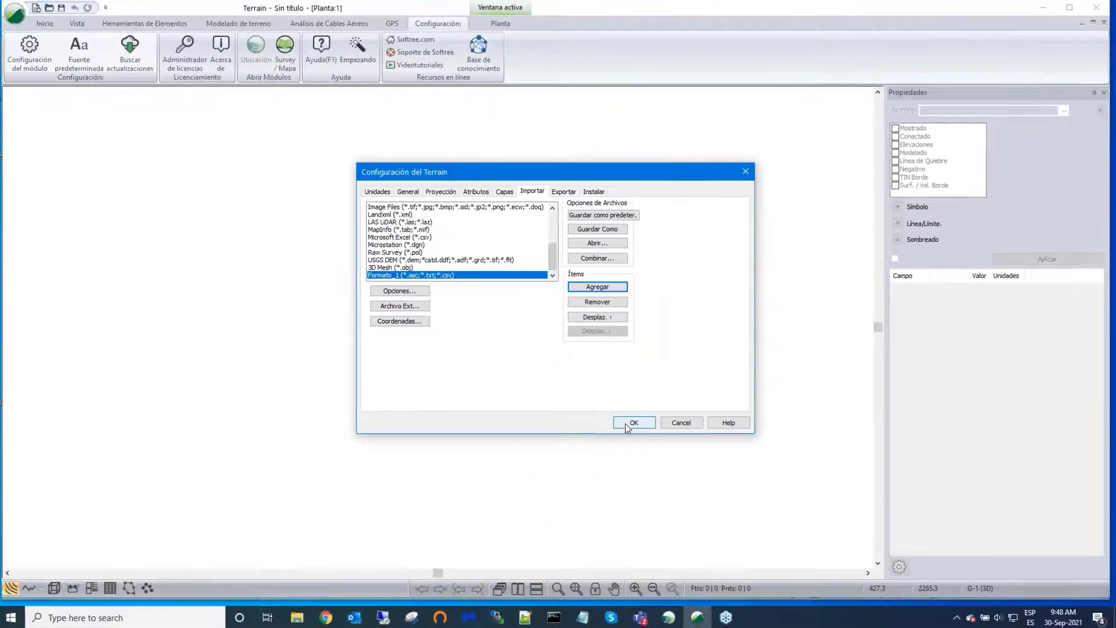
left_click(634, 423)
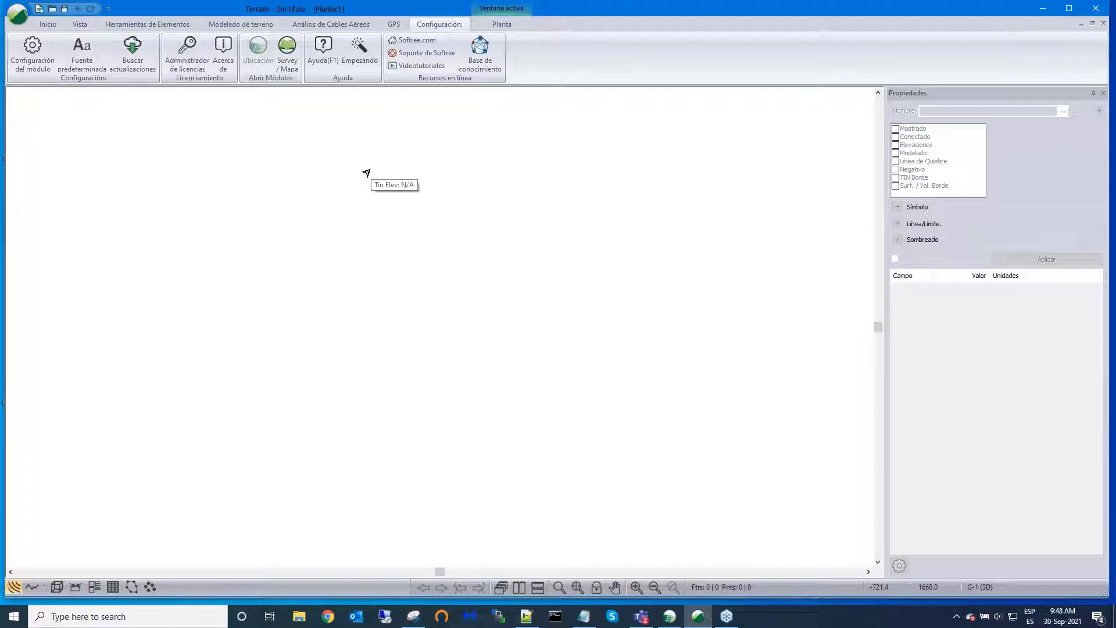
Step: Insert the Microsoft Excel file TS Topo Survey2 from the Road+Creek folder using the Formato_1 file format
left_click(47, 25)
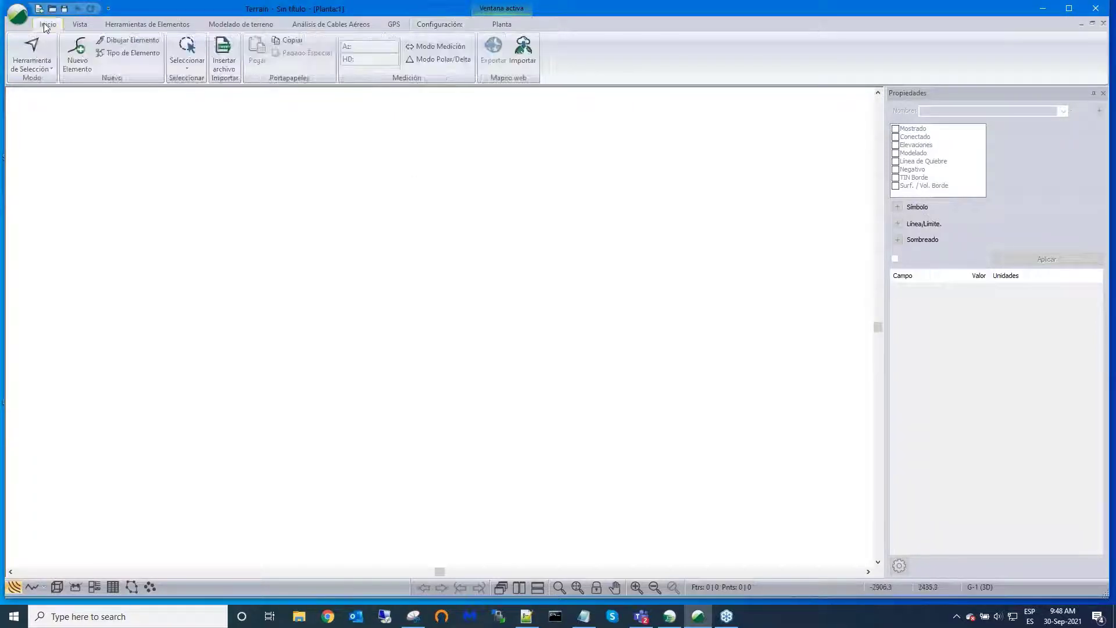
left_click(224, 55)
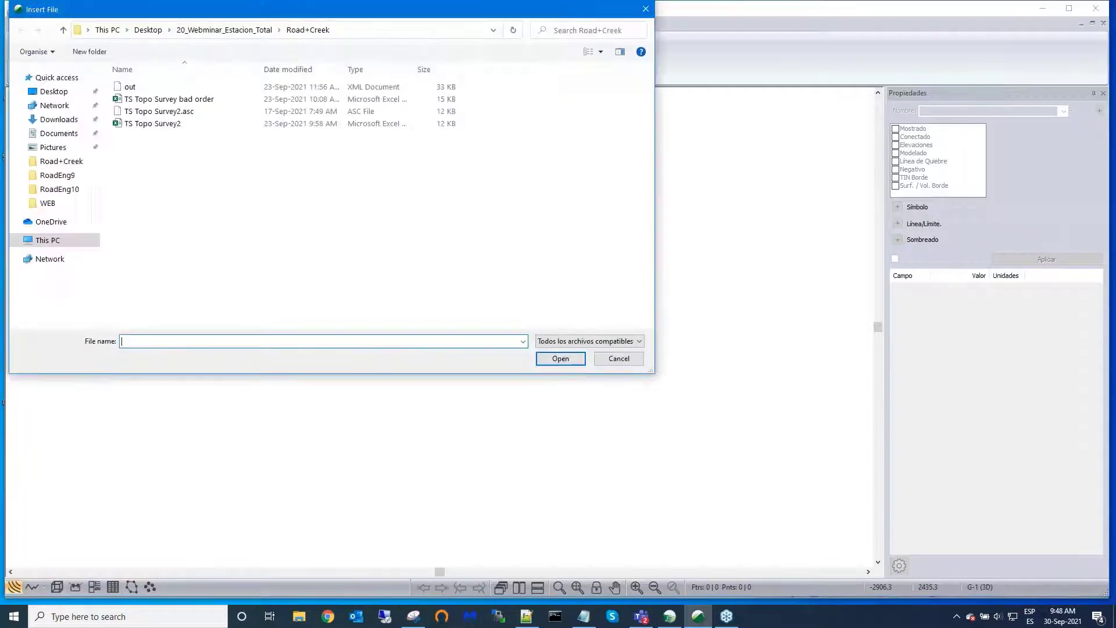
left_click(640, 342)
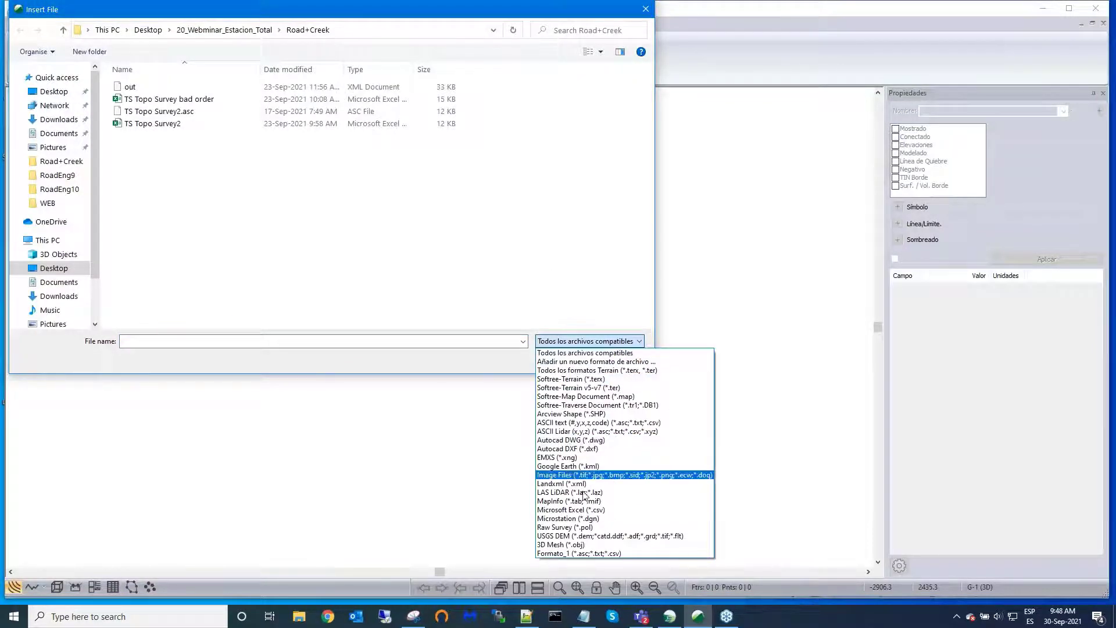
left_click(560, 553)
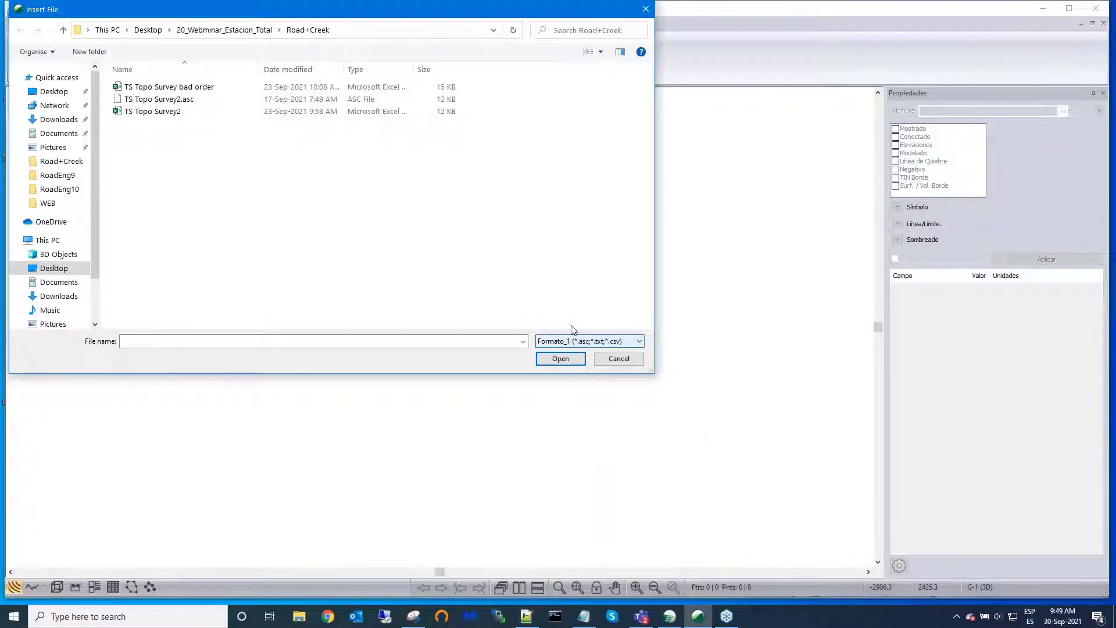
left_click(150, 115)
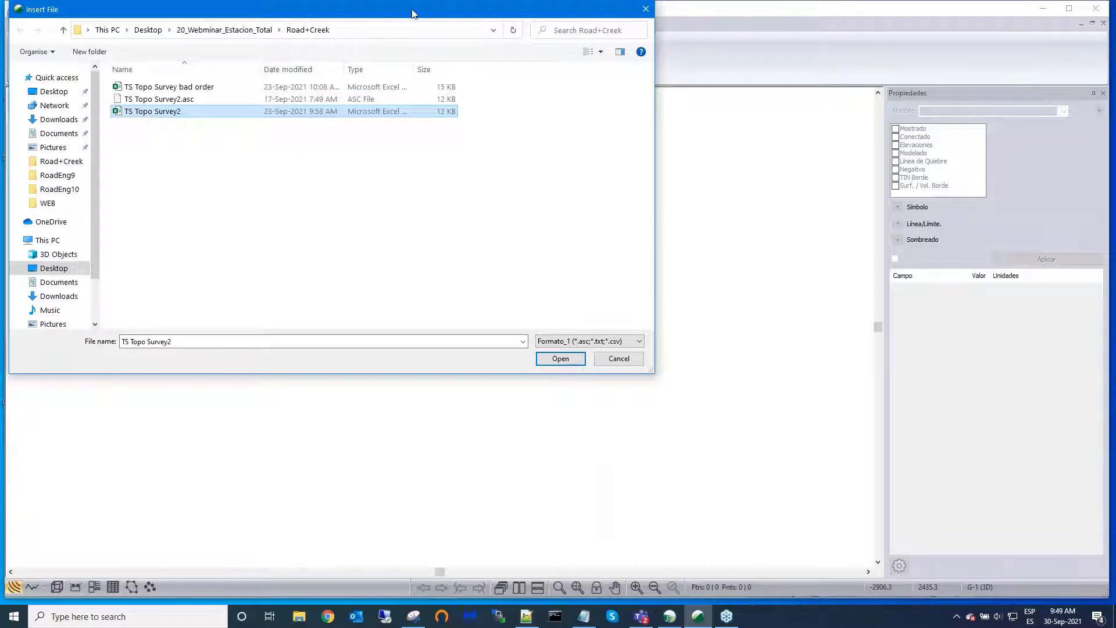
left_click_drag(410, 7, 556, 33)
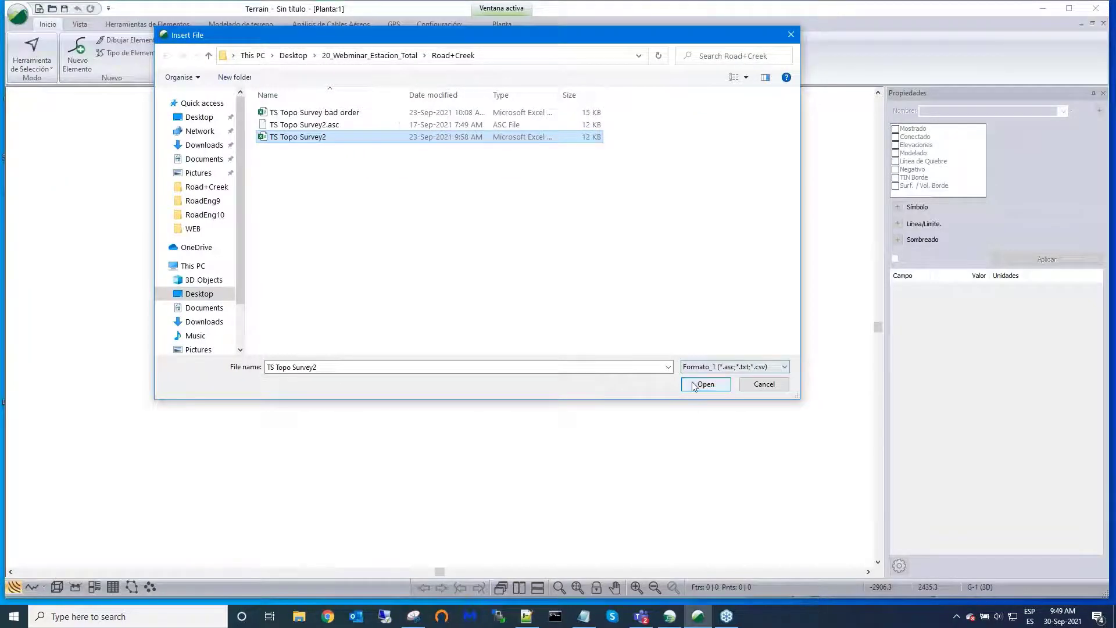
left_click(693, 383)
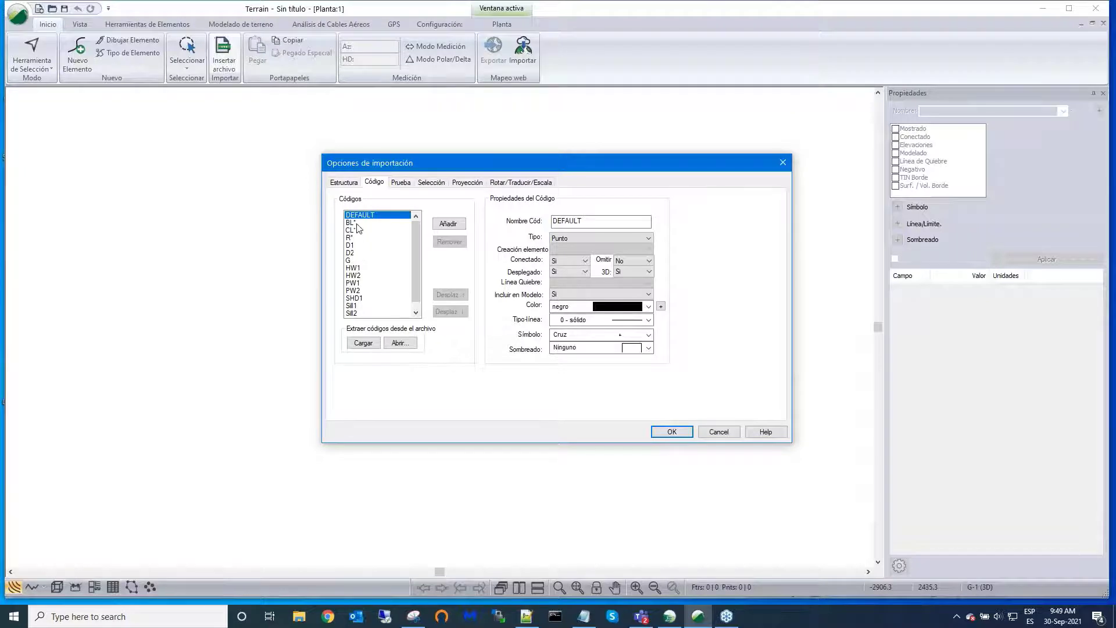
Step: Check the column structure in the import options and import the survey without coordinate or unit conversion
left_click(345, 182)
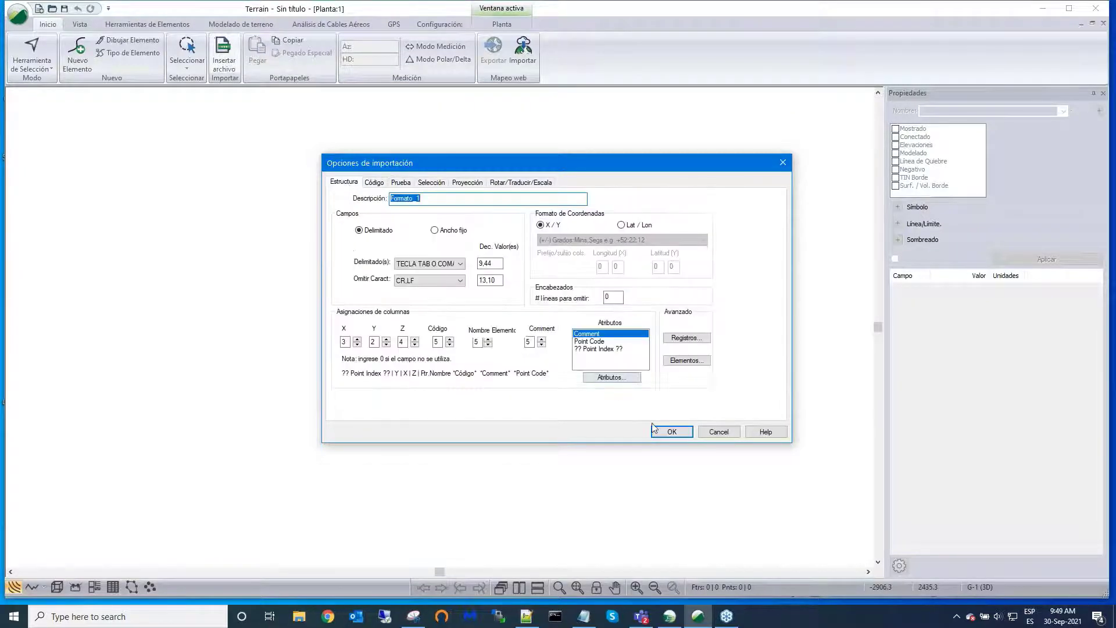
left_click(668, 433)
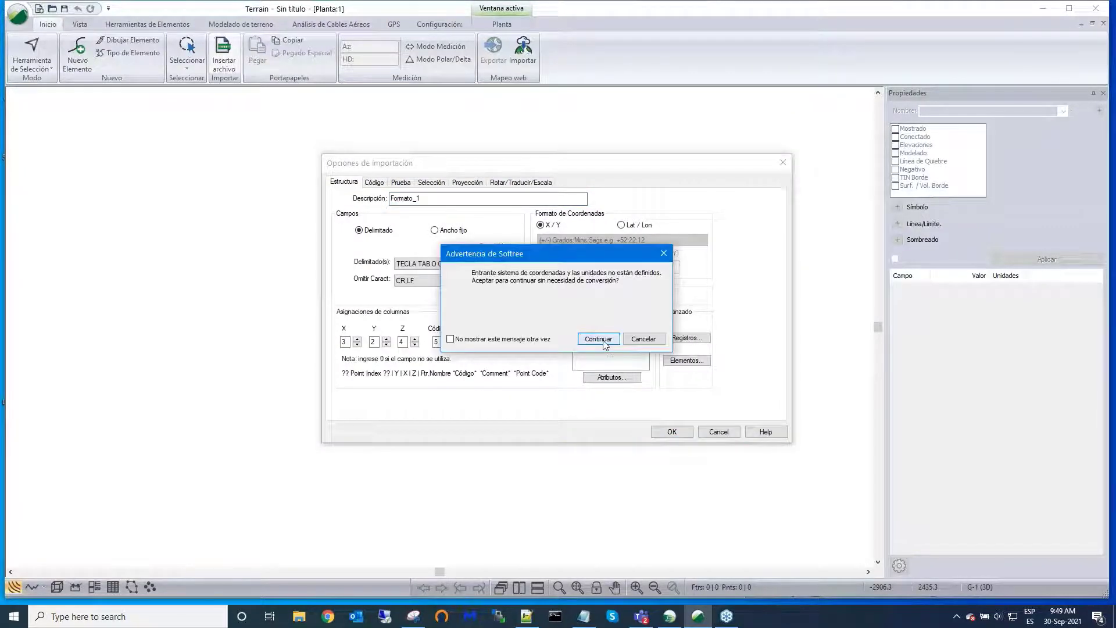
left_click(598, 339)
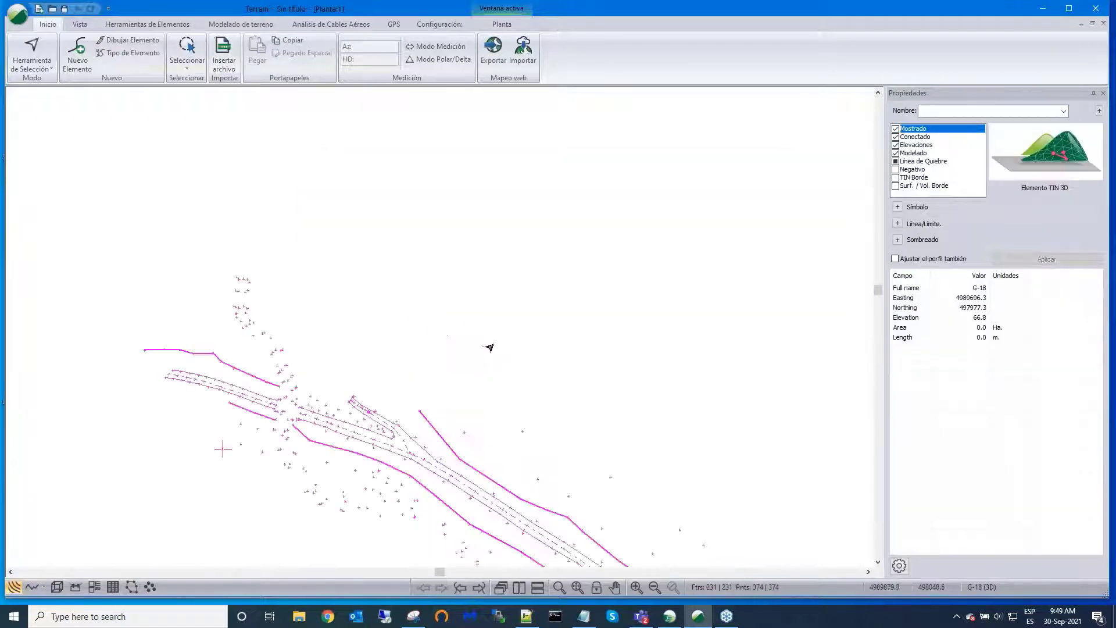
Step: Deselect the imported elements and examine the survey's connected lines and points in the plan view
left_click_drag(492, 342, 471, 170)
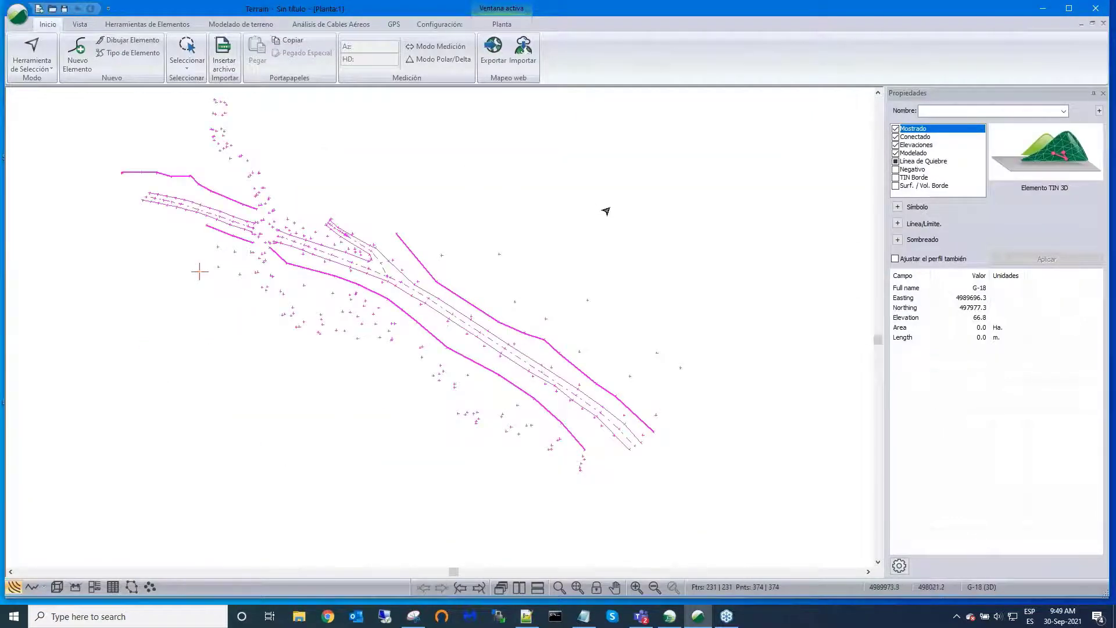
scroll(610, 213, "down", 2)
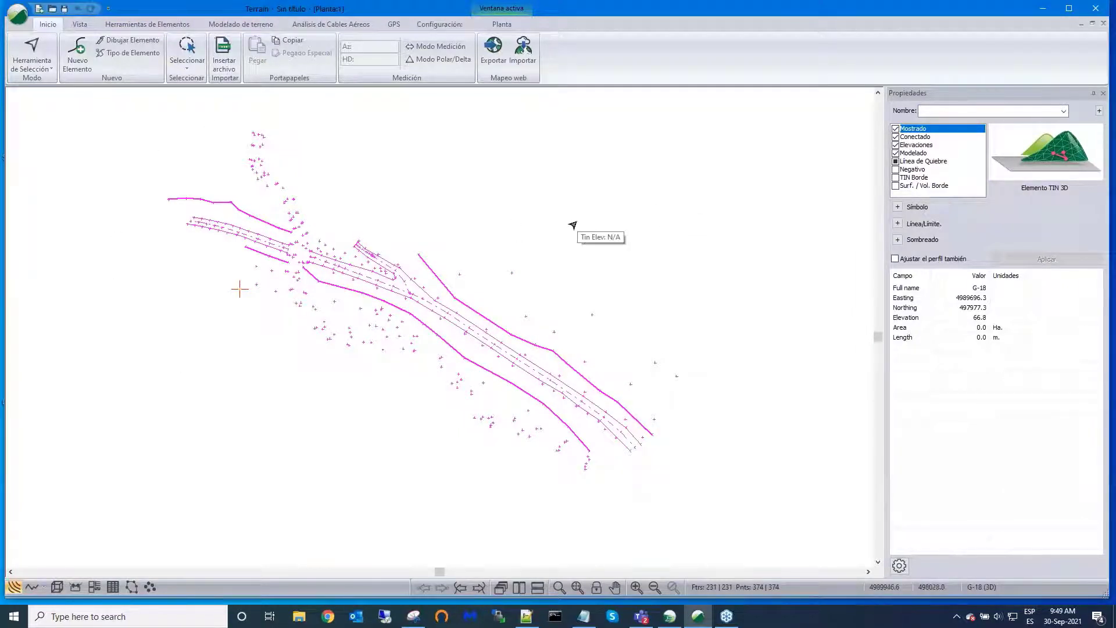
key("Escape")
scroll(573, 224, "up", 1)
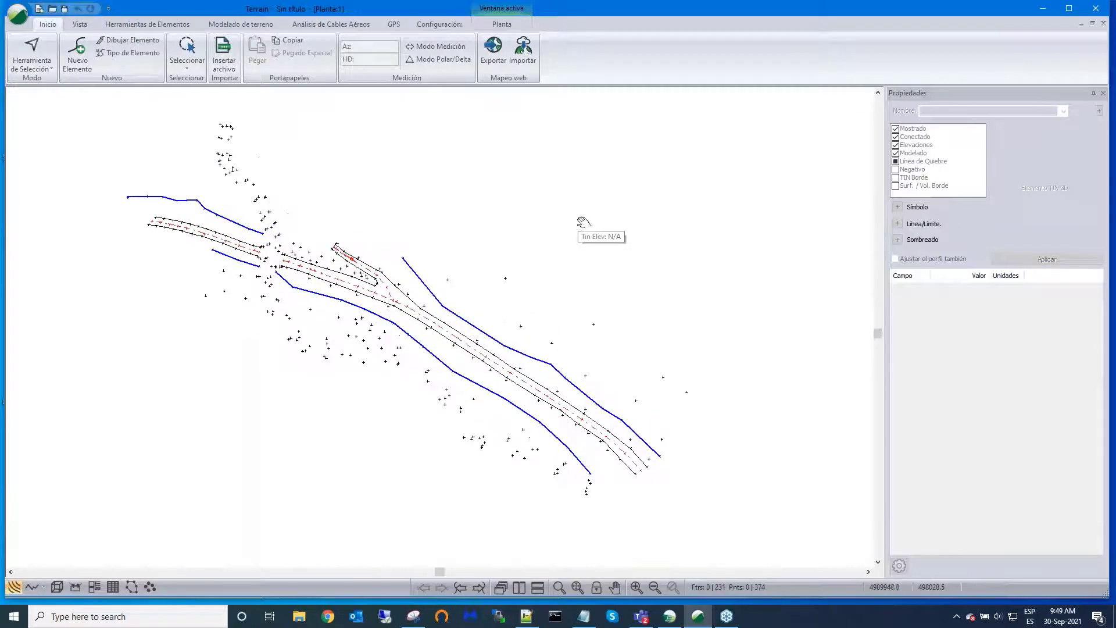
middle_click_drag(578, 222, 670, 209)
scroll(683, 207, "up", 1)
scroll(642, 295, "up", 2)
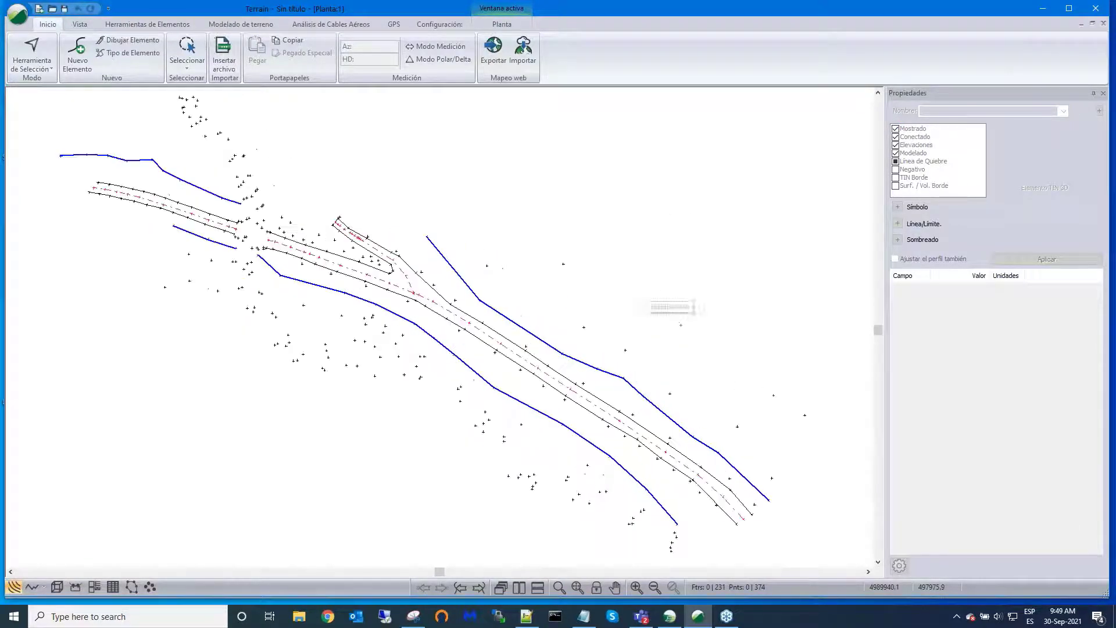
Step: Generate the terrain triangles and contours with major contour labels off and a maximum side length instead of including all
scroll(640, 375, "down", 2)
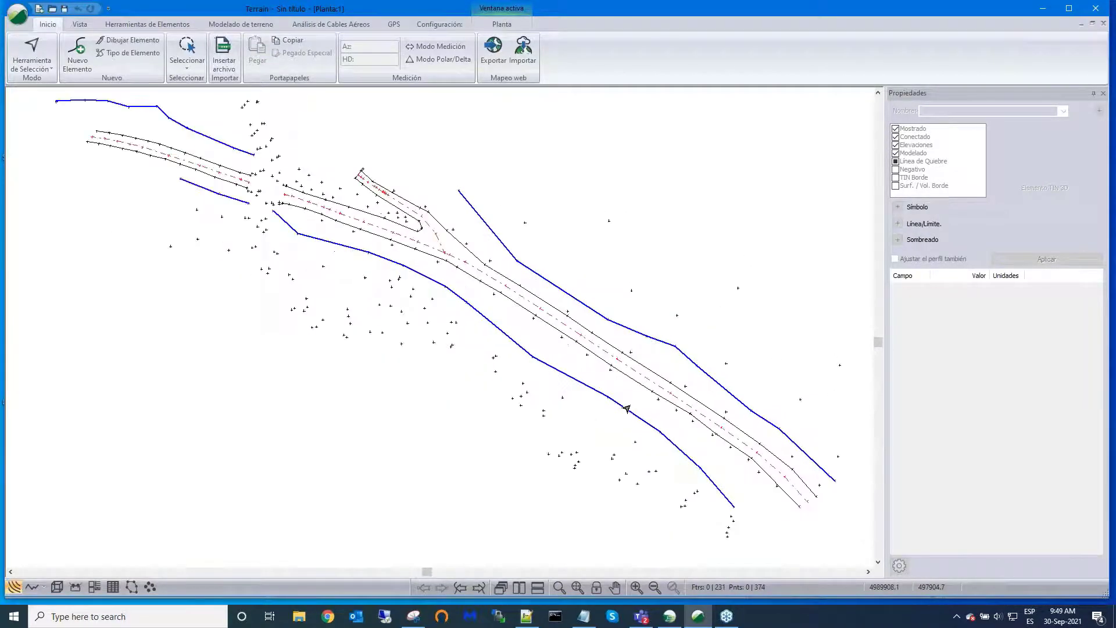
scroll(627, 409, "up", 2)
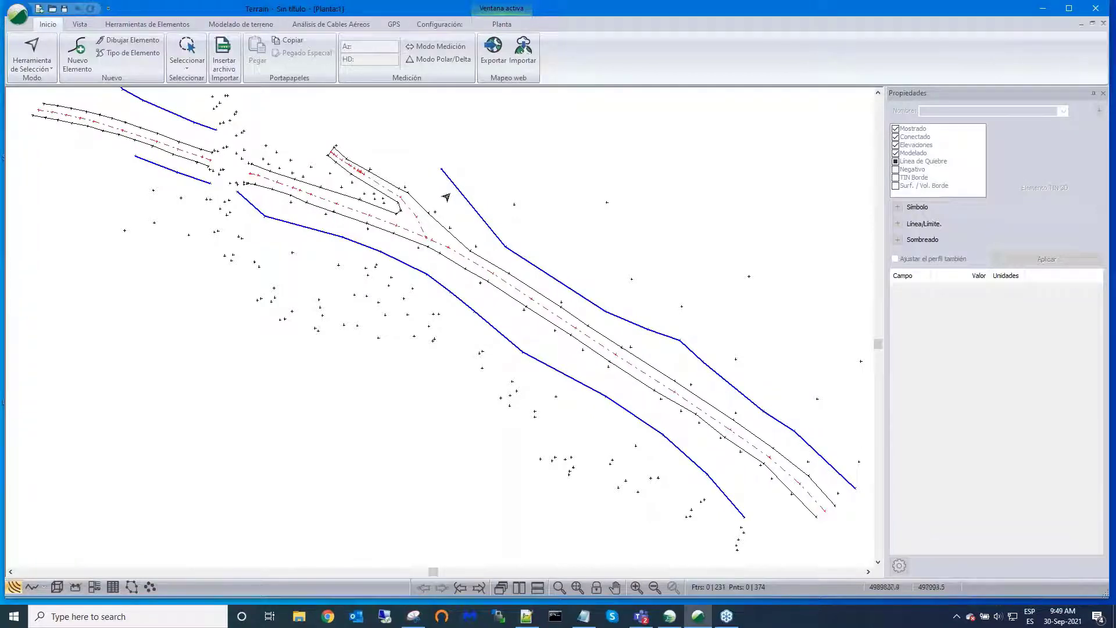
middle_click_drag(341, 262, 412, 310)
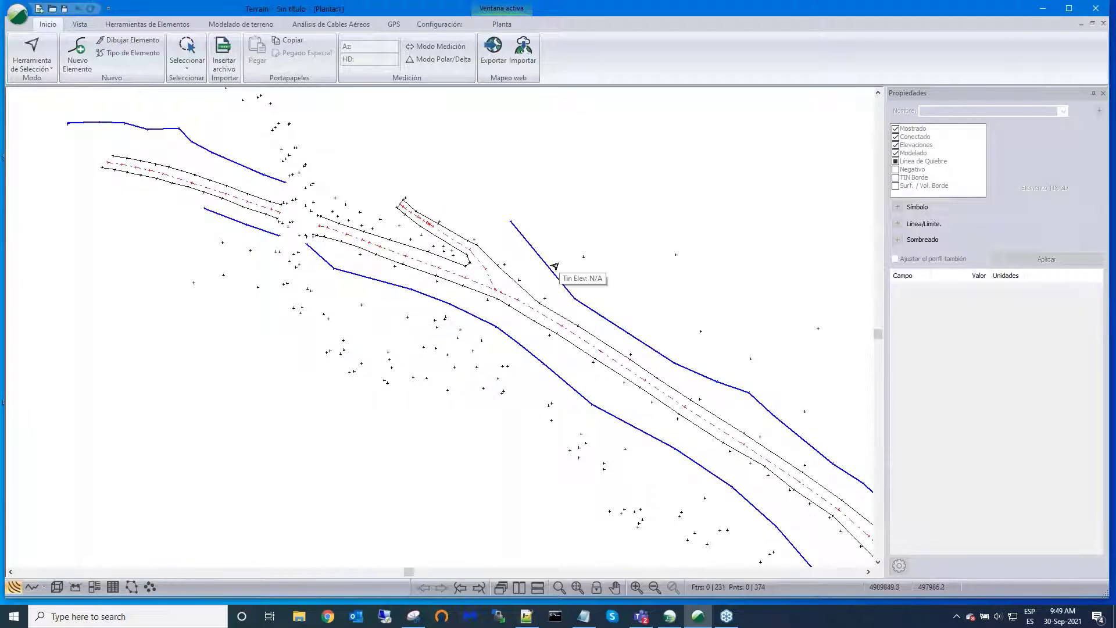
scroll(556, 266, "down", 2)
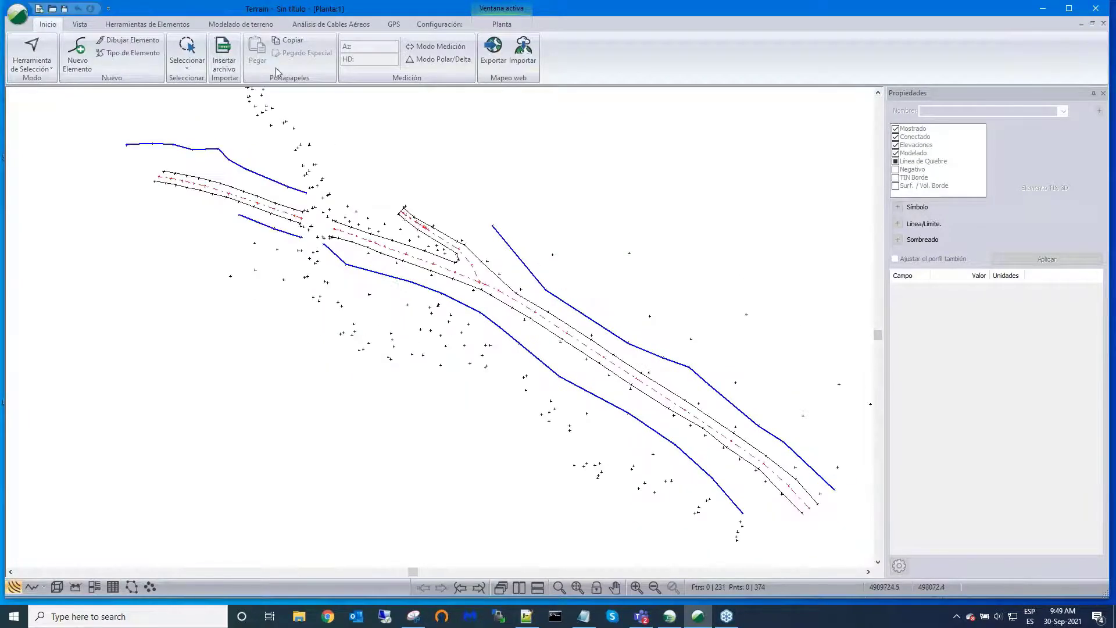
left_click(254, 27)
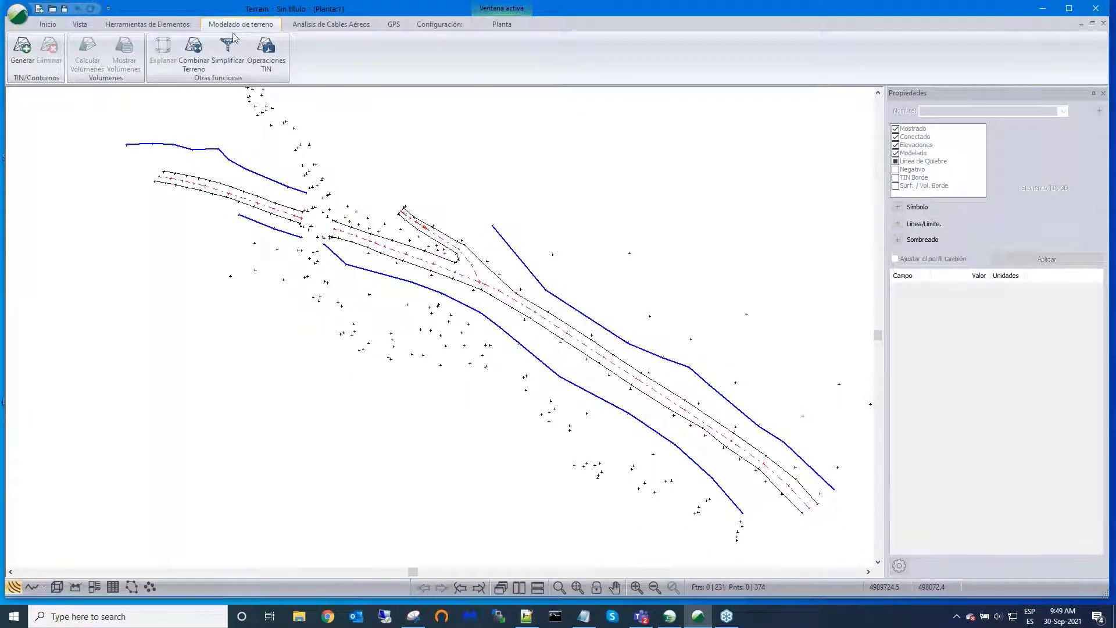
left_click(23, 51)
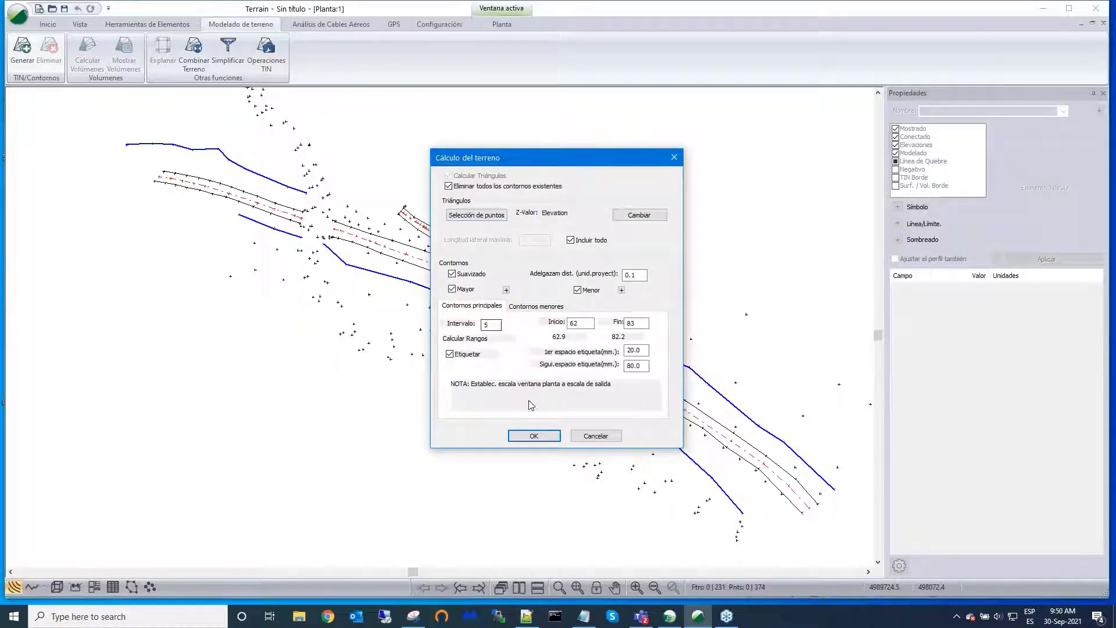
left_click(449, 354)
left_click(572, 240)
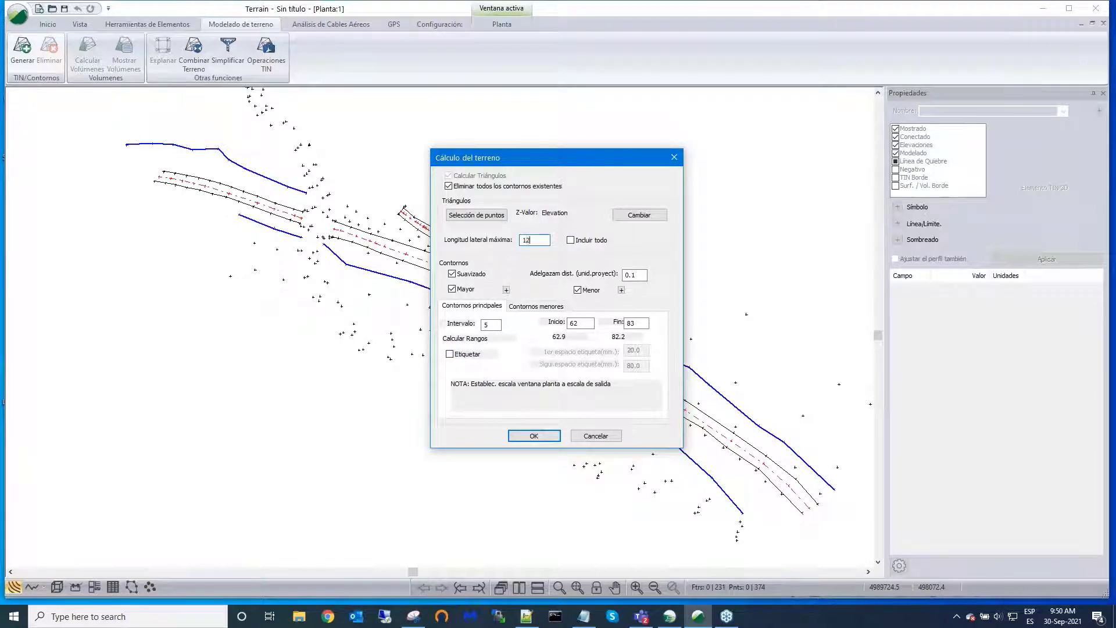
left_click(533, 436)
Step: Open the 3D view of the terrain and inspect the modelled surface along the road
left_click(57, 588)
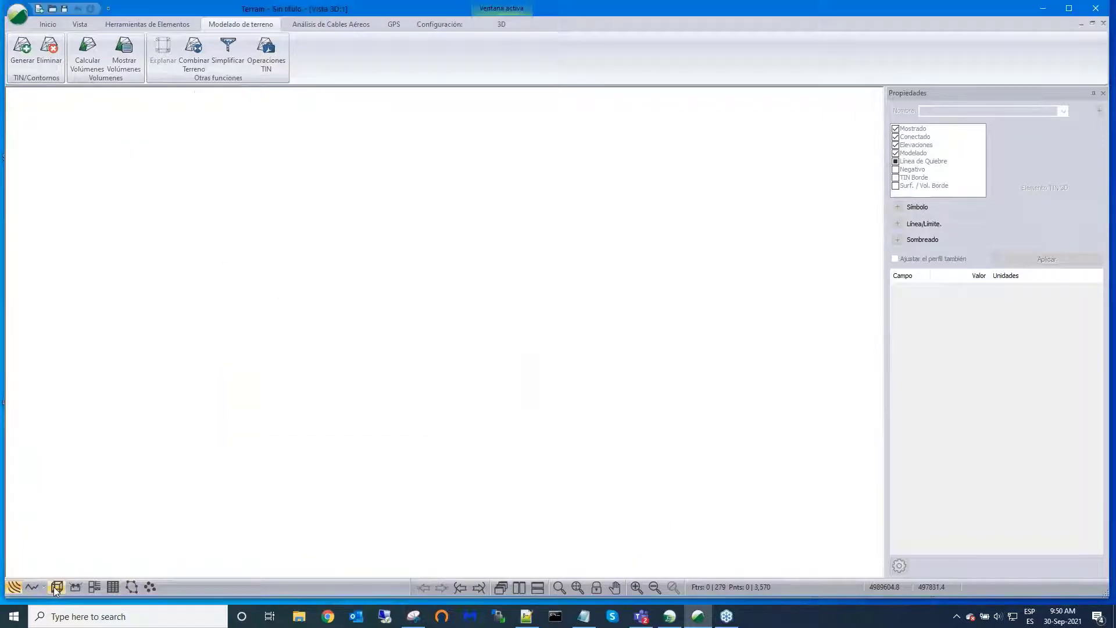
left_click_drag(465, 400, 488, 405)
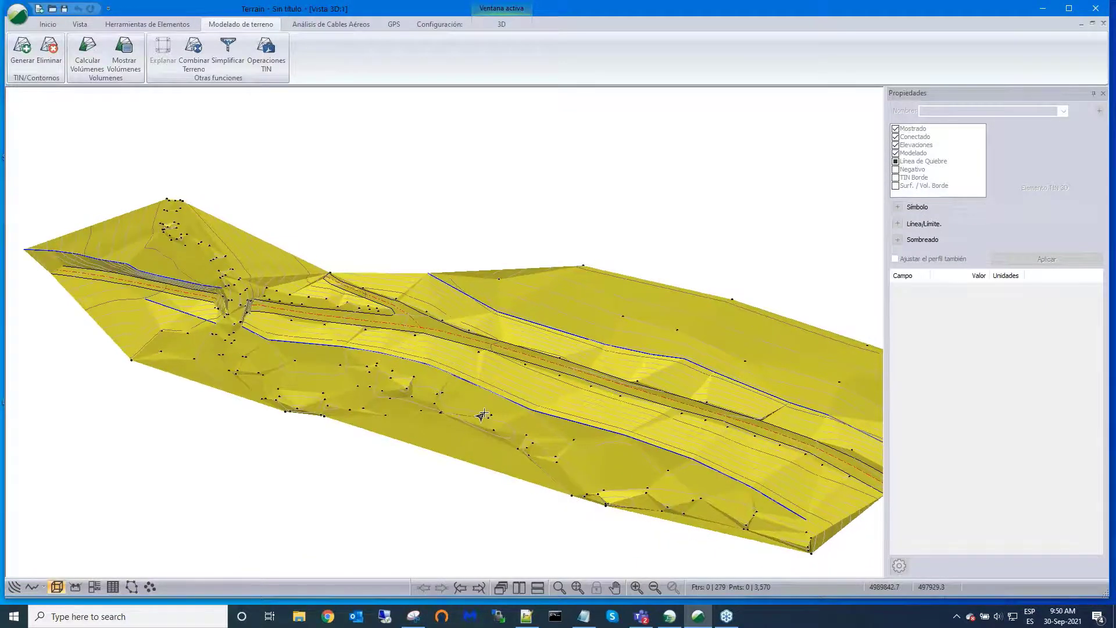
scroll(487, 405, "up", 1)
scroll(488, 406, "up", 4)
scroll(525, 359, "down", 3)
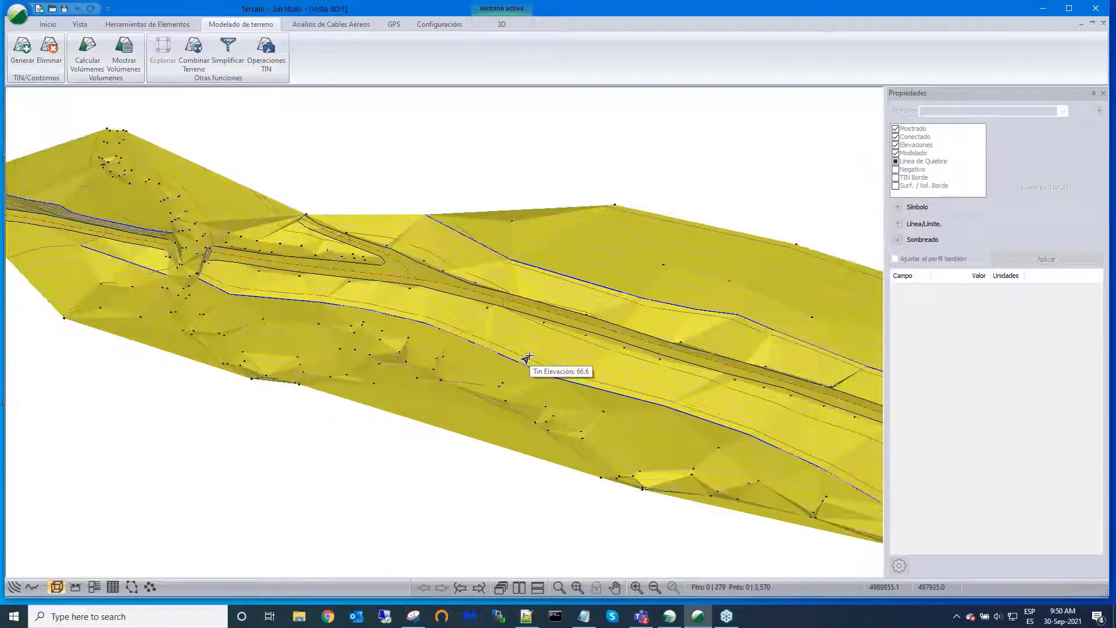
middle_click_drag(525, 359, 547, 303)
left_click_drag(547, 303, 587, 317)
middle_click_drag(588, 317, 591, 260)
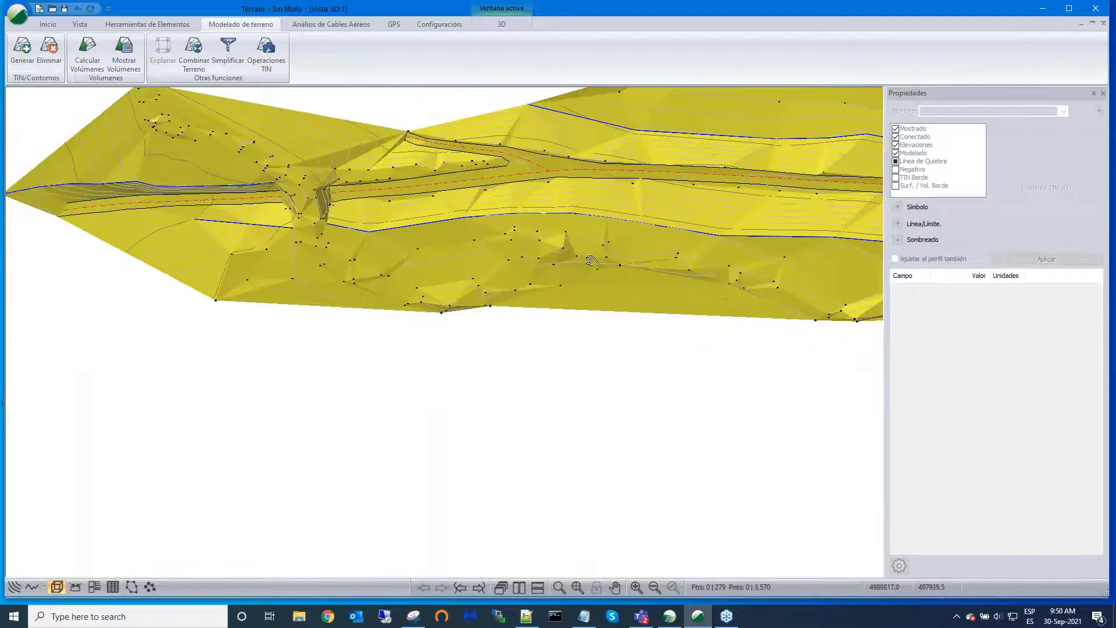
Step: Examine the creek crossing and the road's breaklines in the 3D terrain model from different angles
scroll(329, 222, "up", 5)
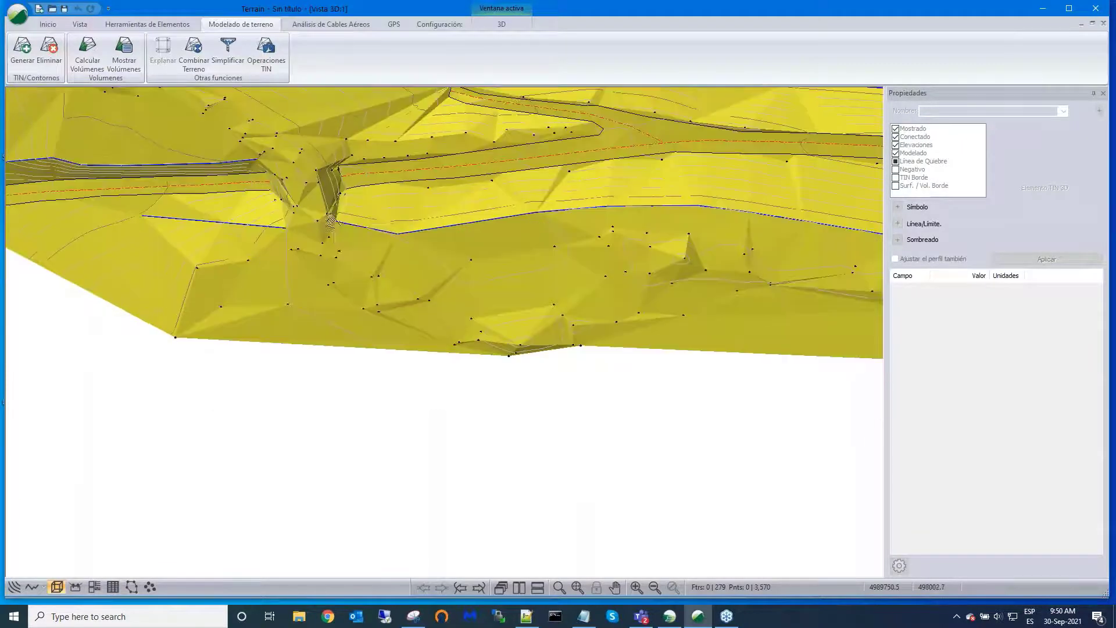
scroll(329, 222, "down", 2)
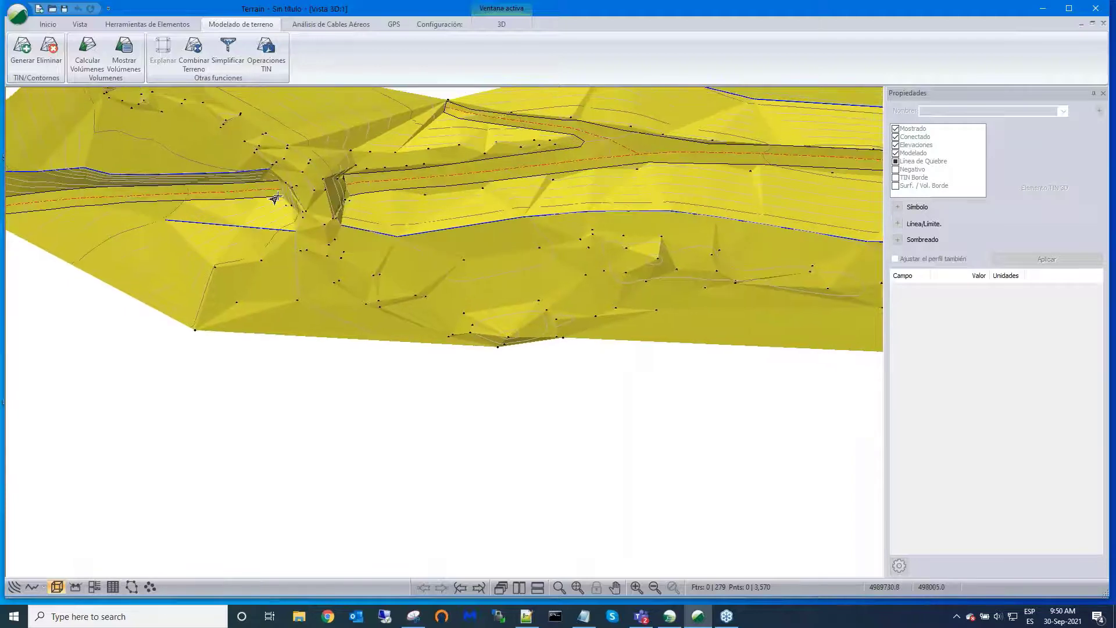
scroll(276, 198, "up", 3)
left_click_drag(348, 265, 563, 258)
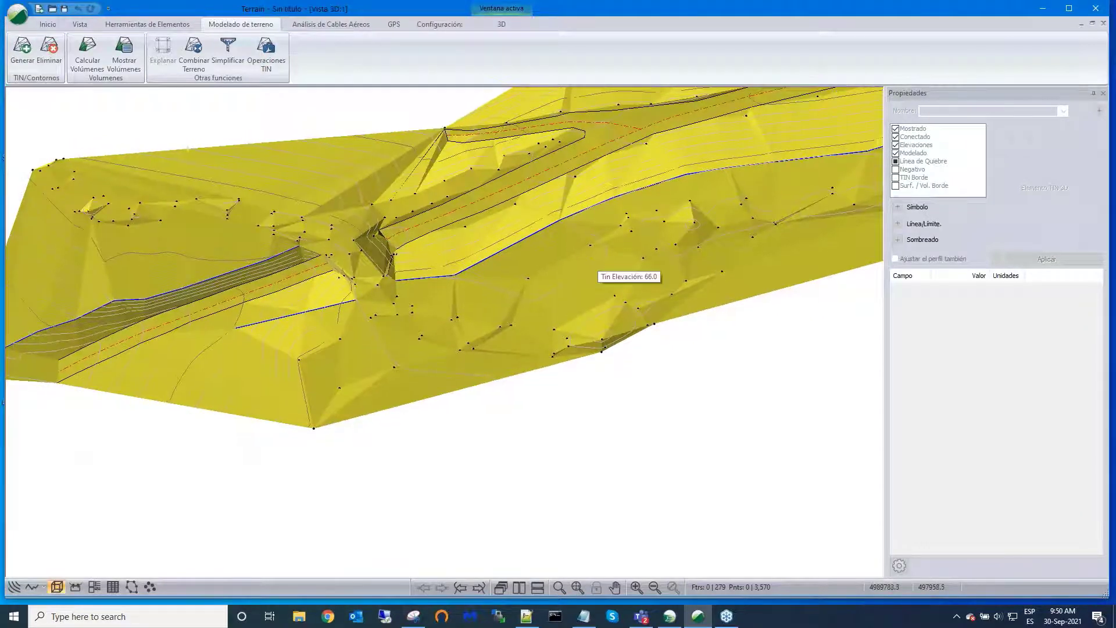
scroll(597, 262, "down", 3)
scroll(593, 269, "down", 2)
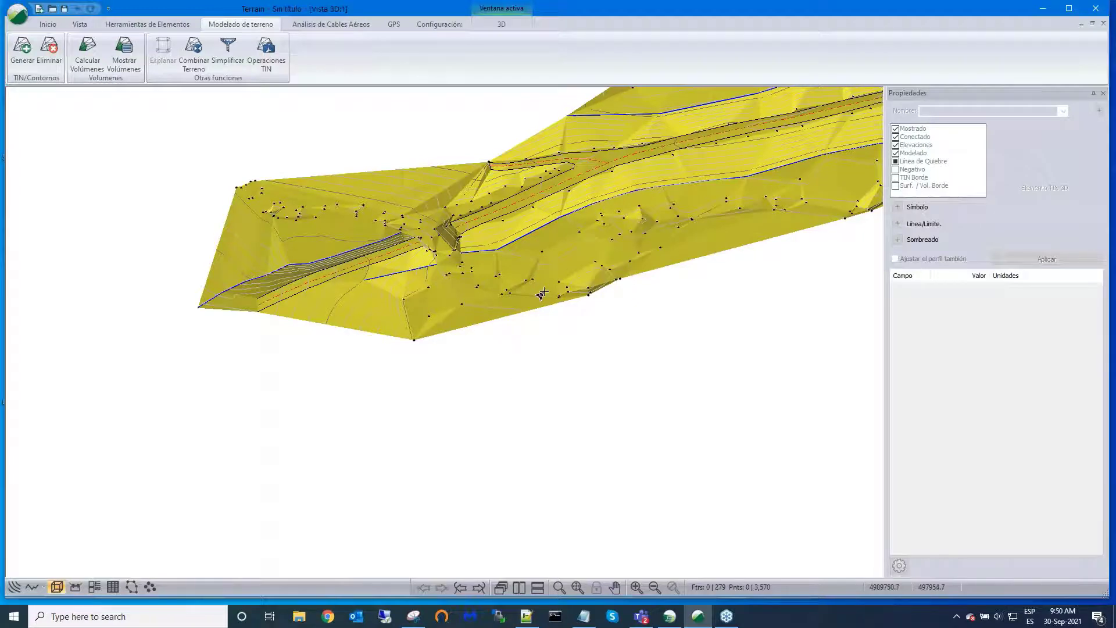
middle_click_drag(581, 472, 394, 568)
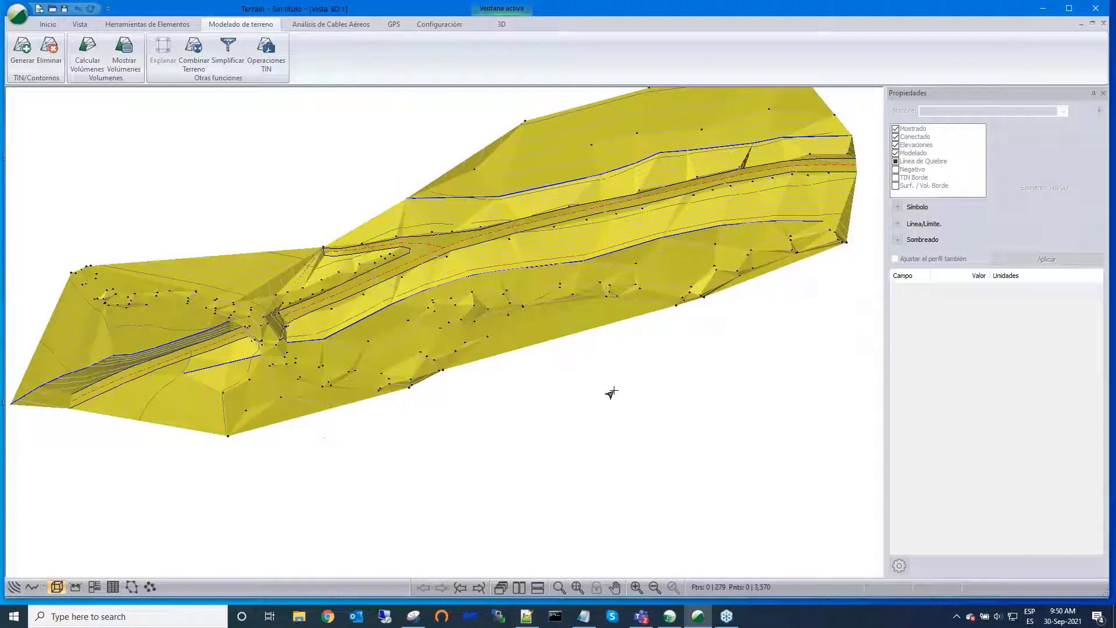
left_click_drag(608, 394, 488, 521)
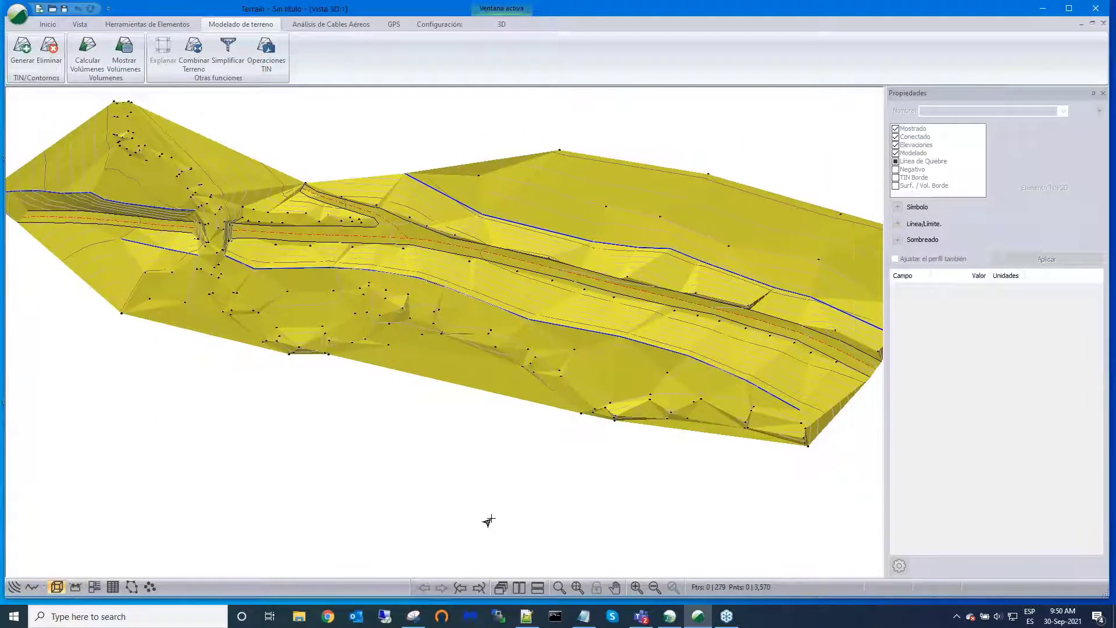
Step: Switch to Snipping Tool to compare its terrain capture with the current model, and return to the 3D view in Terrain
left_click(414, 621)
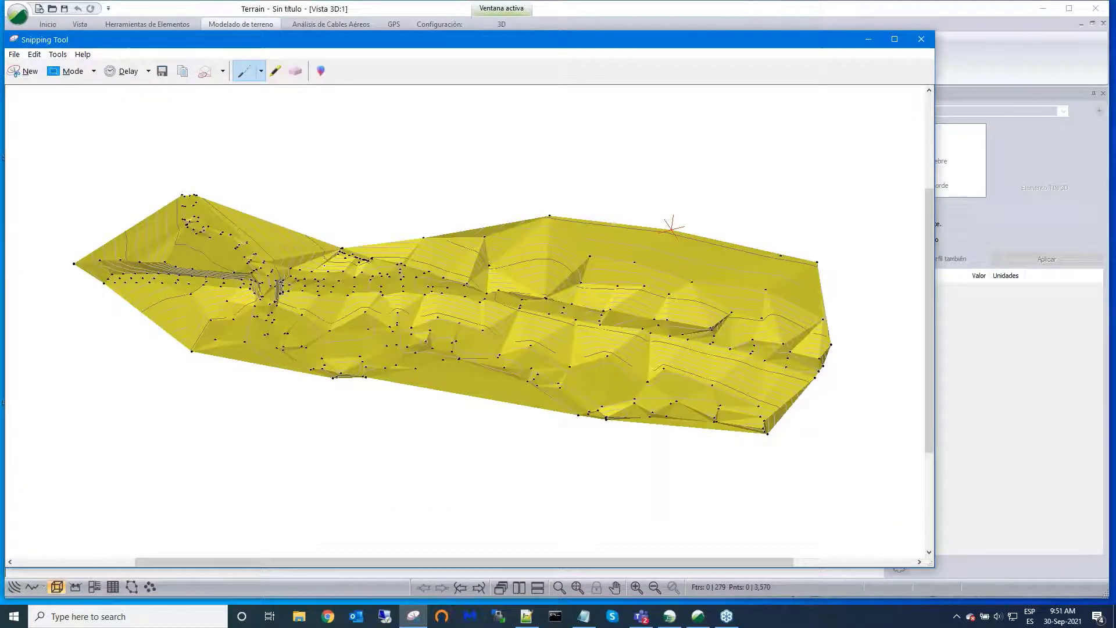
left_click(870, 40)
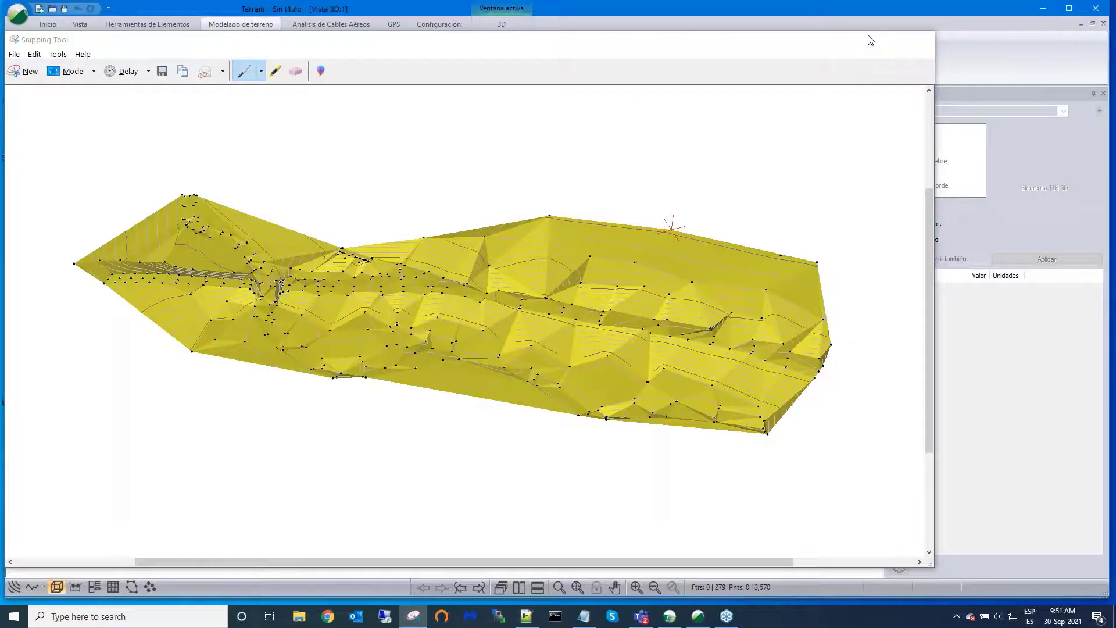
scroll(697, 138, "down", 2)
middle_click_drag(697, 138, 654, 191)
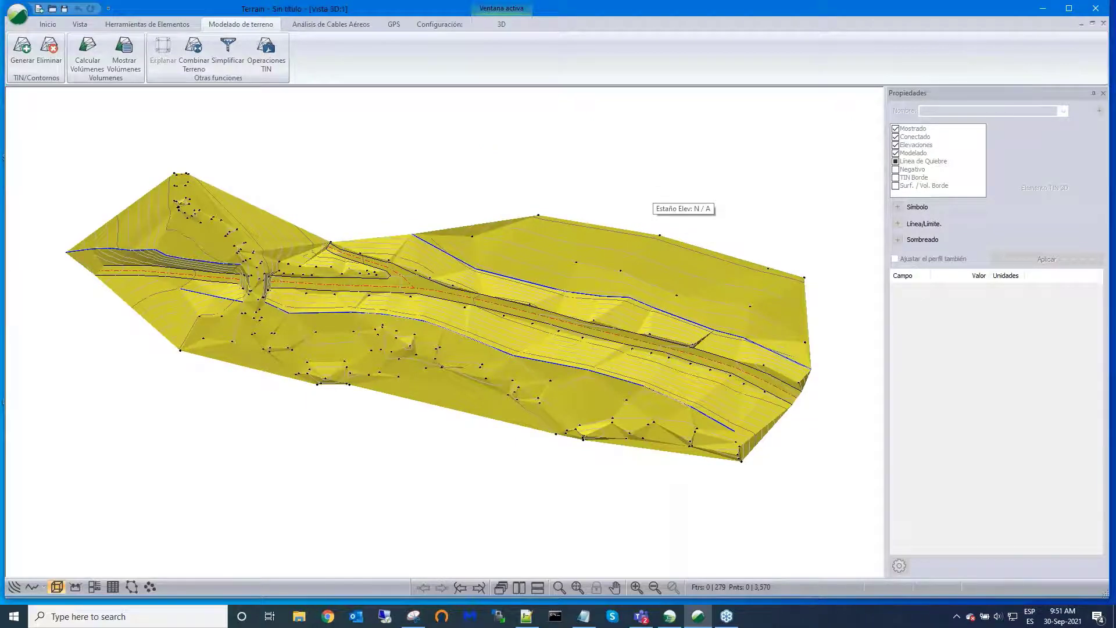
Step: Tile the 3D and plan windows side by side and enable Rastrear Mouse in the 3D view options
left_click(515, 587)
left_click(516, 588)
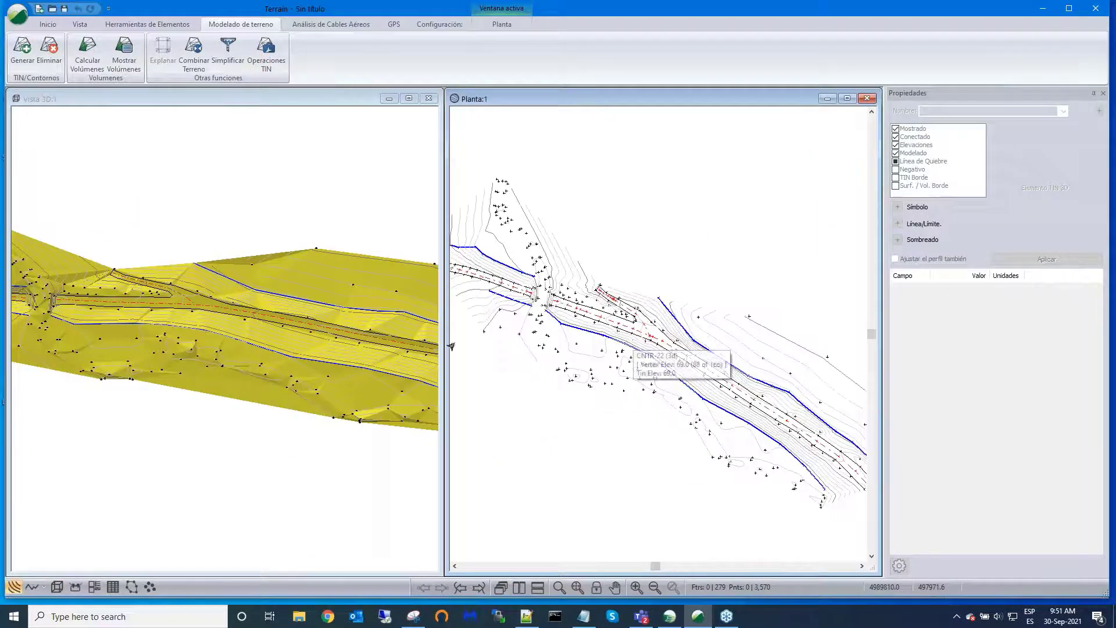
right_click(293, 282)
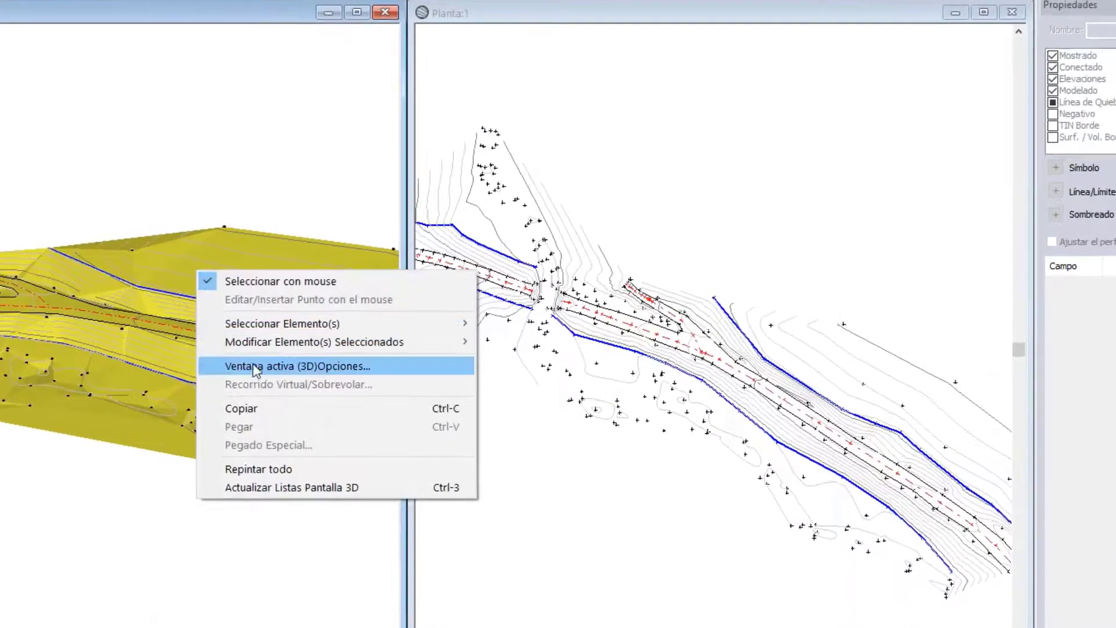
left_click(257, 367)
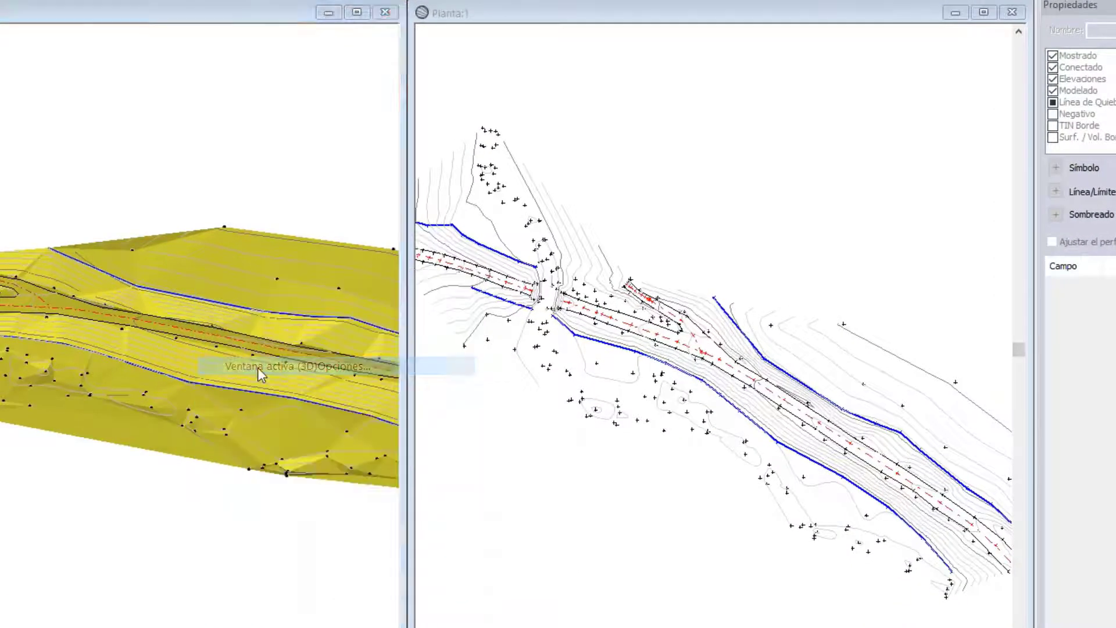
left_click(629, 219)
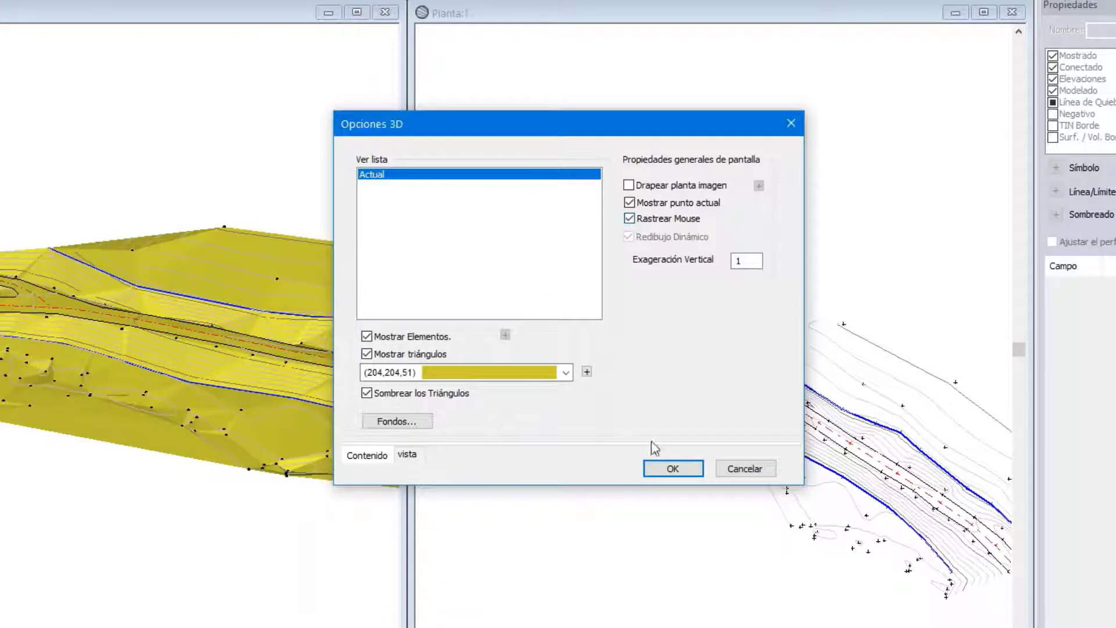
left_click(669, 469)
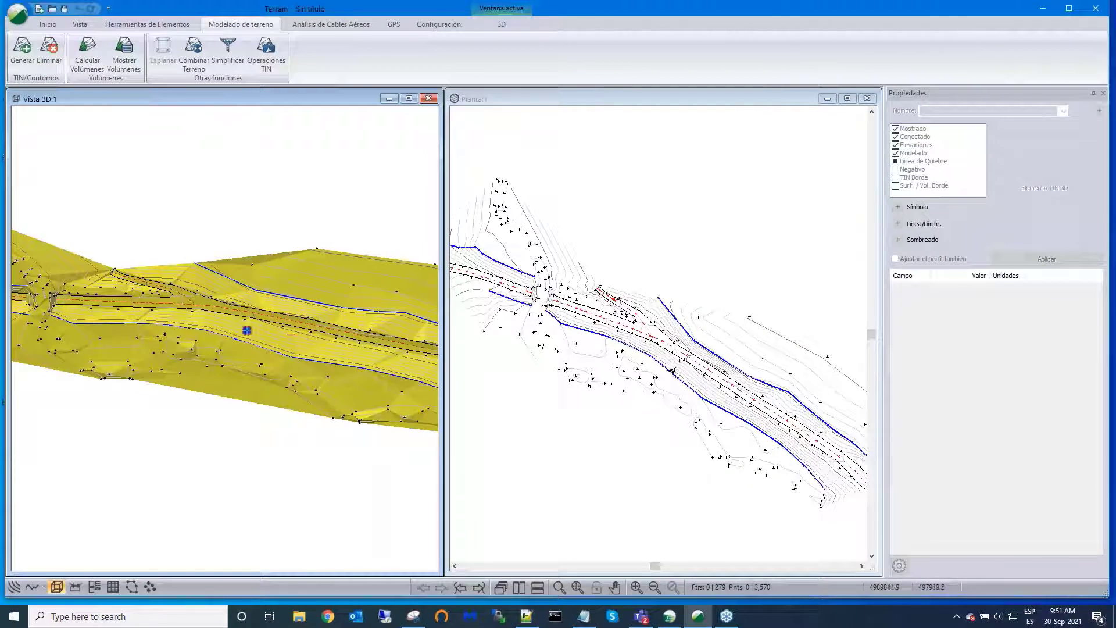
Step: Compare matching locations in the 3D and plan views using mouse tracking, and widen the plan window across most of the workspace
scroll(390, 352, "down", 3)
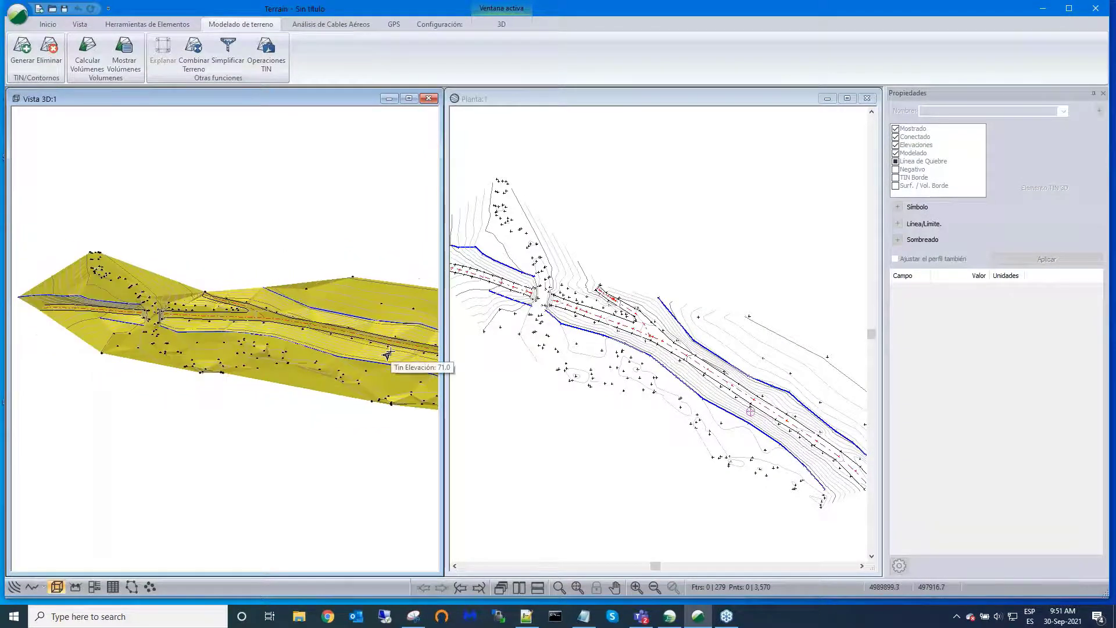
middle_click_drag(391, 352, 325, 340)
scroll(325, 340, "up", 2)
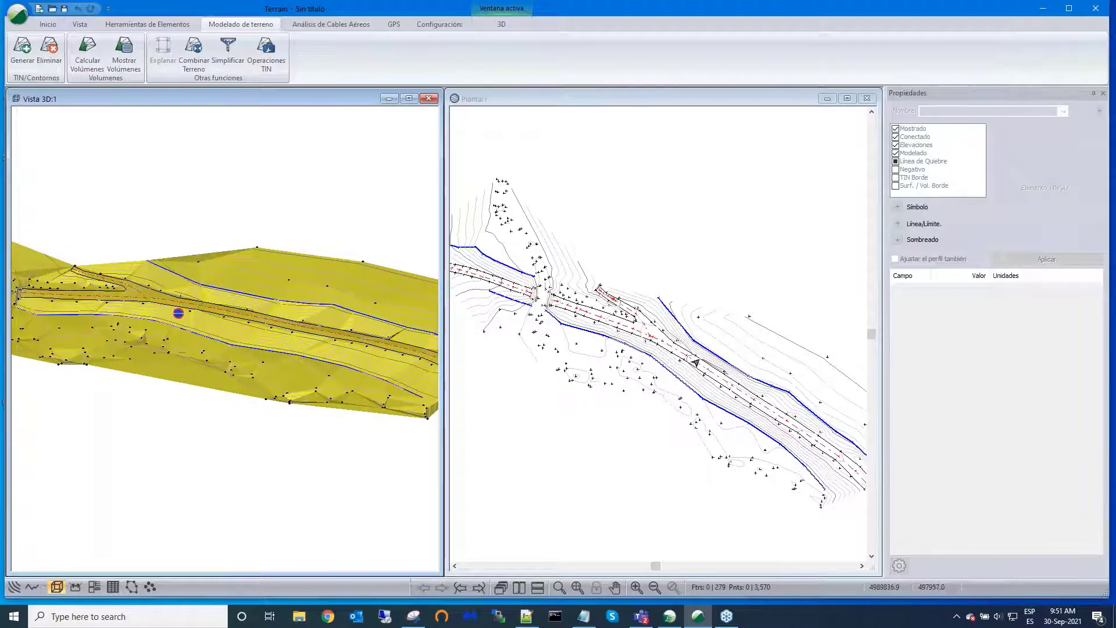
scroll(707, 376, "down", 1)
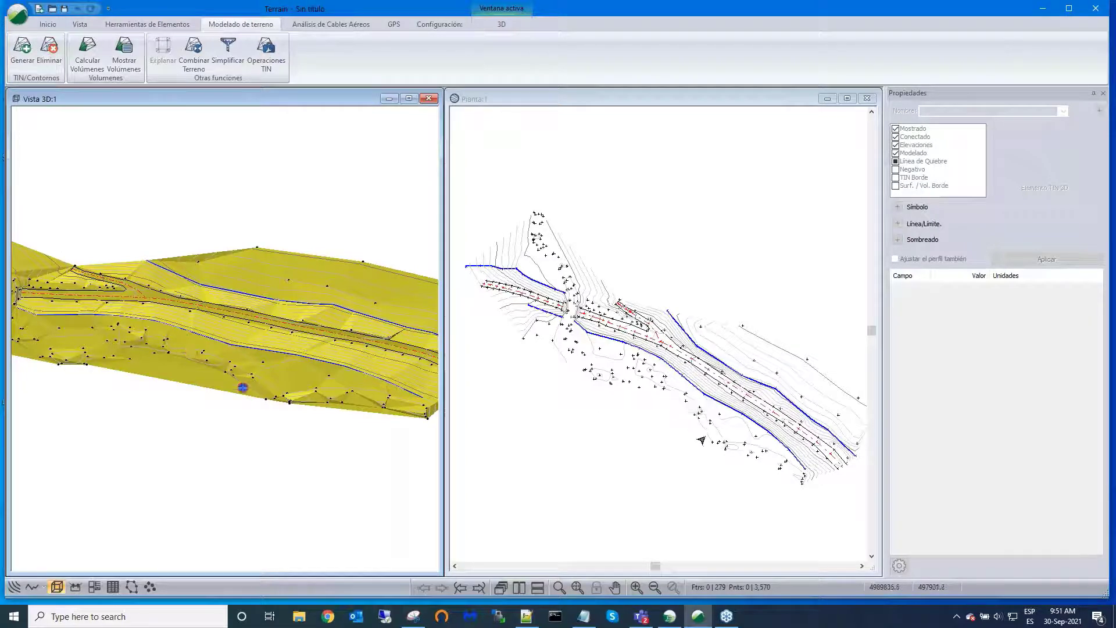
scroll(705, 439, "up", 1)
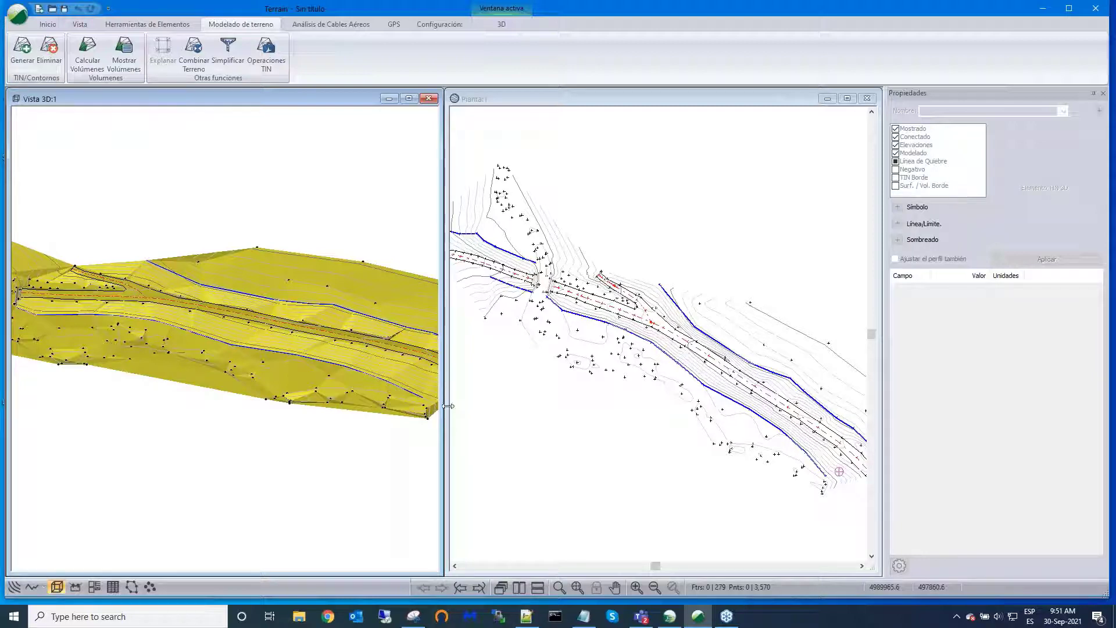
left_click_drag(448, 410, 54, 324)
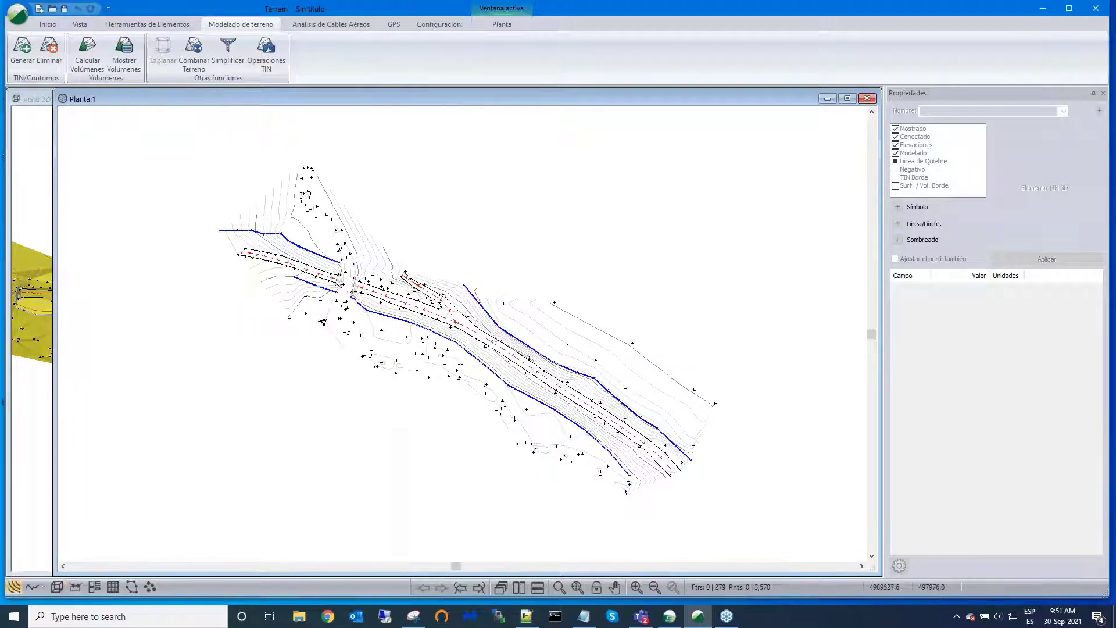
right_click(707, 213)
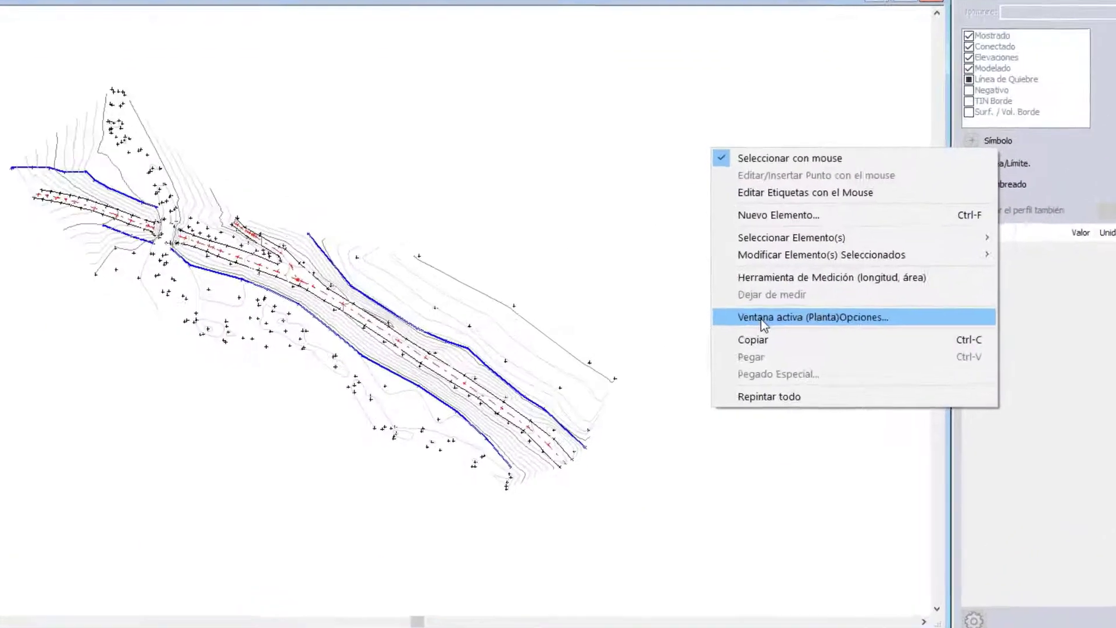
left_click(763, 318)
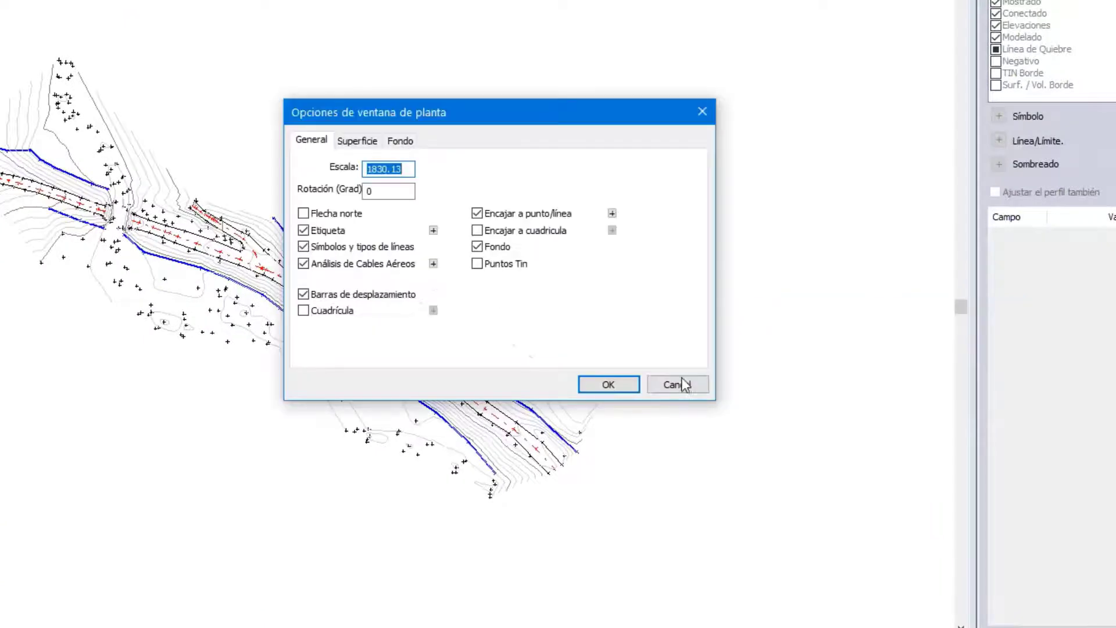
left_click(685, 384)
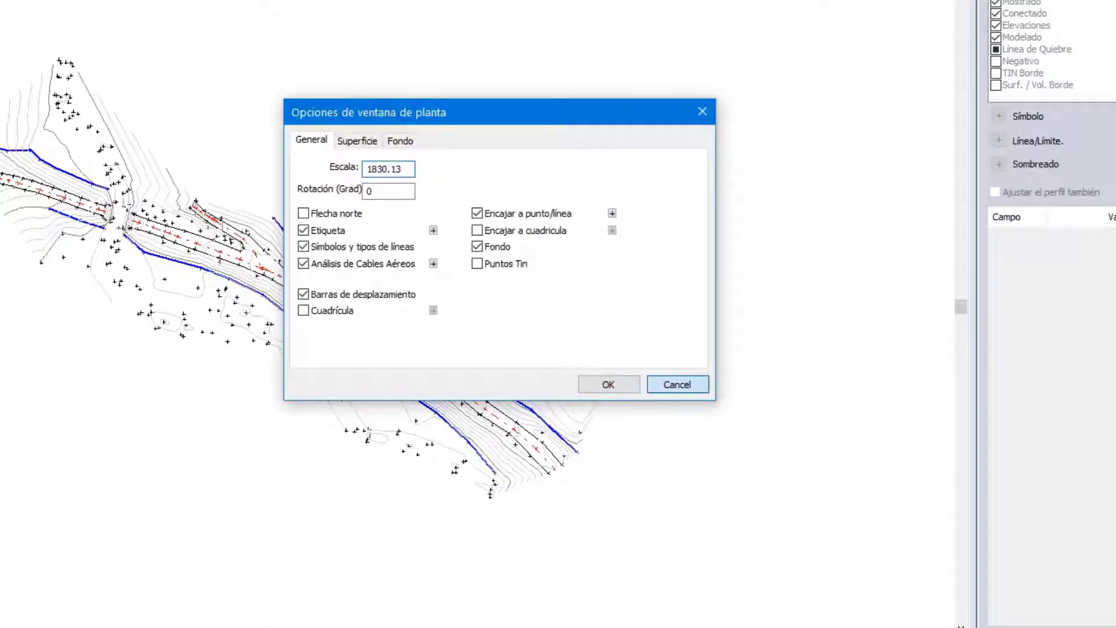
Step: Open the by-name element selection for the plan view, find the HW1 series in the name list, and show the advanced options
right_click(736, 287)
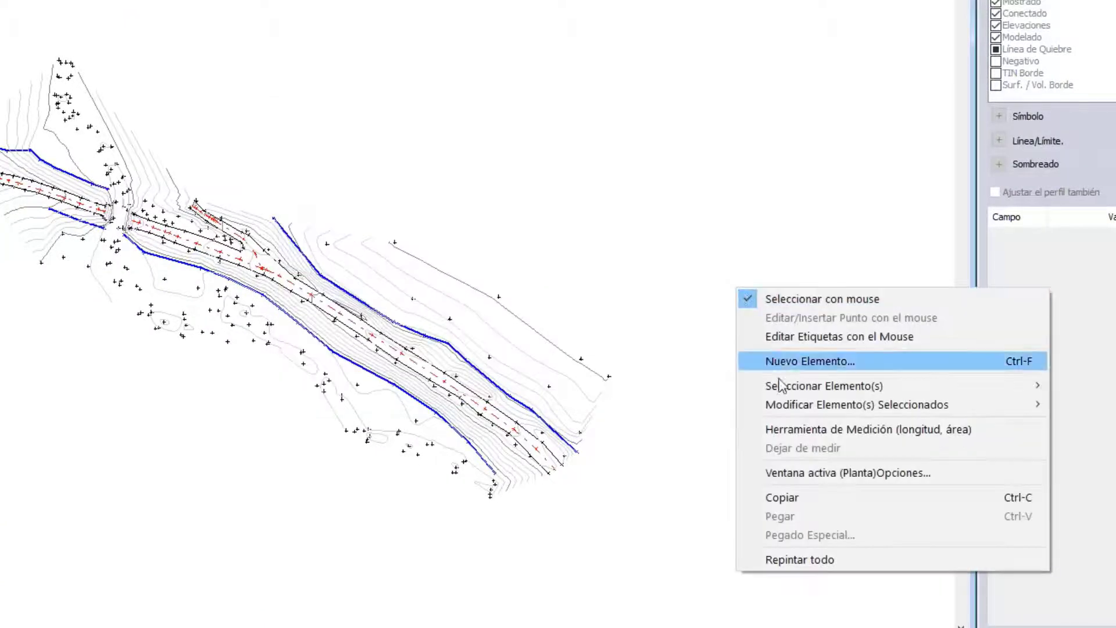
mouse_move(789, 385)
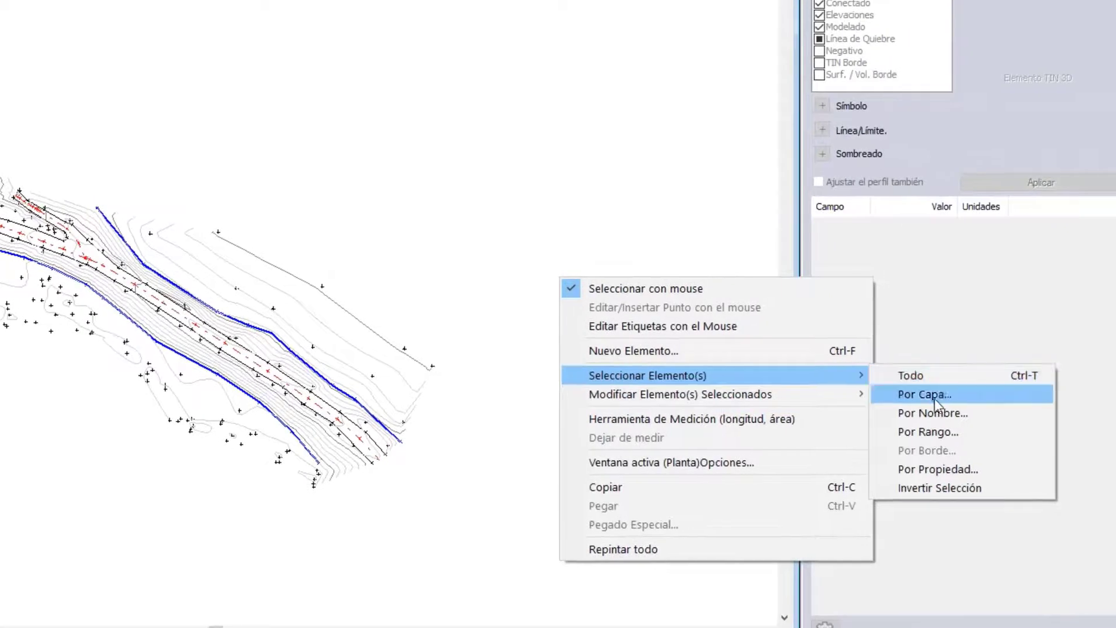
left_click(1069, 422)
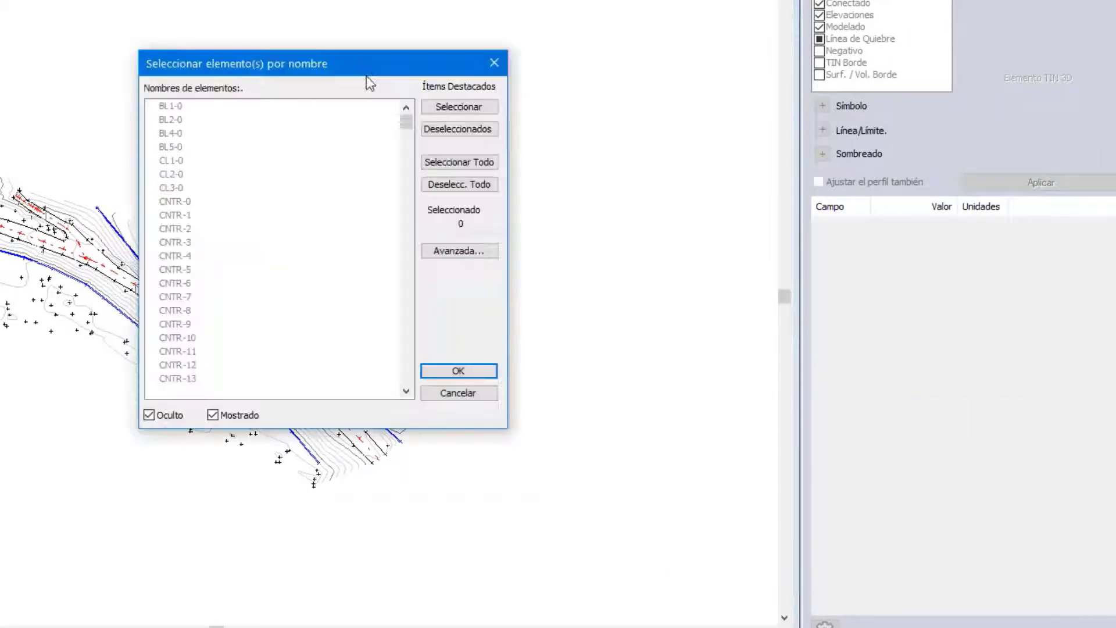
left_click_drag(361, 62, 355, 9)
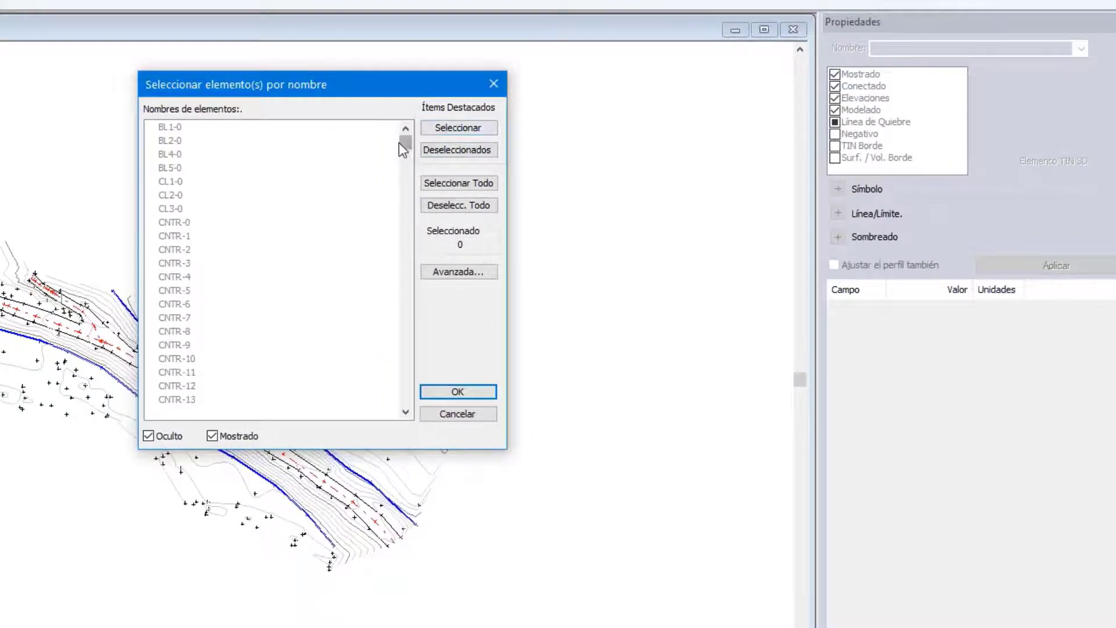
left_click_drag(409, 151, 417, 239)
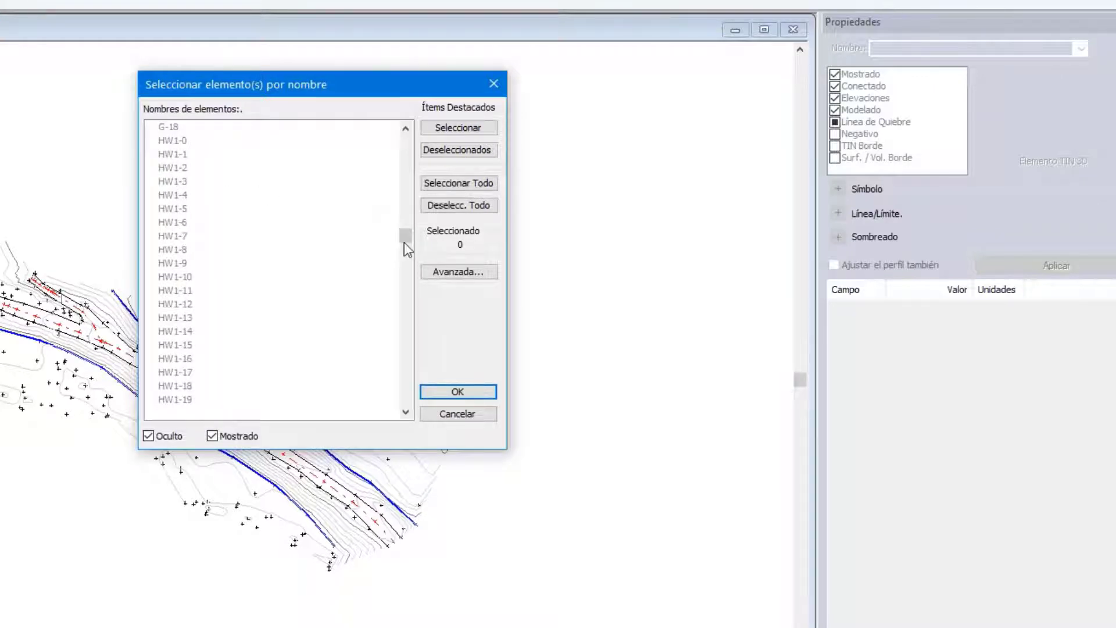
mouse_move(408, 239)
left_mouse_down()
mouse_move(409, 273)
mouse_move(406, 245)
left_mouse_up()
scroll(269, 186, "up", 3)
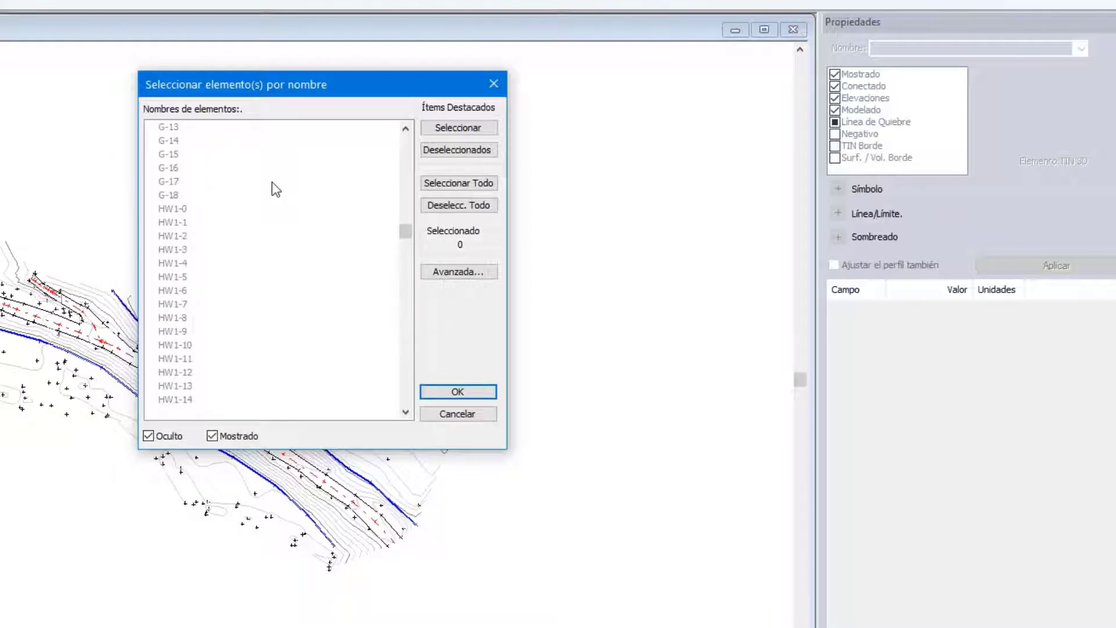
scroll(276, 188, "down", 2)
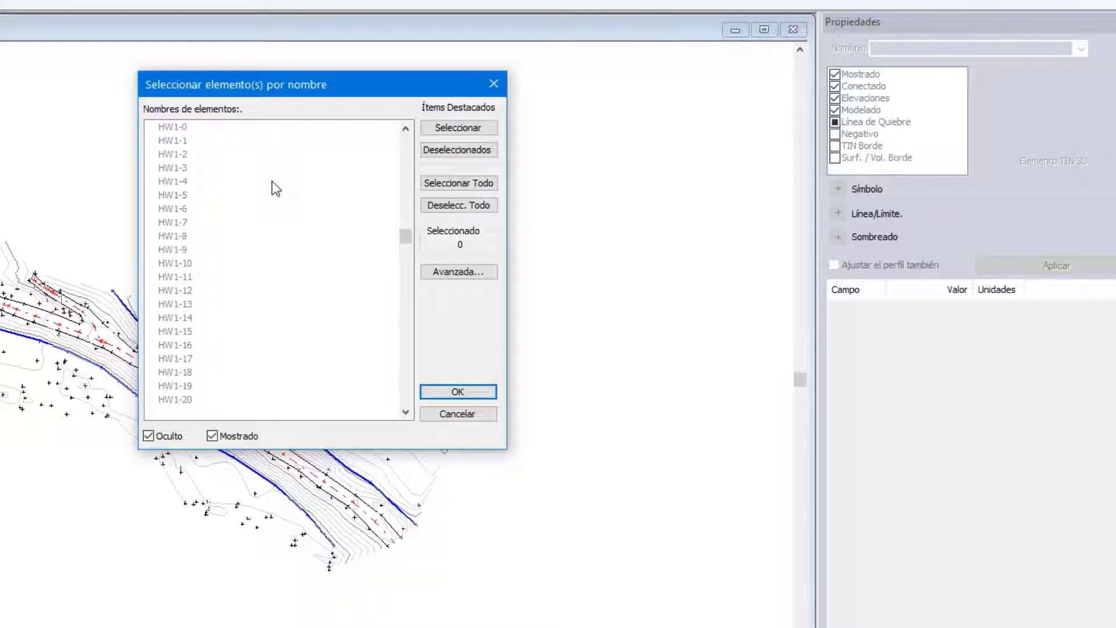
left_click_drag(412, 91, 503, 81)
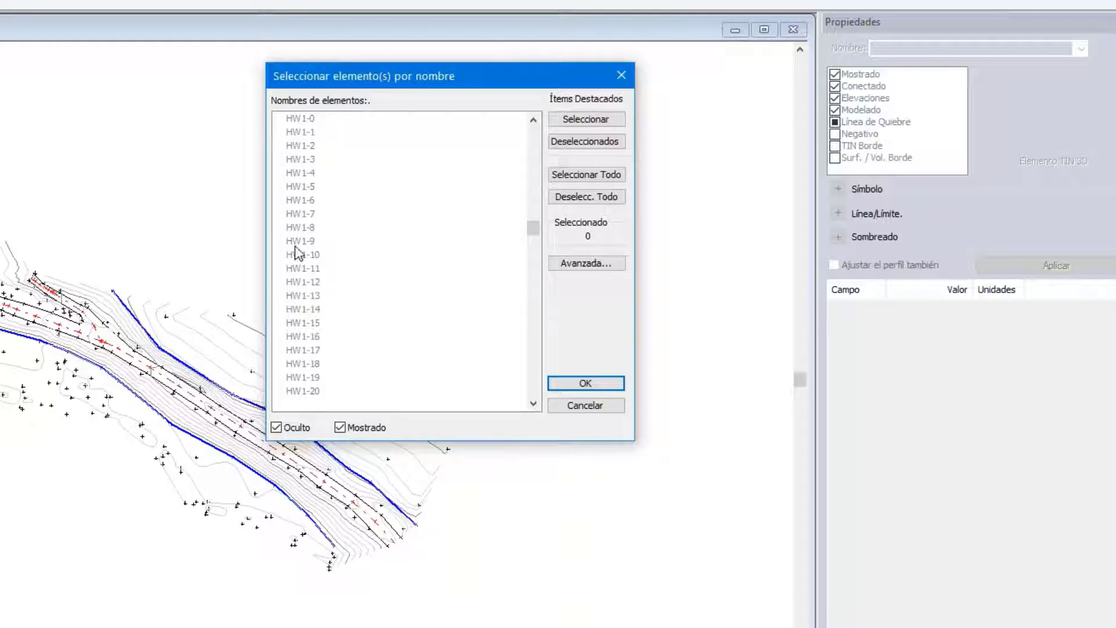
left_click(585, 266)
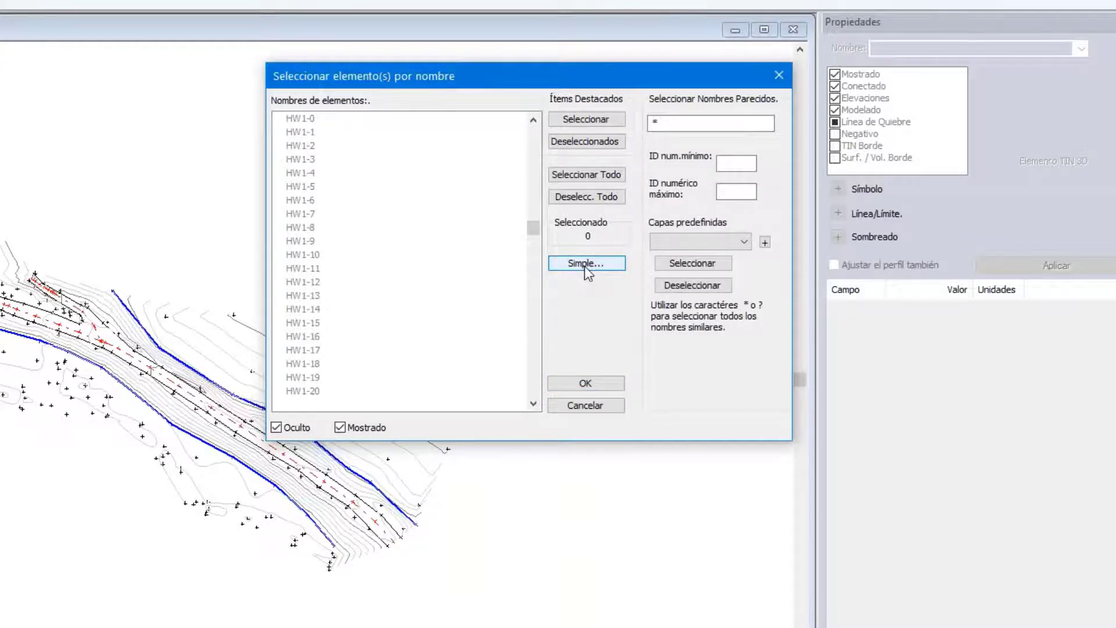
Step: Try selecting and deselecting all elements with the * name pattern
left_click(691, 267)
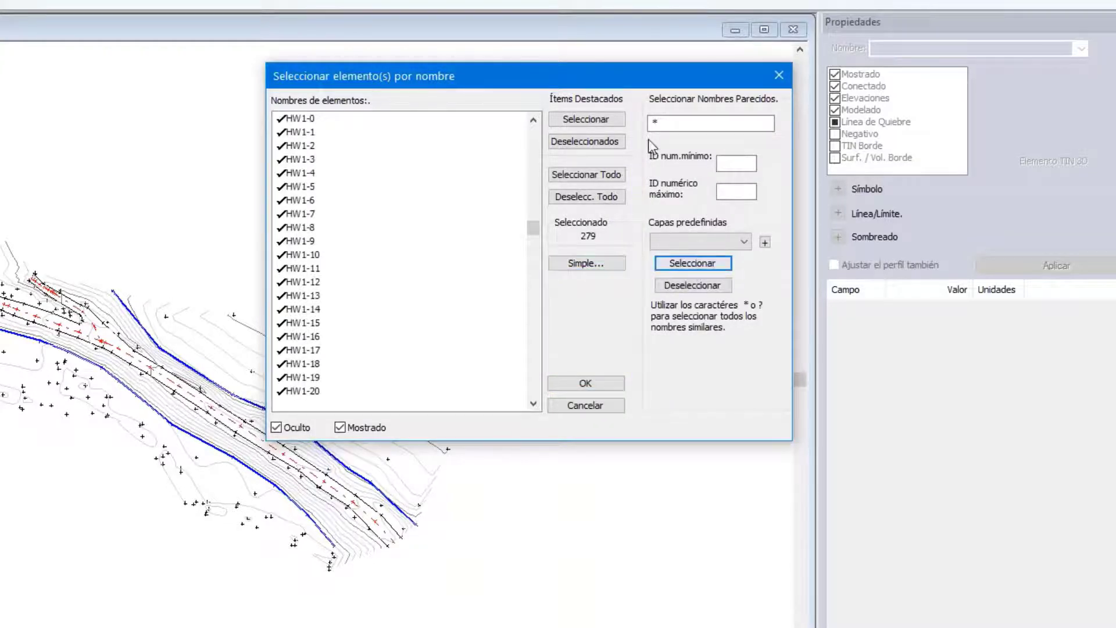
left_click(675, 285)
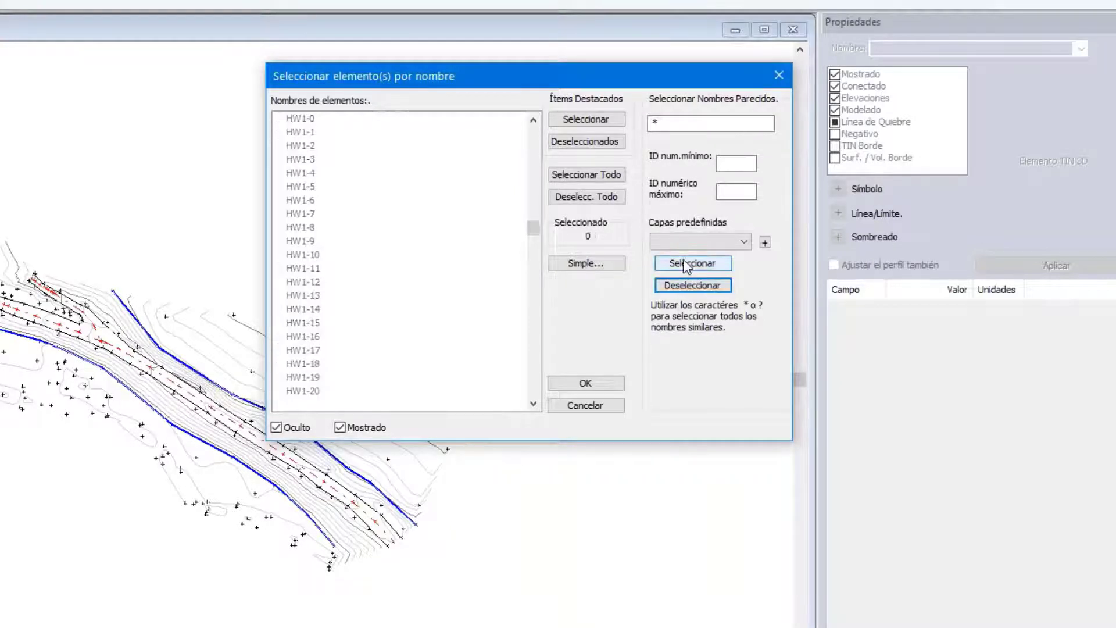
left_click(684, 264)
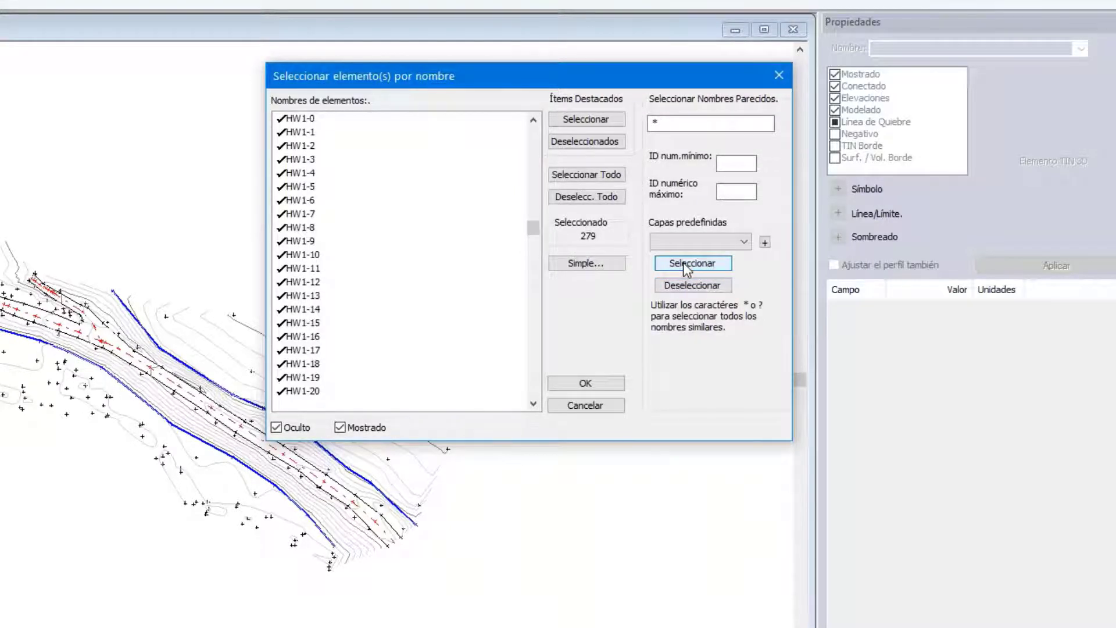
left_click_drag(539, 228, 531, 187)
left_click(667, 287)
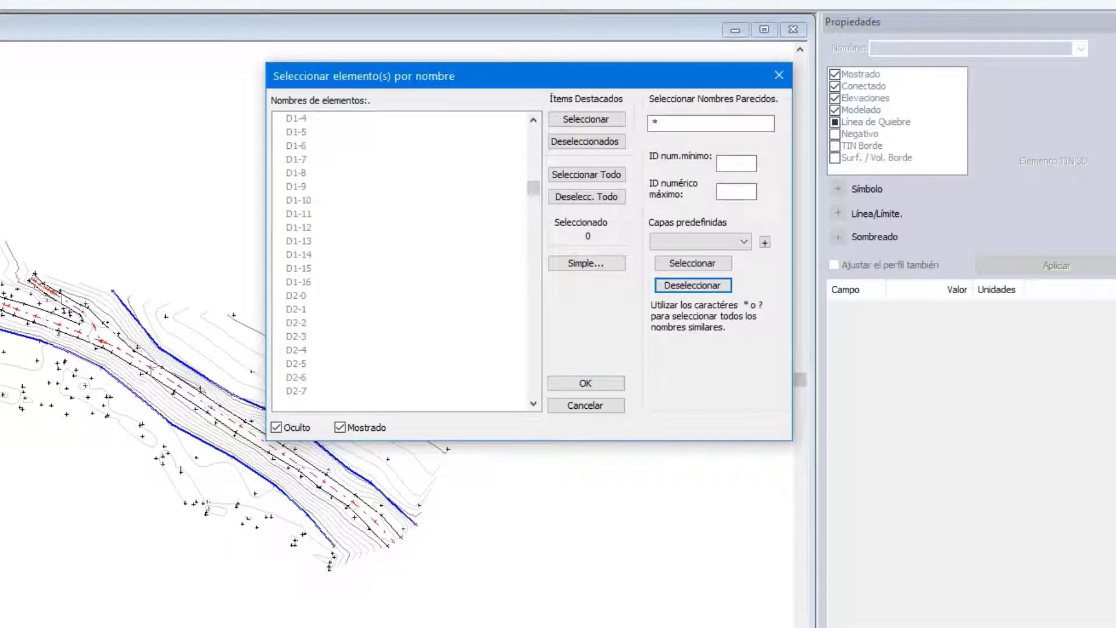
Step: Select all elements whose names match HW1* and accept the selection
left_click(655, 123)
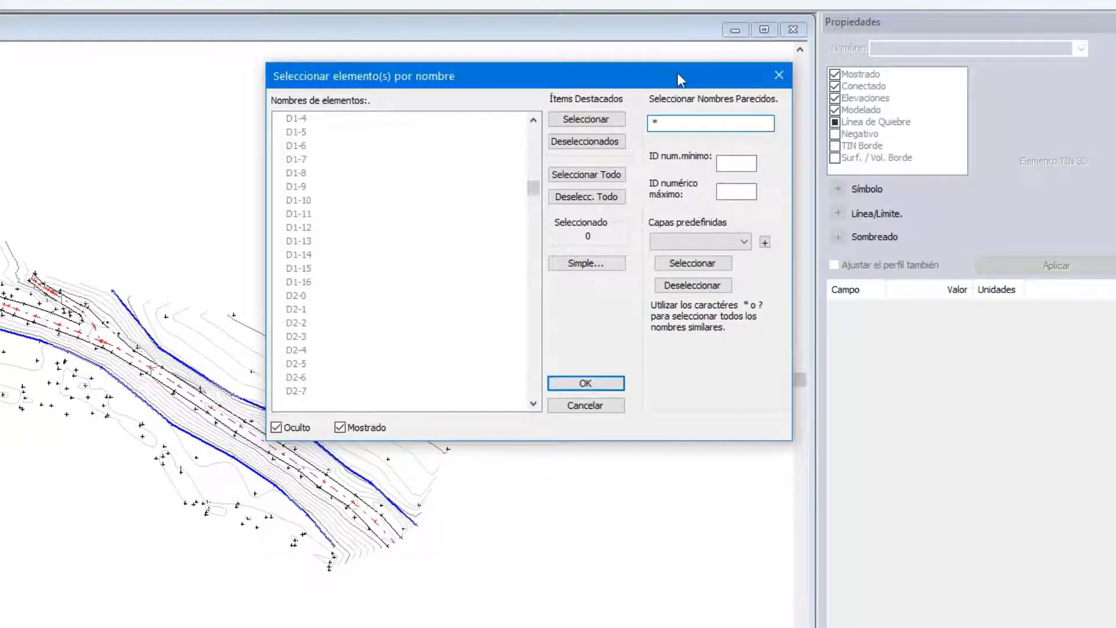
type("HW1")
left_click(684, 268)
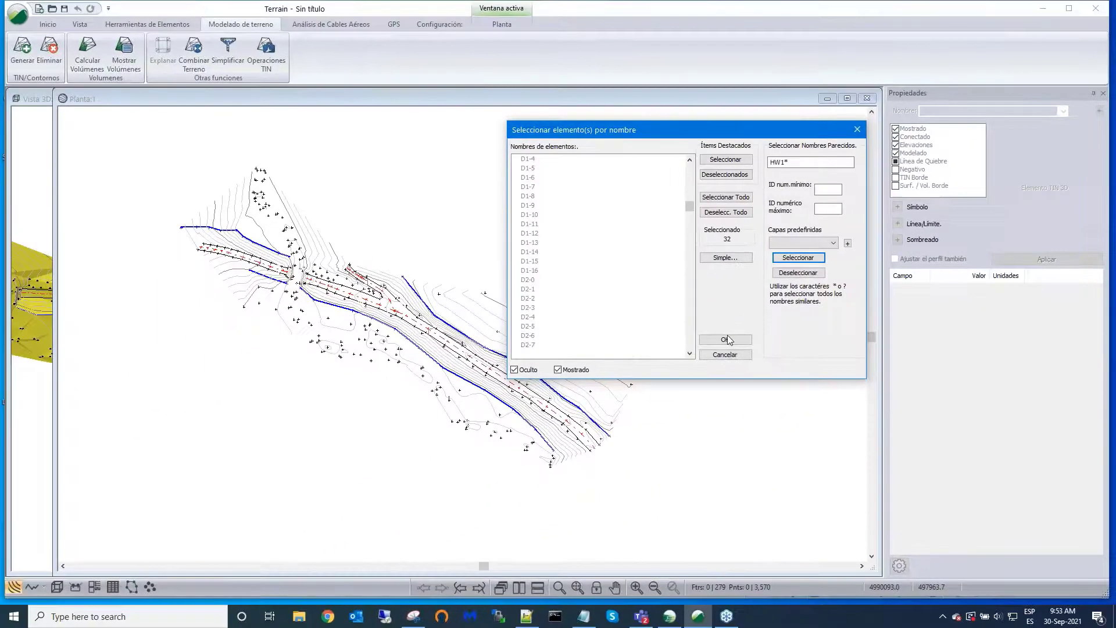
left_click(726, 340)
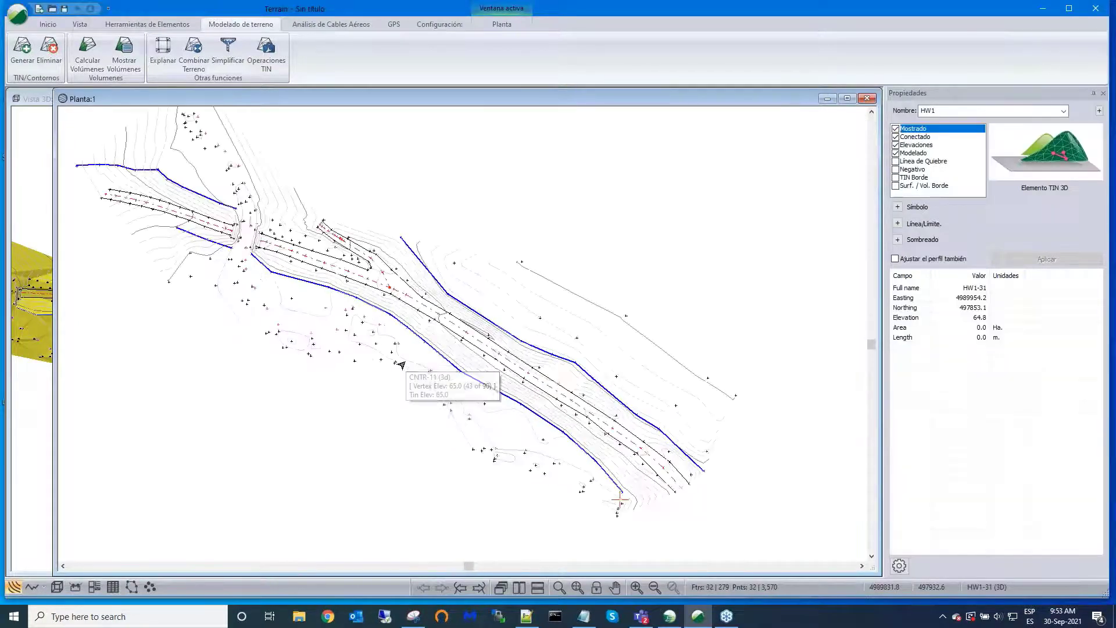
Step: Join the selected HW1 points into one line with Unir, accepting removal of the existing terrain triangles
scroll(402, 364, "up", 3)
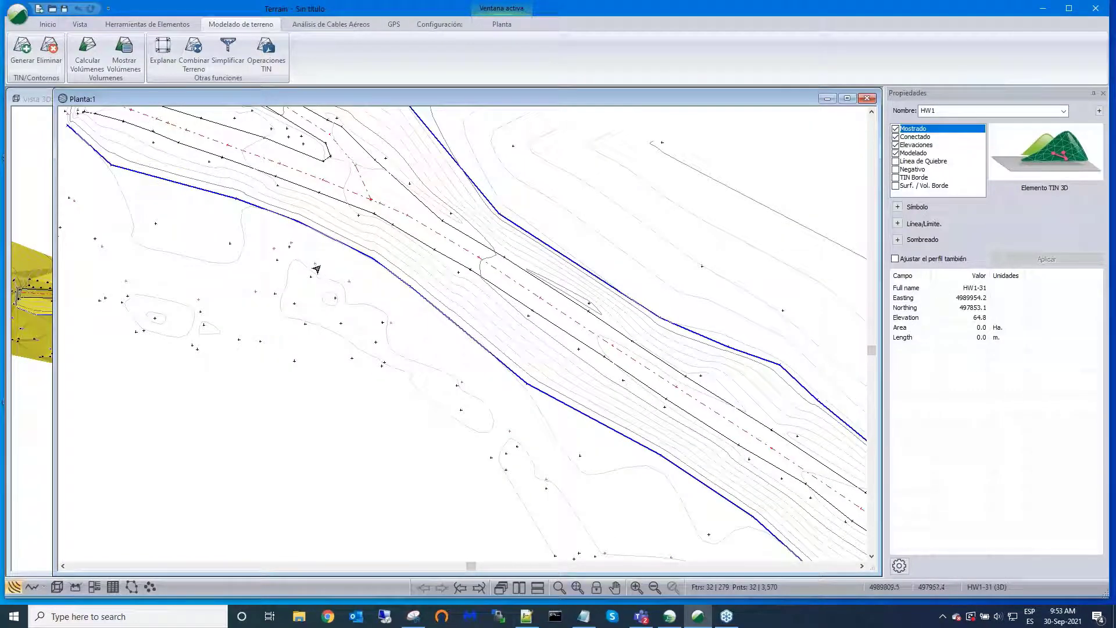
left_click(126, 26)
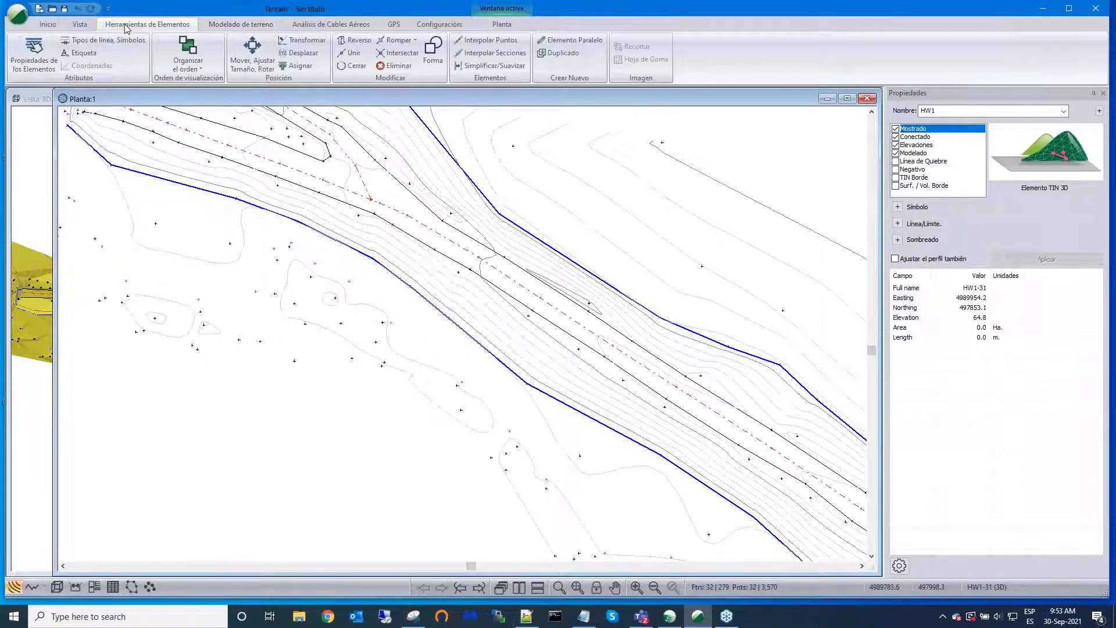
left_click(356, 54)
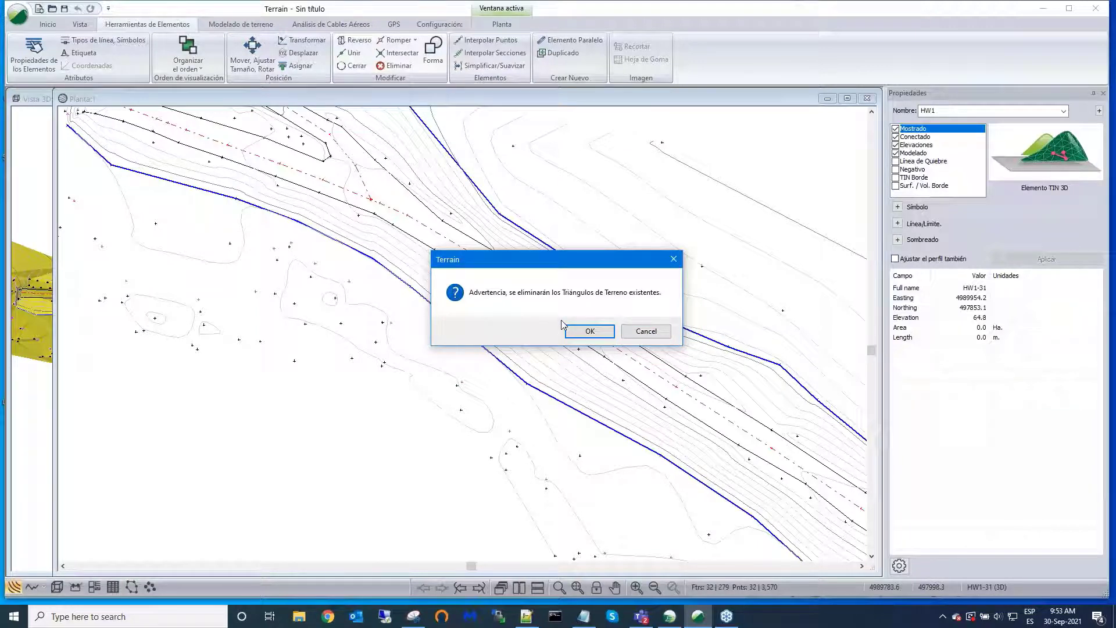
left_click(590, 332)
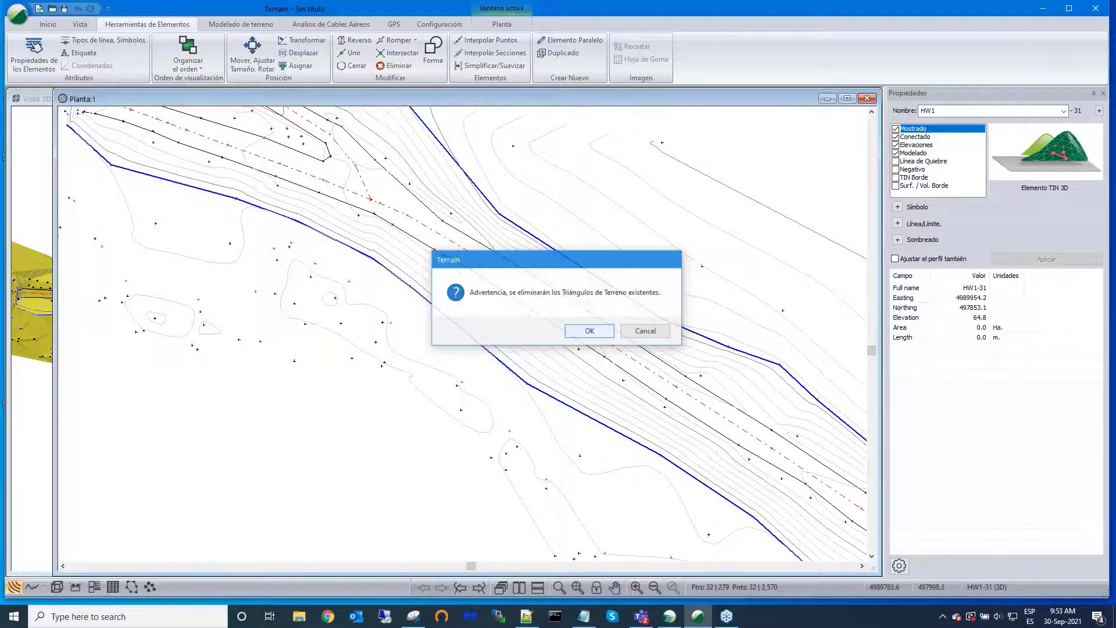
scroll(599, 314, "down", 3)
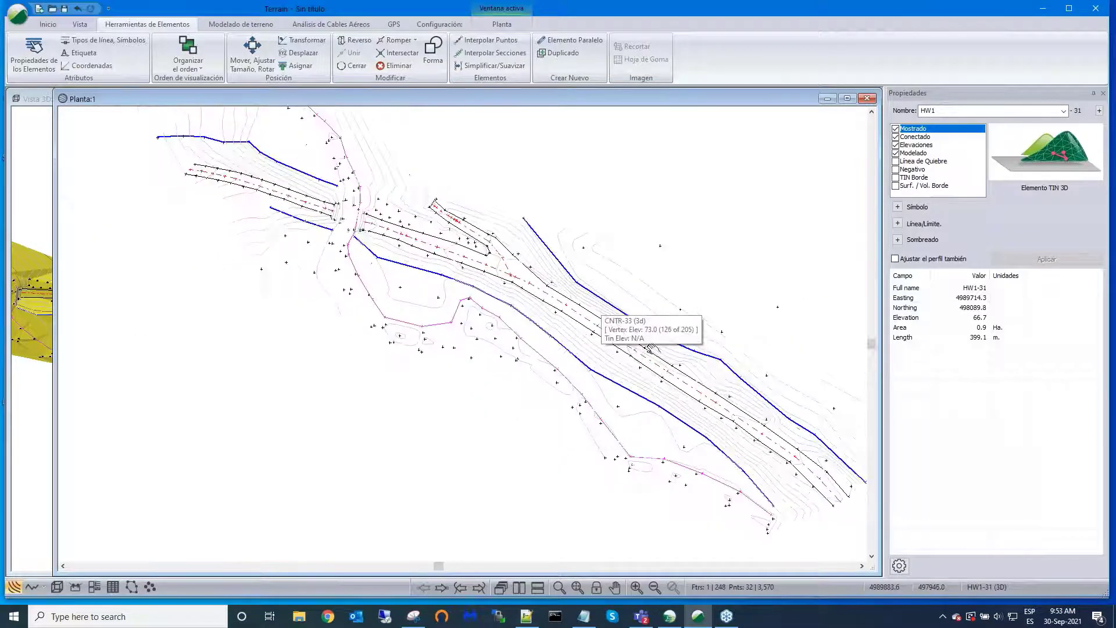
middle_click_drag(617, 316, 652, 348)
middle_click_drag(659, 266, 643, 337)
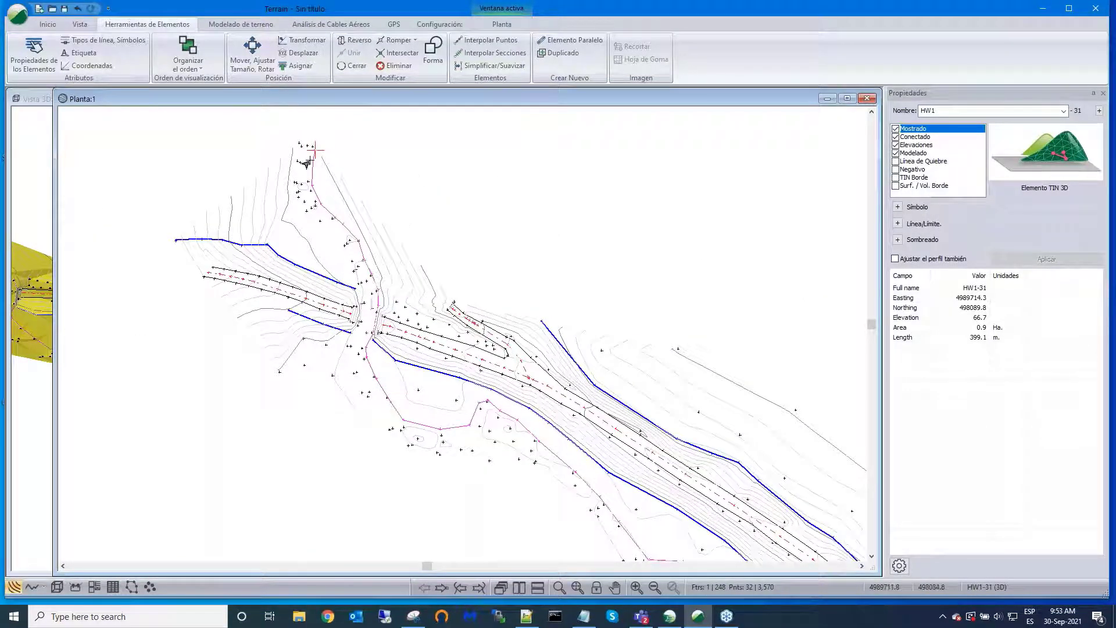
Step: Set the joined HW1 line as Línea de Quiebre with line color naranja, apply the properties, and deselect it
left_click(896, 162)
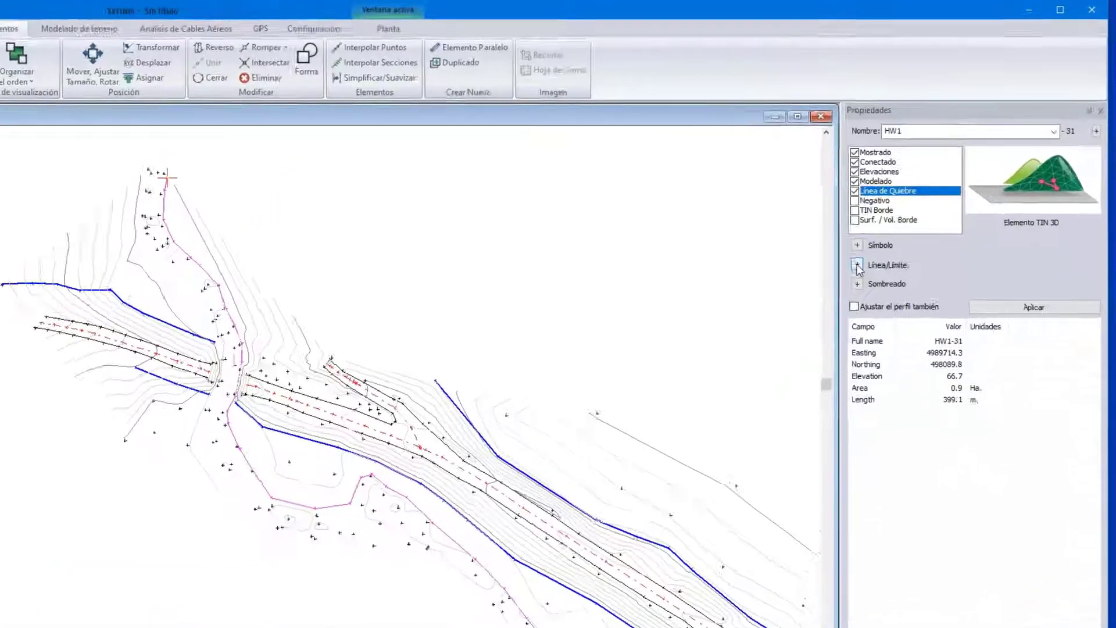
left_click(858, 265)
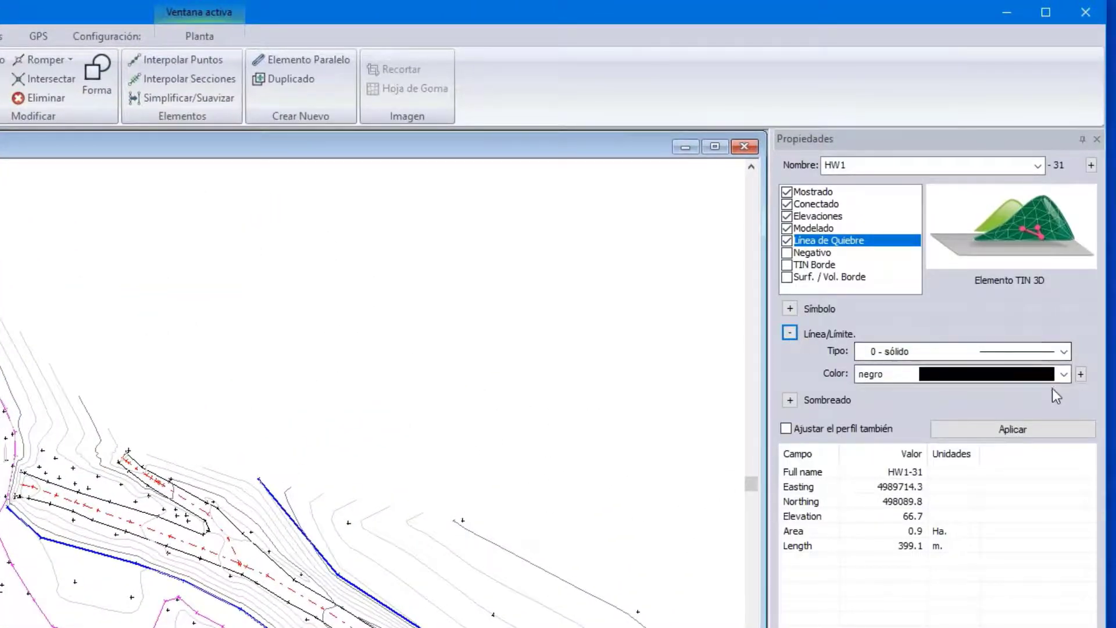
left_click(1063, 375)
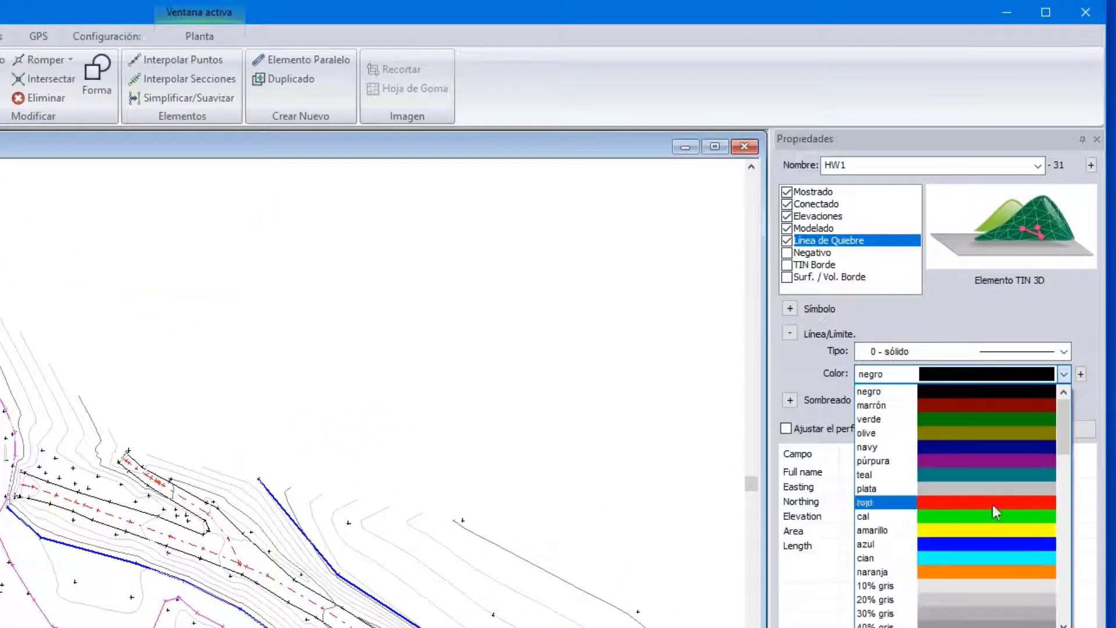
left_click(984, 571)
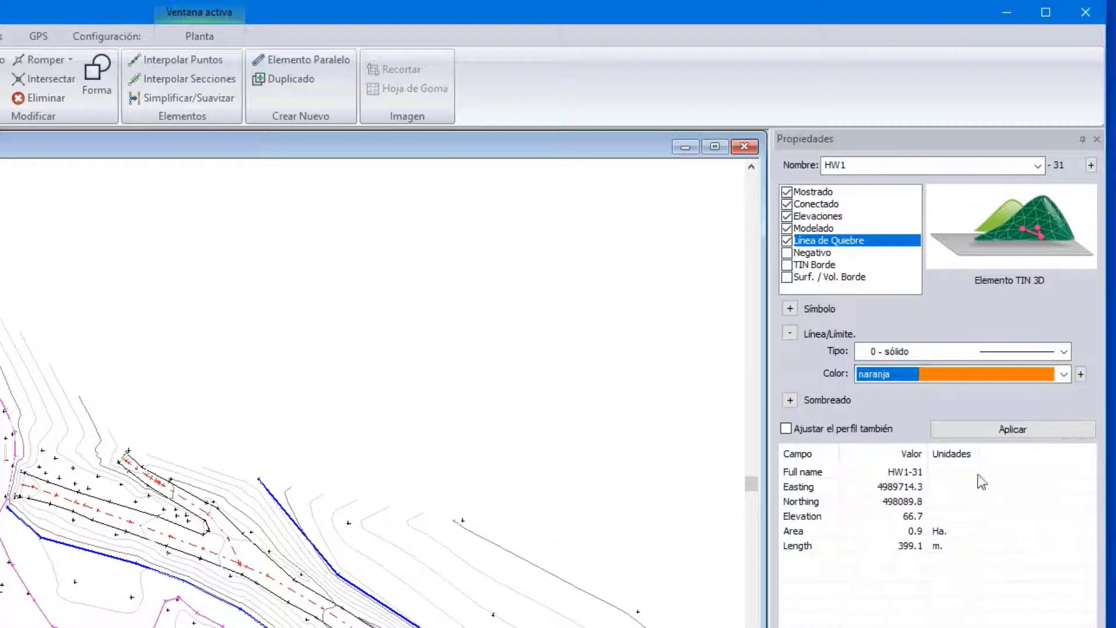
left_click(965, 433)
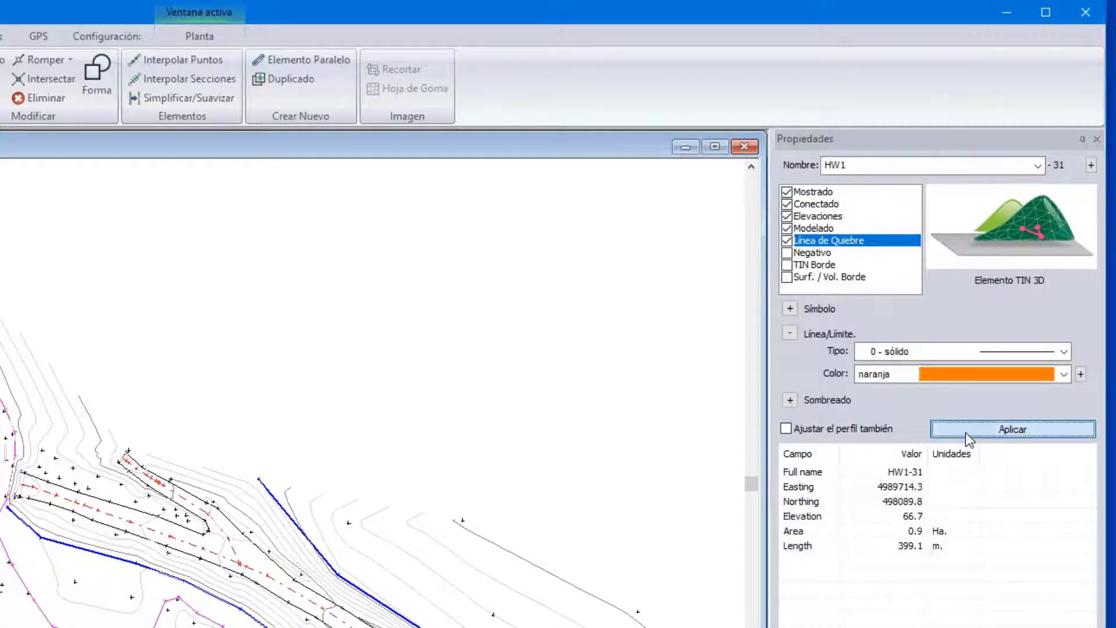
left_click(590, 343)
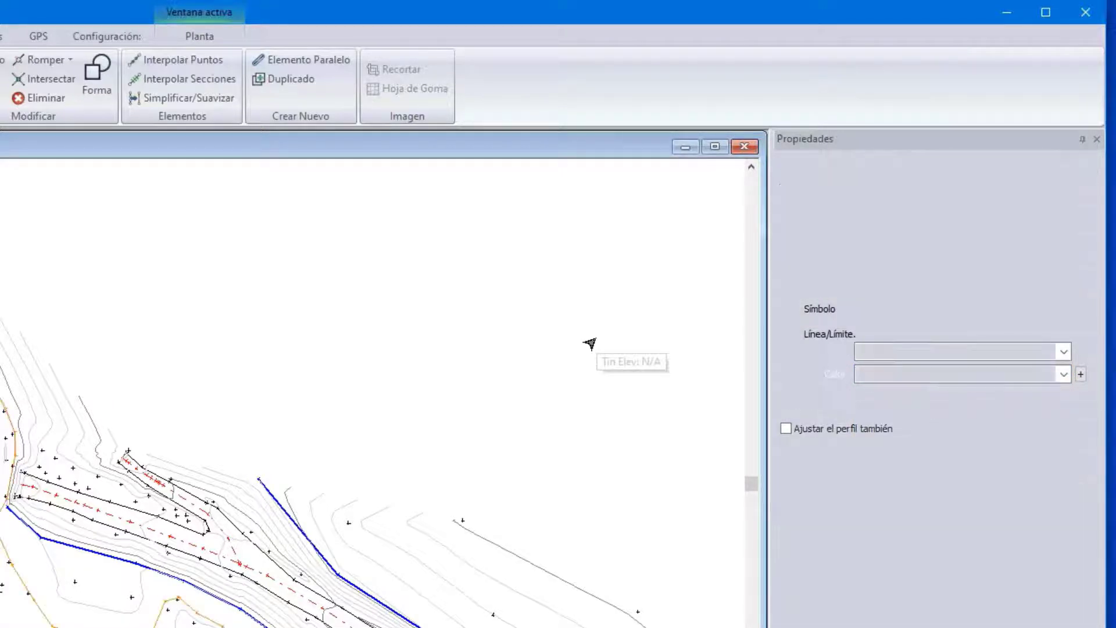
Step: Select all elements whose names match HW2* using the advanced by-name selection
right_click(408, 299)
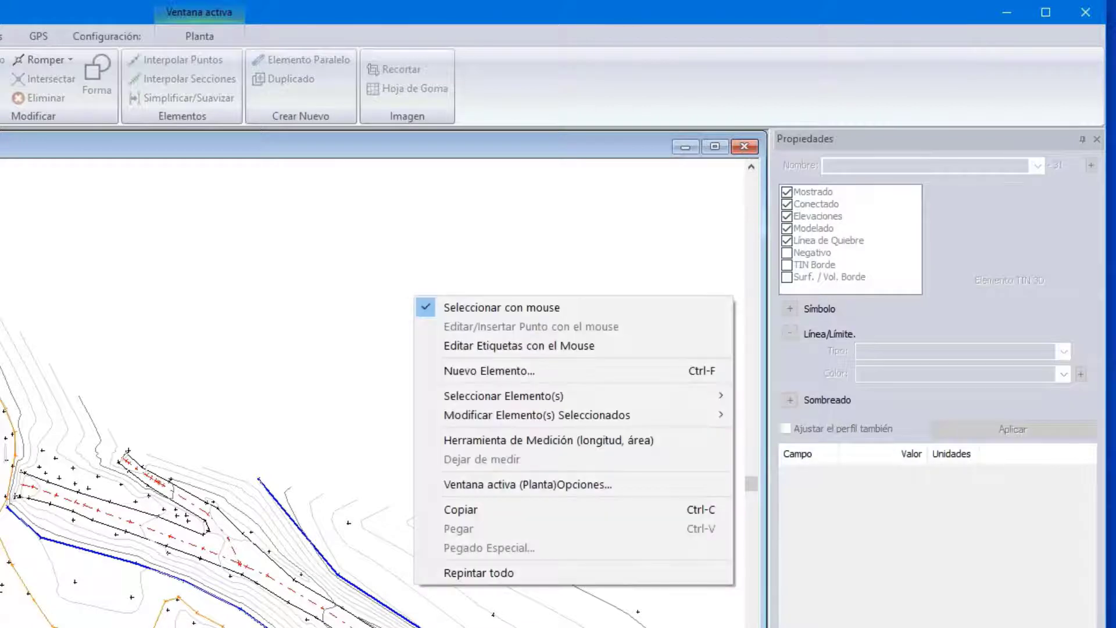
mouse_move(500, 393)
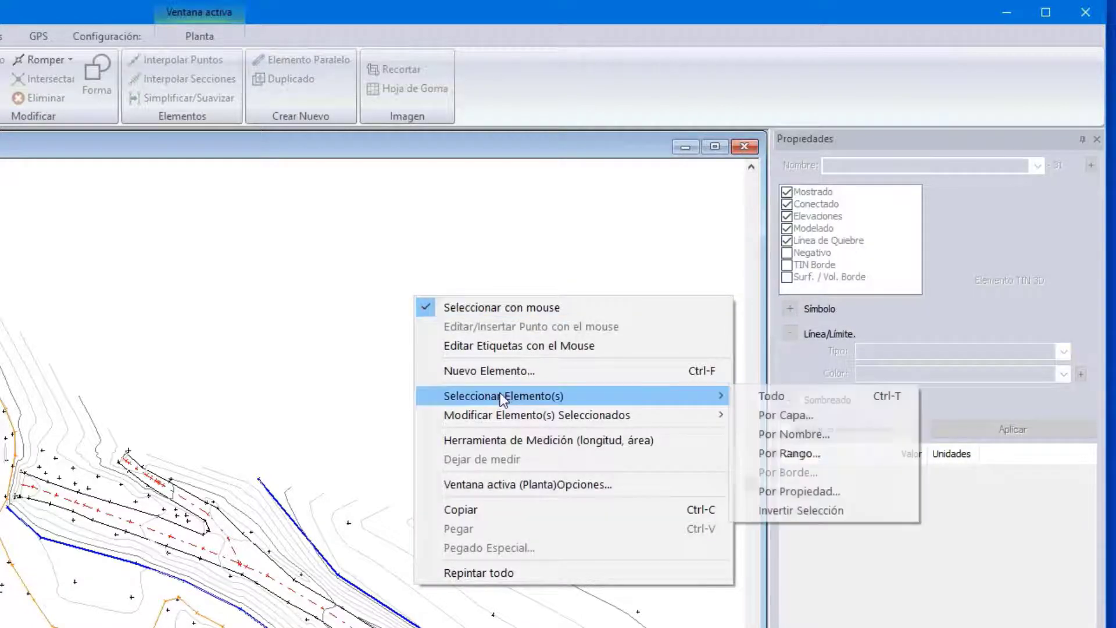
left_click(754, 438)
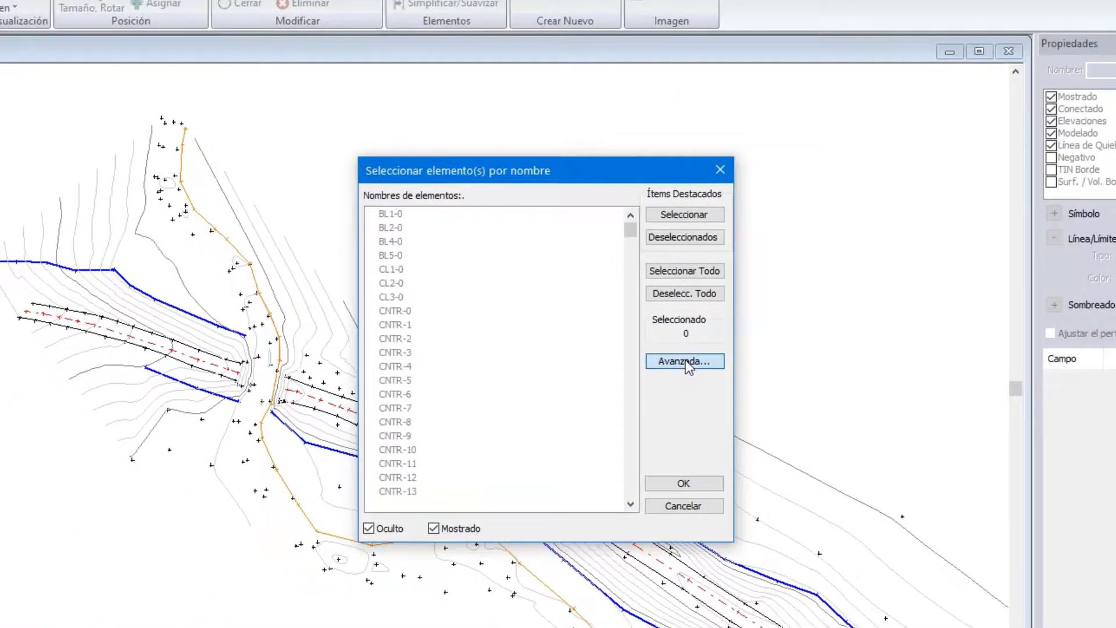
left_click(686, 360)
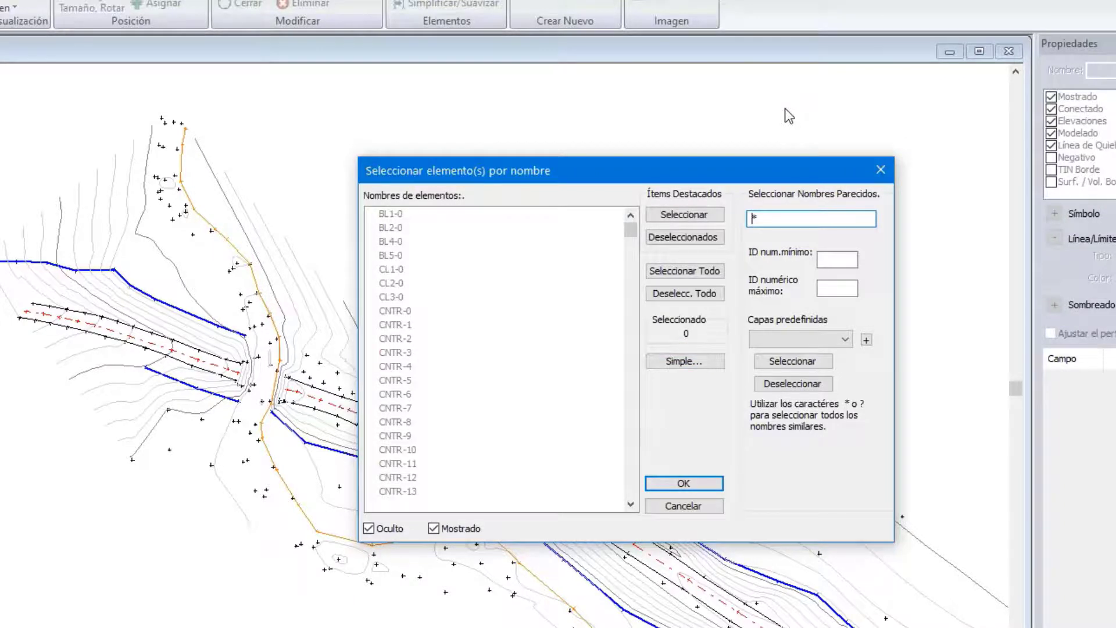
type("HW2")
left_click(793, 360)
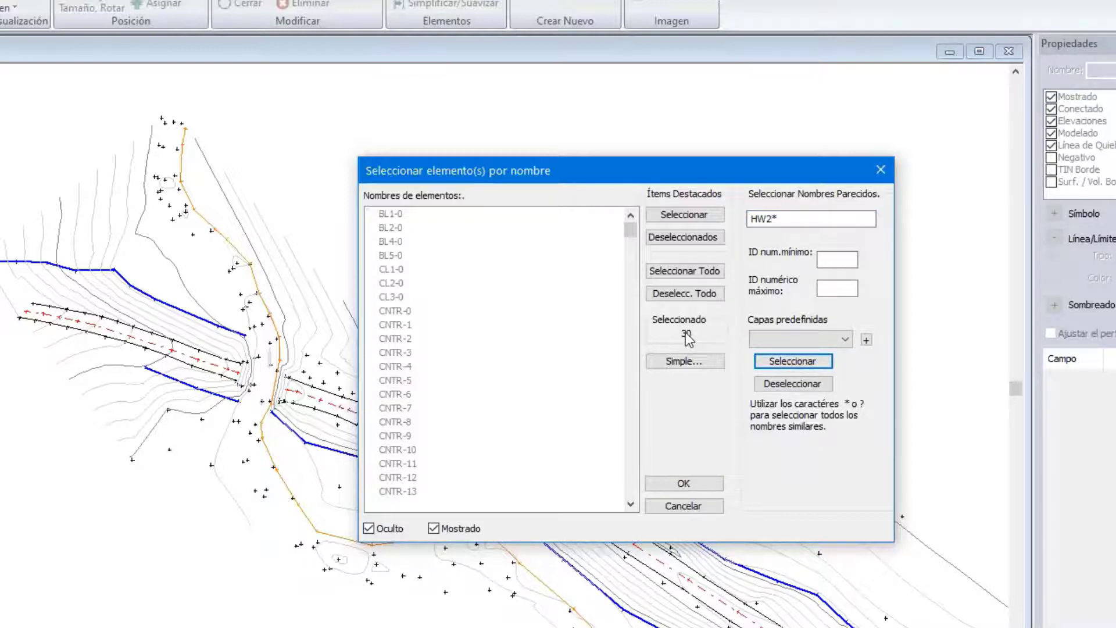
left_click(682, 486)
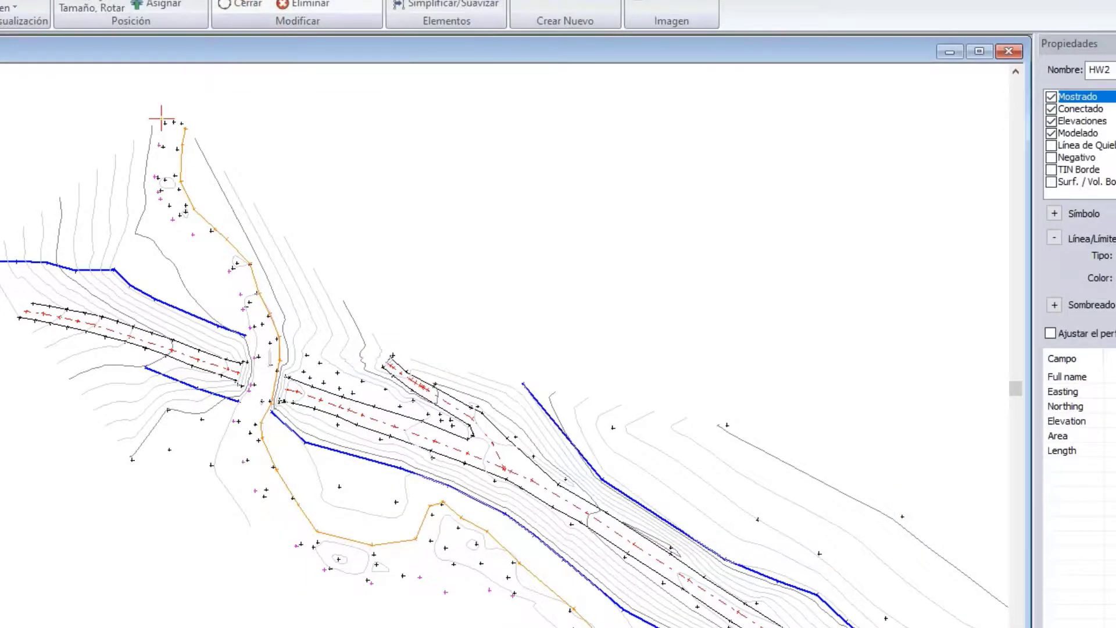
Step: Join the selected HW2 points into one line with Unir
left_click(348, 53)
scroll(451, 285, "down", 1)
middle_click_drag(451, 285, 425, 207)
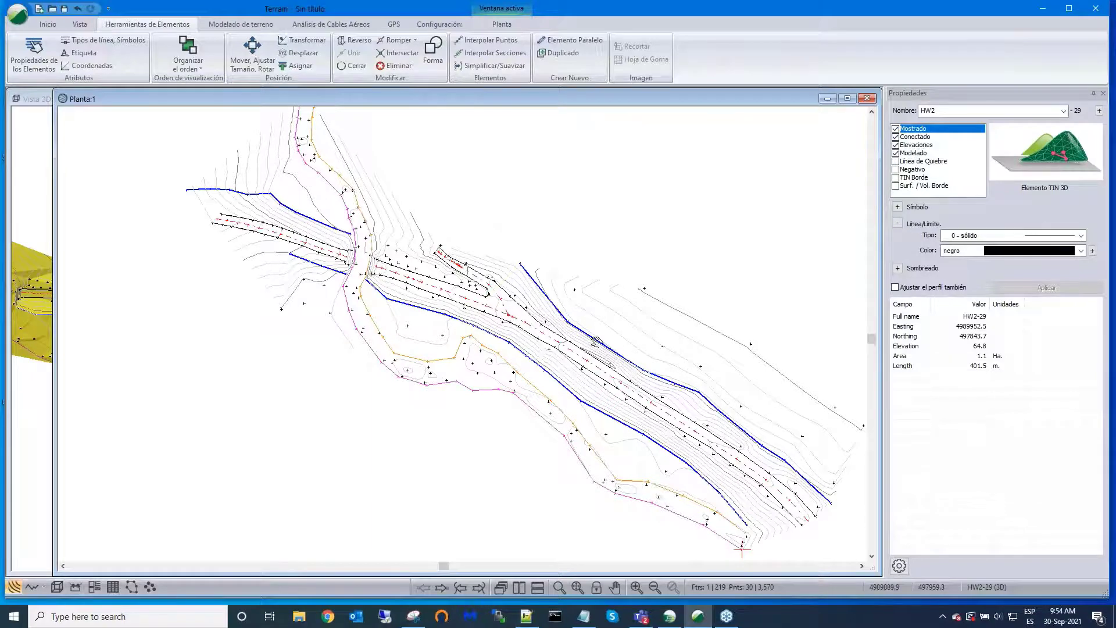
Step: Set the joined HW2 line as Línea de Quiebre with line color naranja, apply the properties, and deselect it
middle_click_drag(597, 342, 580, 336)
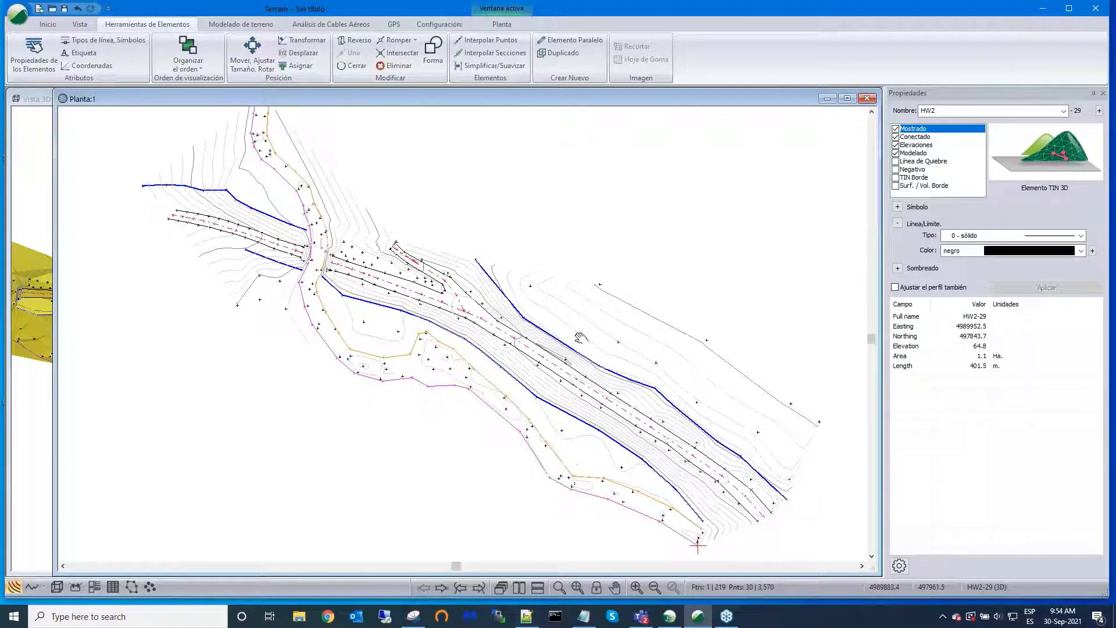
left_click(896, 162)
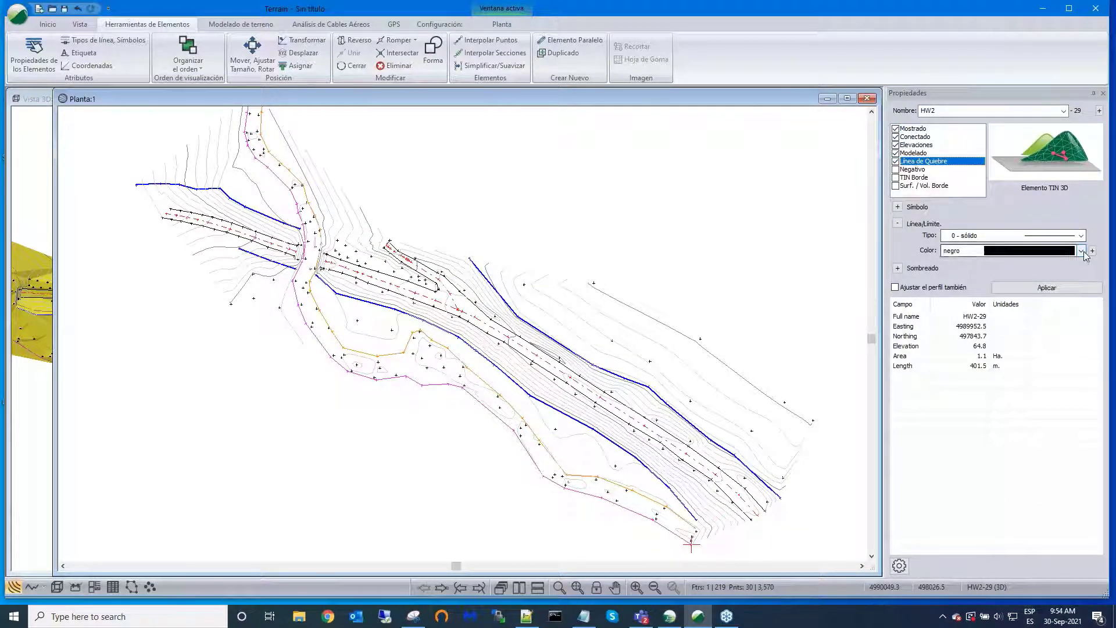
left_click(1081, 251)
left_click(1035, 385)
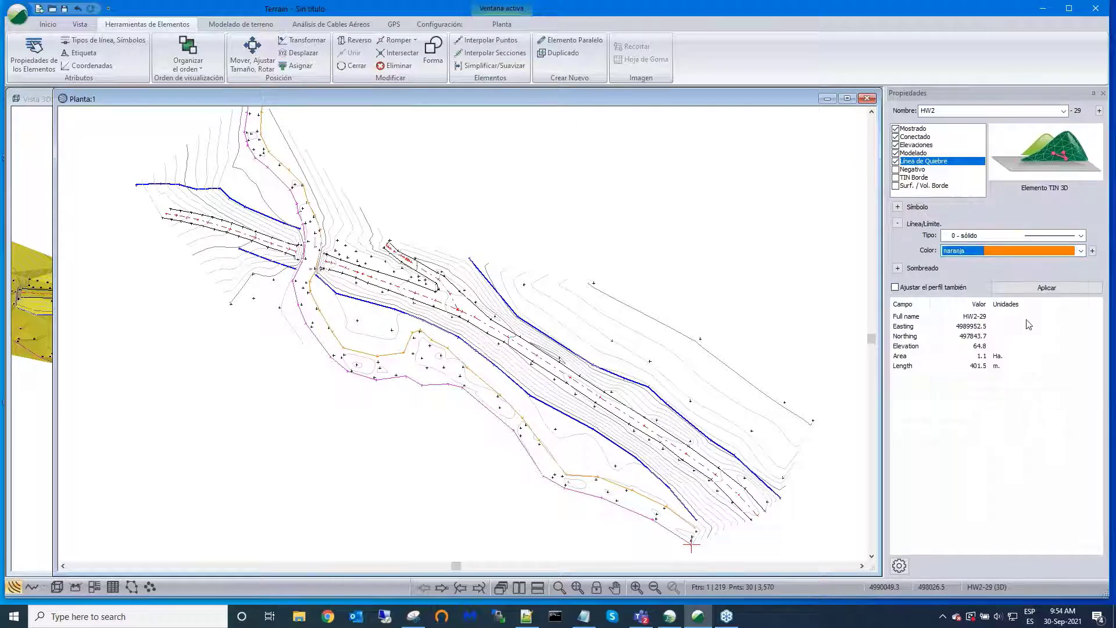
left_click(1047, 288)
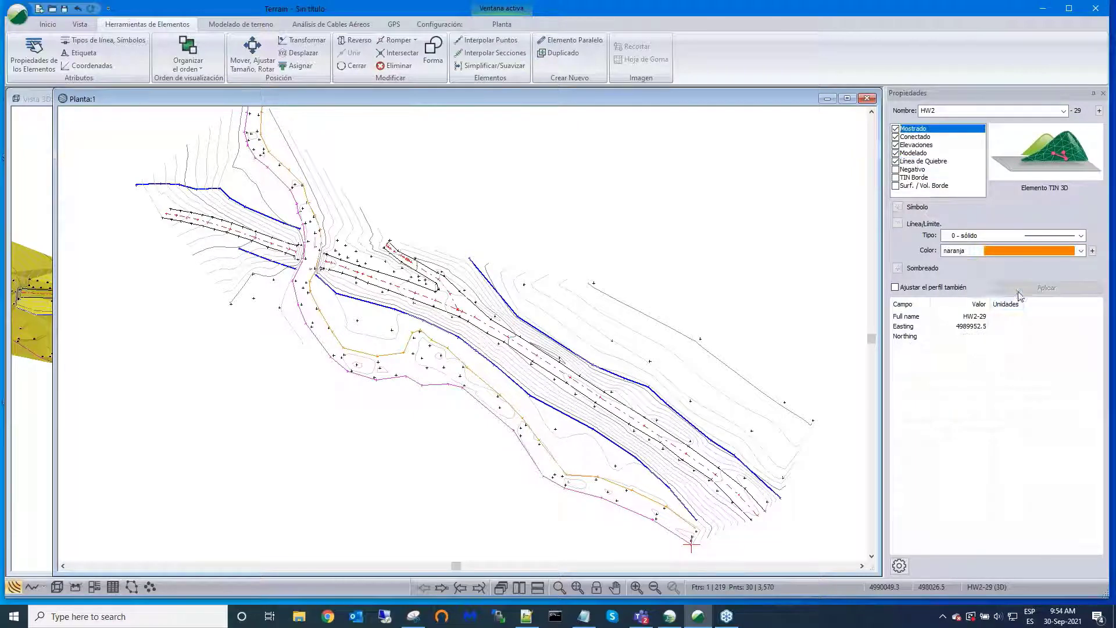
left_click(762, 228)
Step: Examine the contours and survey points in plan where the orange HW lines cross the gap between the CL1 centerline segments
scroll(441, 405, "up", 1)
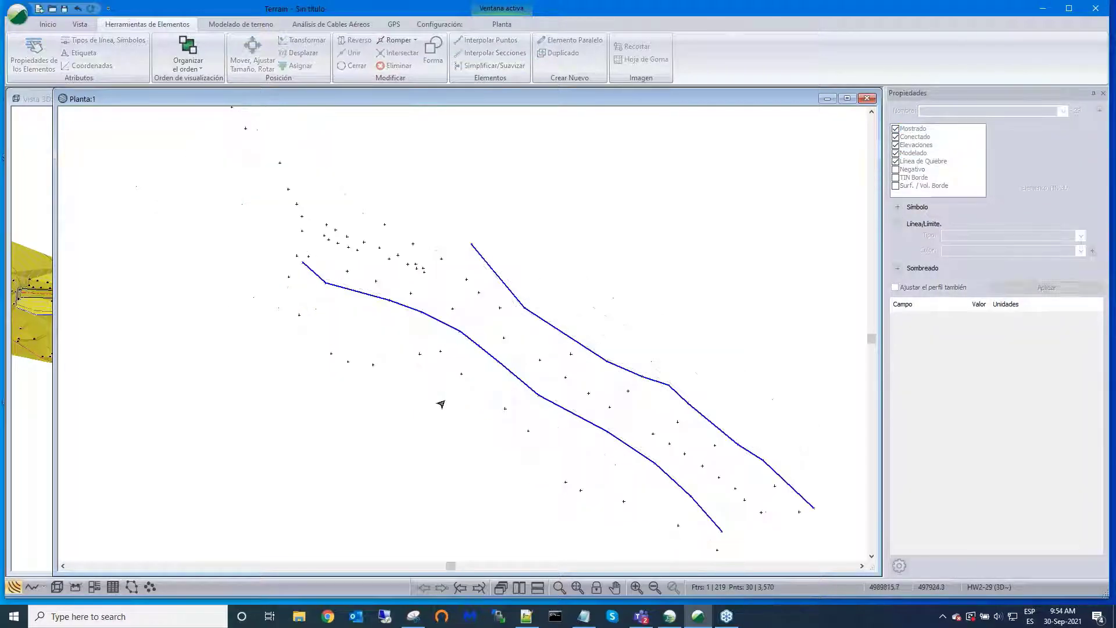
scroll(507, 379, "up", 2)
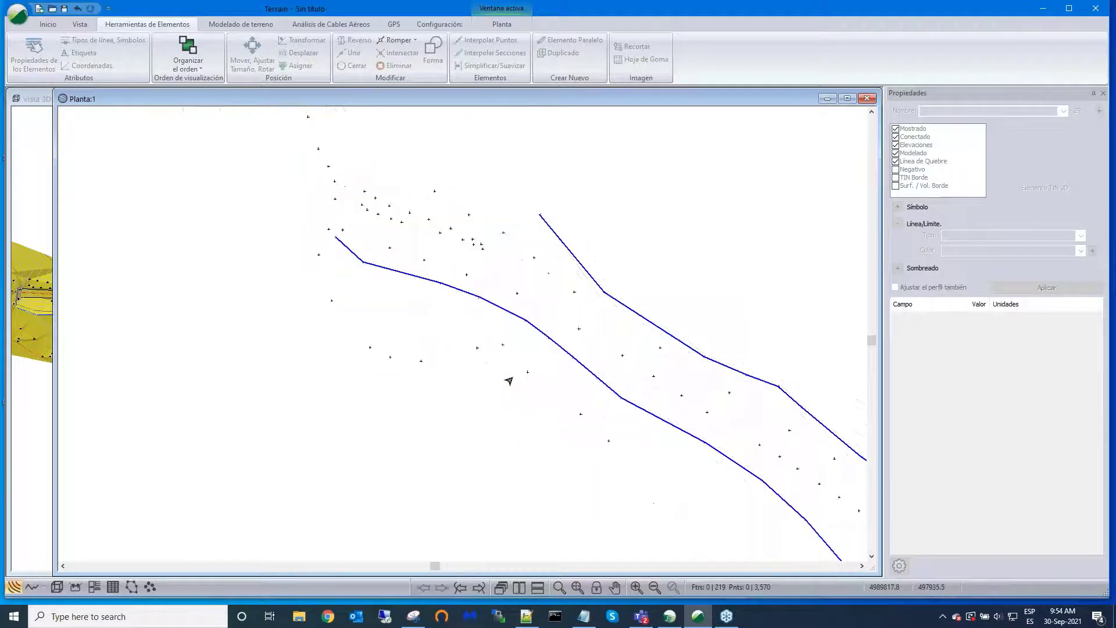
scroll(509, 381, "down", 3)
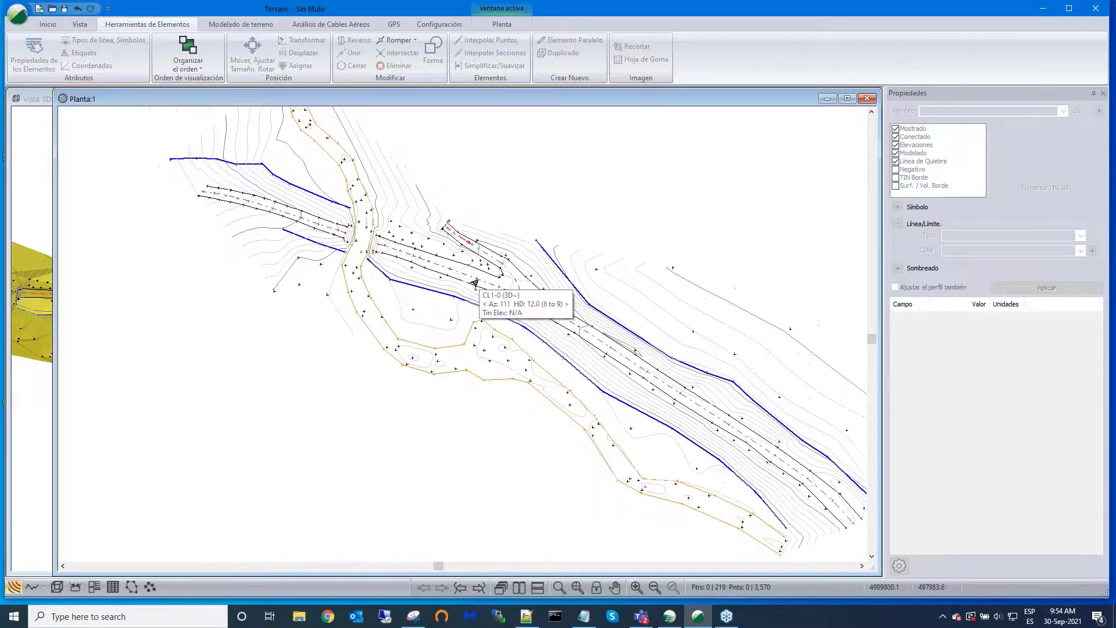
scroll(486, 285, "down", 1)
scroll(489, 330, "up", 1)
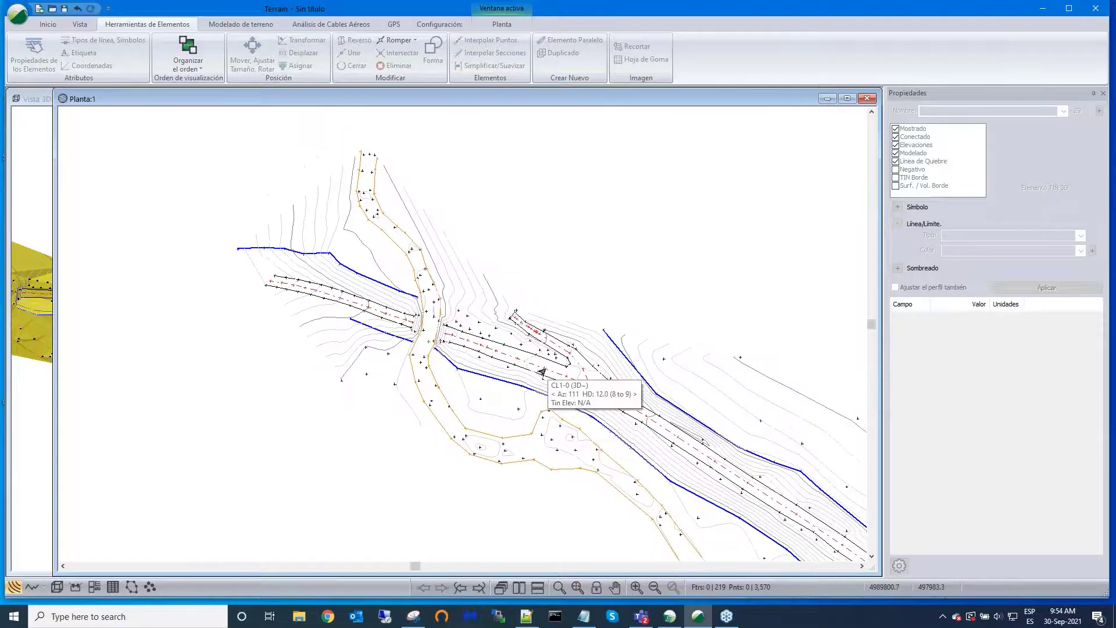
scroll(489, 329, "up", 1)
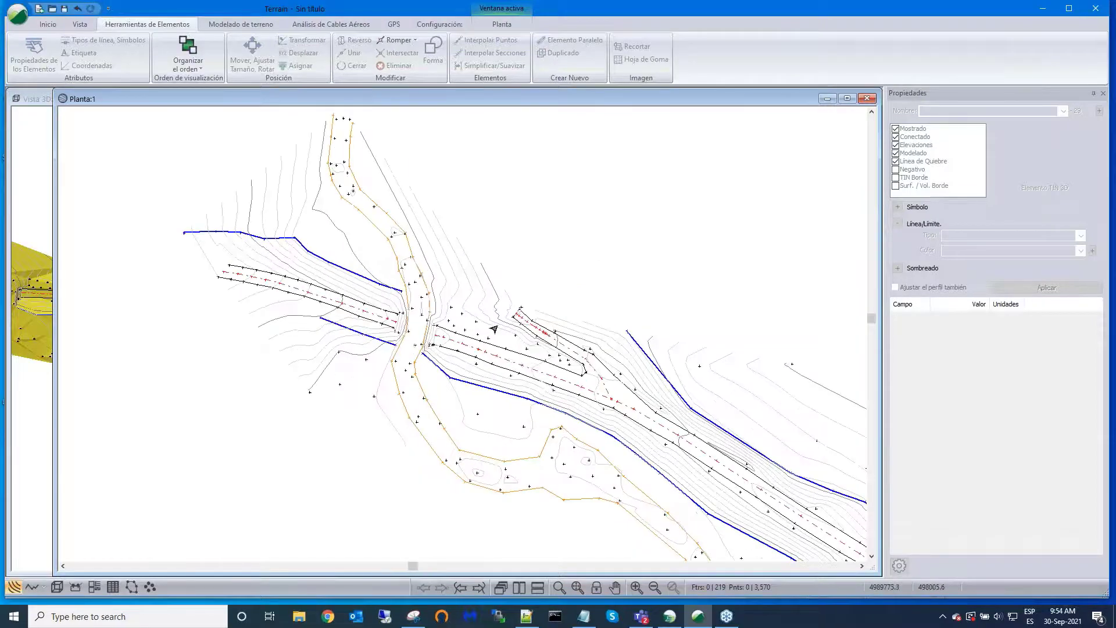
scroll(494, 329, "up", 3)
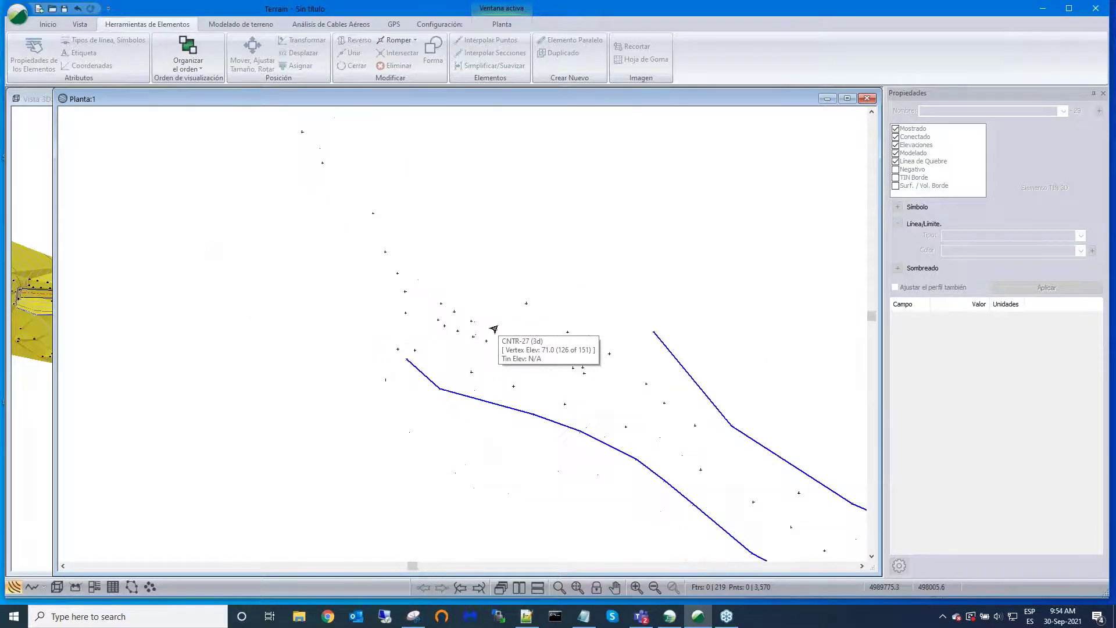
middle_click_drag(511, 315, 536, 272)
scroll(536, 269, "down", 2)
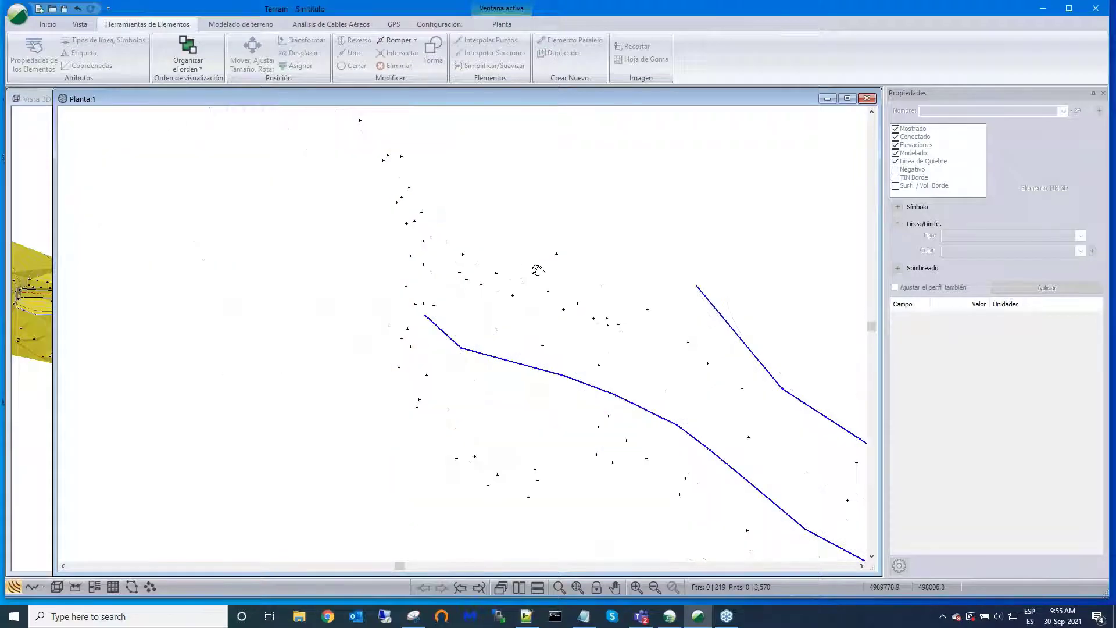
scroll(463, 289, "up", 3)
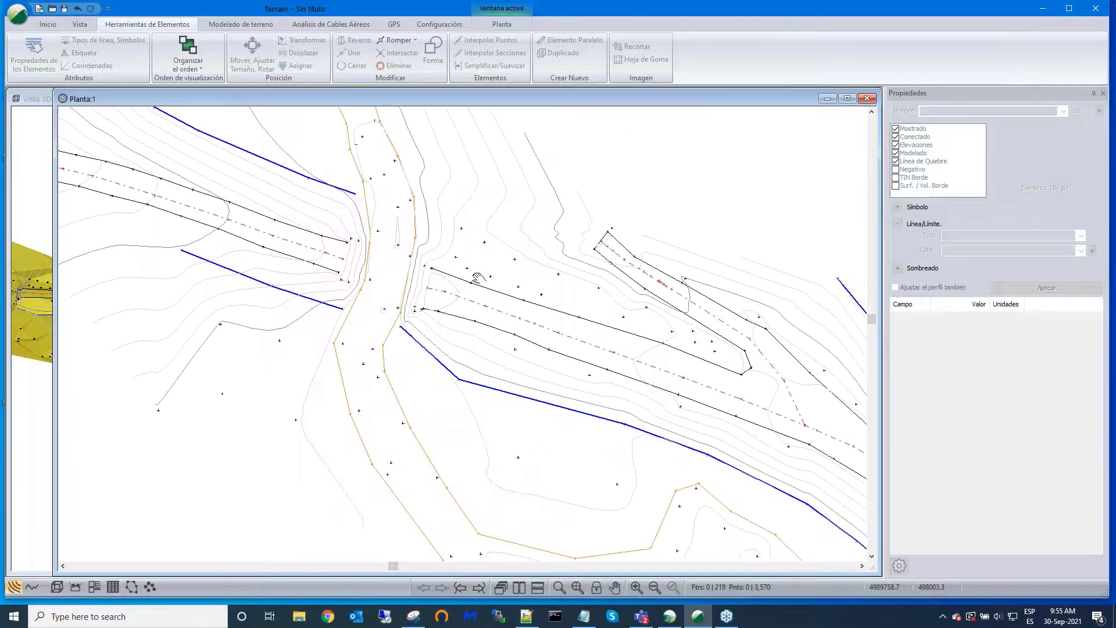
scroll(446, 279, "up", 2)
middle_click_drag(480, 309, 531, 368)
scroll(366, 311, "up", 1)
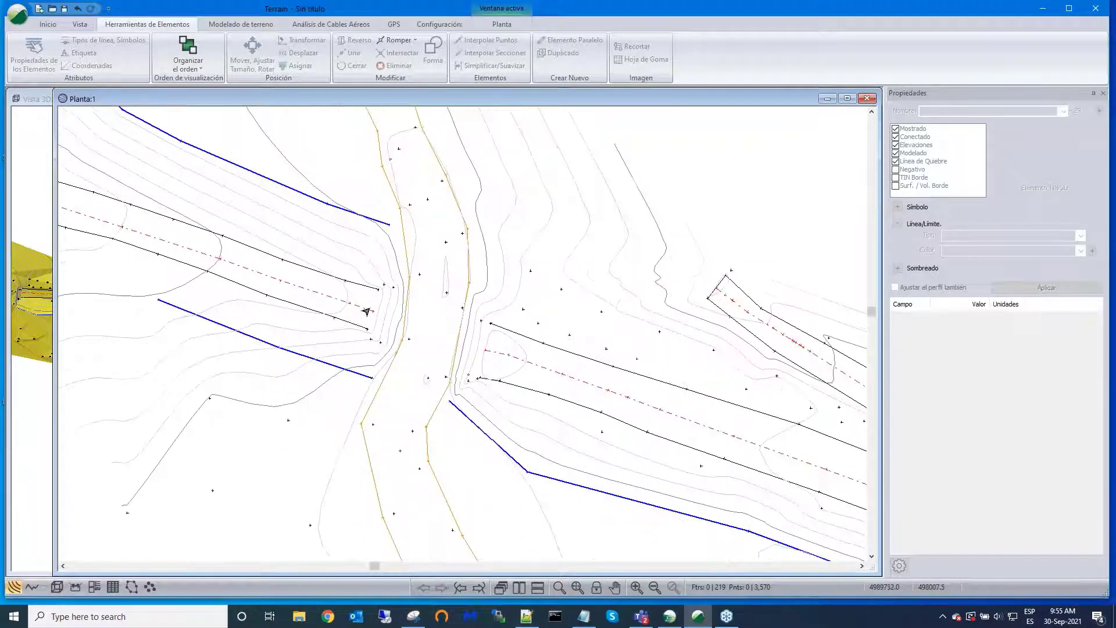
scroll(419, 319, "up", 1)
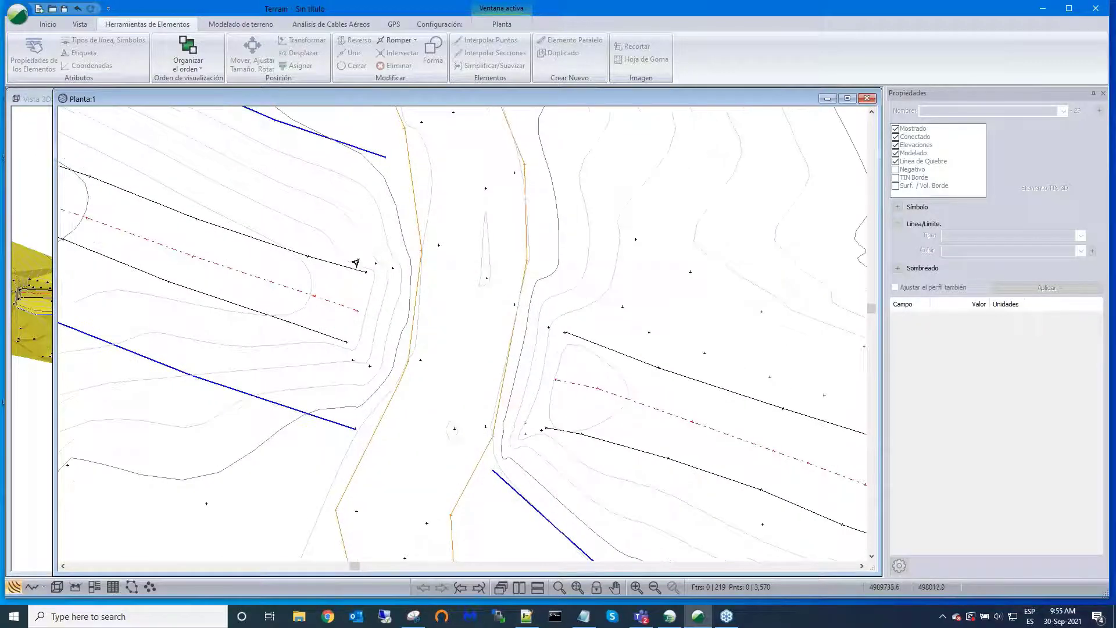
Step: Inspect the properties of the individual Sill1 points at the end of the western road section in the plan view
scroll(388, 303, "up", 2)
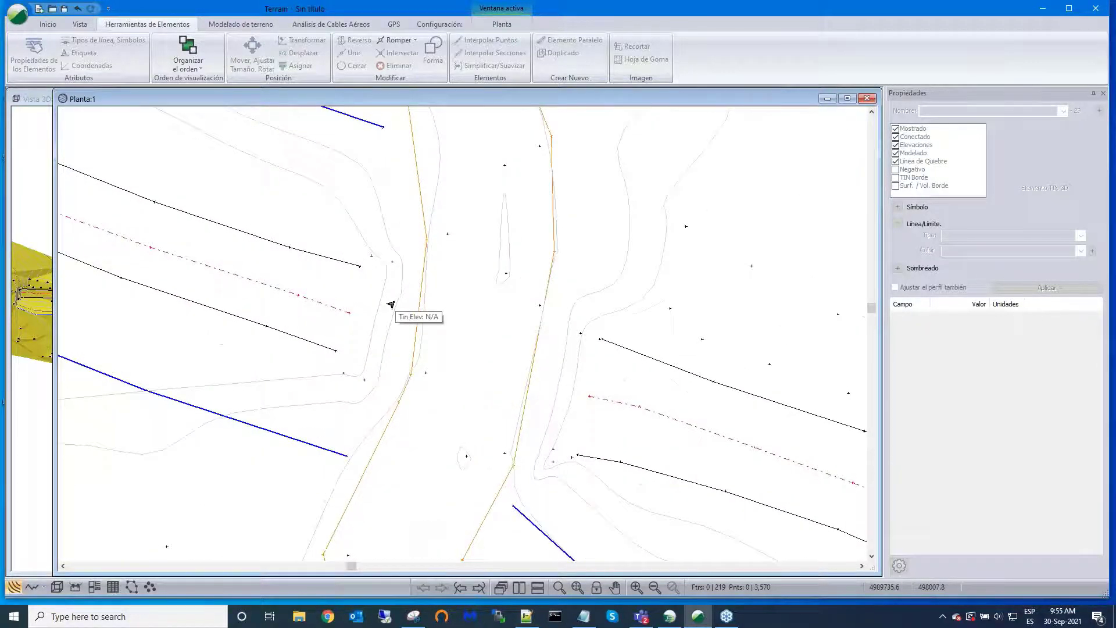
left_click(363, 249)
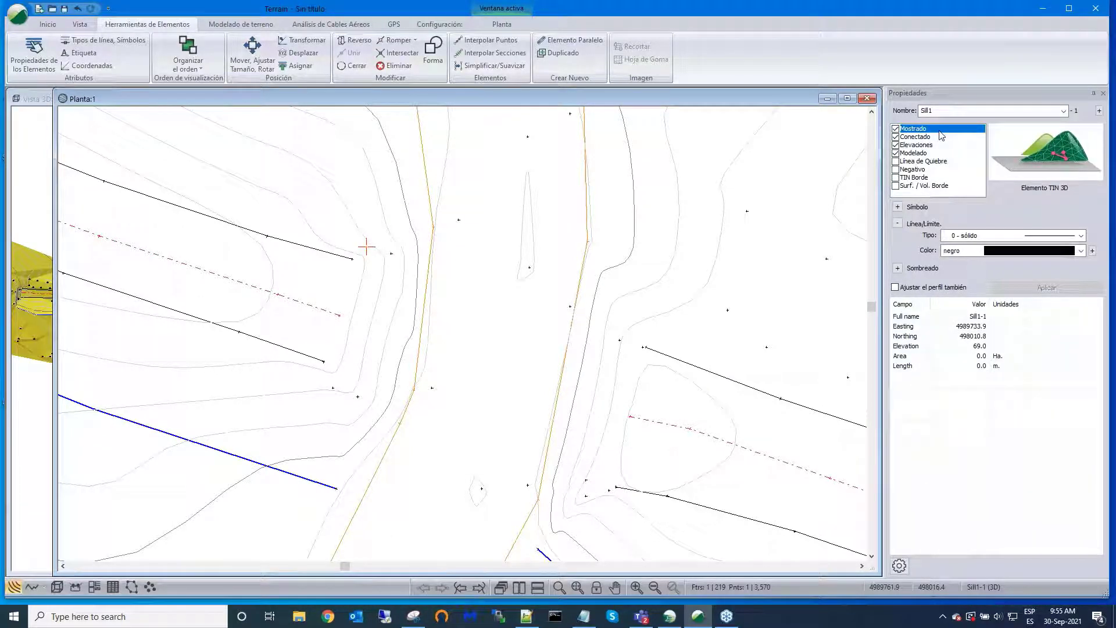
left_click(392, 253)
left_click(358, 397)
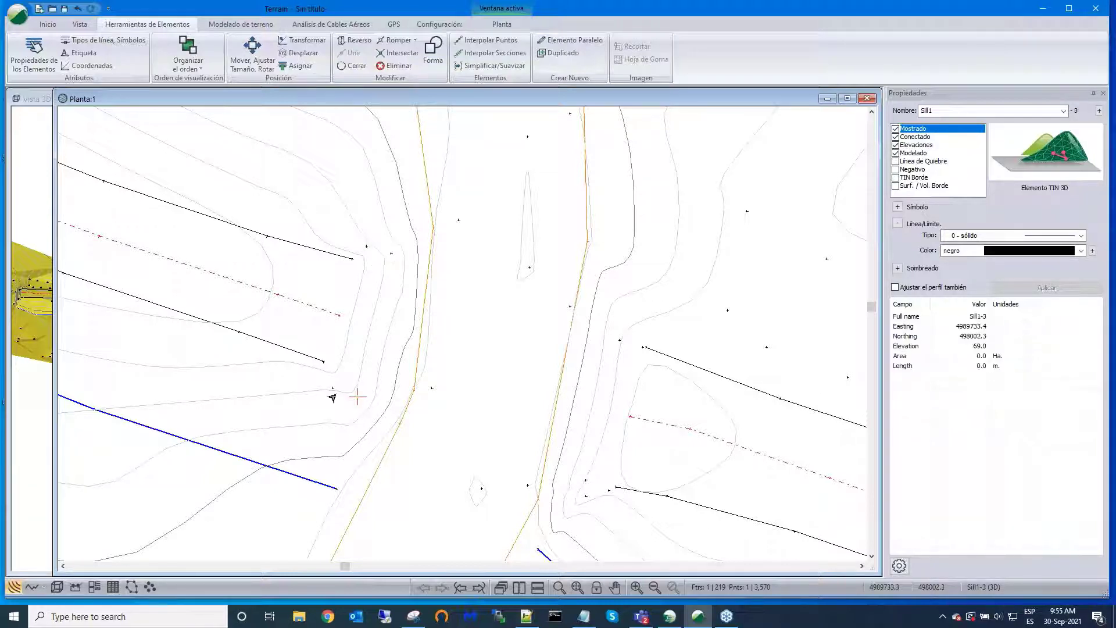
scroll(321, 393, "up", 2)
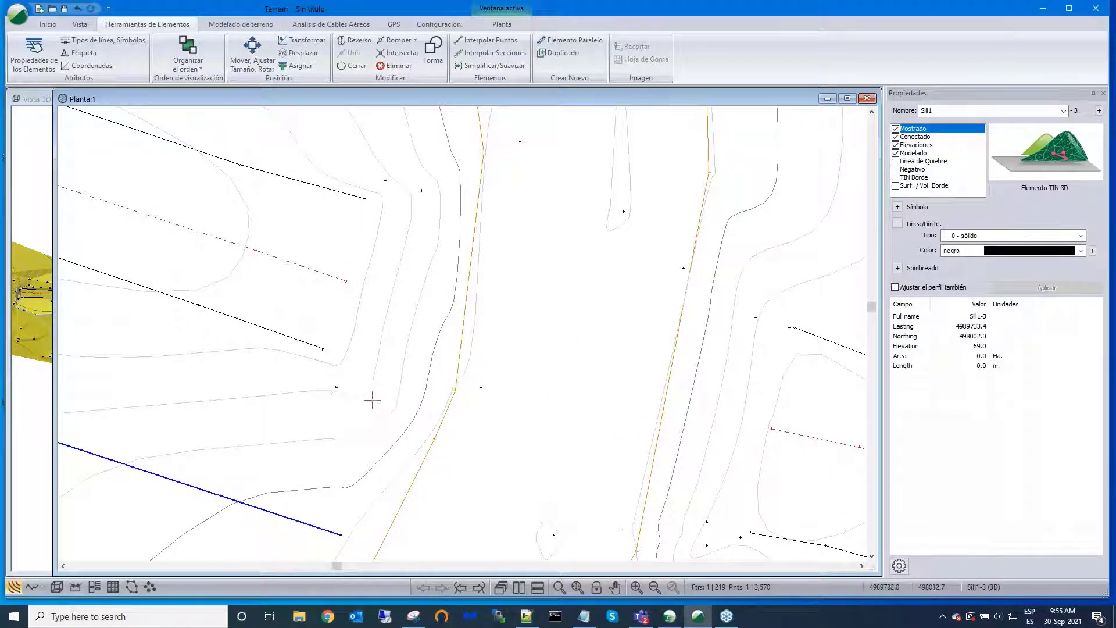
Step: Delete the contours (Eliminar contornos) from the terrain model
left_click(216, 26)
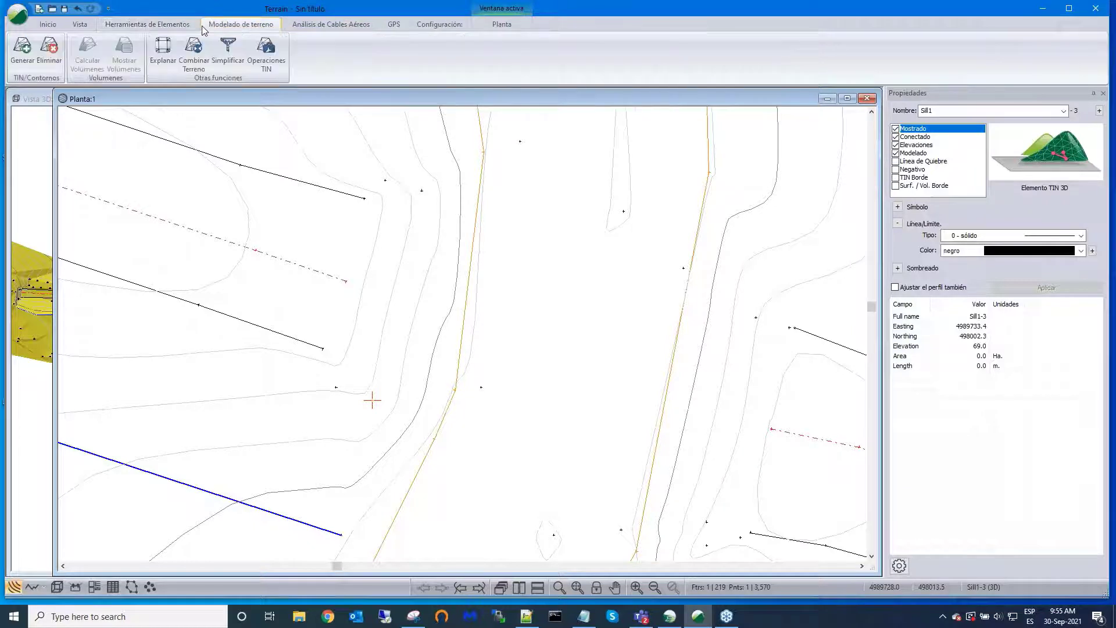
left_click(49, 47)
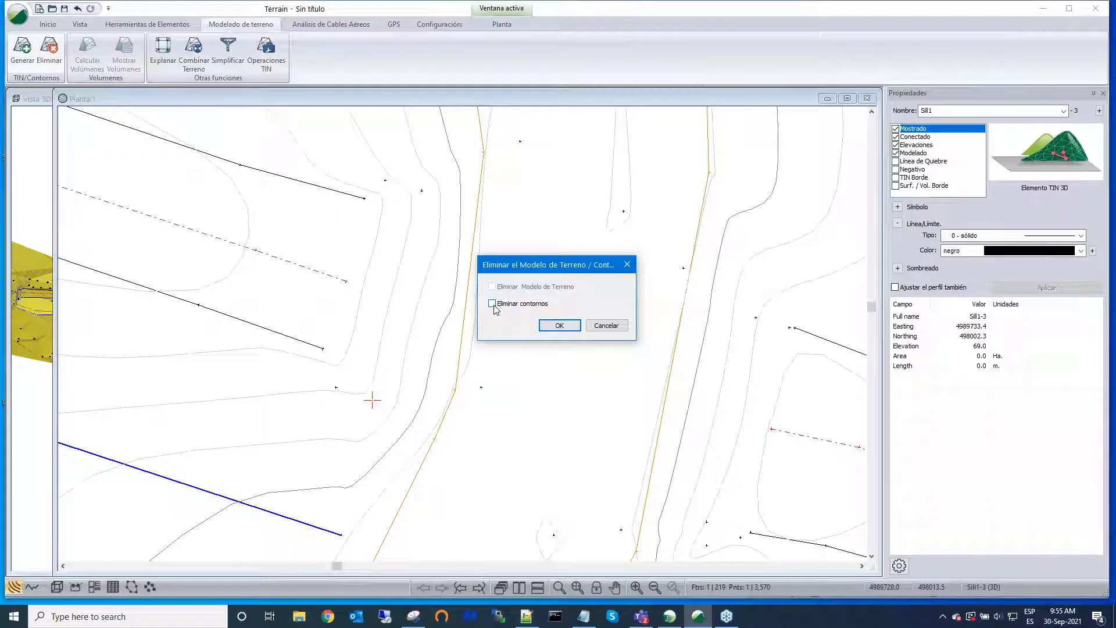
left_click(494, 304)
left_click(558, 326)
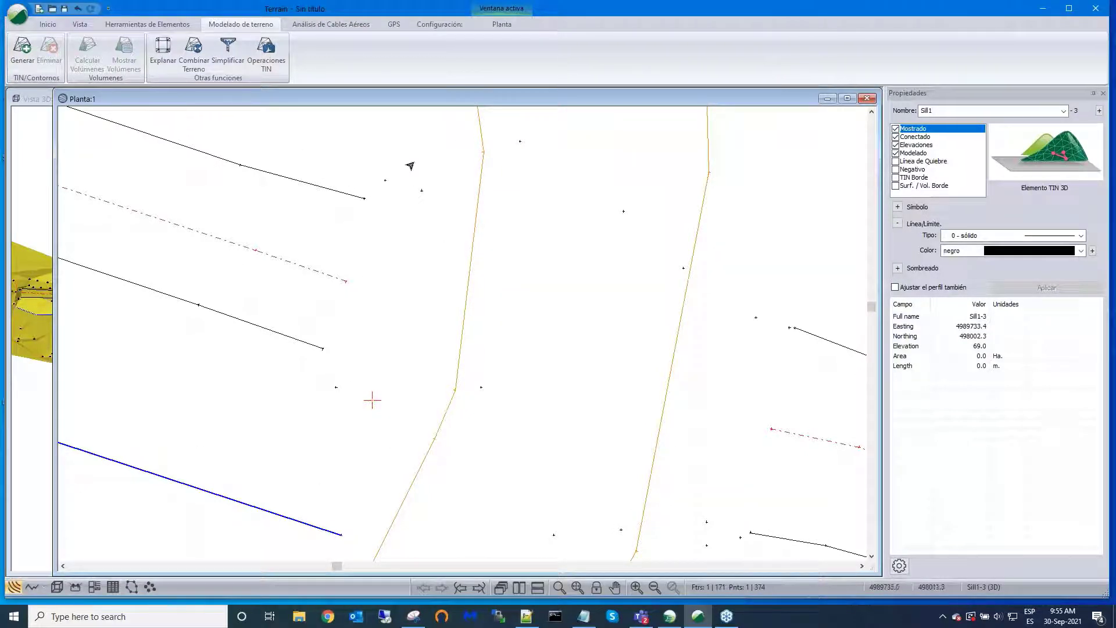
Step: Draw a new Sill1 element through the four sill points at the western road end, accepting the default elevation of 100.0
scroll(411, 167, "down", 1)
middle_click_drag(416, 172, 454, 224)
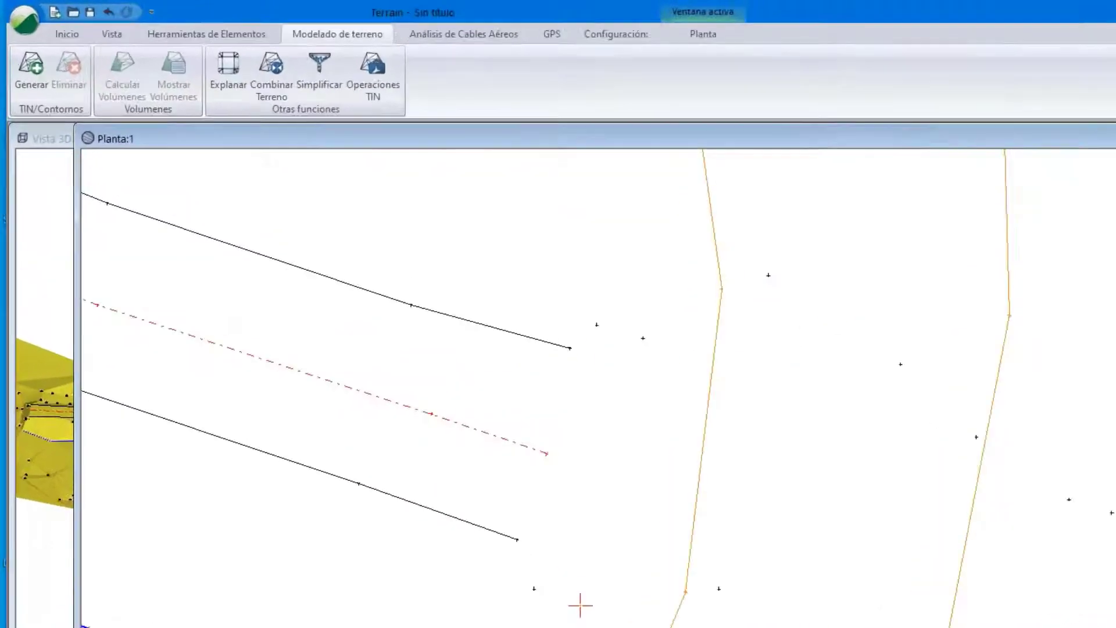
left_click(66, 35)
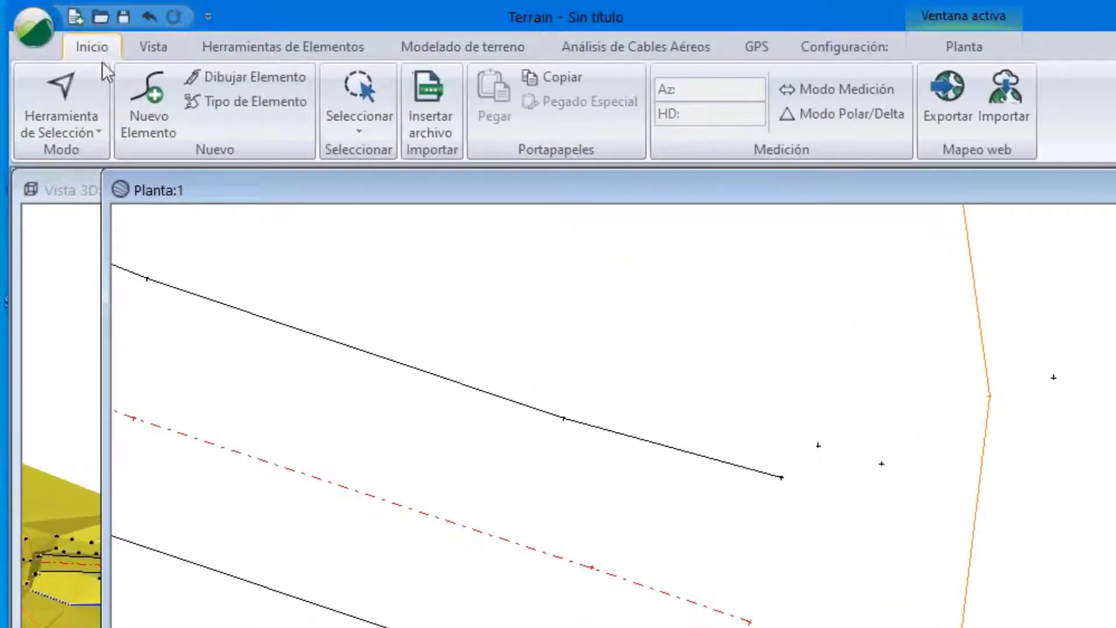
left_click(146, 100)
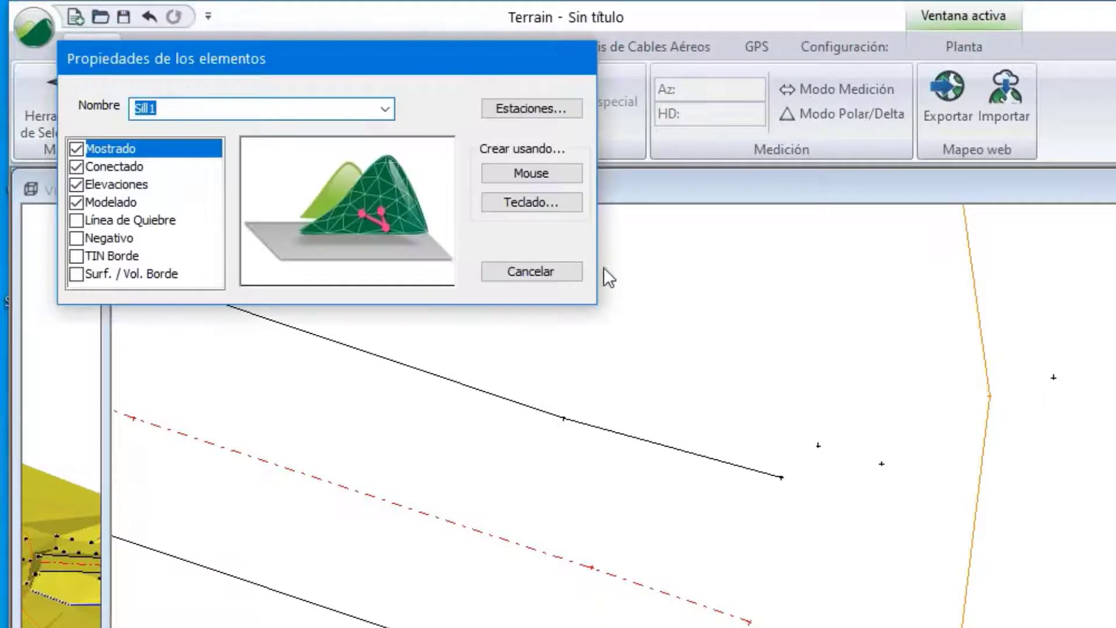
left_click(556, 179)
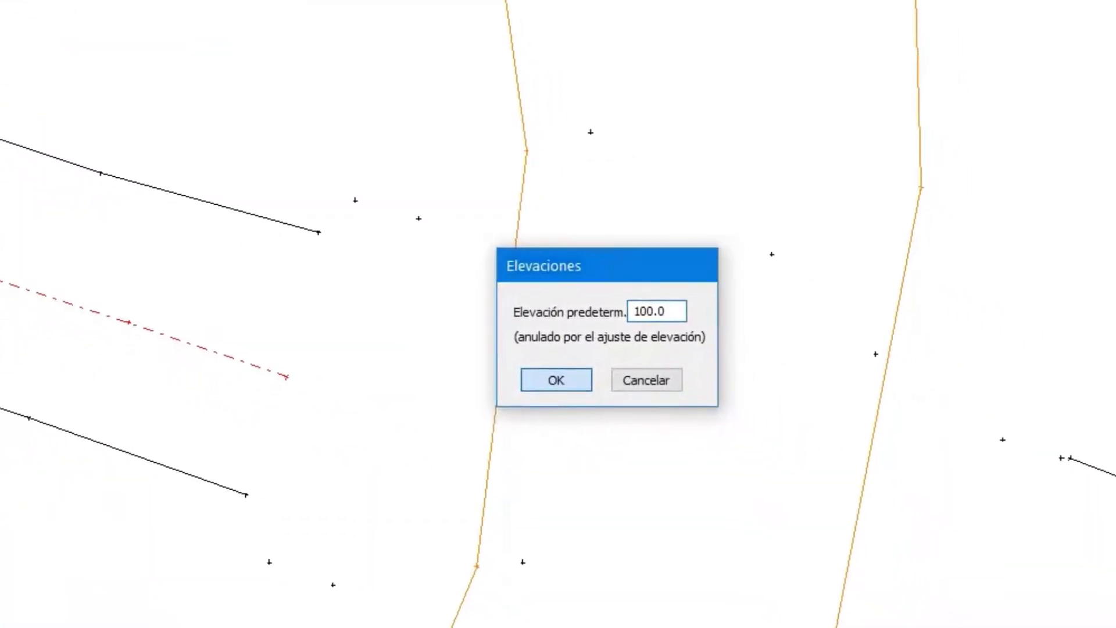
left_click(793, 512)
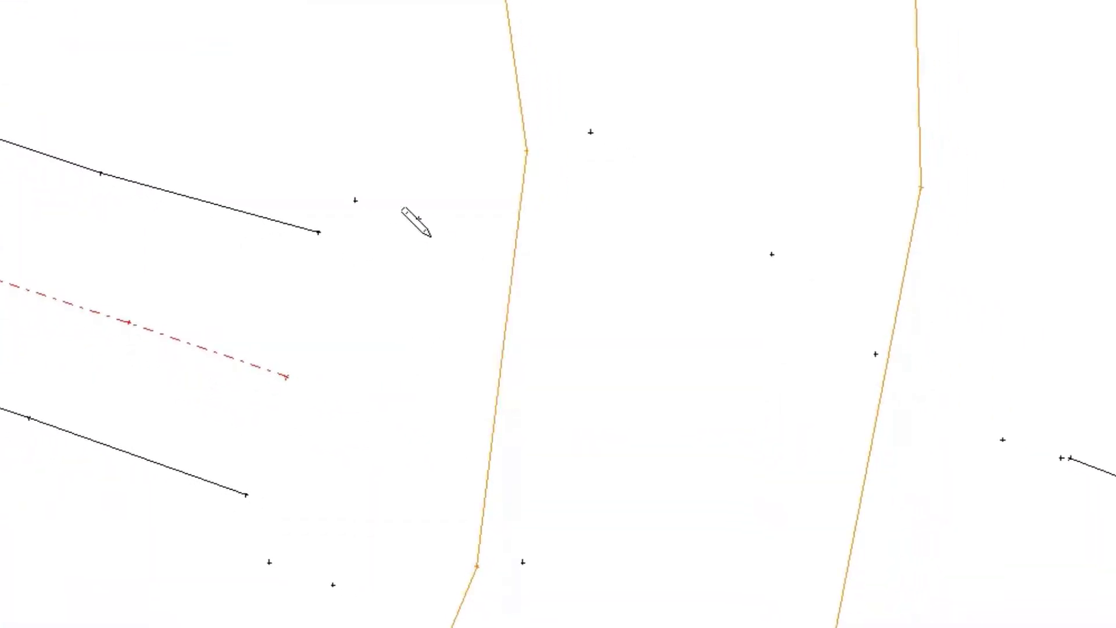
left_click(419, 218)
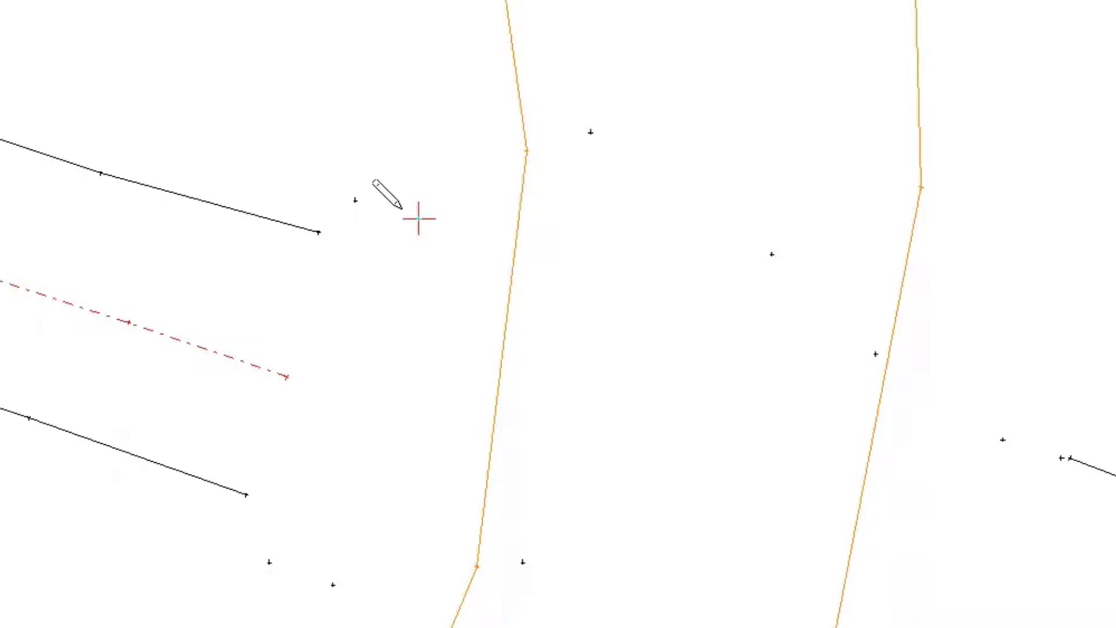
left_click(355, 202)
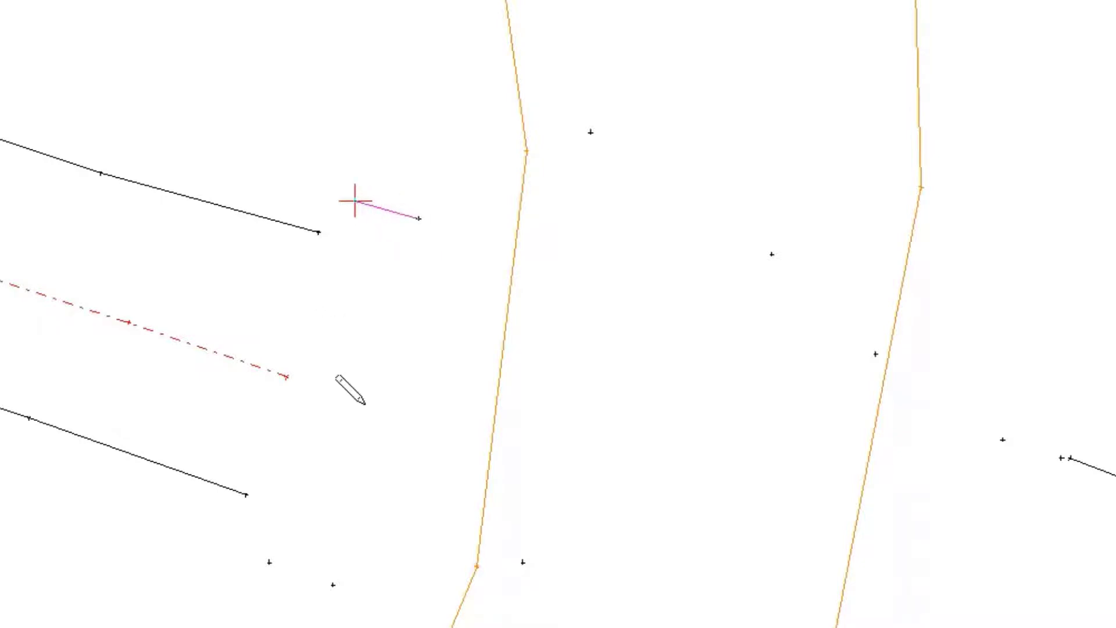
left_click(274, 545)
left_click(269, 563)
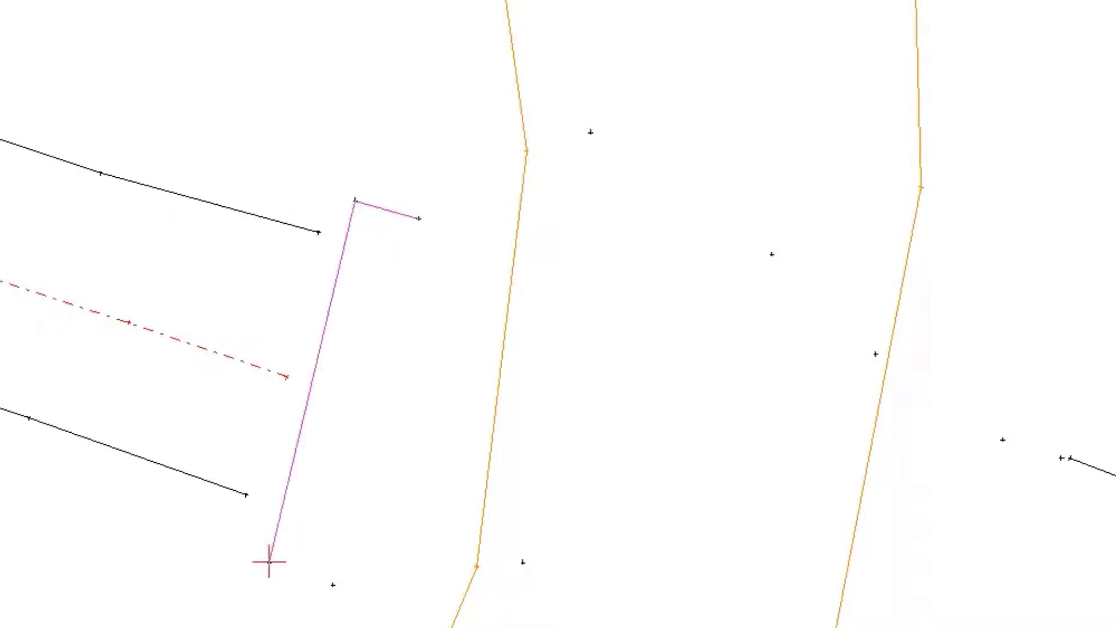
left_click(331, 584)
key("Return")
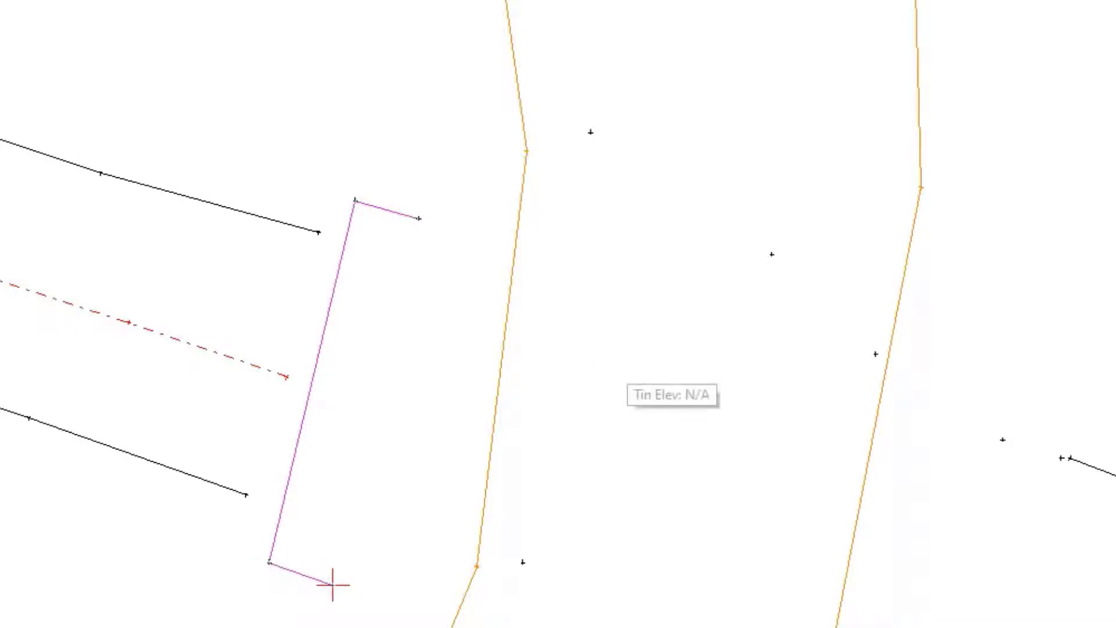
right_click(628, 382)
left_click(657, 402)
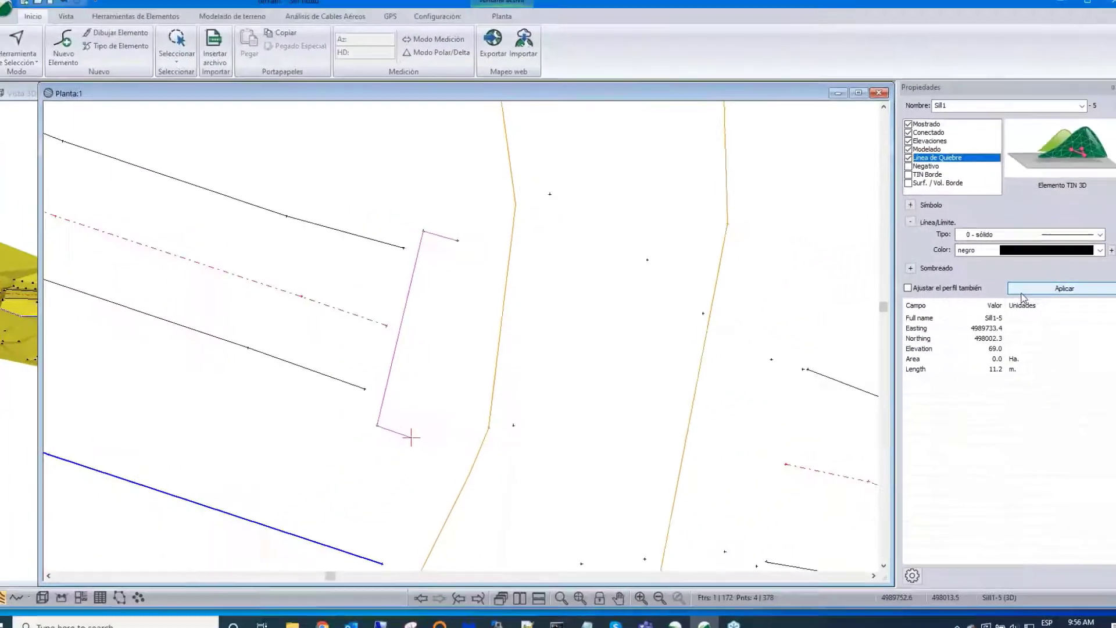
Step: Apply the breakline property (Línea de Quiebre) to the new Sill1 line and deselect it
left_click(1007, 287)
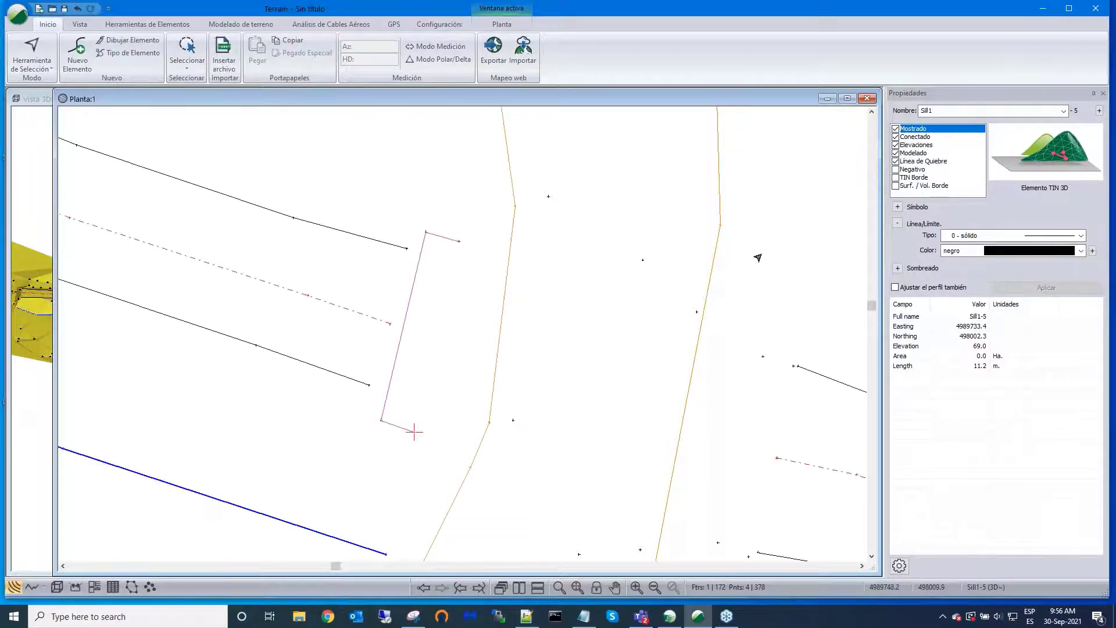
scroll(758, 257, "down", 3)
scroll(675, 211, "down", 3)
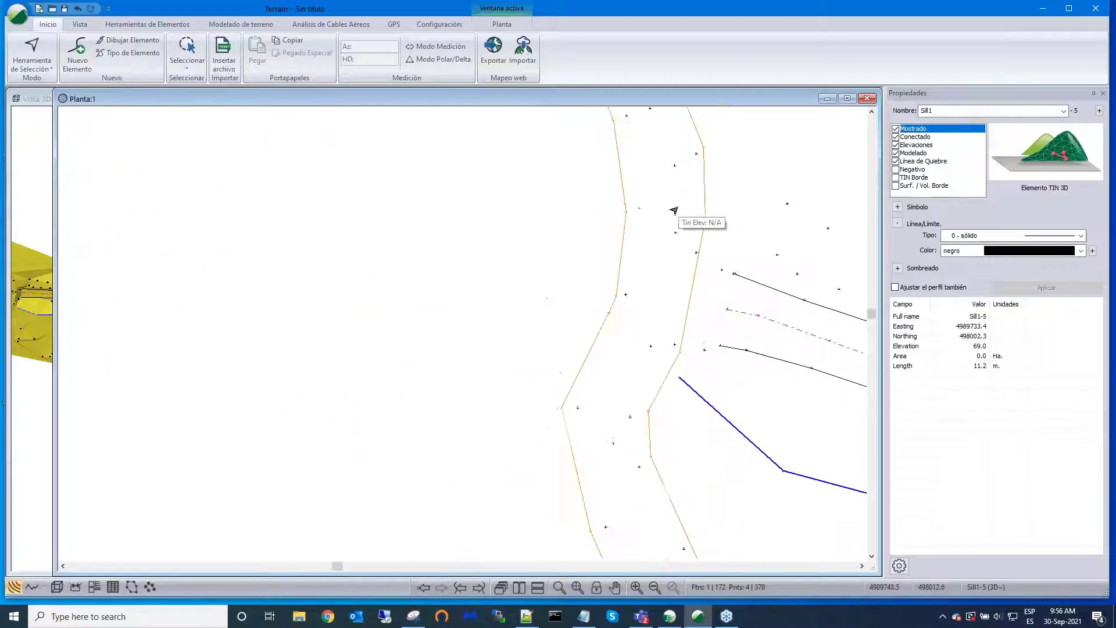
middle_click_drag(662, 216, 443, 168)
scroll(443, 167, "down", 5)
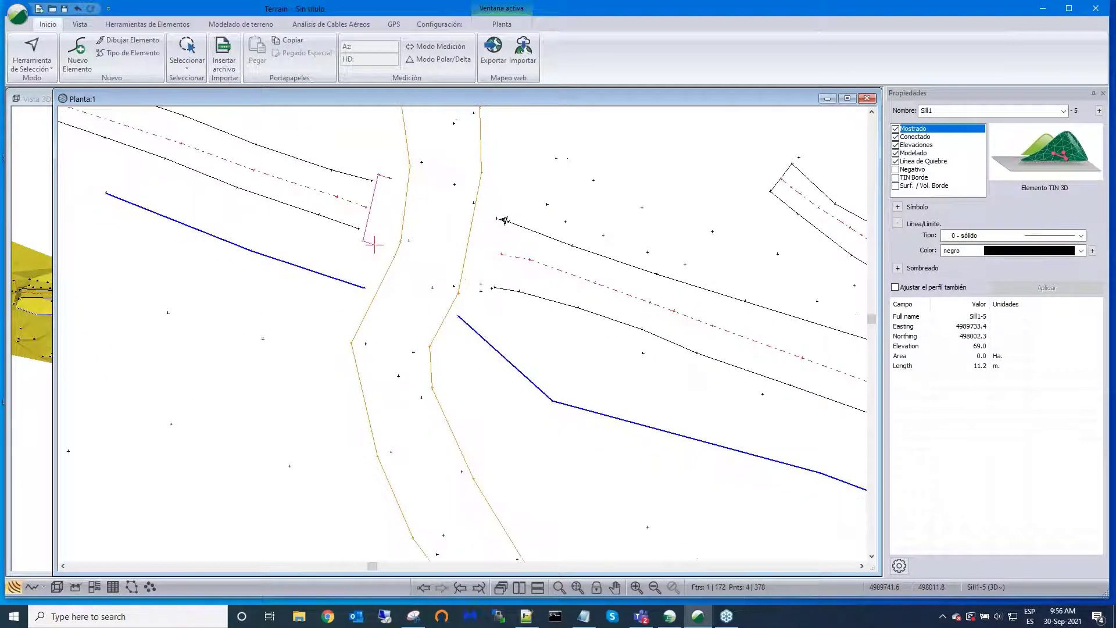
middle_click_drag(571, 220, 518, 242)
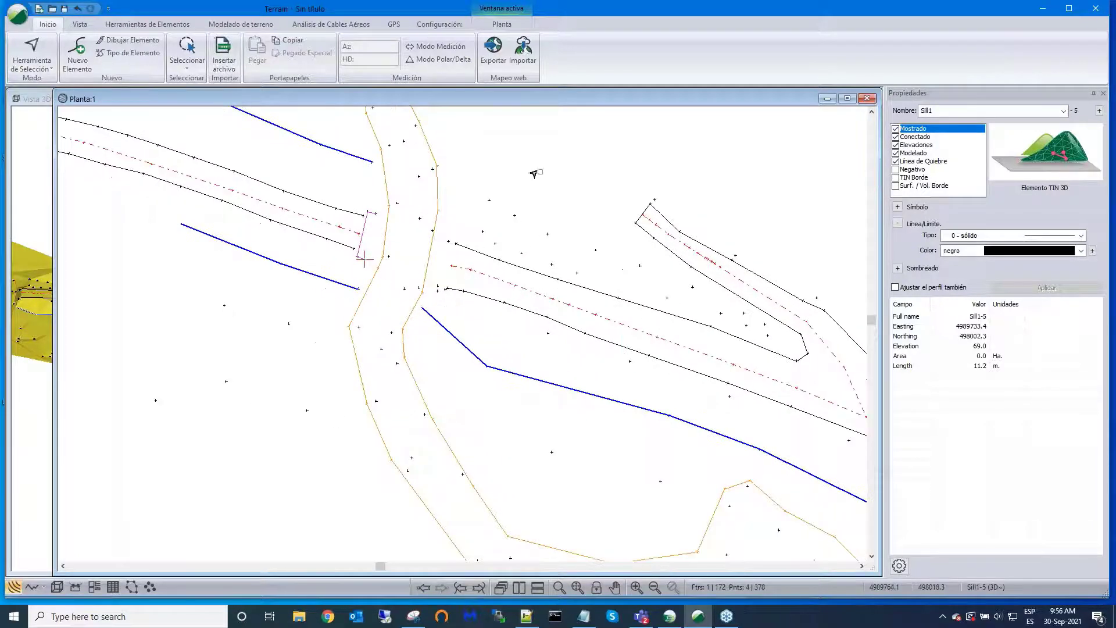
left_click(533, 173)
Step: Generate the terrain triangles and contours with a maximum side length of 120.00 and a major contour interval of 5
scroll(580, 196, "down", 1)
scroll(579, 197, "down", 1)
middle_click_drag(578, 192, 534, 239)
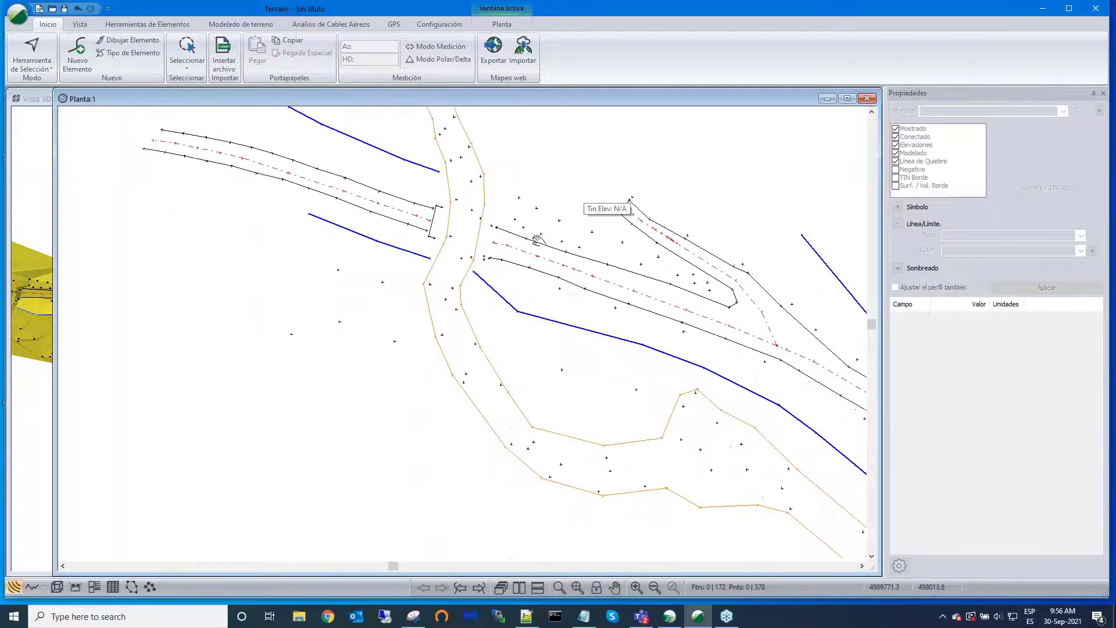
scroll(533, 239, "down", 1)
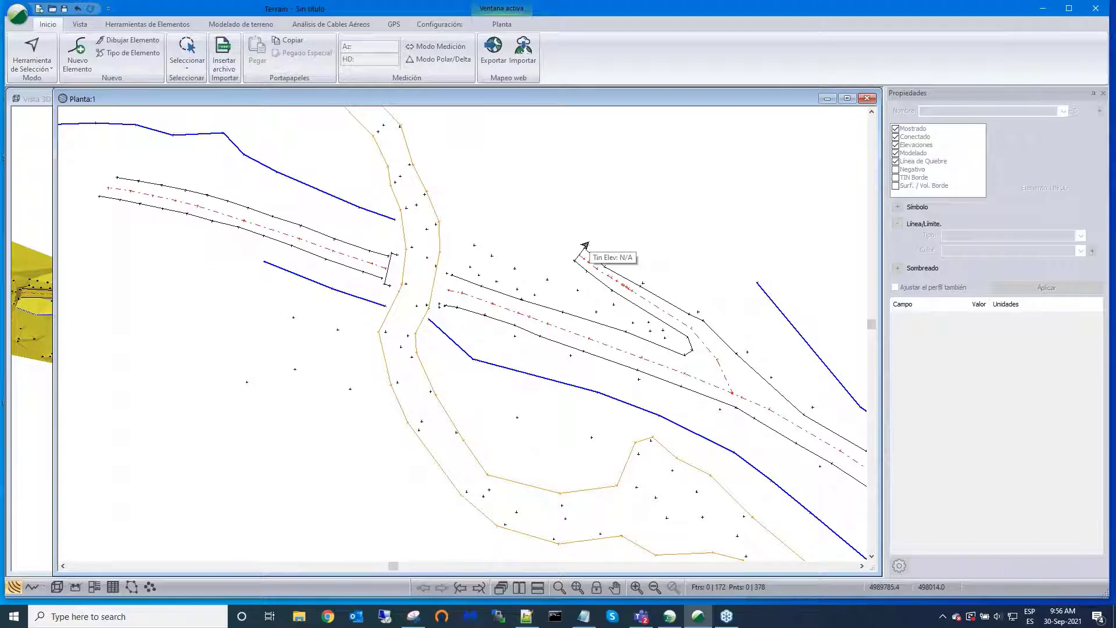
scroll(586, 244, "down", 3)
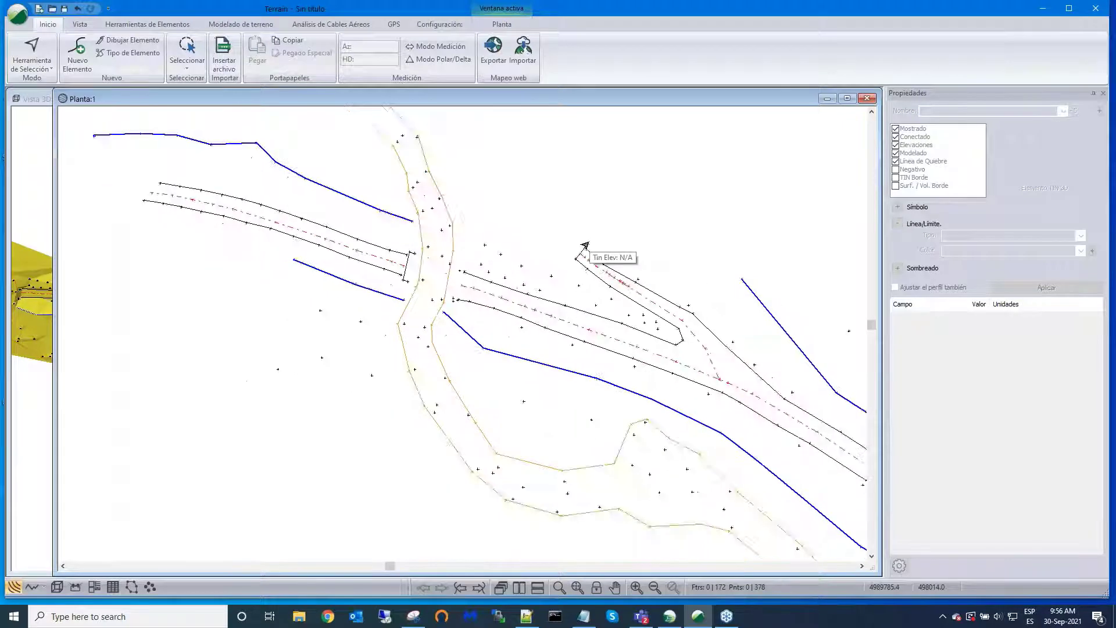
left_click(242, 26)
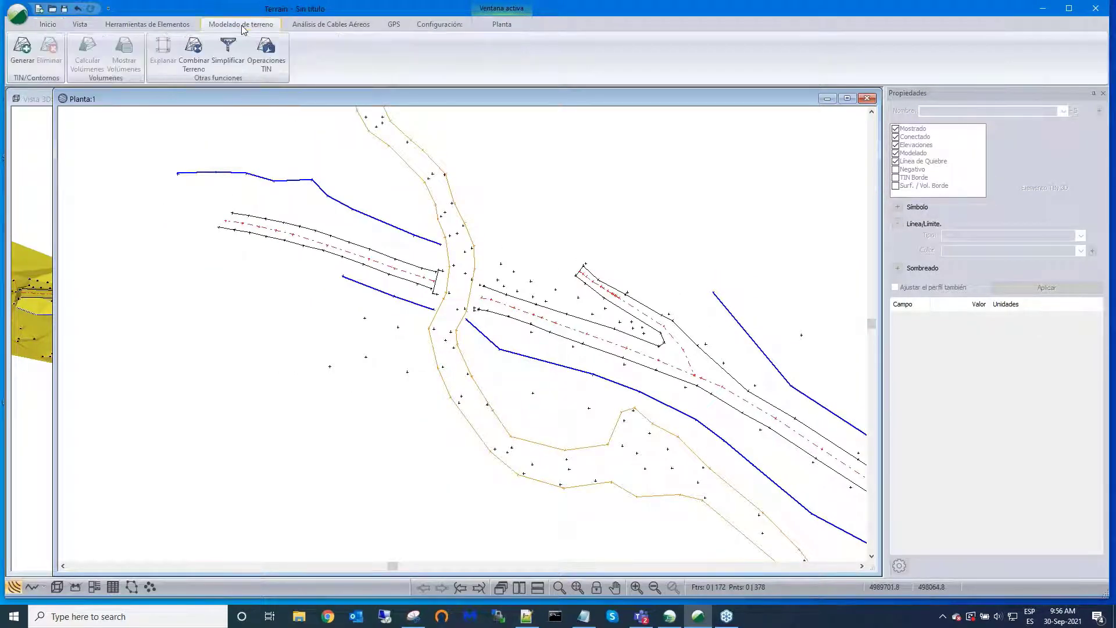
left_click(22, 50)
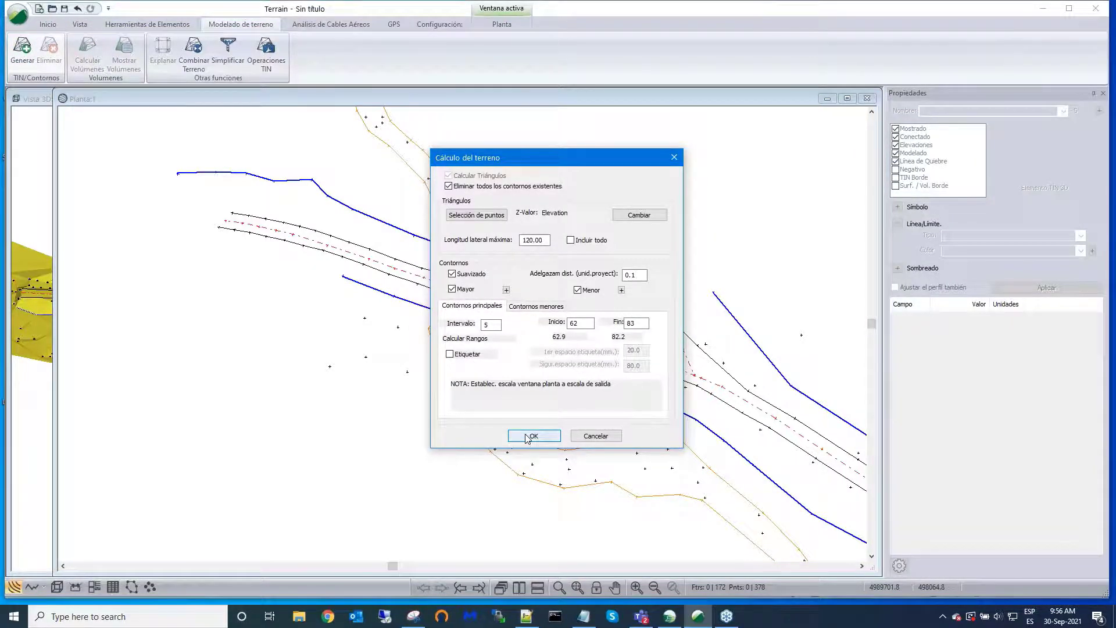
left_click(533, 436)
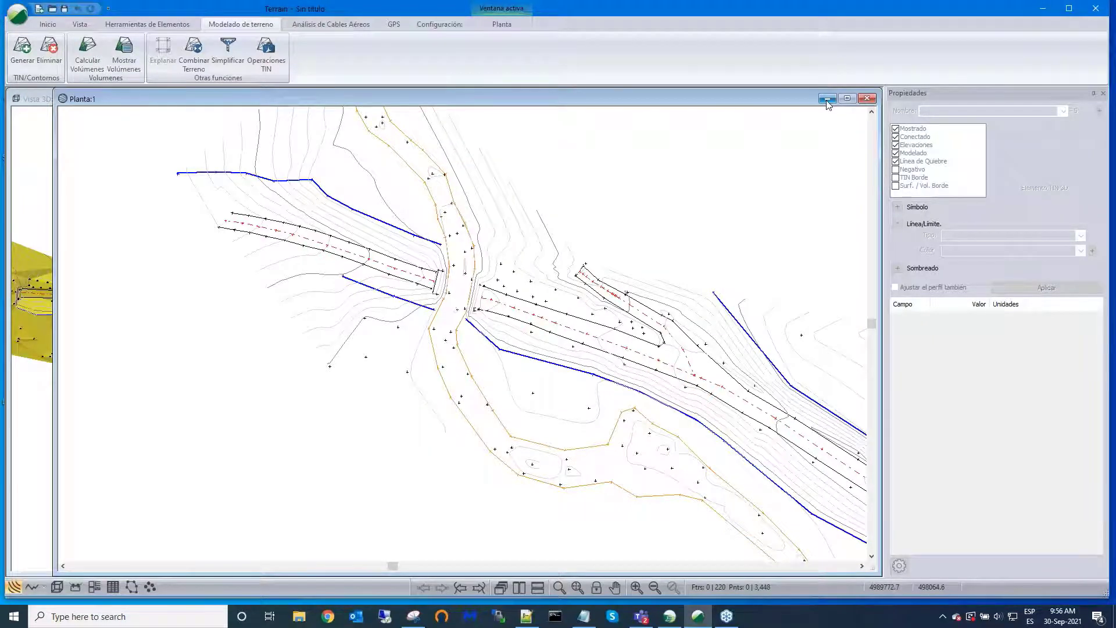
Step: Minimize the plan window and widen the 3D view to the full workspace
left_click(827, 99)
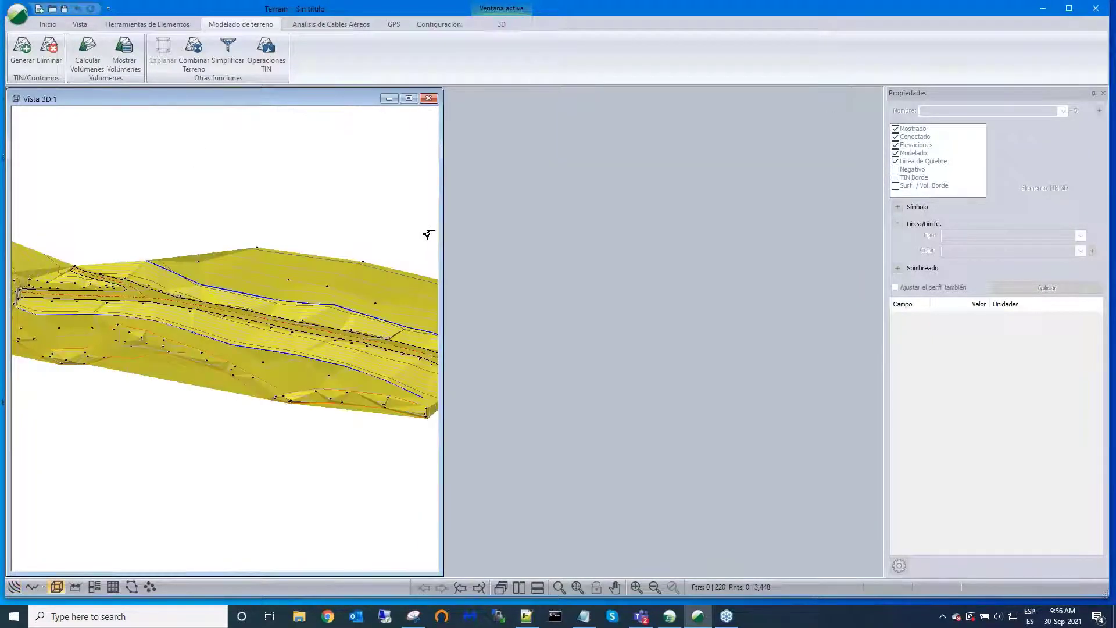
left_click_drag(440, 253, 877, 256)
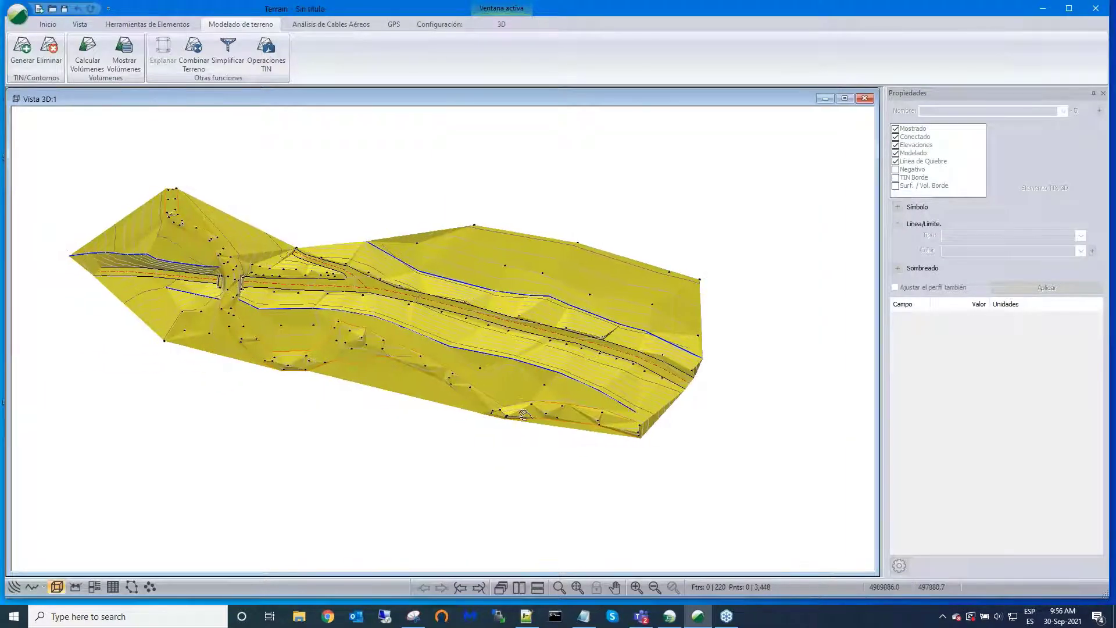
middle_click_drag(524, 415, 562, 444)
scroll(556, 393, "up", 3)
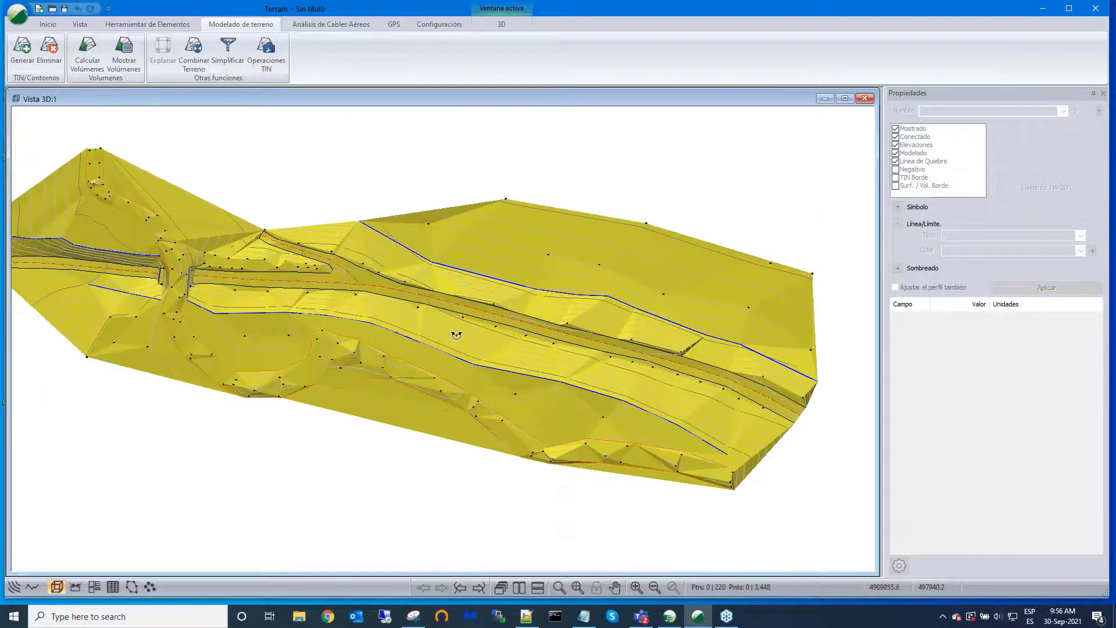
Step: Examine the regenerated terrain in 3D around the stream channel and the sills at both road ends
middle_click_drag(457, 335, 630, 319)
scroll(426, 336, "up", 1)
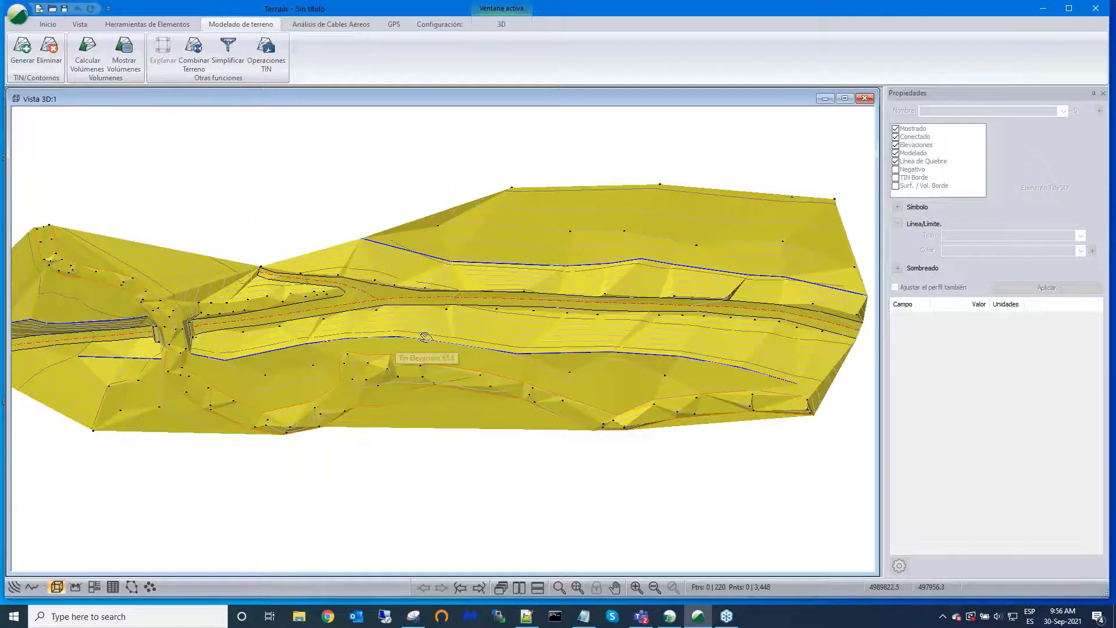
middle_click_drag(427, 337, 465, 312)
scroll(465, 311, "up", 1)
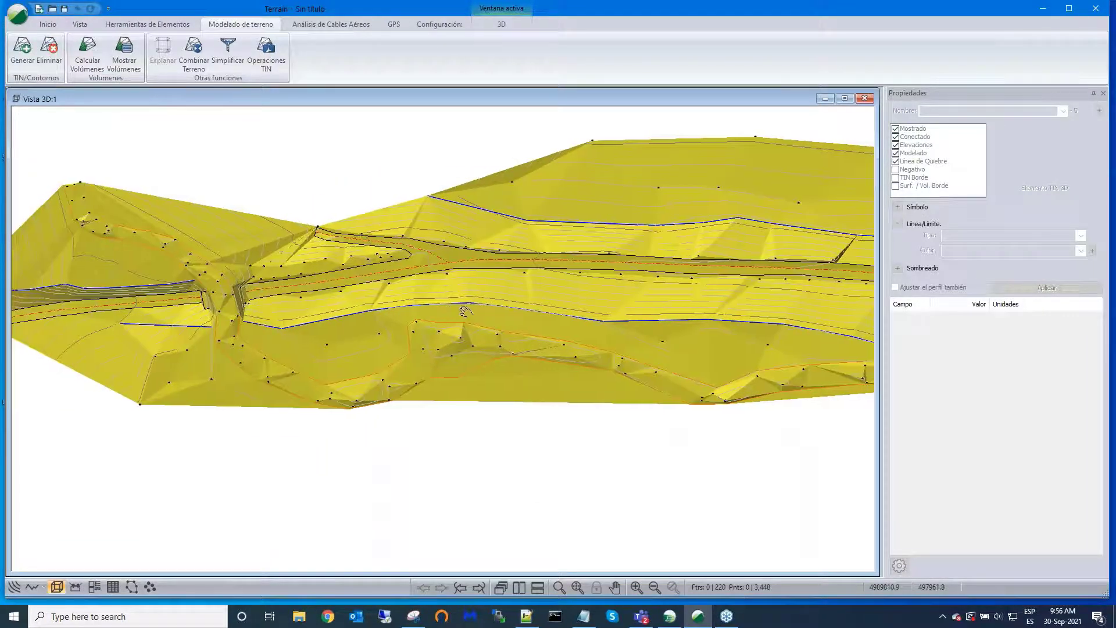
scroll(465, 311, "up", 5)
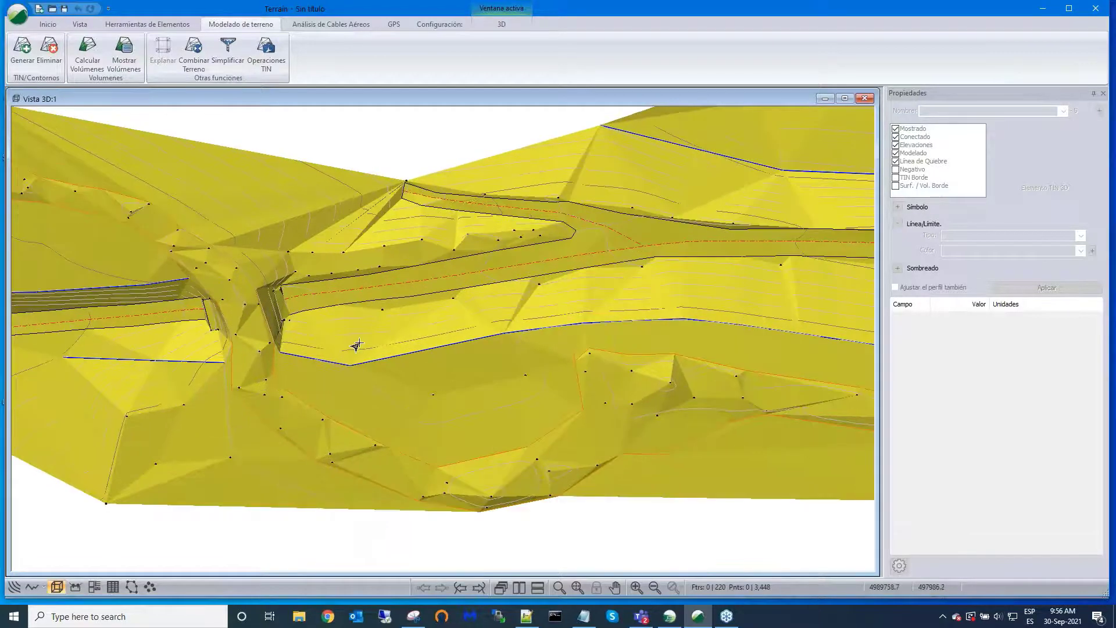
left_click_drag(357, 346, 349, 319)
scroll(330, 303, "up", 2)
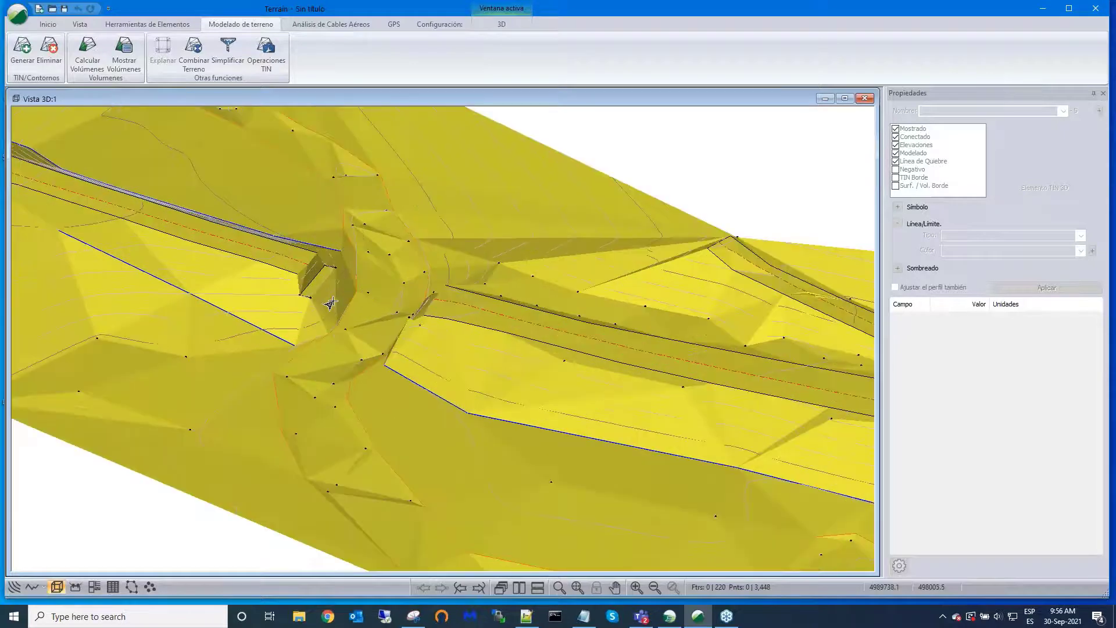
left_click_drag(298, 349, 504, 327)
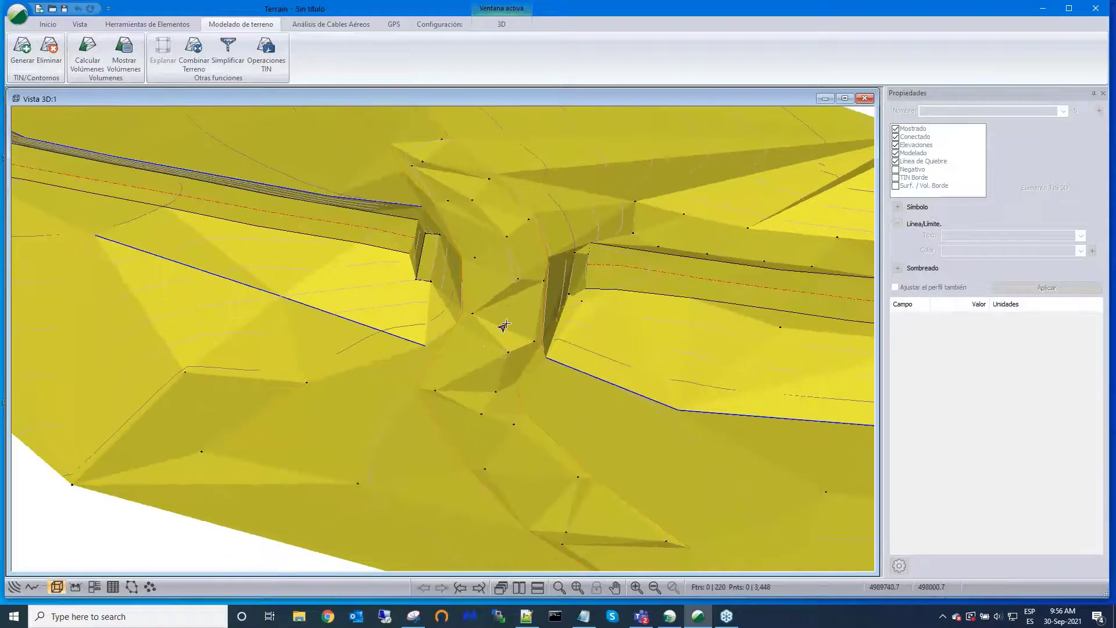
Step: Survey the whole terrain surface in 3D, following the road corridor away from the stream crossing
scroll(505, 324, "down", 5)
scroll(573, 314, "down", 2)
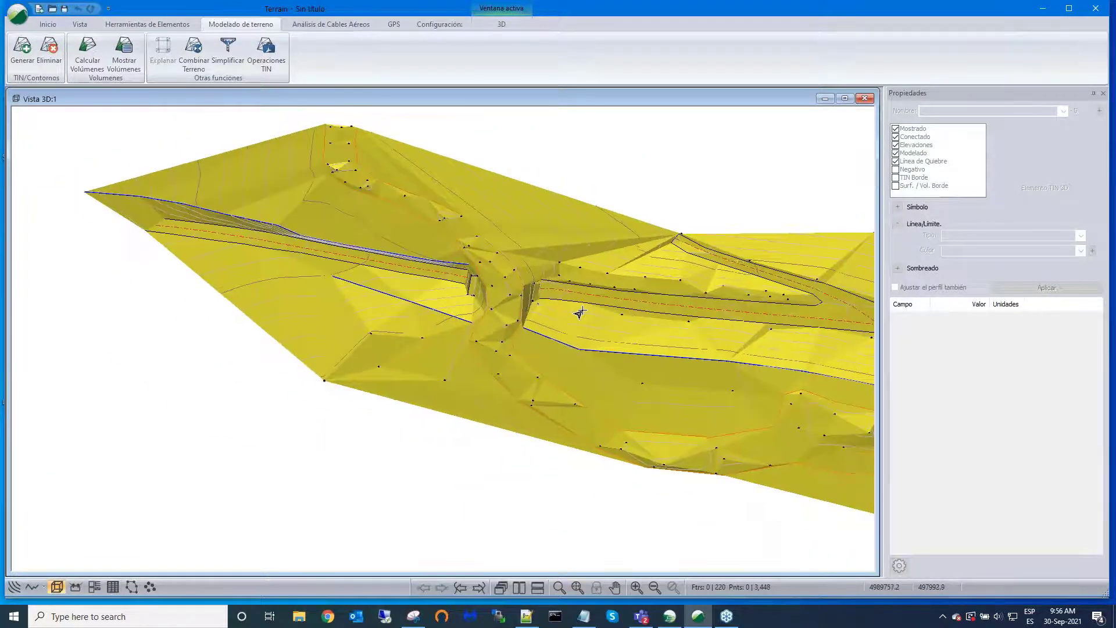
scroll(580, 314, "down", 4)
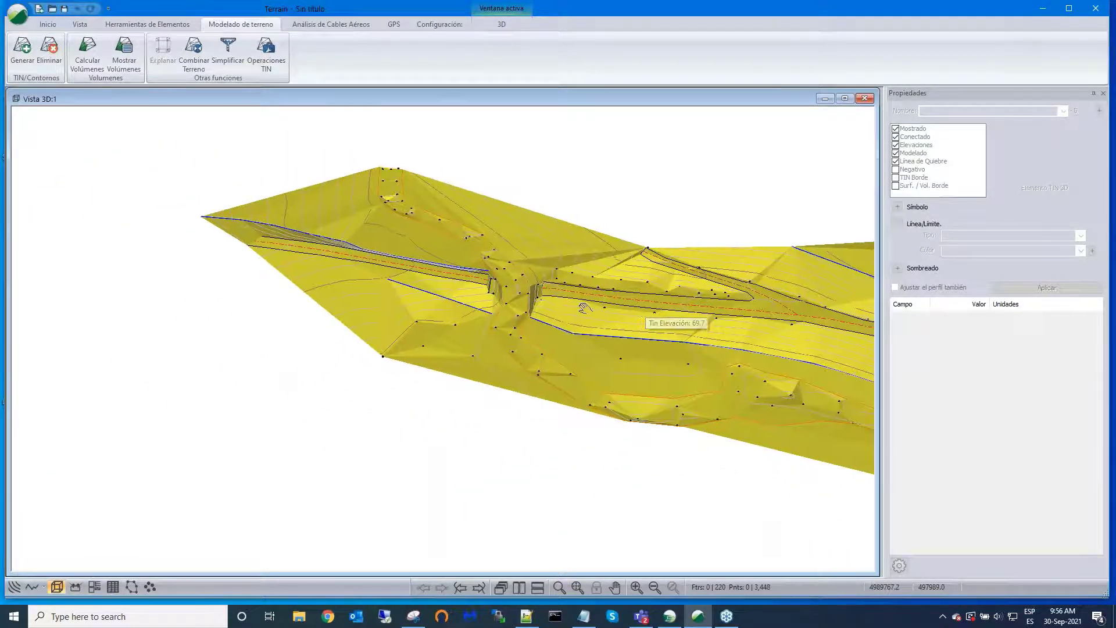
middle_click_drag(584, 308, 537, 308)
middle_click_drag(647, 311, 333, 284)
scroll(525, 261, "down", 2)
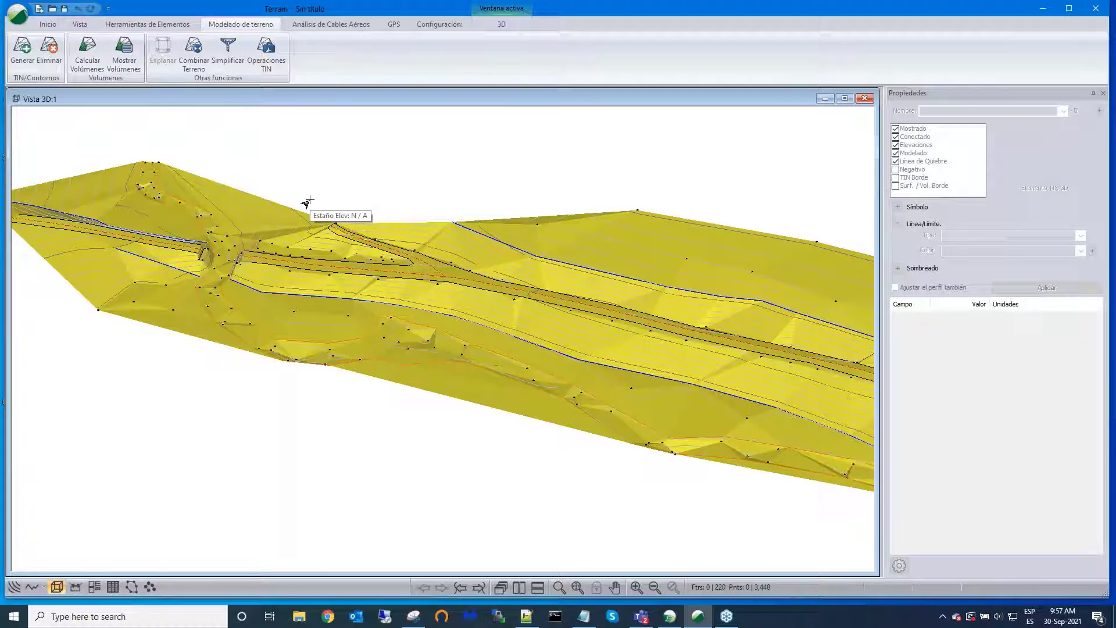
Step: Start a new terrain without saving the changes to the current one
left_click(18, 14)
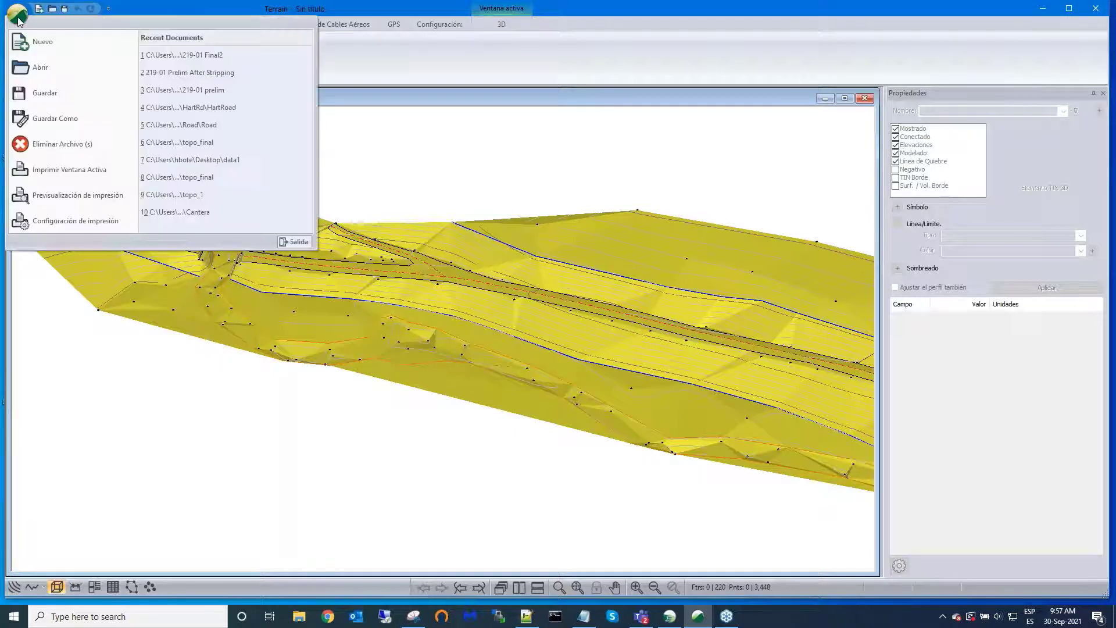
left_click(42, 42)
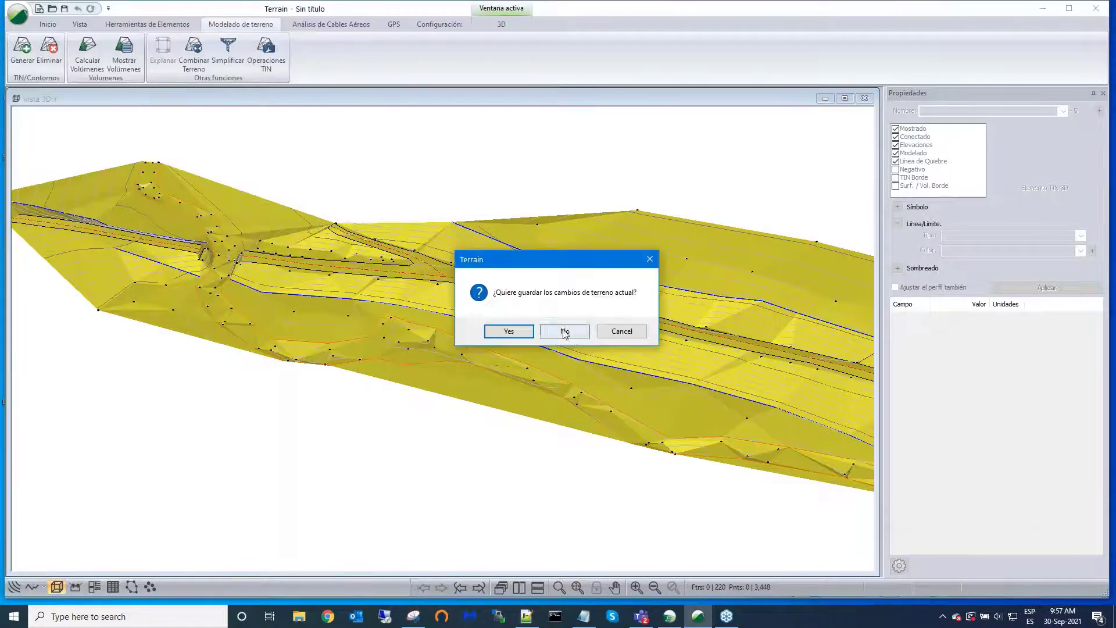
left_click(563, 332)
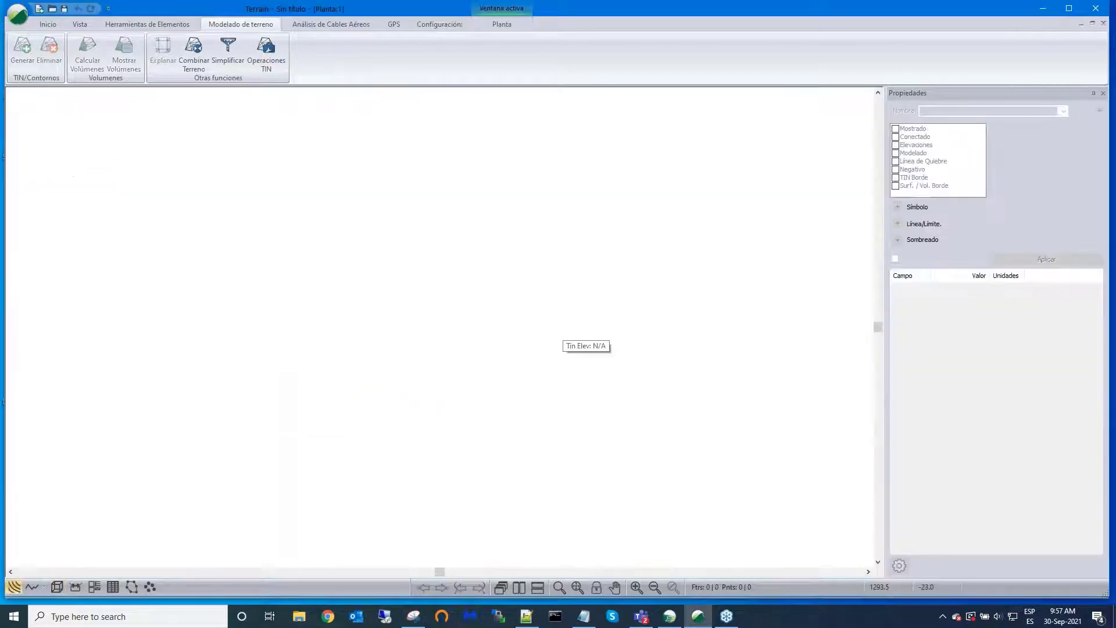
Step: Load the import formats from TotalStn.iop in the module configuration, discarding the changes to the current import/export options
left_click(440, 24)
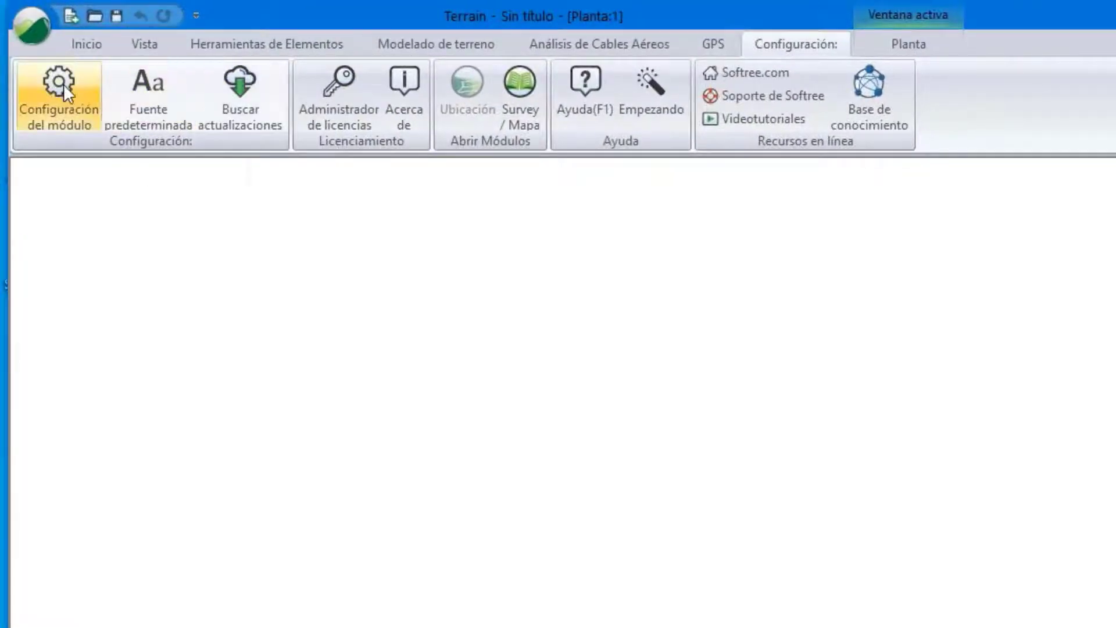
left_click(59, 84)
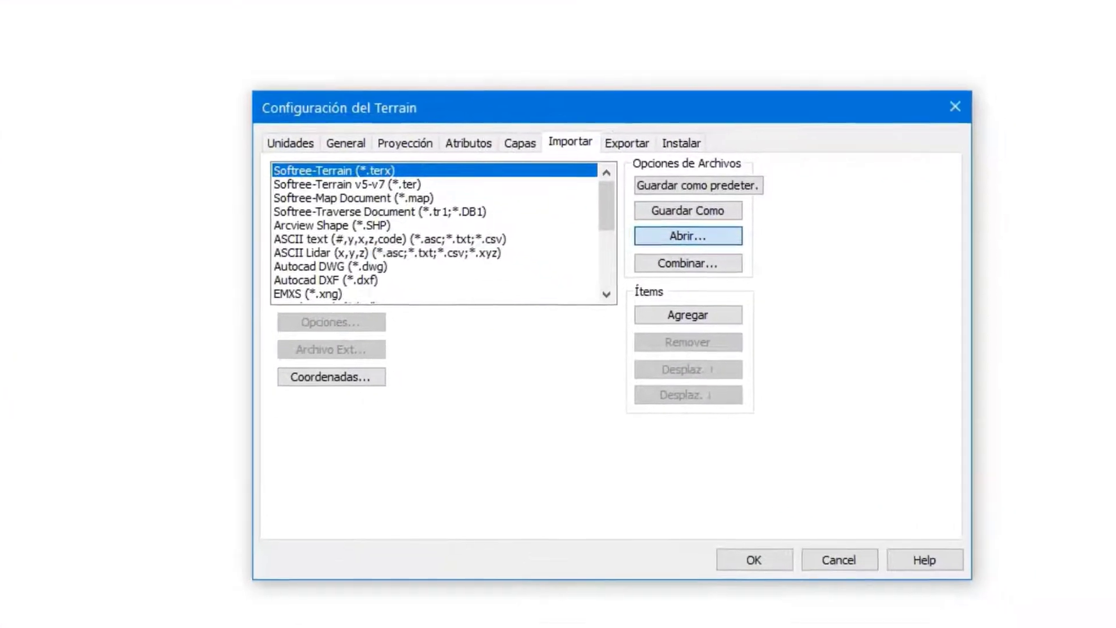
left_click(688, 236)
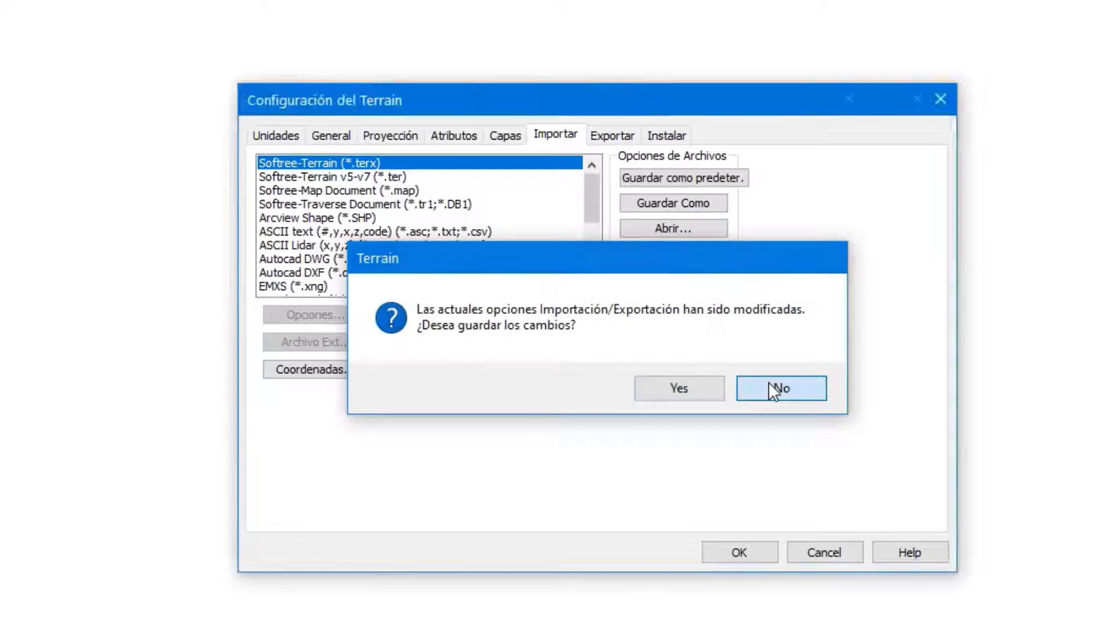
left_click(769, 384)
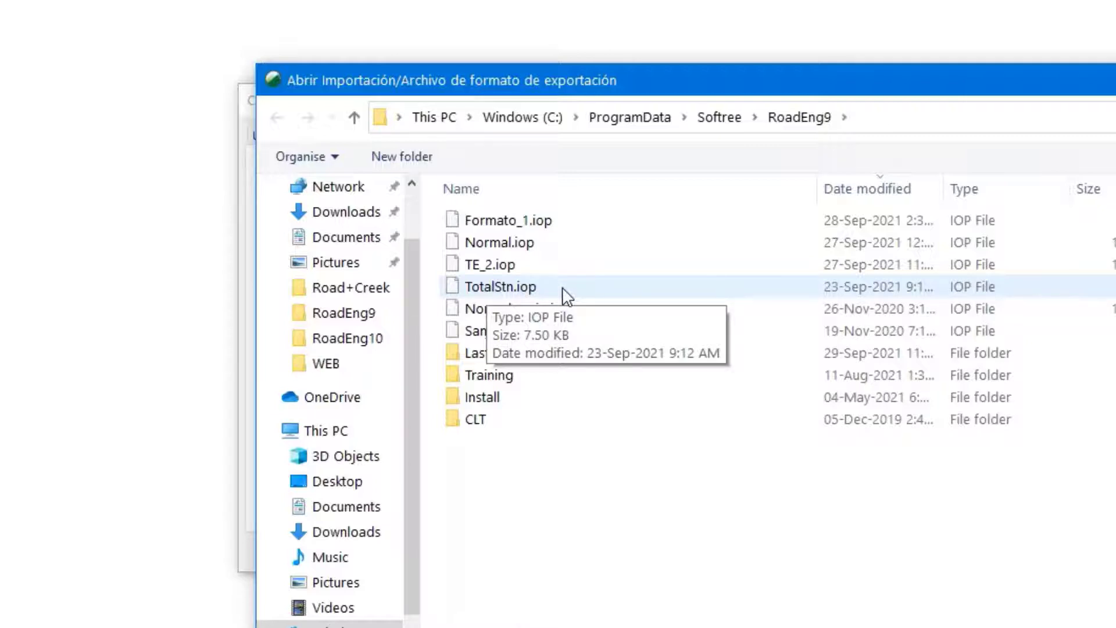
left_click(512, 298)
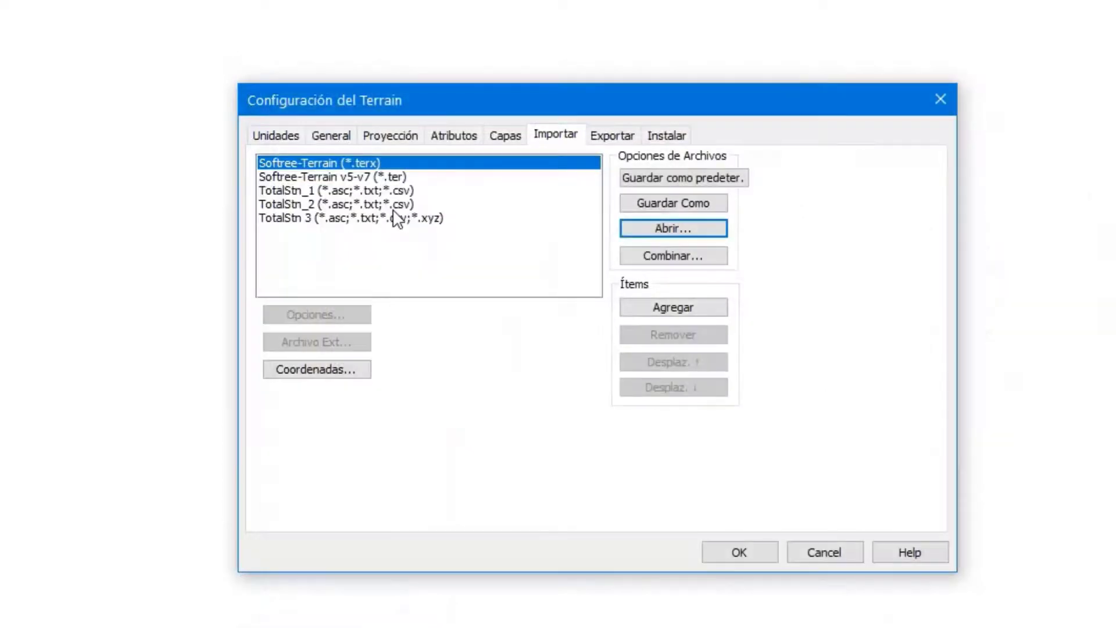
Step: Look through the TotalStn_1, TotalStn_2 and TotalStn 3 import formats and accept the Terrain configuration
left_click(280, 192)
left_click(277, 204)
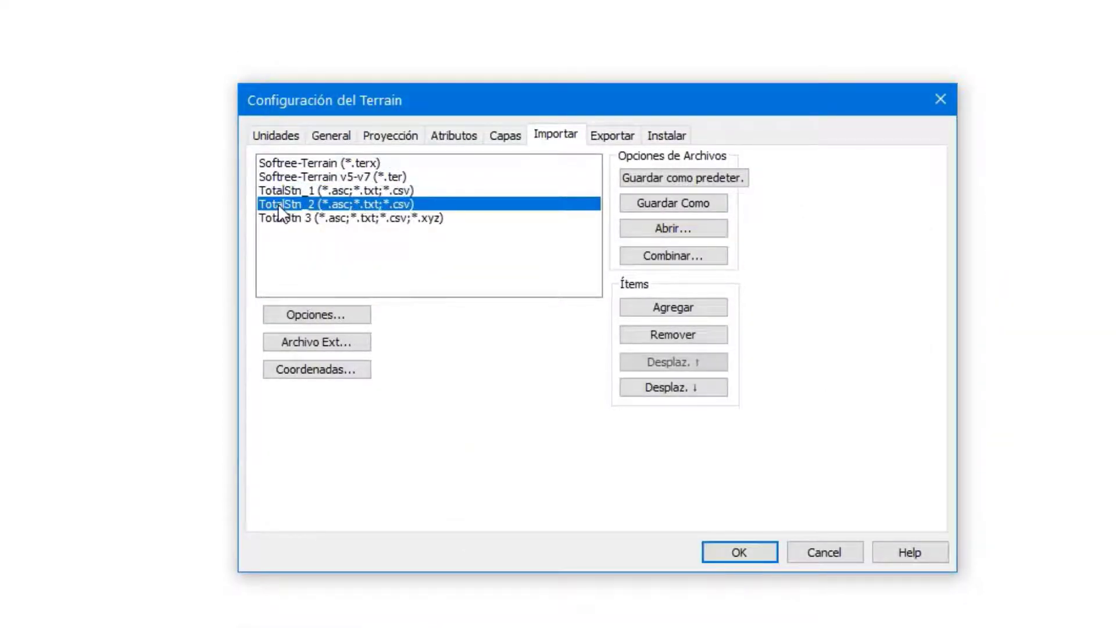
left_click(280, 218)
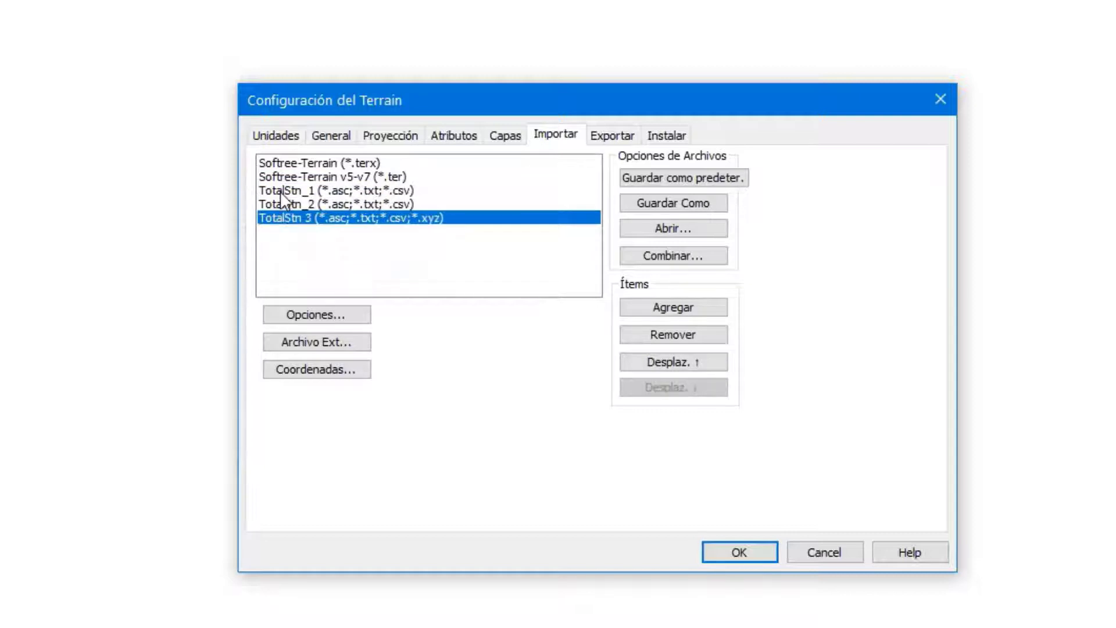
left_click(281, 191)
left_click(280, 202)
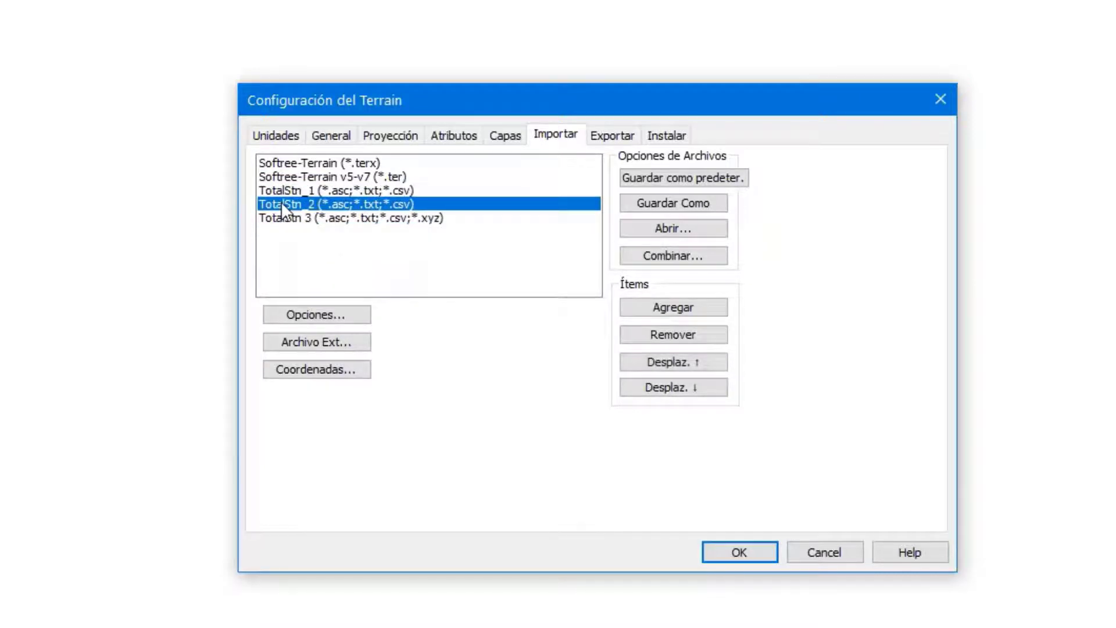
left_click(292, 220)
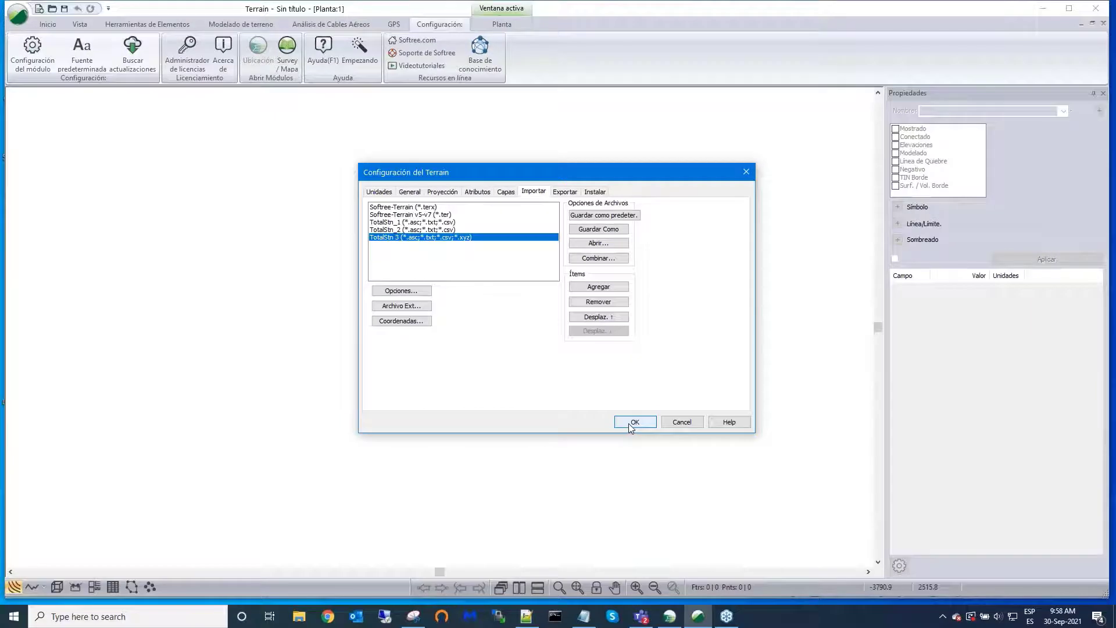
left_click(634, 422)
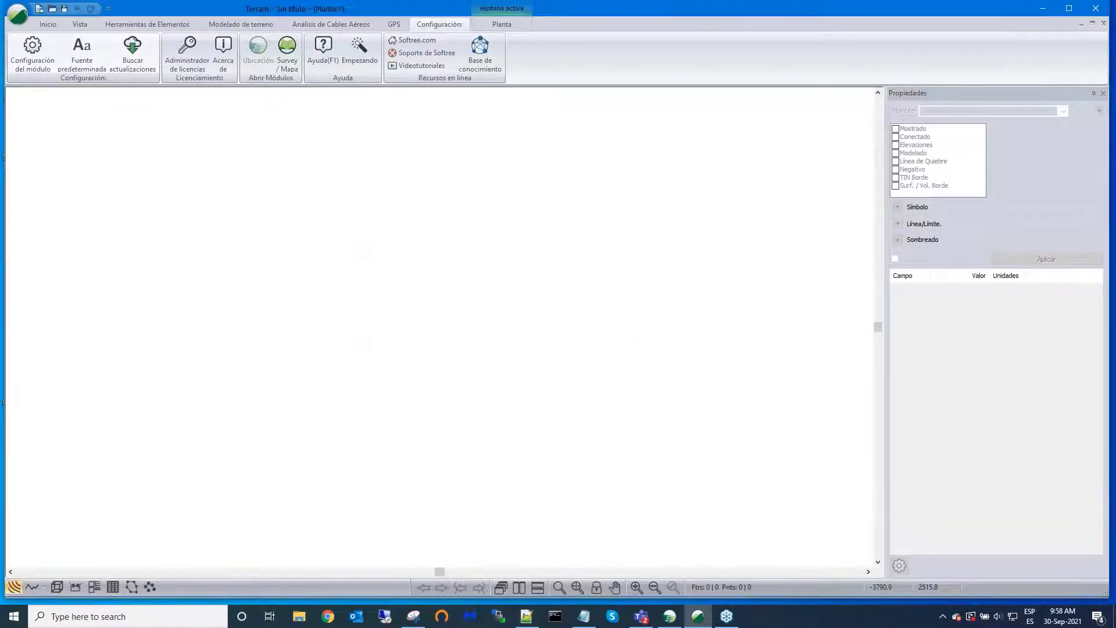
Step: Begin inserting a file and browse to the HartRd folder inside 20_Webminar_Estacion_Total
left_click(17, 15)
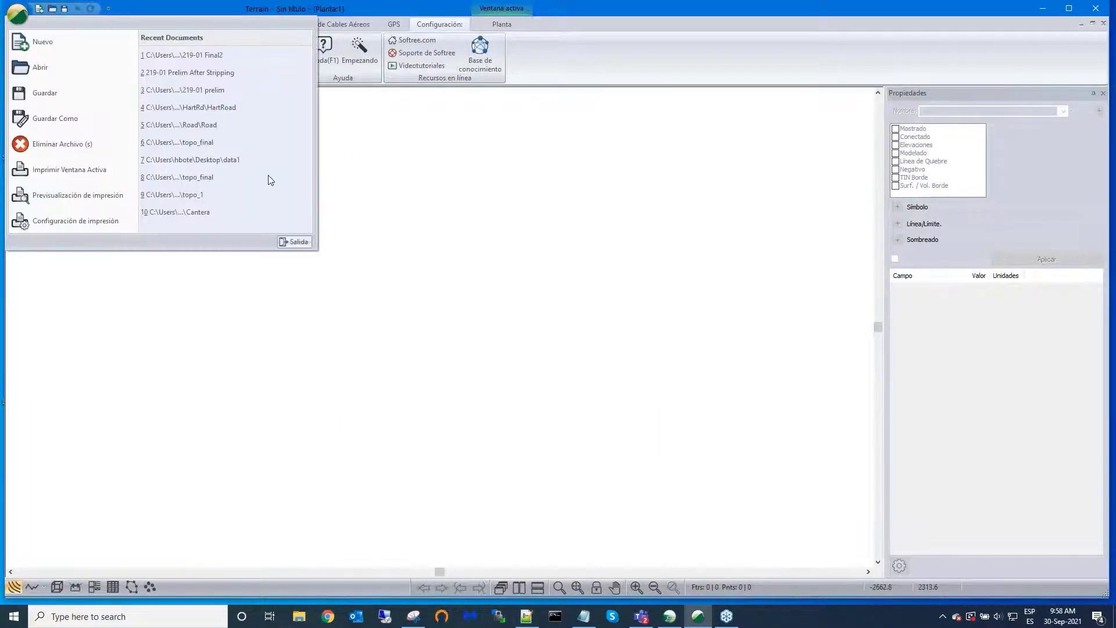
left_click(349, 207)
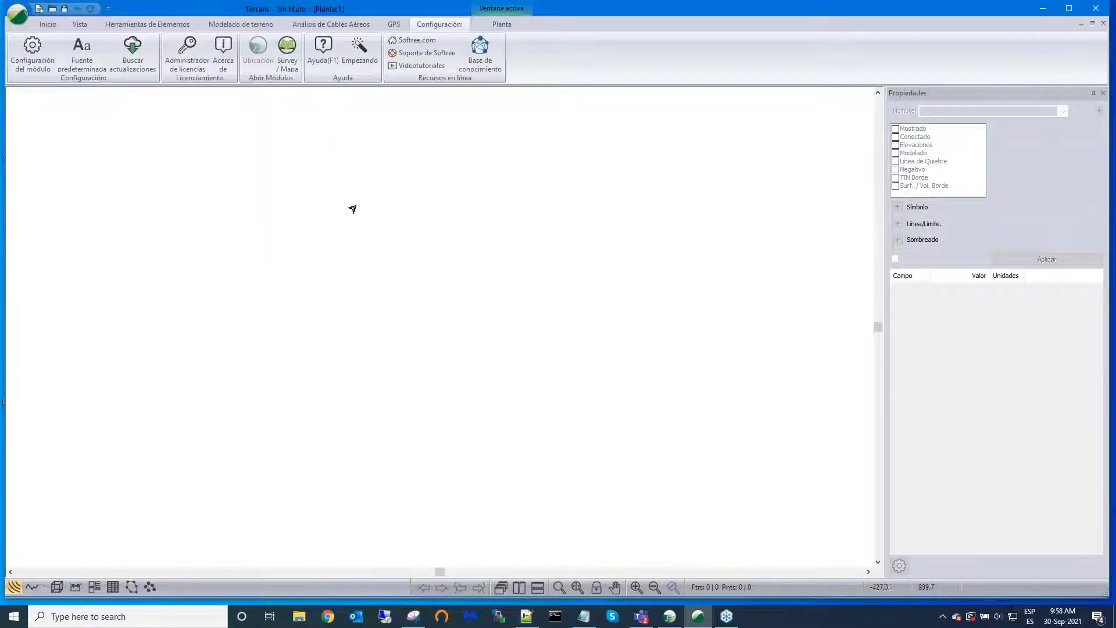
left_click(47, 25)
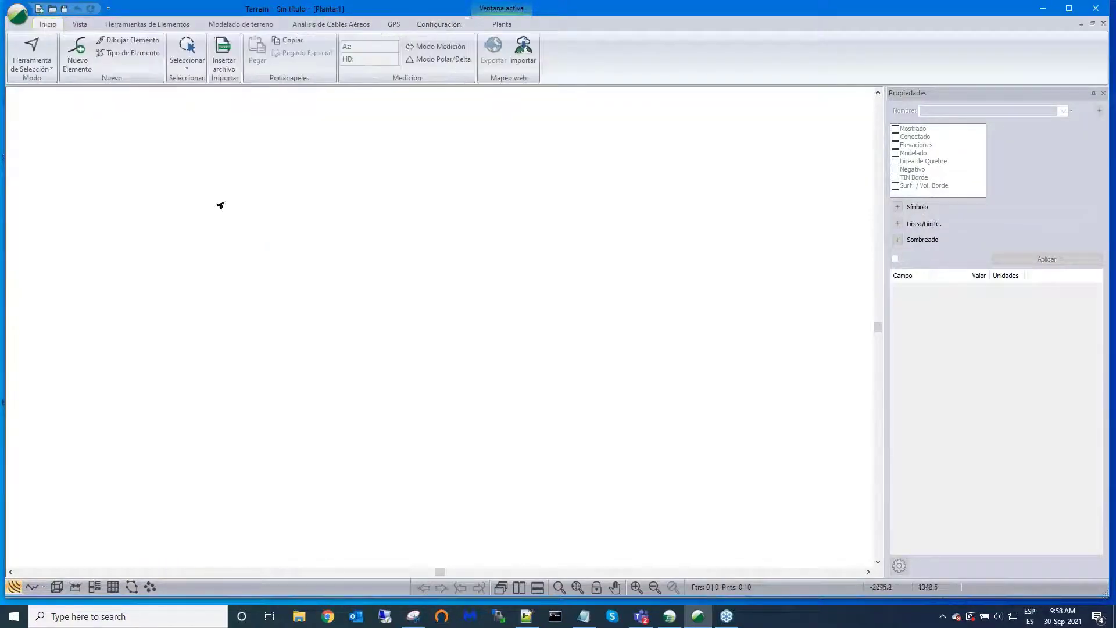
left_click(224, 52)
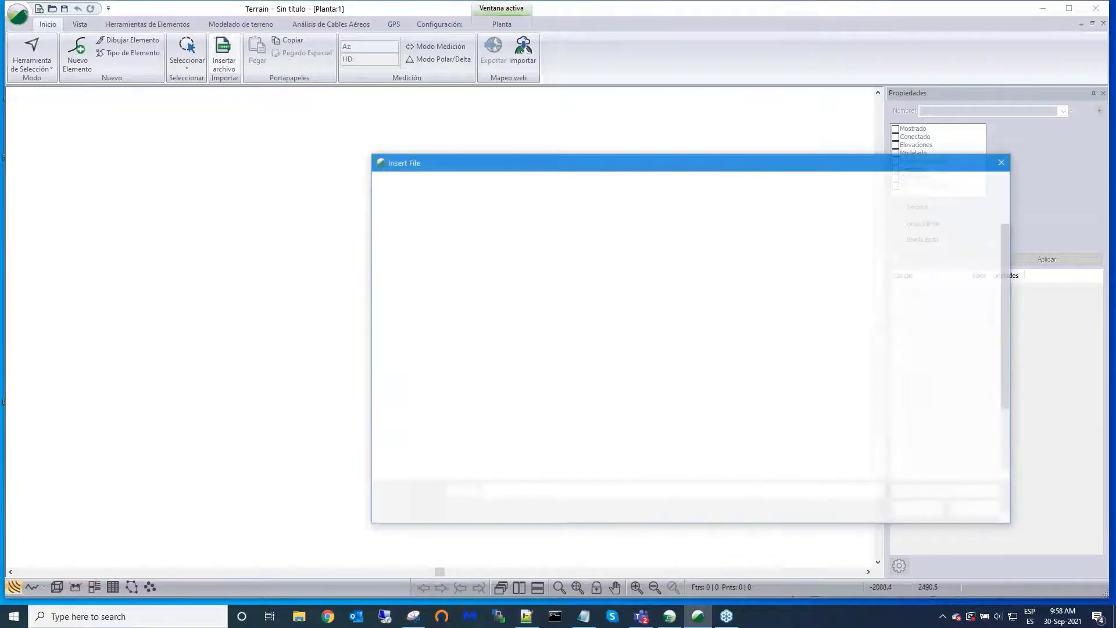
double_click(559, 314)
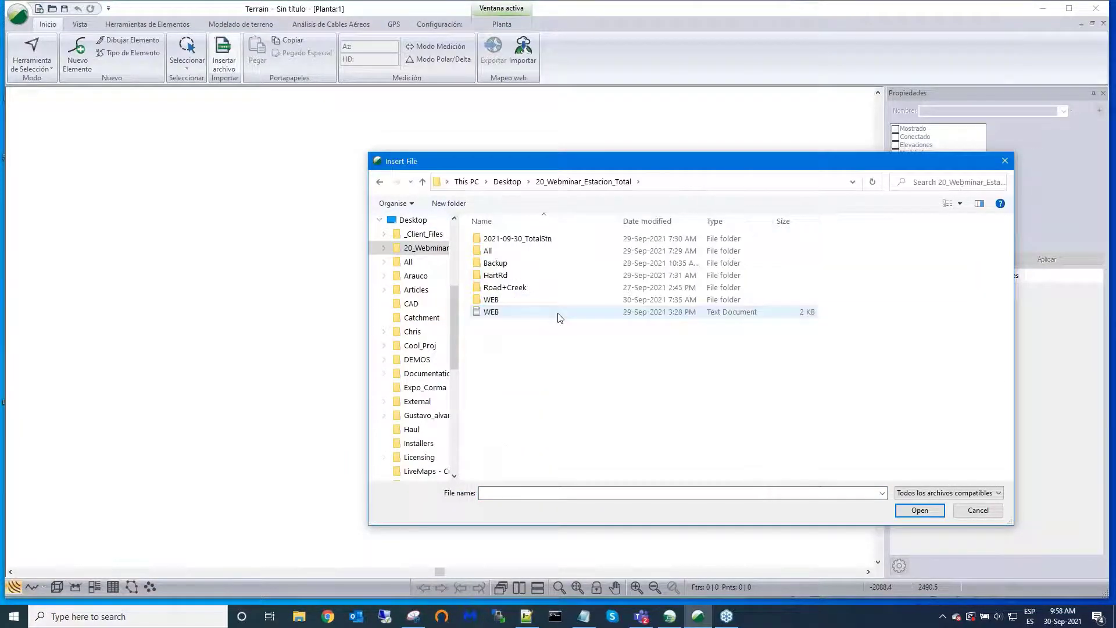
double_click(496, 276)
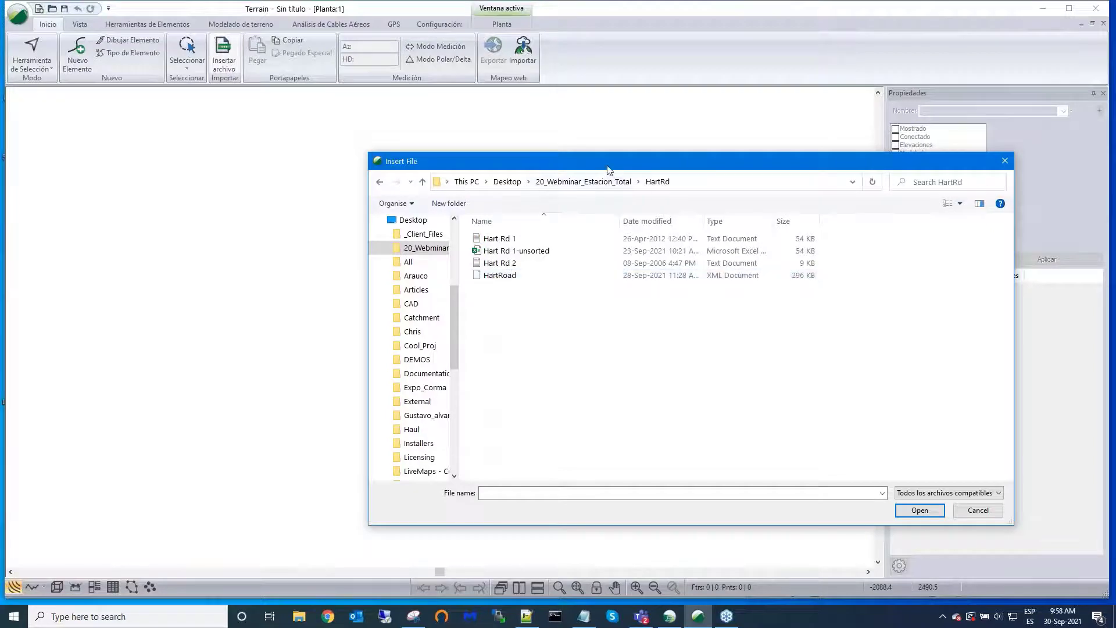
left_click_drag(593, 166, 393, 123)
Step: Choose the Hart Rd 1 text file with the TotalStn 3 format and open it for import
left_click(258, 190)
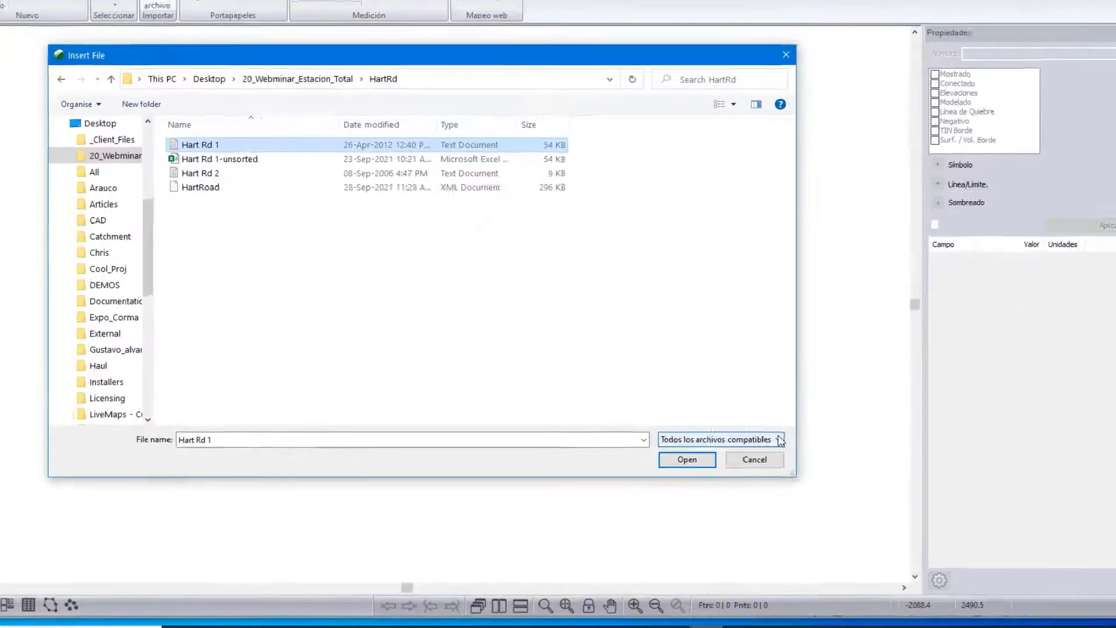
left_click(759, 444)
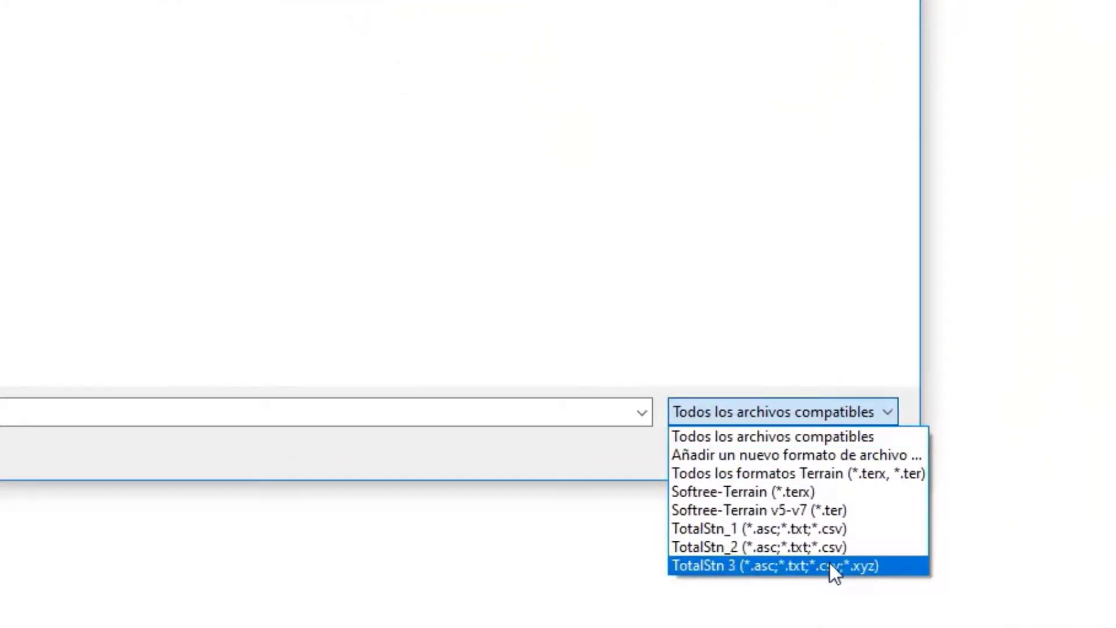
left_click(726, 568)
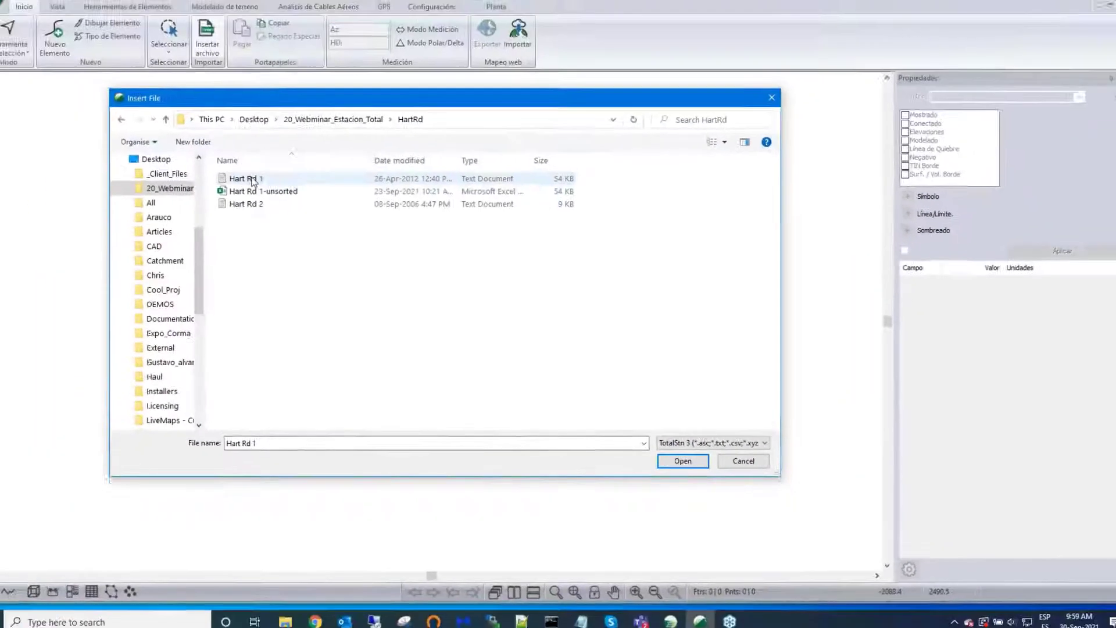
left_click(268, 191)
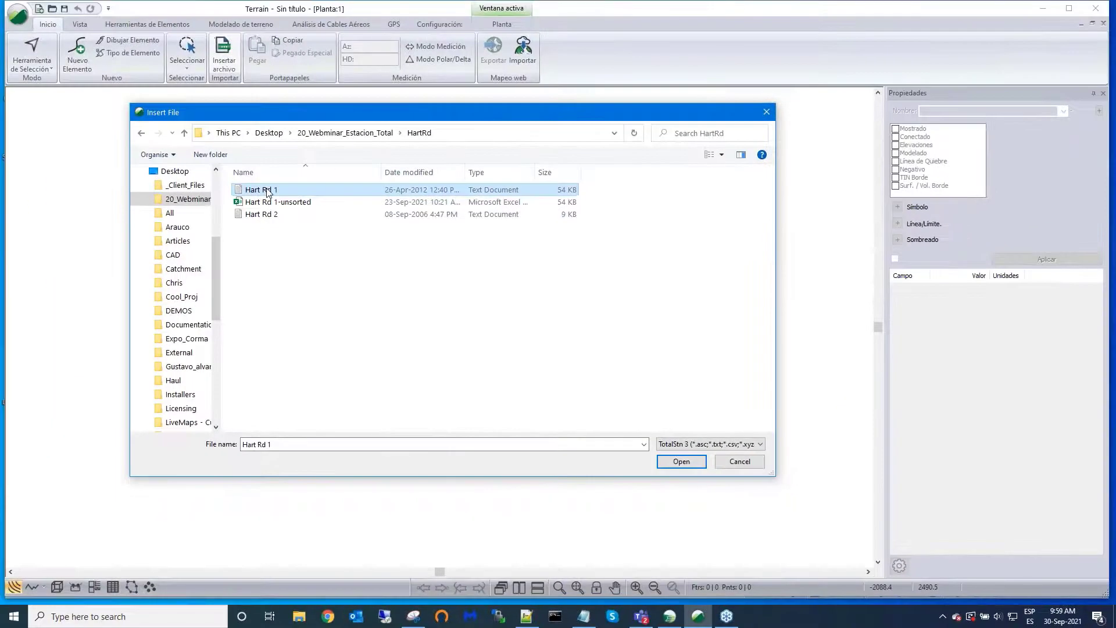
left_click(681, 464)
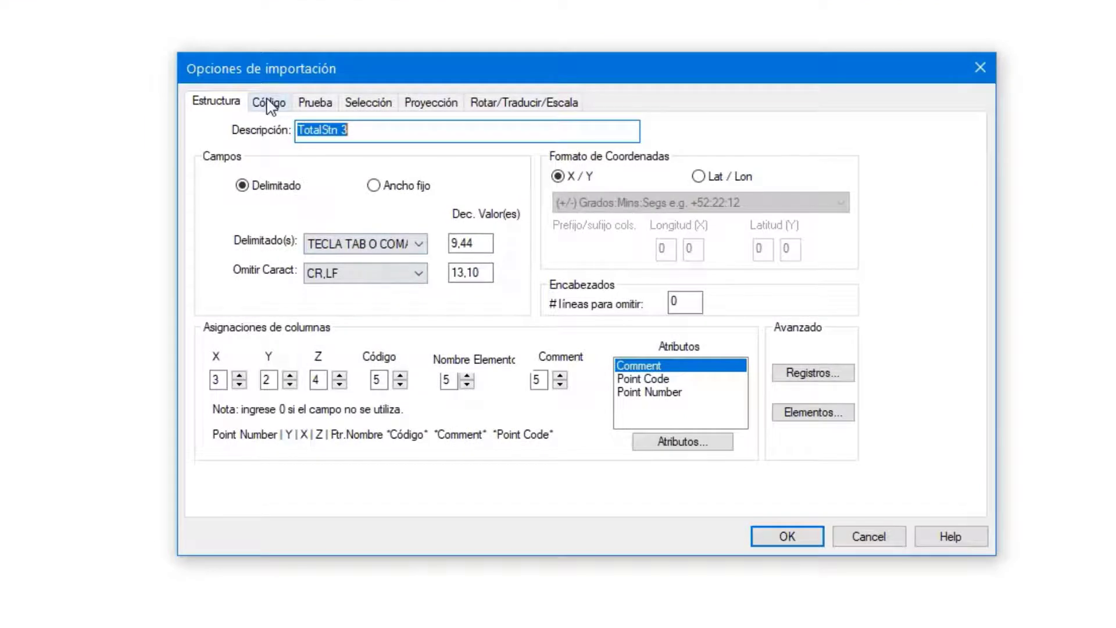
Step: Review the feature codes in the import options and import the file without coordinate or unit conversion
left_click(271, 107)
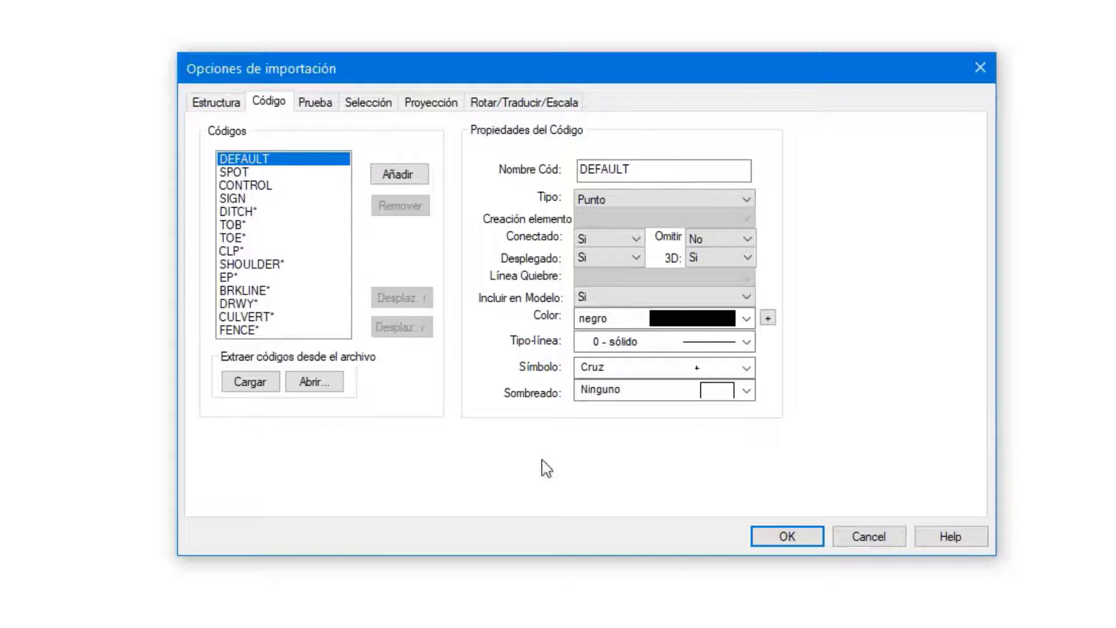
left_click(785, 538)
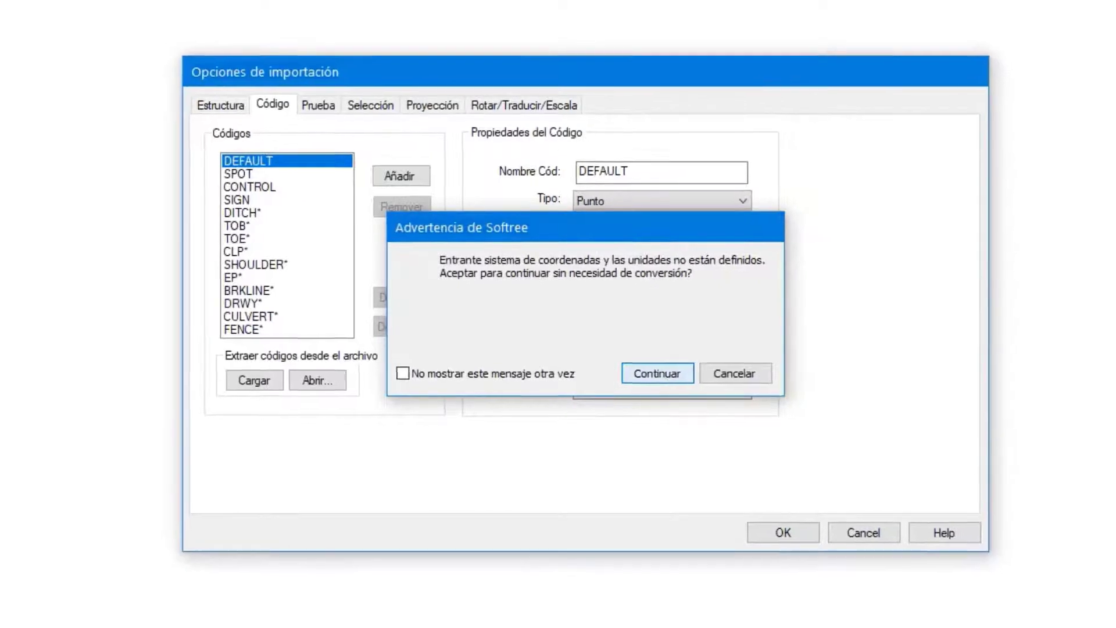
key("Return")
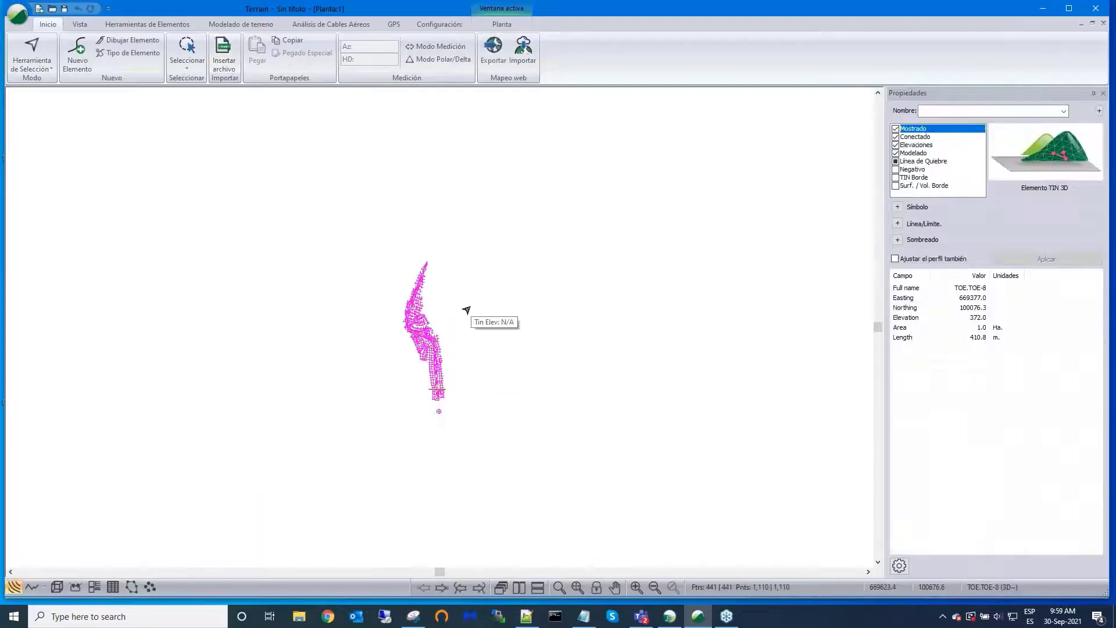
Step: Deselect the imported features and examine the road, its junction and a SPOT point beside the curve in plan view
scroll(467, 310, "up", 3)
scroll(466, 310, "down", 1)
middle_click_drag(467, 310, 547, 256)
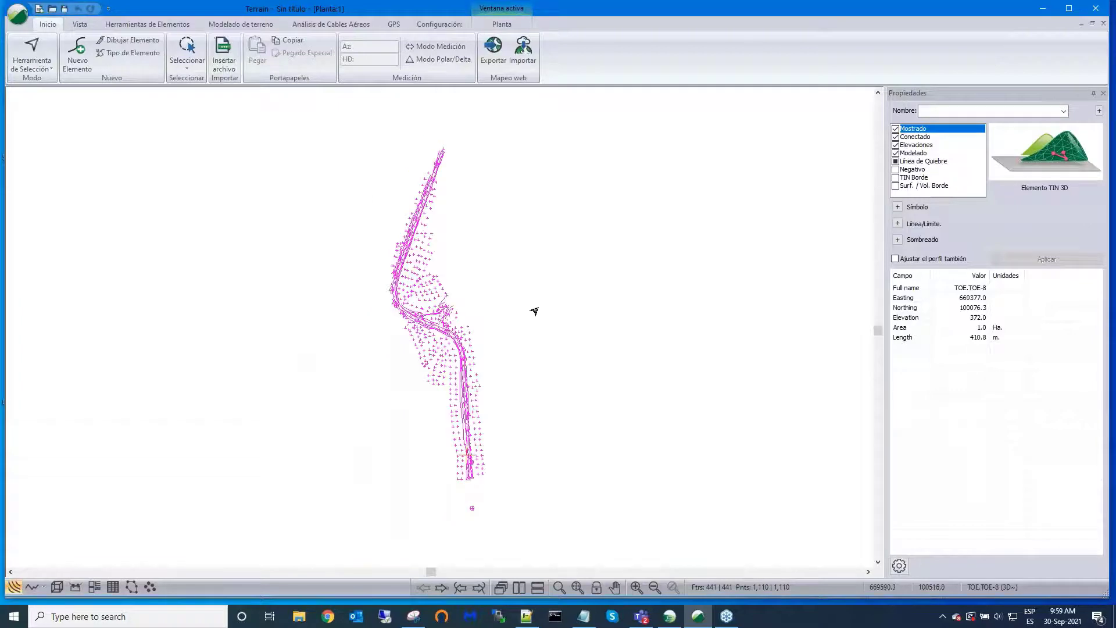
key("Escape")
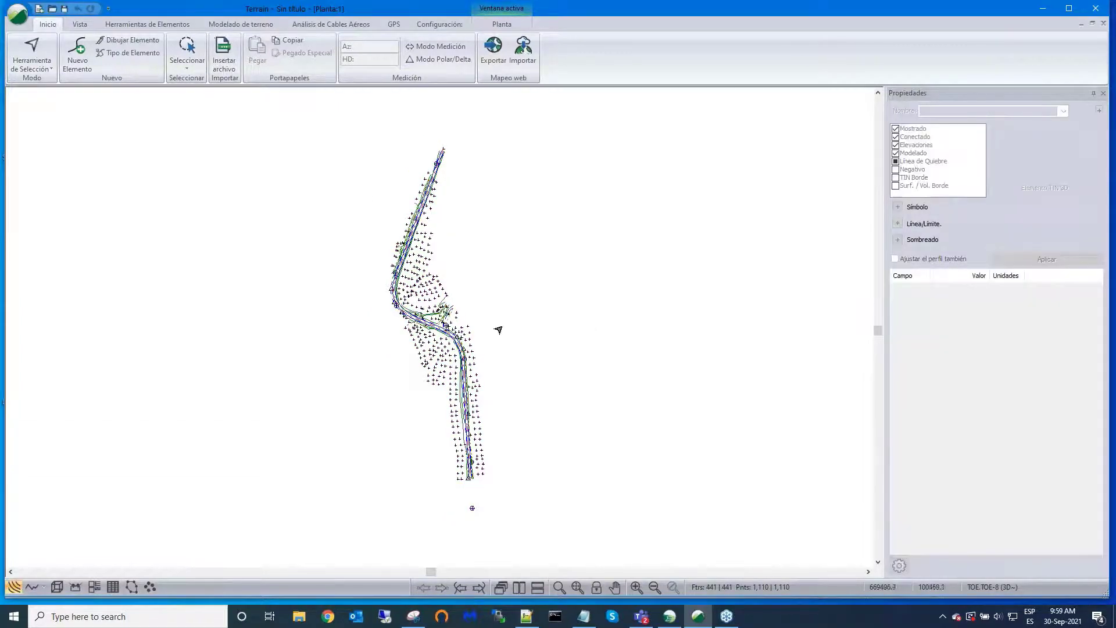
middle_click_drag(499, 330, 580, 324)
scroll(531, 339, "up", 4)
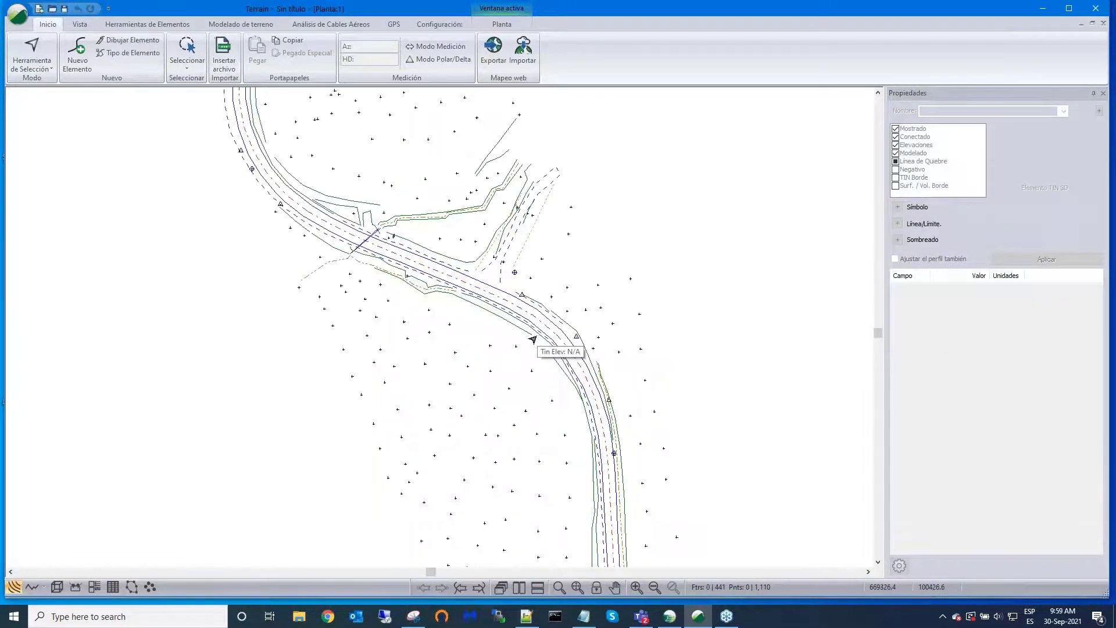
scroll(532, 339, "down", 1)
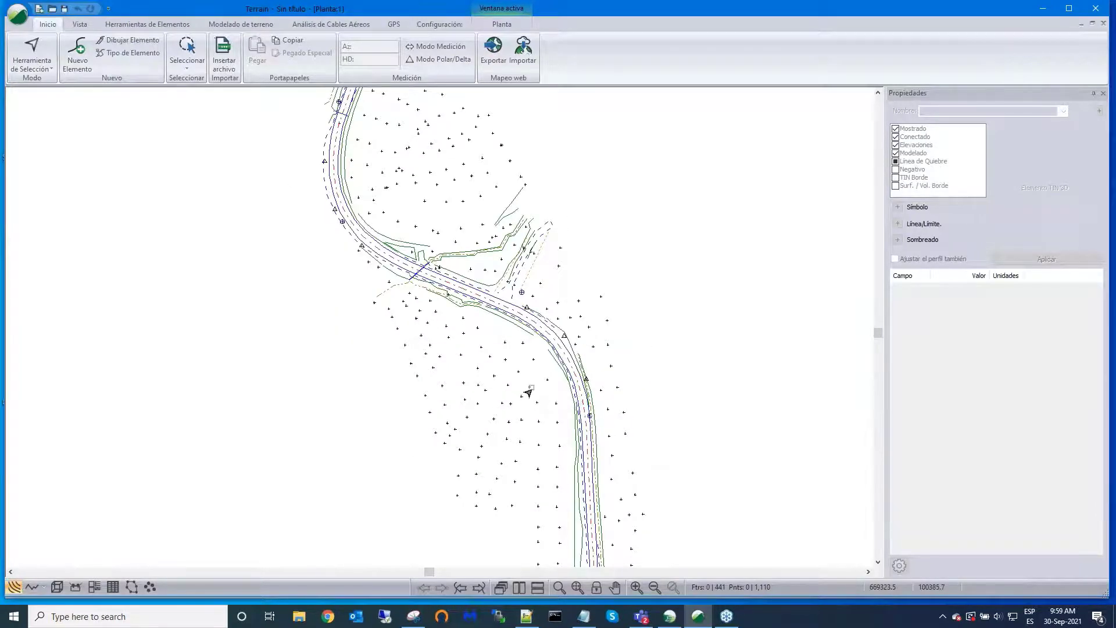
left_click(530, 386)
scroll(530, 386, "up", 1)
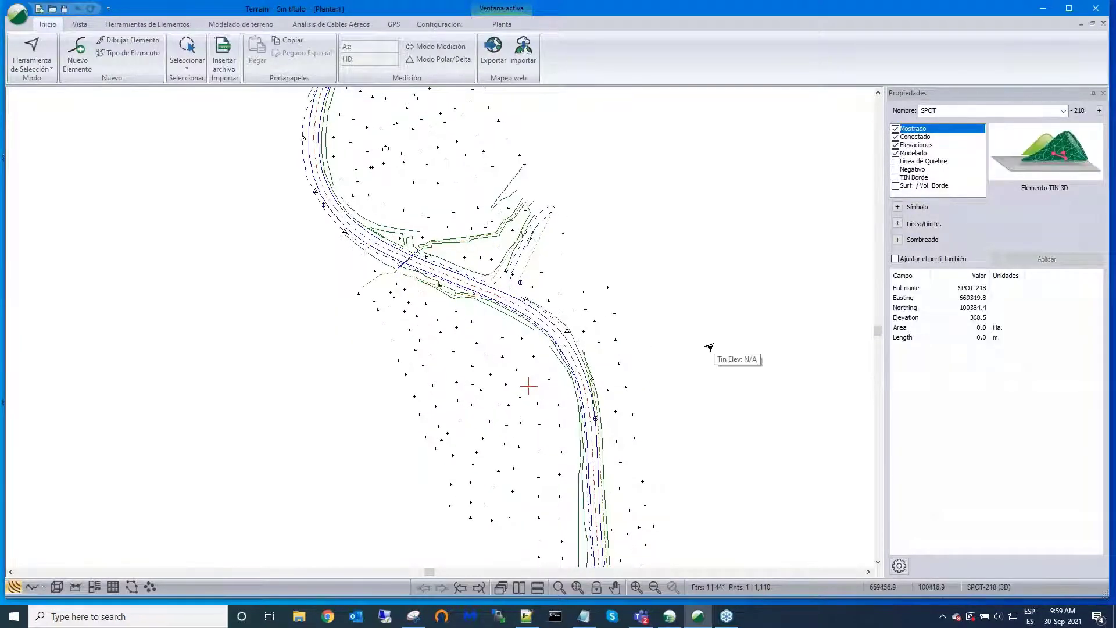
Step: Examine the Hart Rd 1 road alignment, its curves and the surrounding spot points in plan view
scroll(710, 347, "down", 2)
scroll(530, 211, "down", 1)
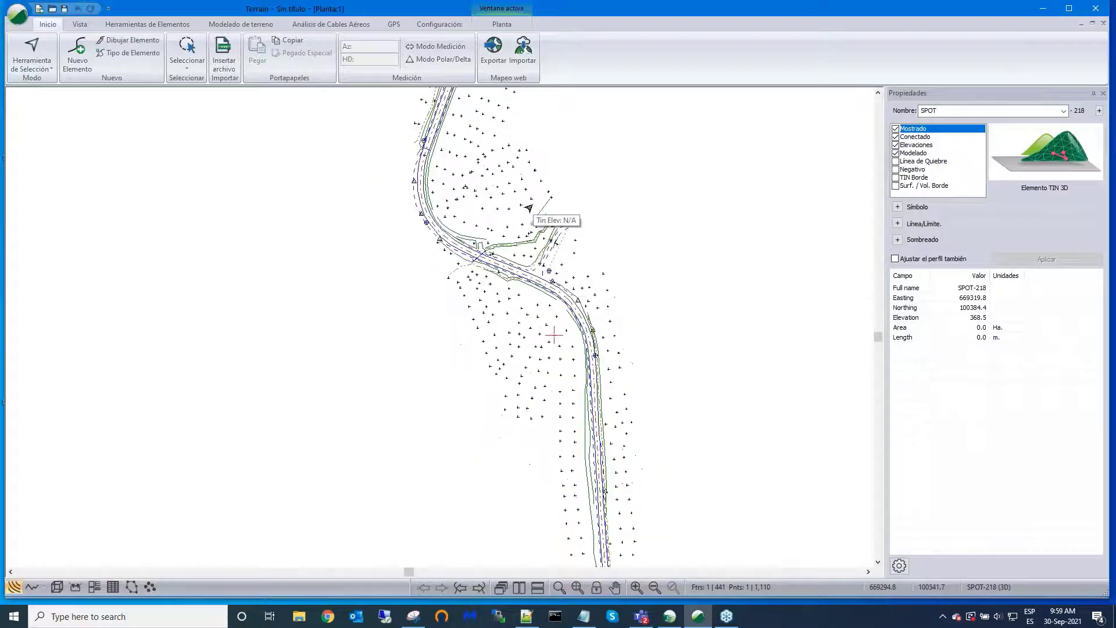
scroll(530, 211, "up", 5)
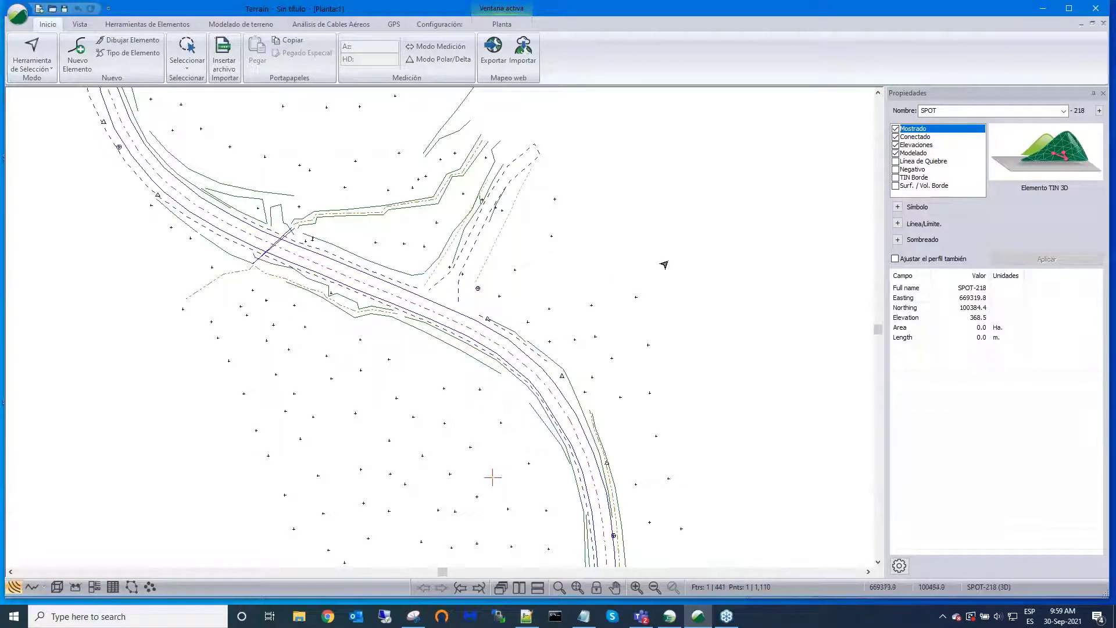
scroll(670, 267, "down", 4)
scroll(505, 339, "up", 10)
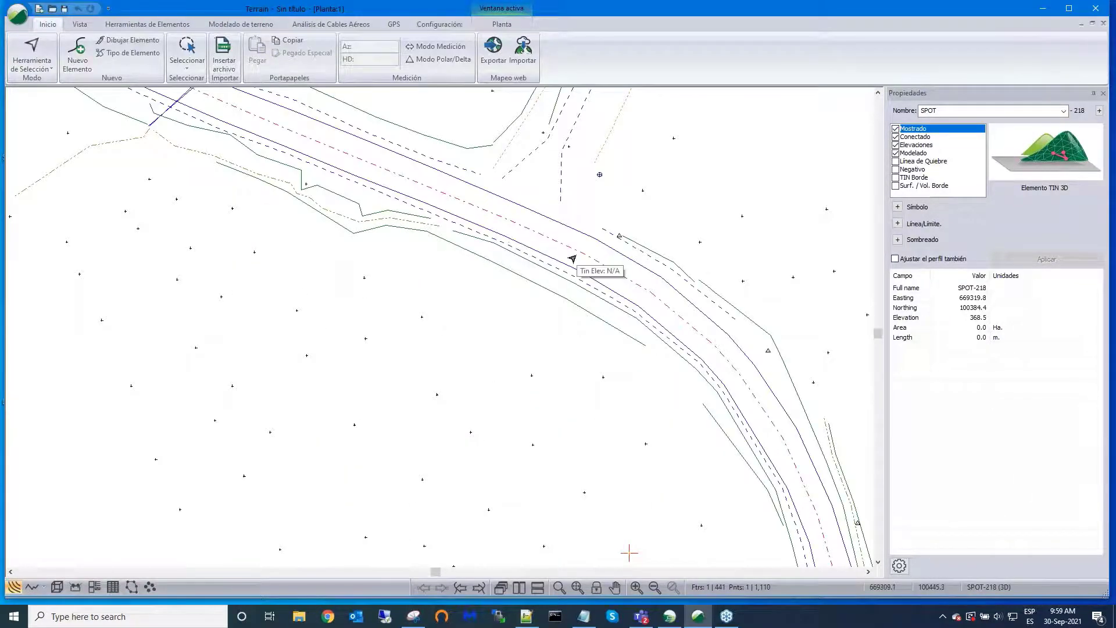
scroll(573, 258, "down", 5)
scroll(573, 259, "down", 1)
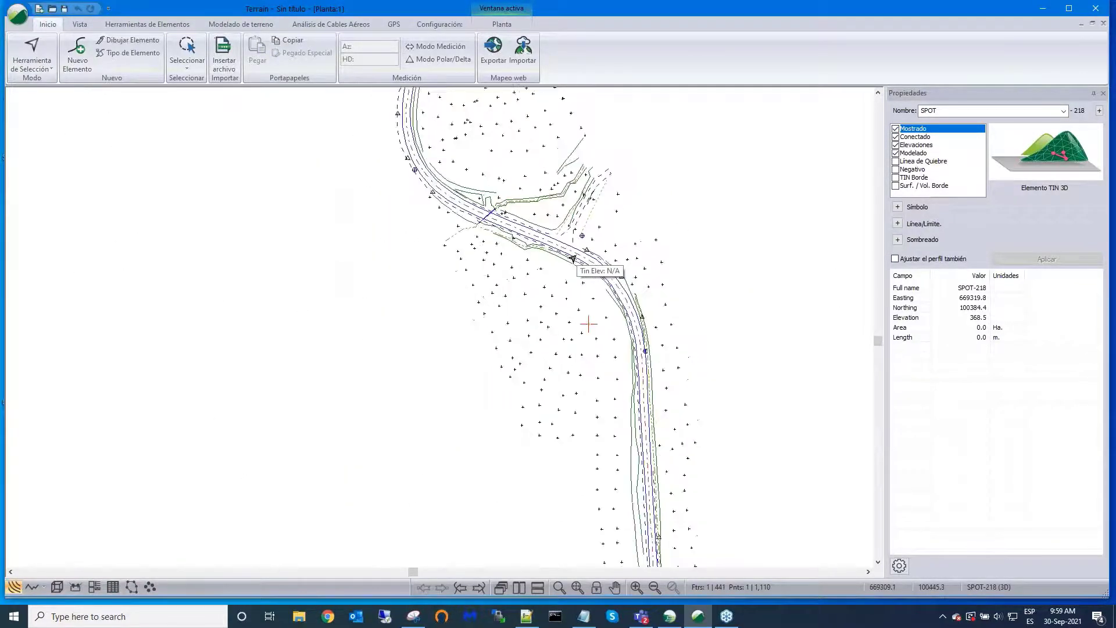
middle_click_drag(571, 261, 548, 306)
scroll(549, 306, "down", 2)
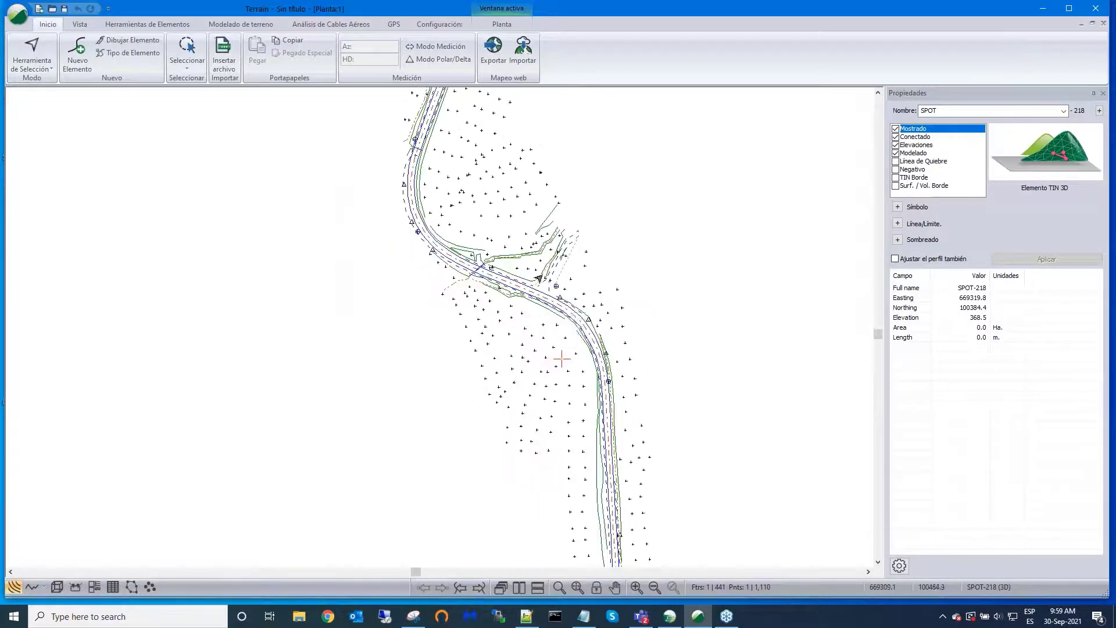
scroll(539, 270, "down", 2)
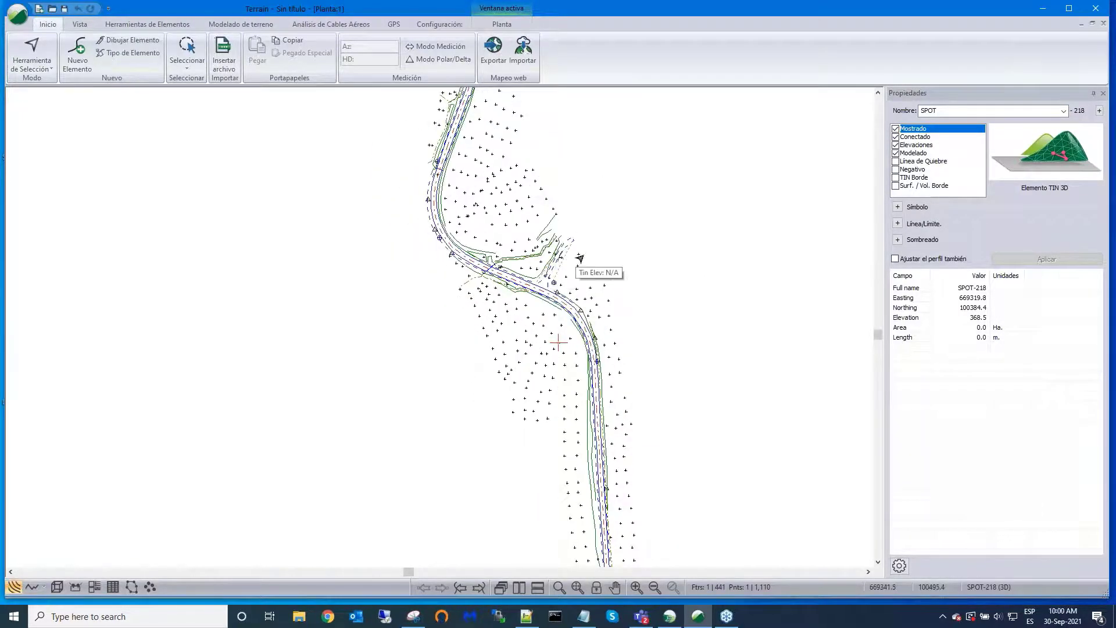
scroll(594, 258, "down", 1)
middle_click_drag(593, 258, 523, 300)
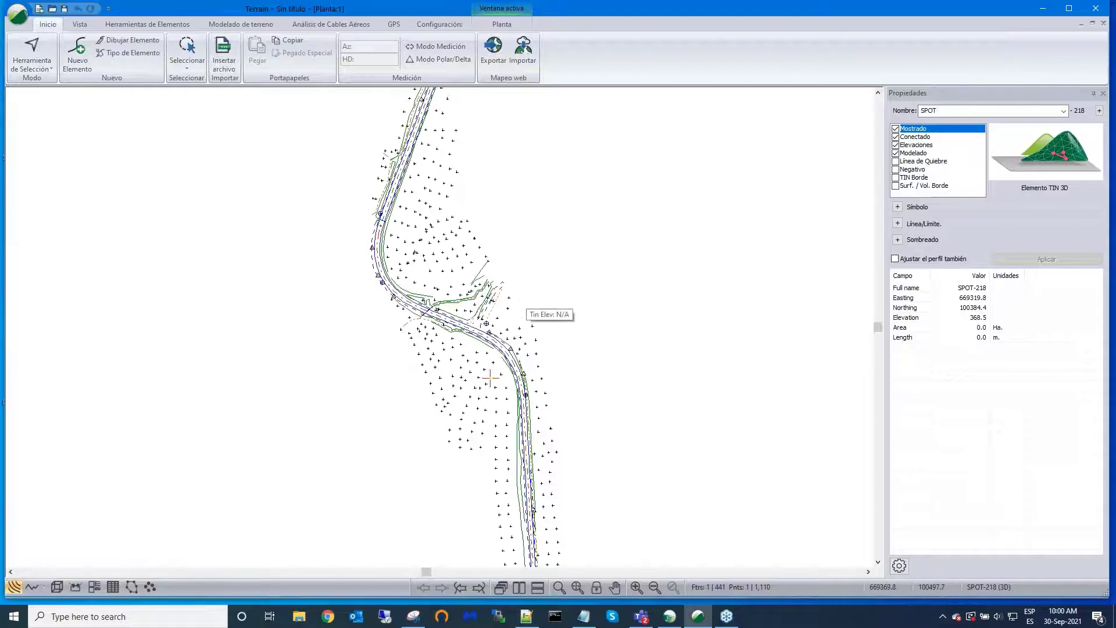
scroll(518, 340, "up", 1)
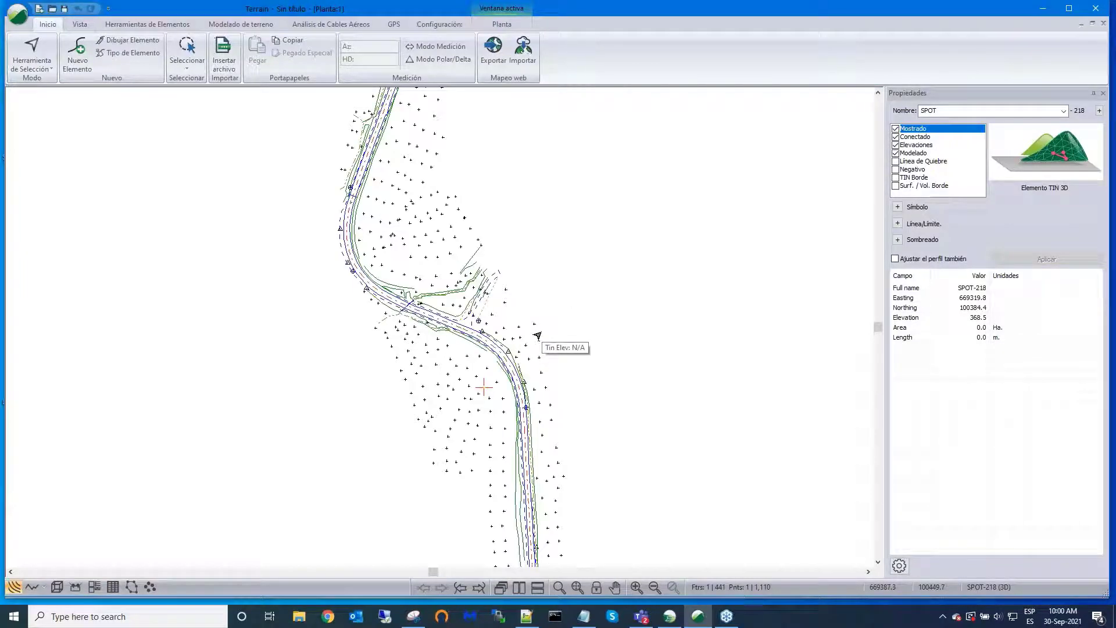
middle_click_drag(539, 294, 589, 155)
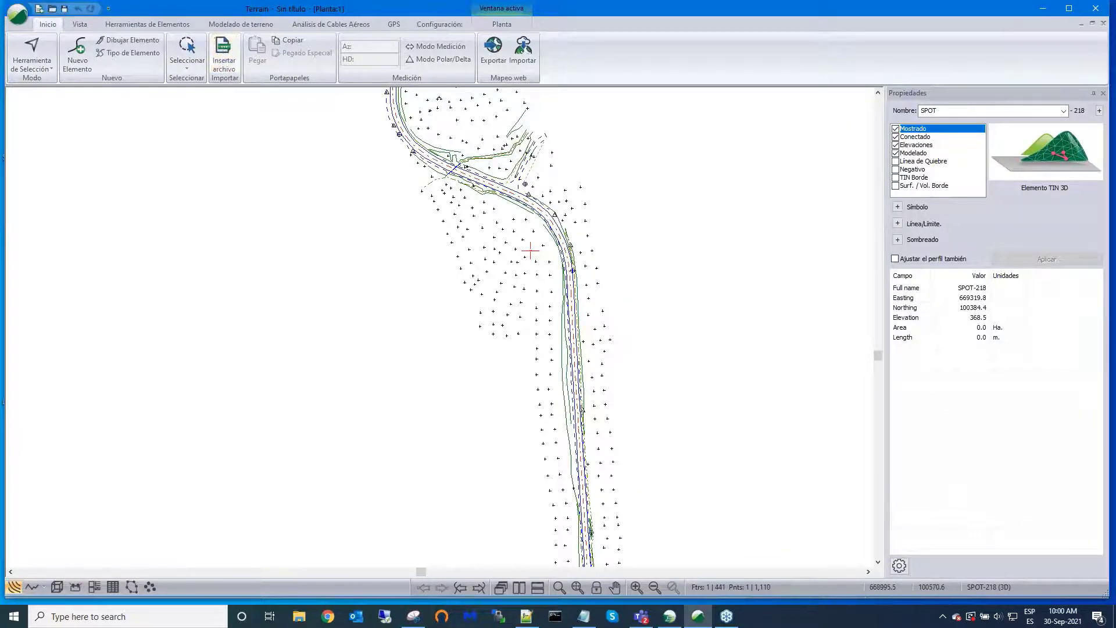
Step: Insert the Hart Rd 2 text file from the HartRd folder using the TotalStn 3 format
left_click(224, 55)
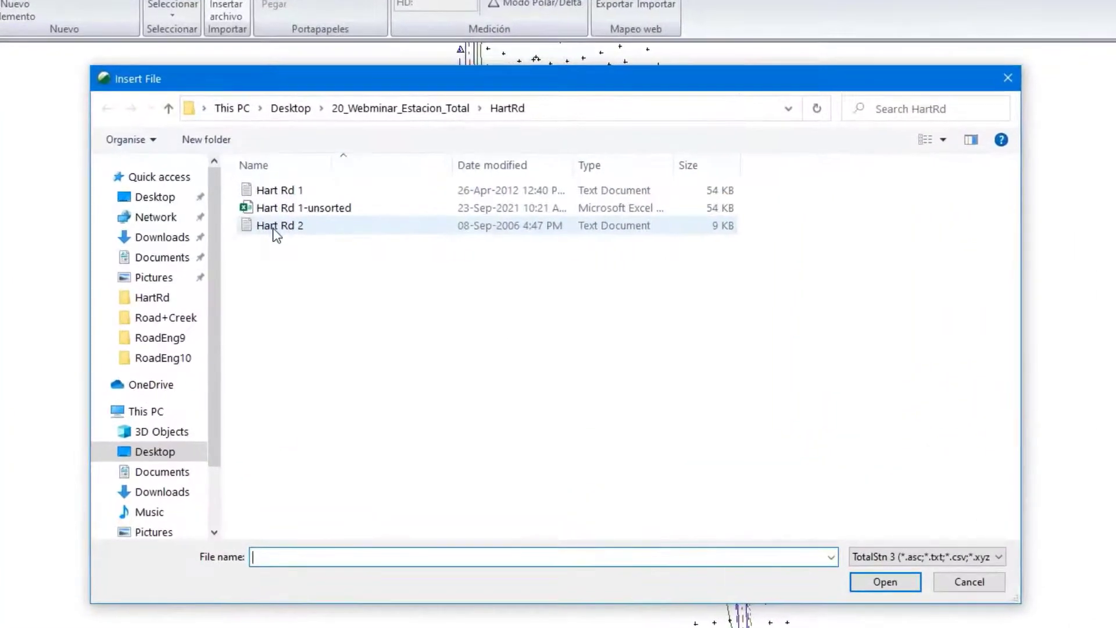
left_click(259, 215)
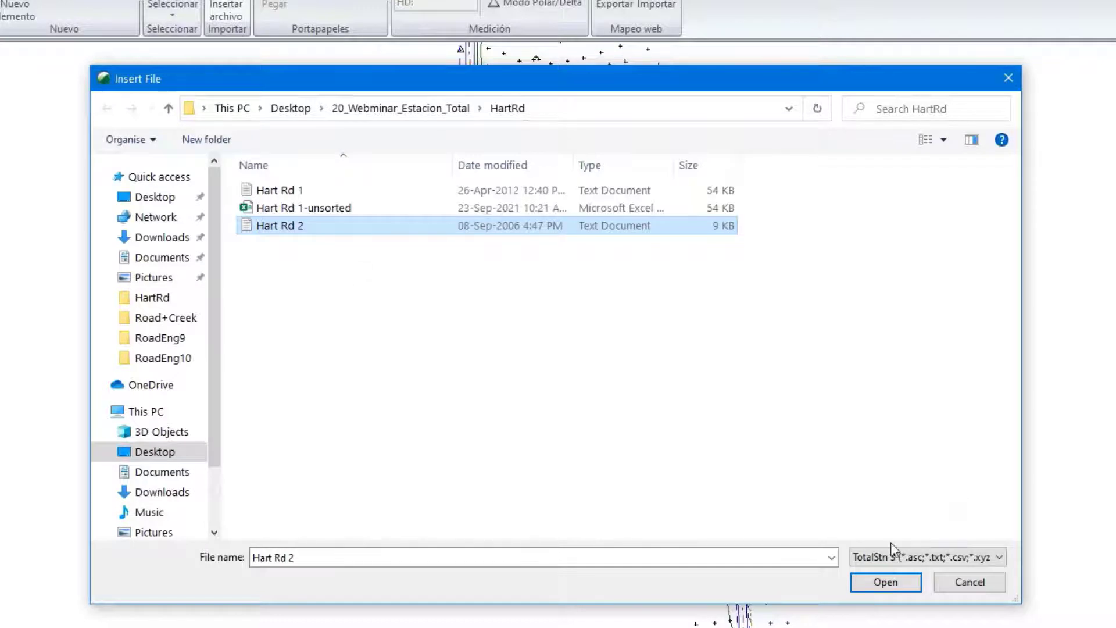
left_click(875, 585)
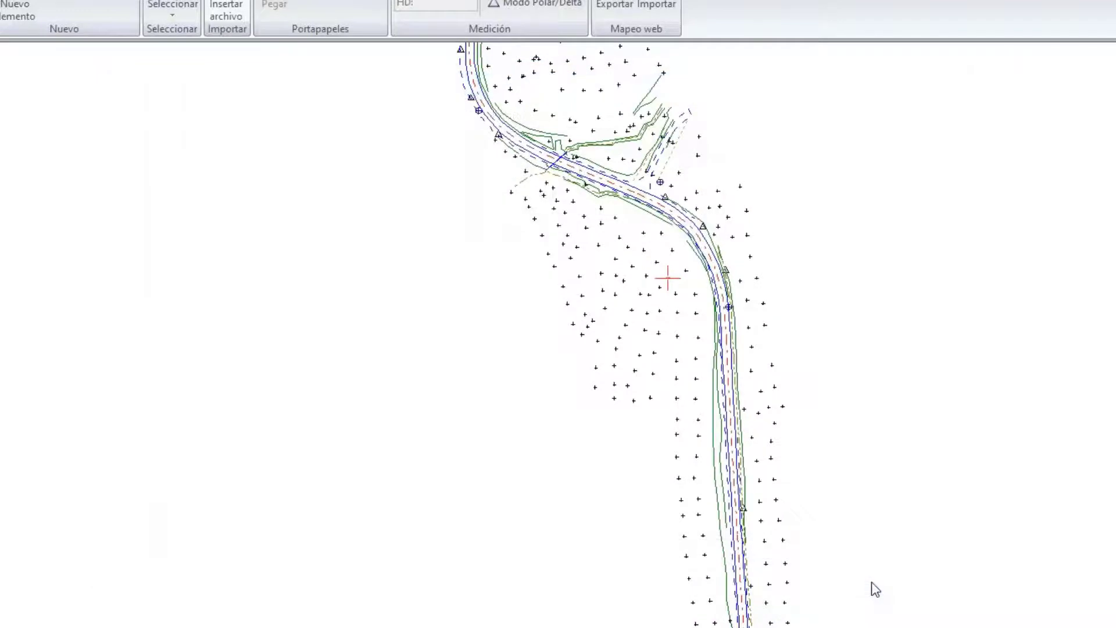
Step: Review the column structure and feature codes in the import options and import the file without coordinate or unit conversion
left_click(396, 181)
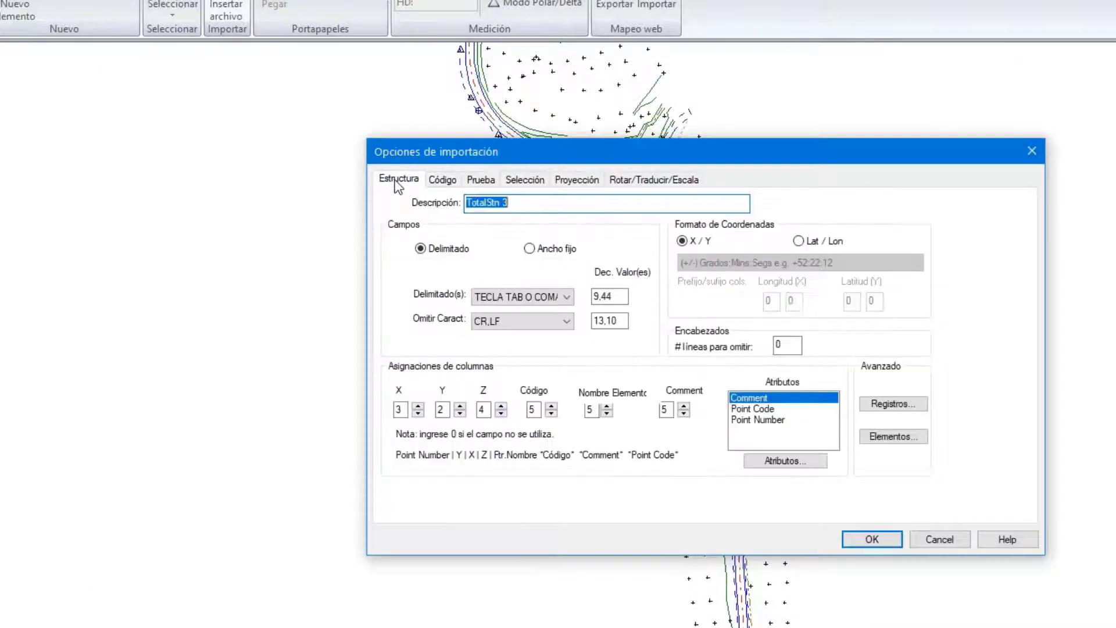
left_click(443, 181)
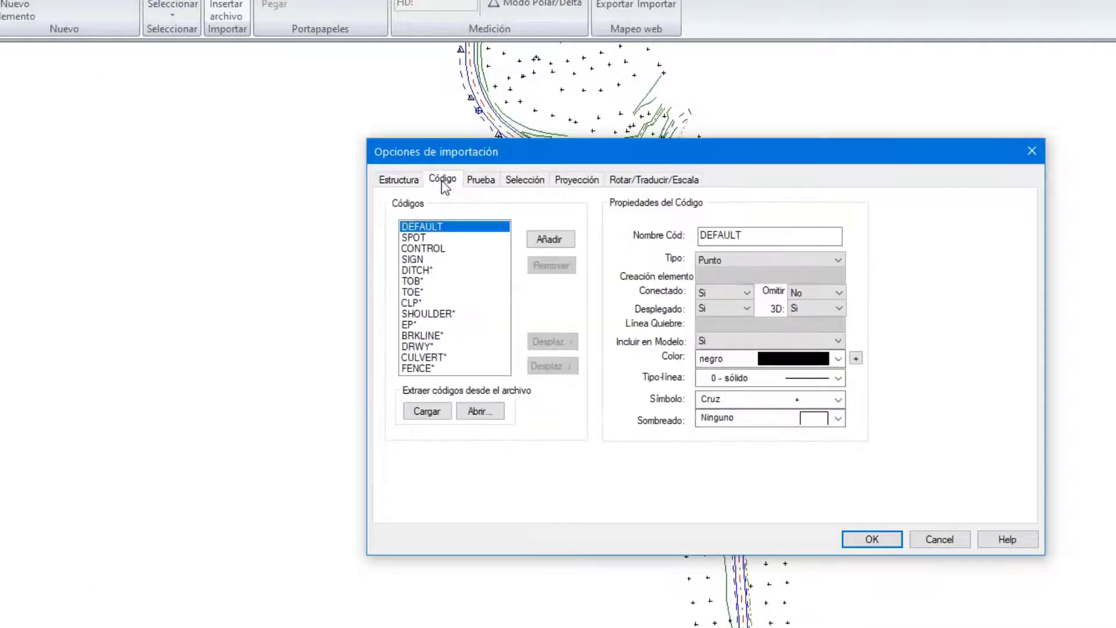
left_click(870, 539)
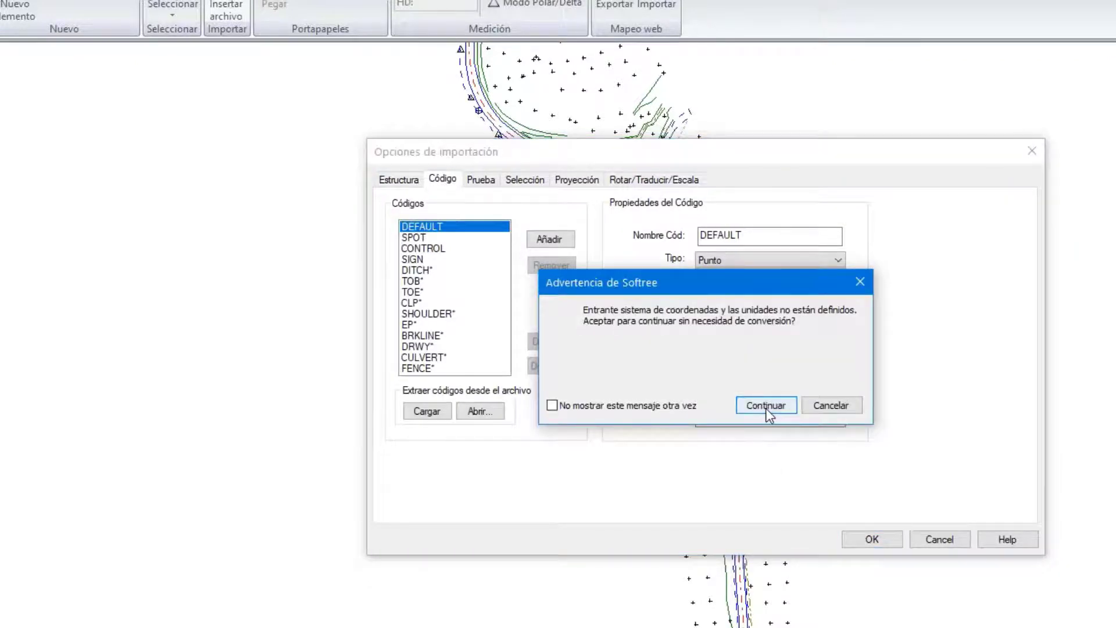
left_click(766, 406)
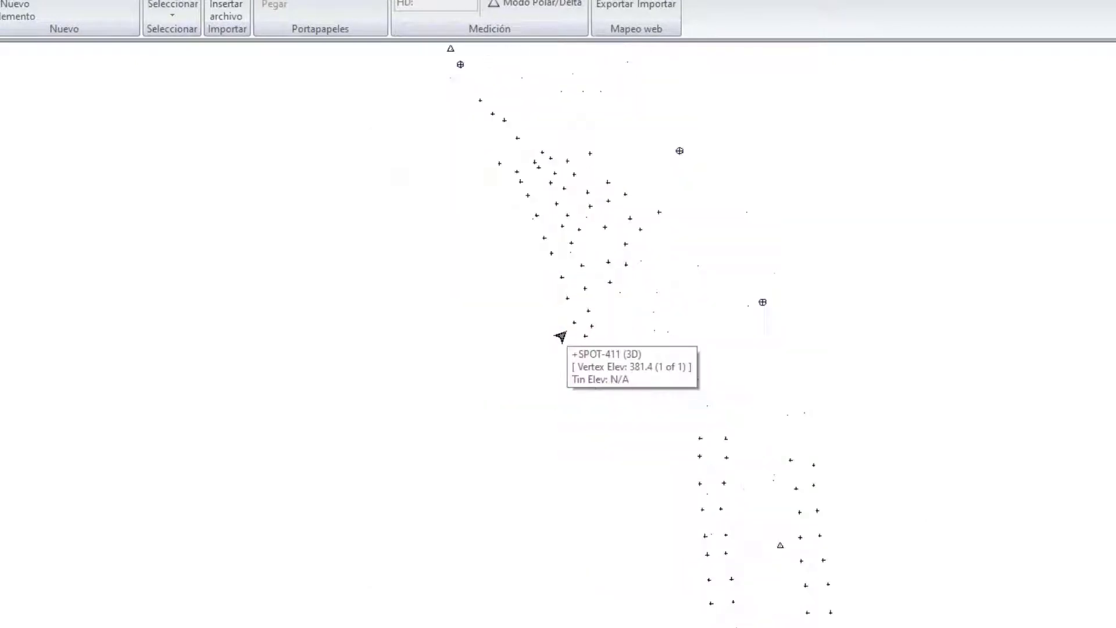
Step: Examine the newly imported Hart Rd 2 features alongside the existing road survey and deselect them
middle_click_drag(605, 361, 721, 424)
scroll(721, 424, "up", 1)
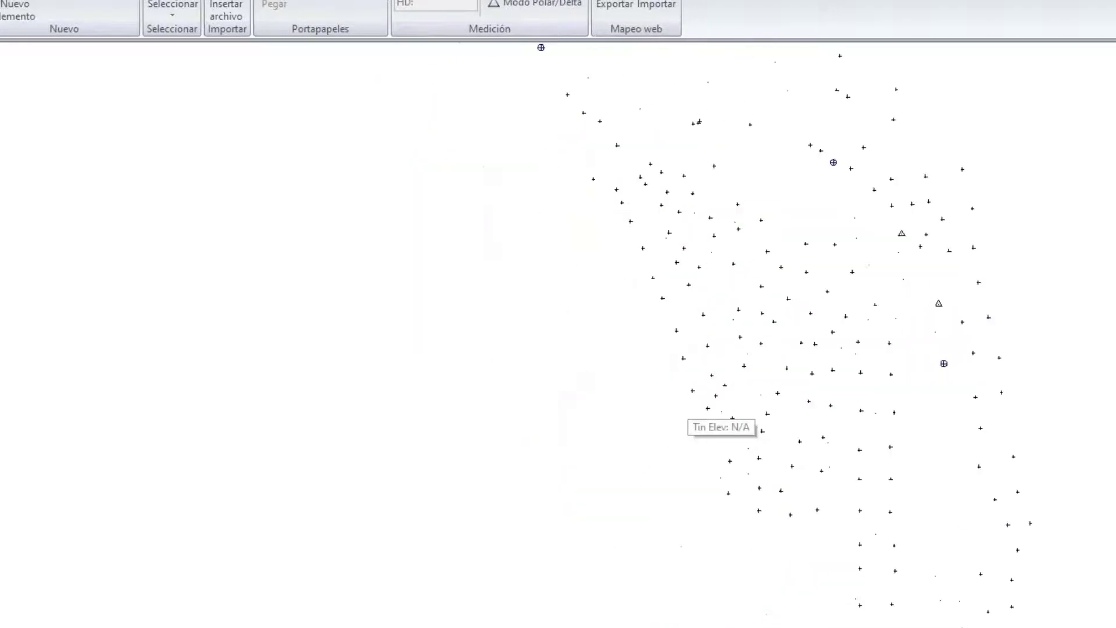
scroll(632, 348, "down", 1)
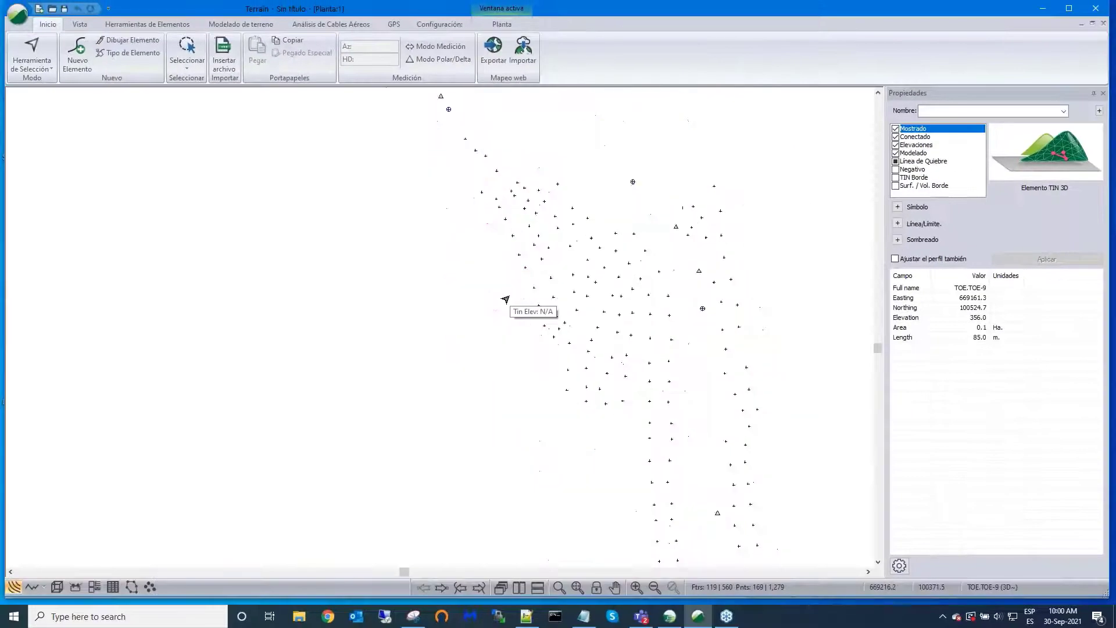
scroll(505, 300, "down", 1)
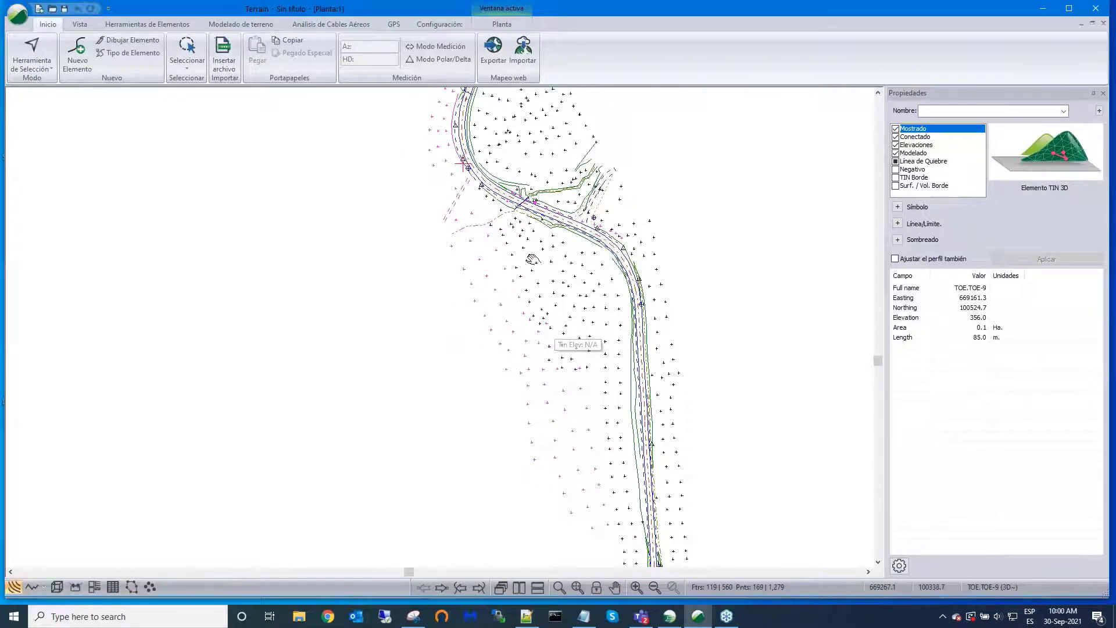
middle_click_drag(551, 333, 429, 304)
scroll(514, 243, "down", 1)
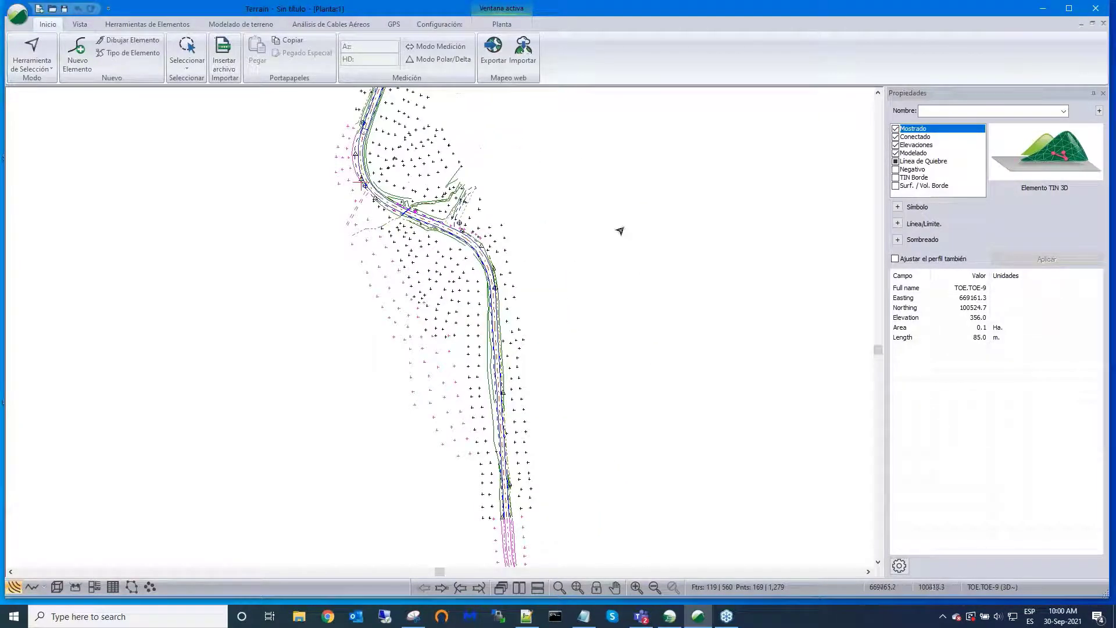
left_click(634, 219)
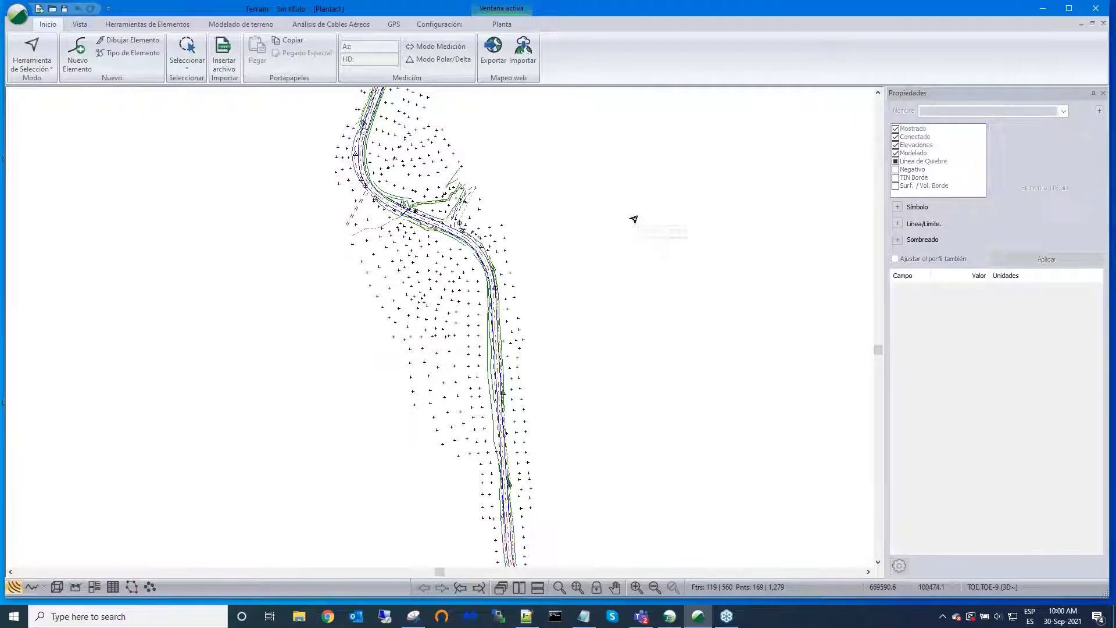
scroll(634, 219, "down", 3)
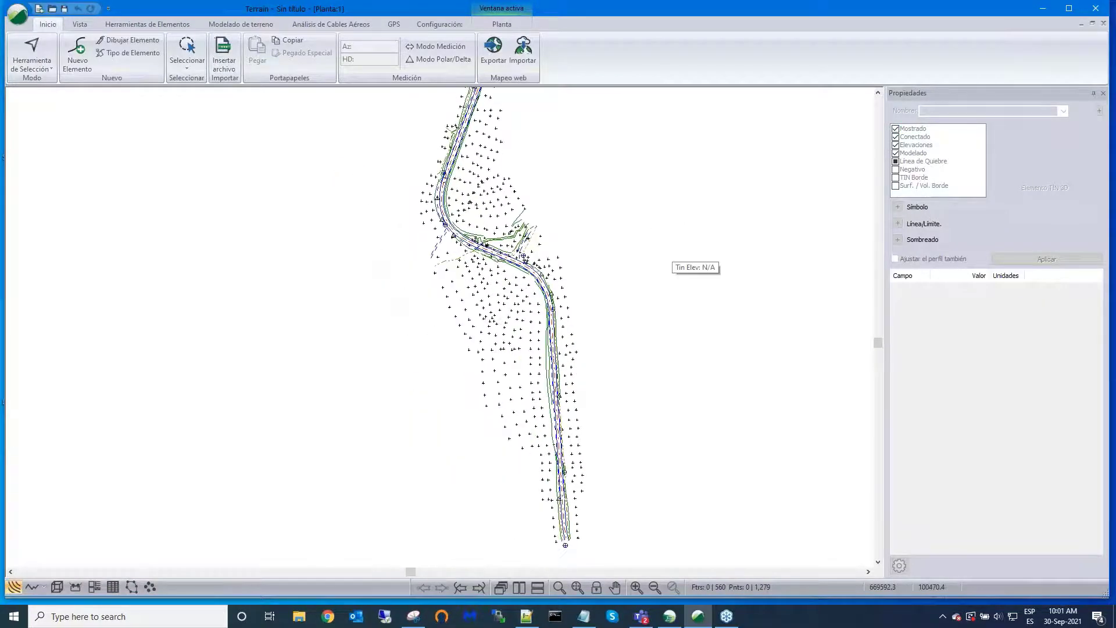
Step: Generate the TIN and contours with a maximum side length of 120 instead of including all triangles, and with major contour labels off
left_click(264, 28)
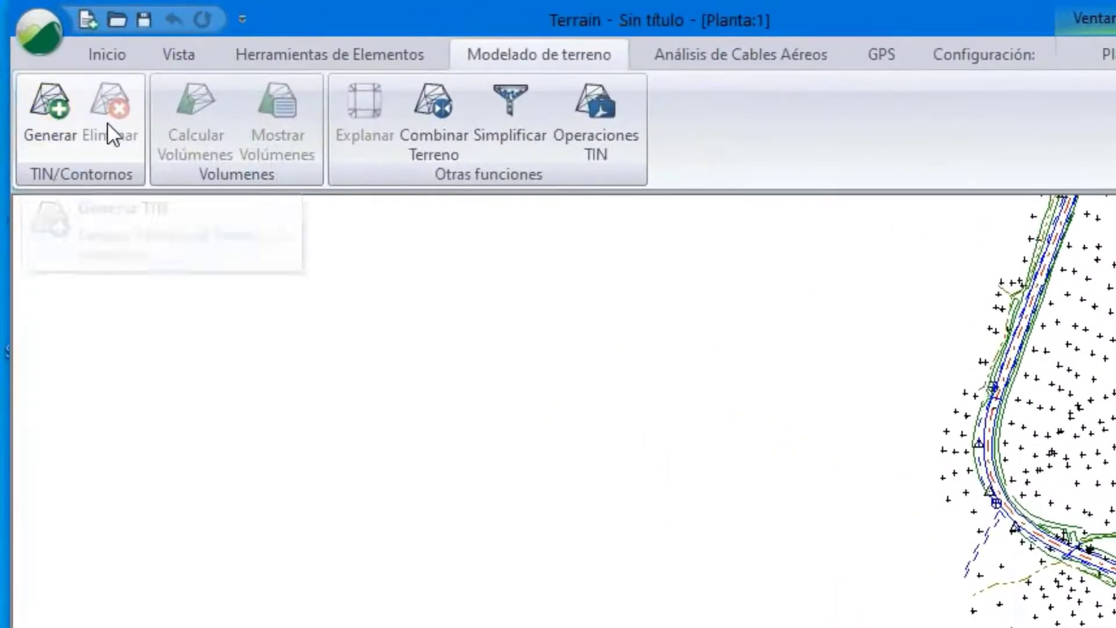
left_click(47, 107)
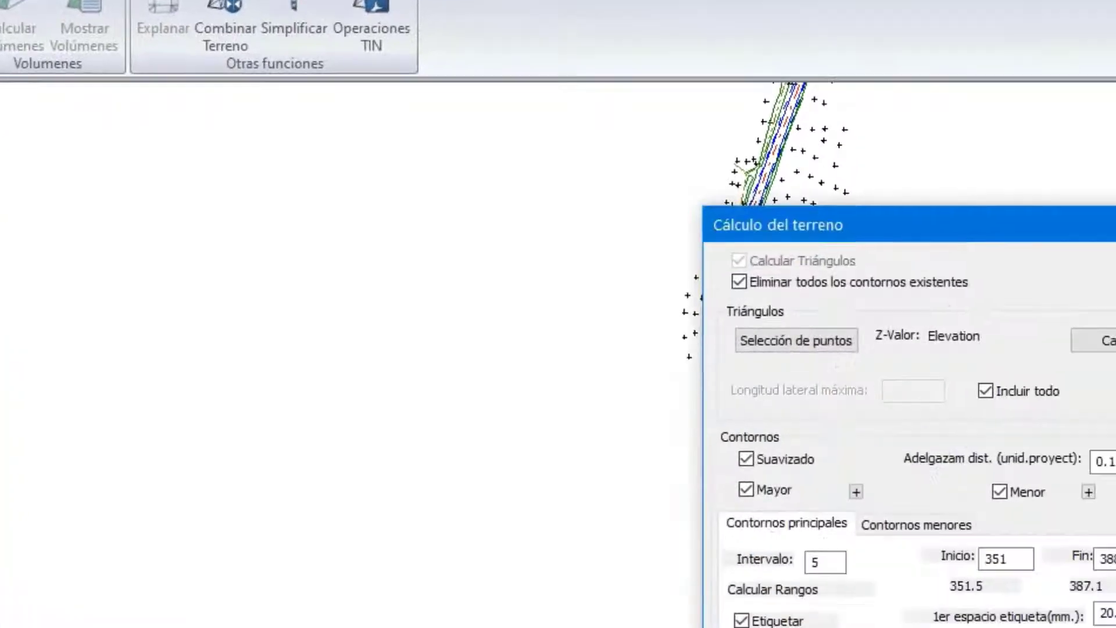
left_click(986, 390)
left_click(924, 392)
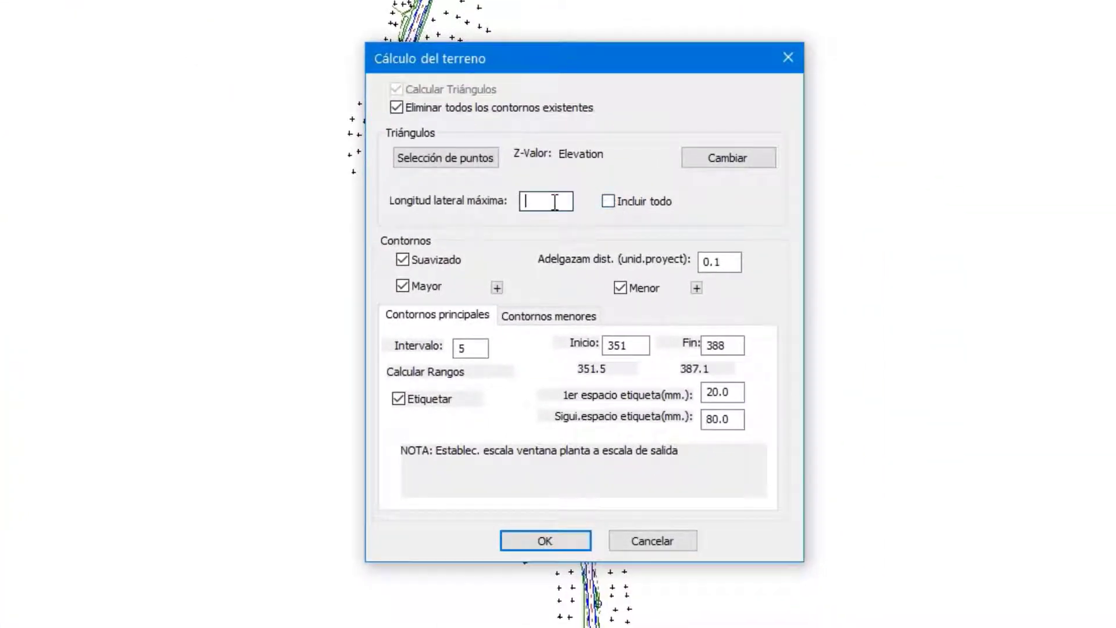
type("120")
left_click(399, 399)
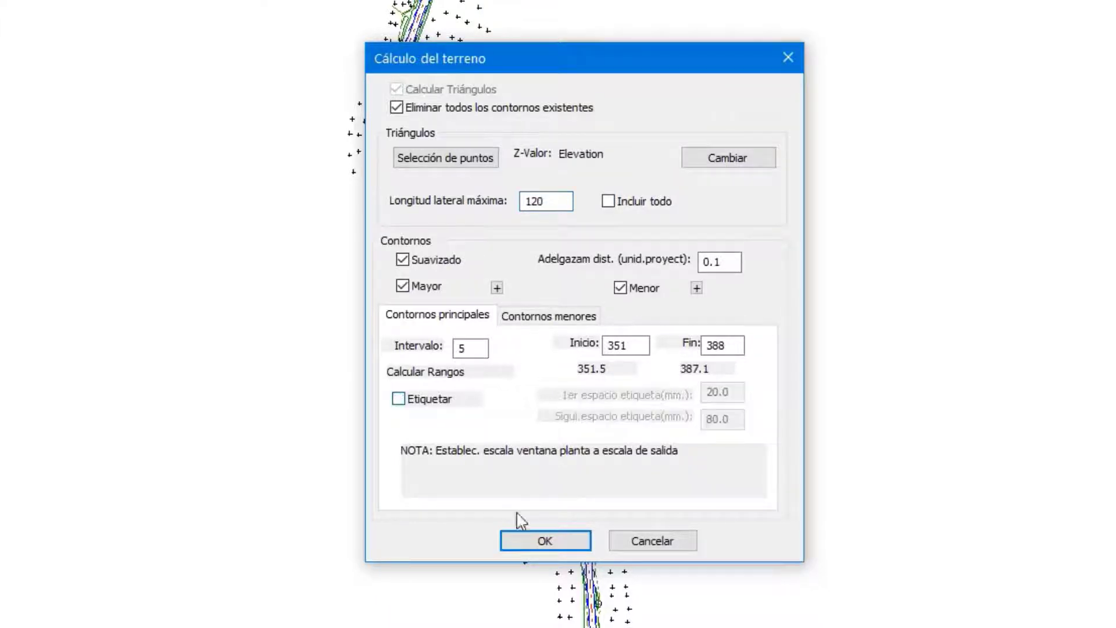
left_click(544, 541)
Step: Continue the TIN calculation past the crossing breakline warning and dismiss the inconsistent triangles error
left_click_drag(629, 222, 625, 157)
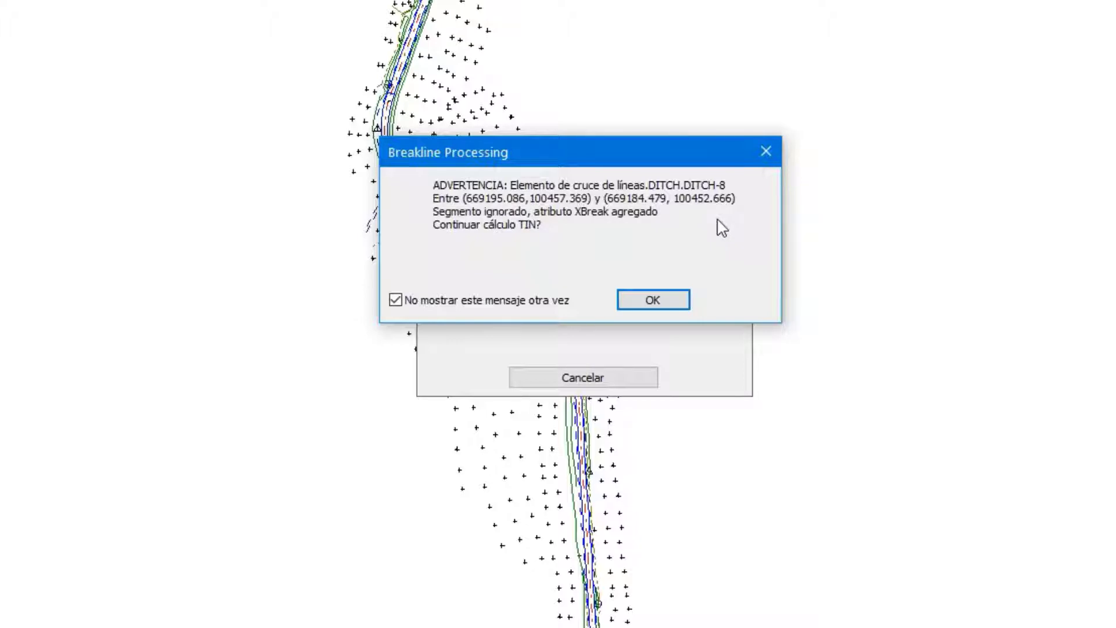
left_click(652, 300)
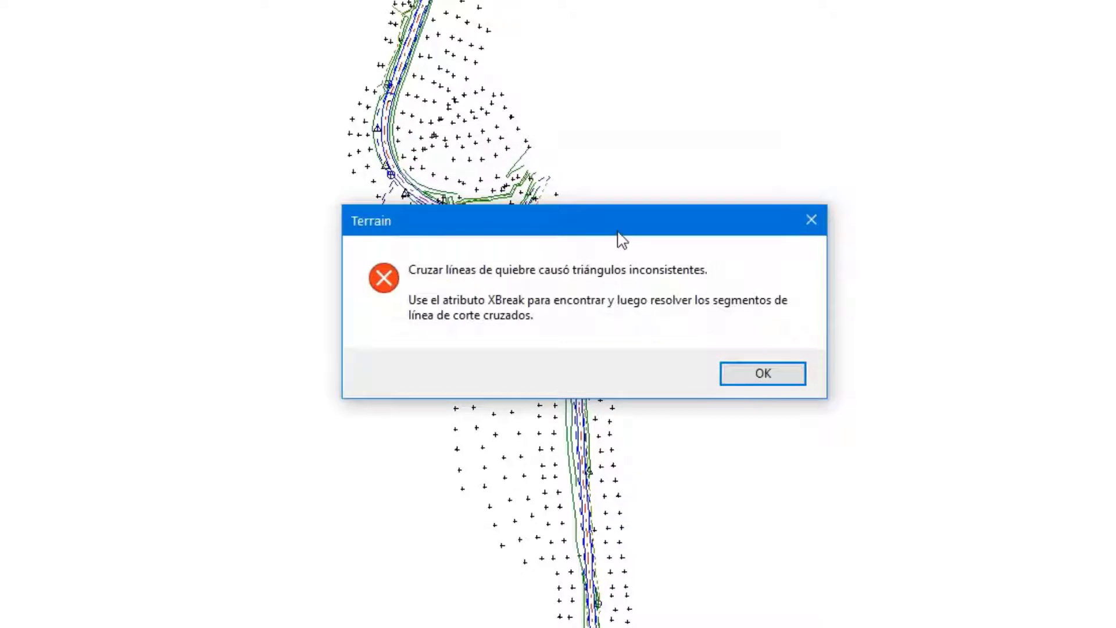
left_click(762, 374)
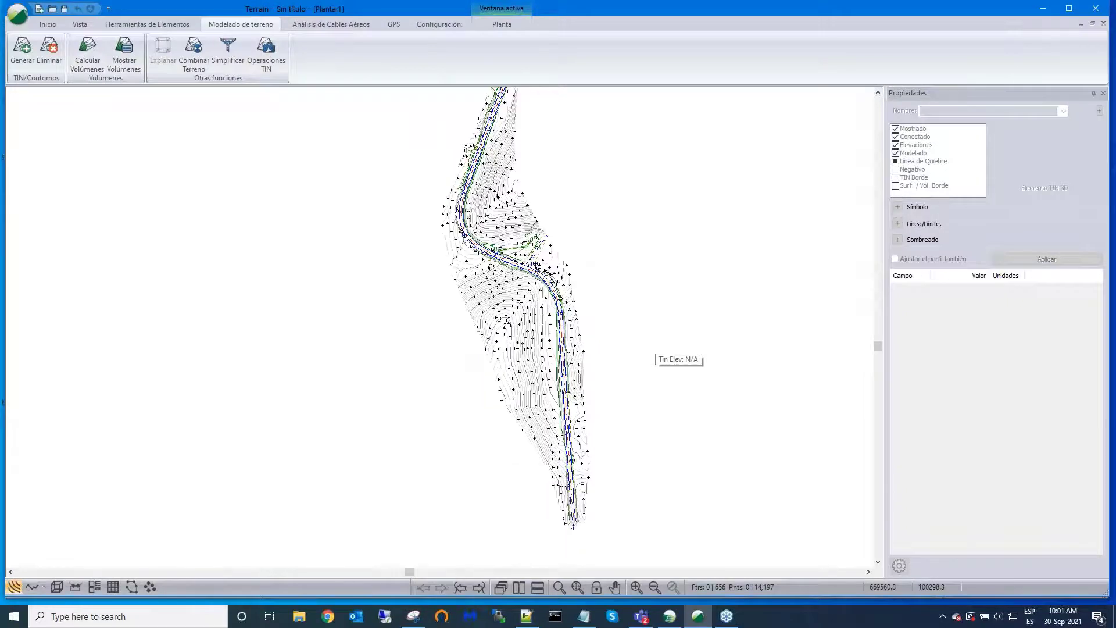
Step: Examine the generated contours around the road and display the point list with the XBreak attribute
scroll(660, 349, "up", 1)
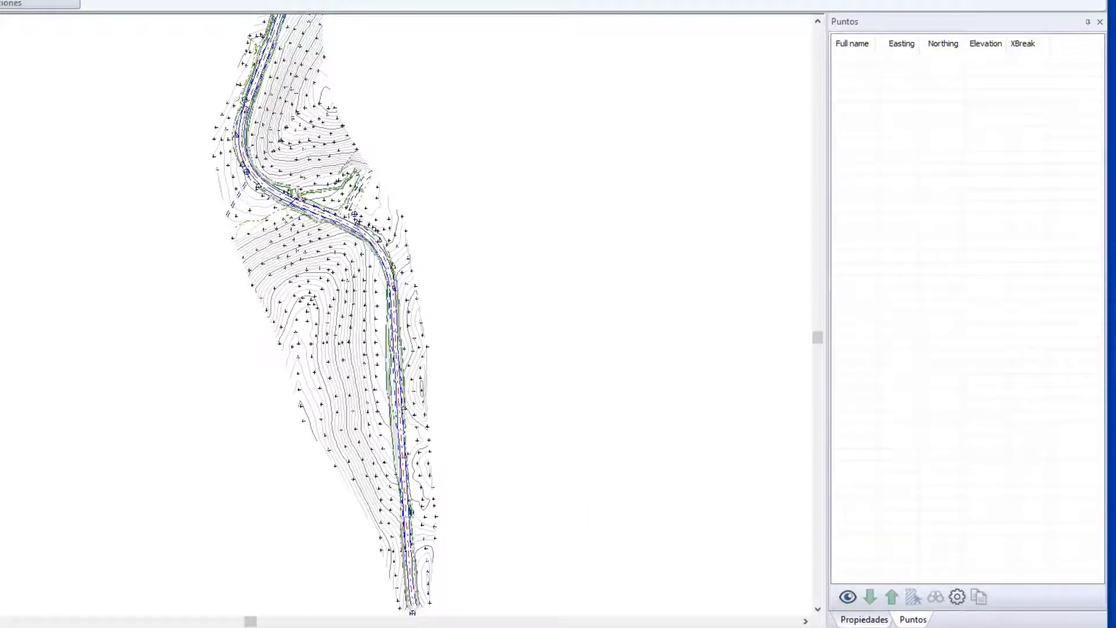
scroll(626, 316, "up", 3)
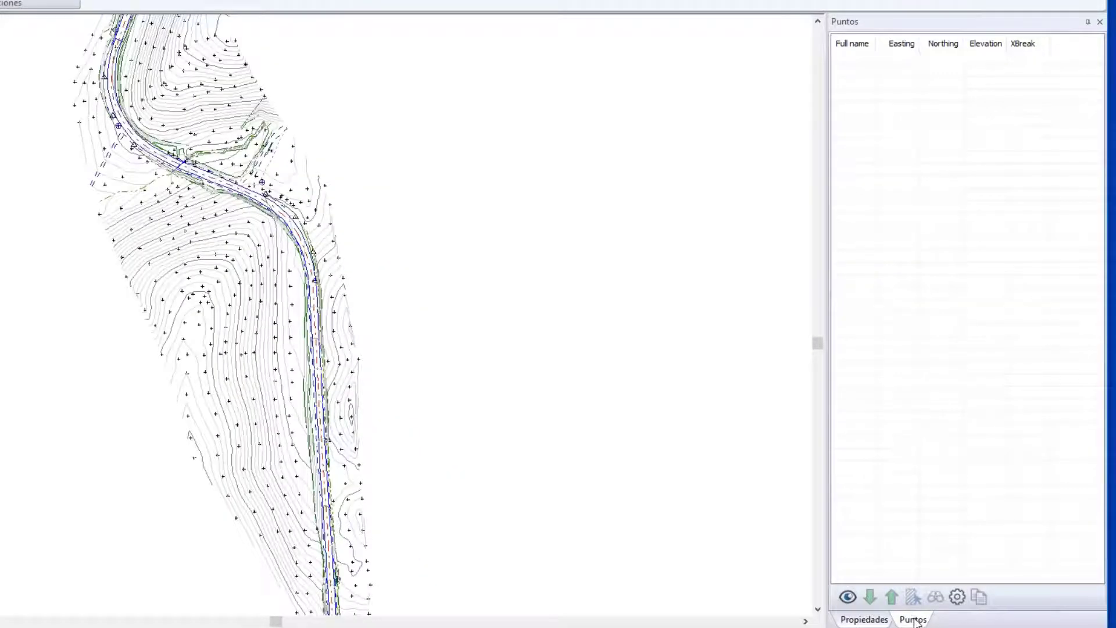
left_click(864, 620)
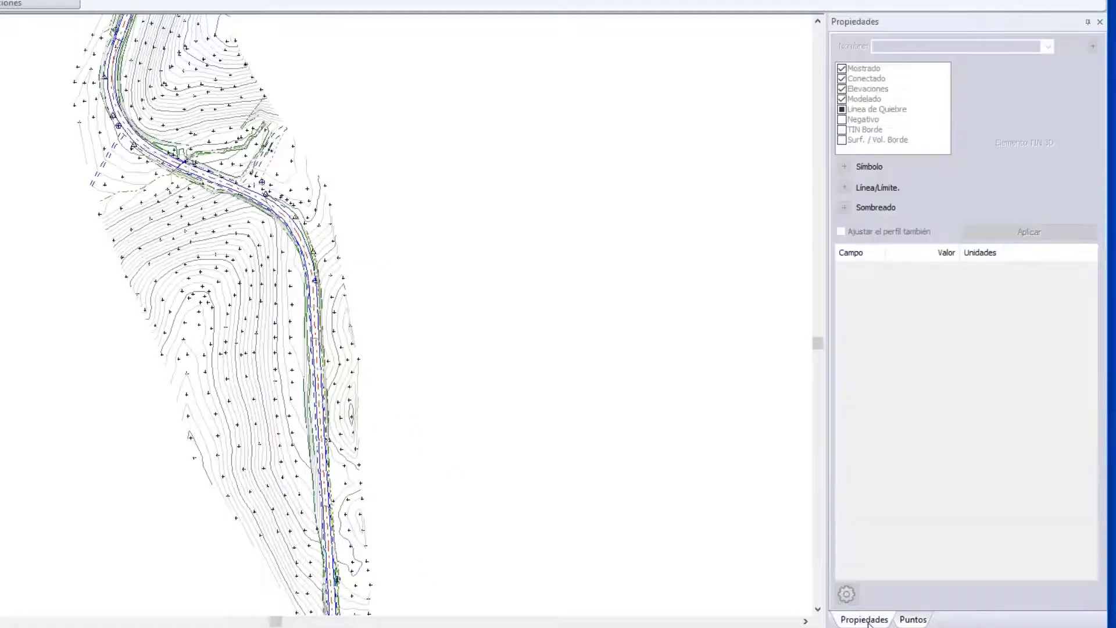
left_click(915, 620)
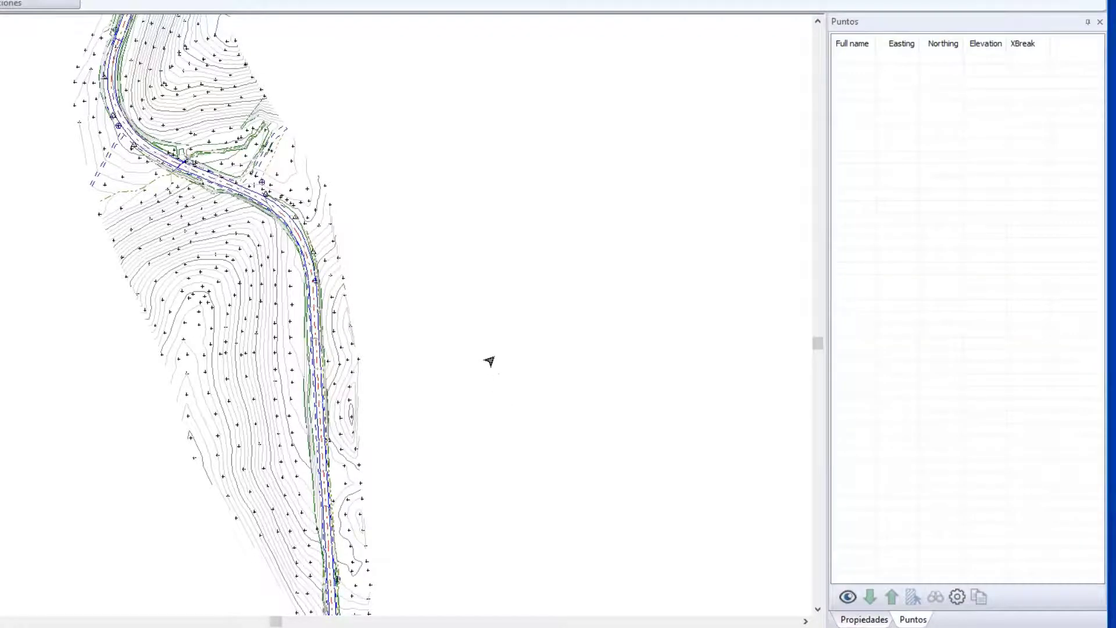
Step: Select all terrain features with a selection window around the whole survey
scroll(490, 359, "down", 2)
scroll(490, 359, "down", 3)
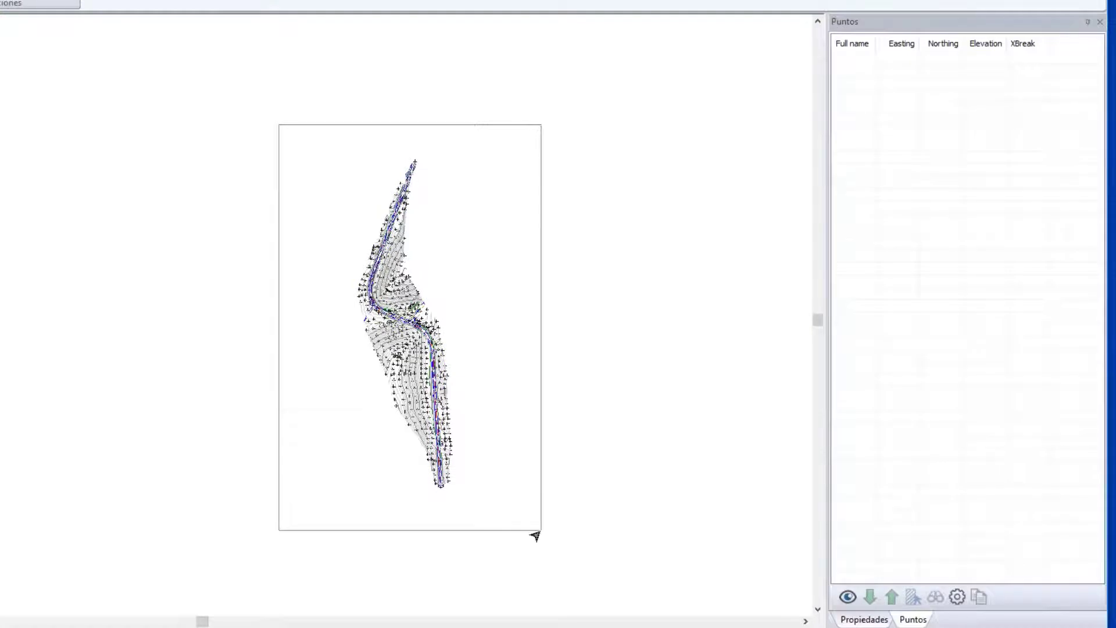
left_click(533, 531)
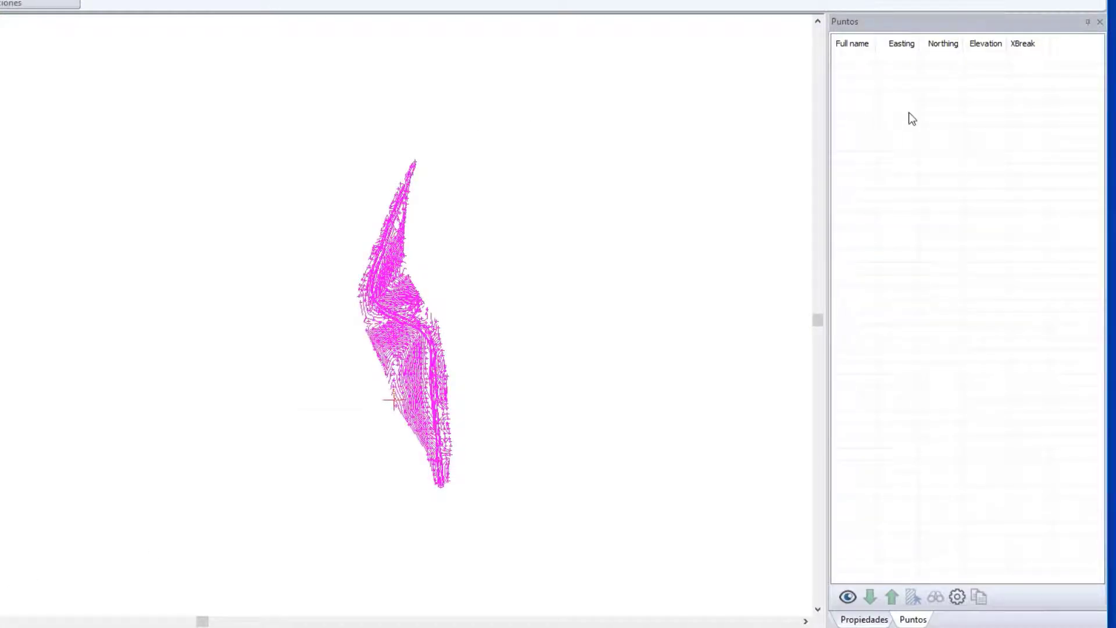
Step: Sort the point list by XBreak and select the elements whose Cruce de rotura property is Yes
left_click_drag(1027, 48, 661, 229)
scroll(434, 357, "up", 2)
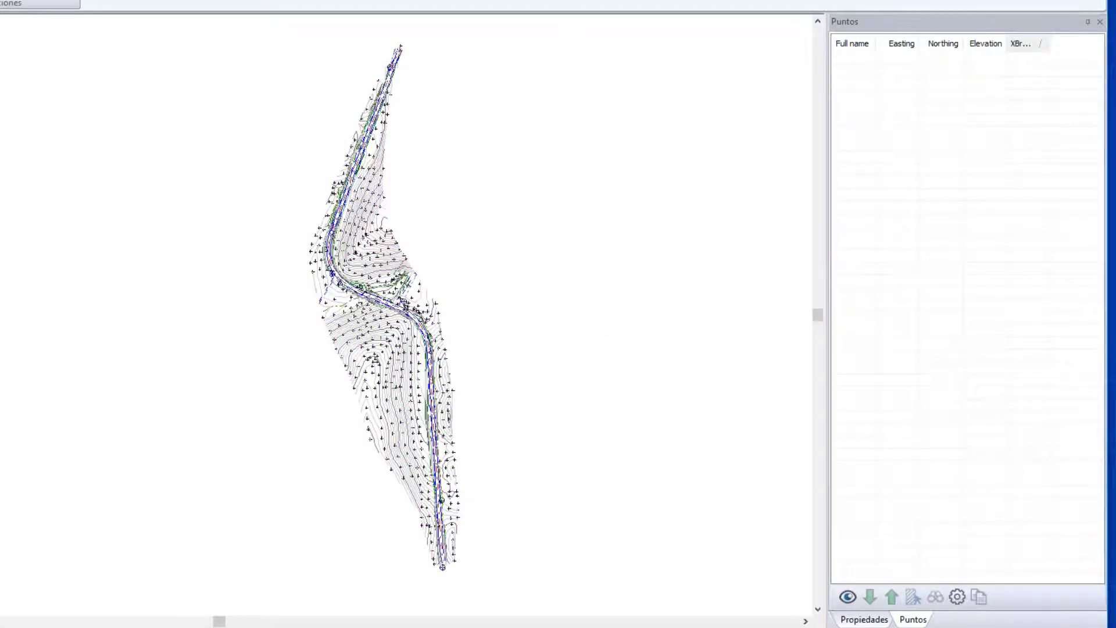
right_click(601, 218)
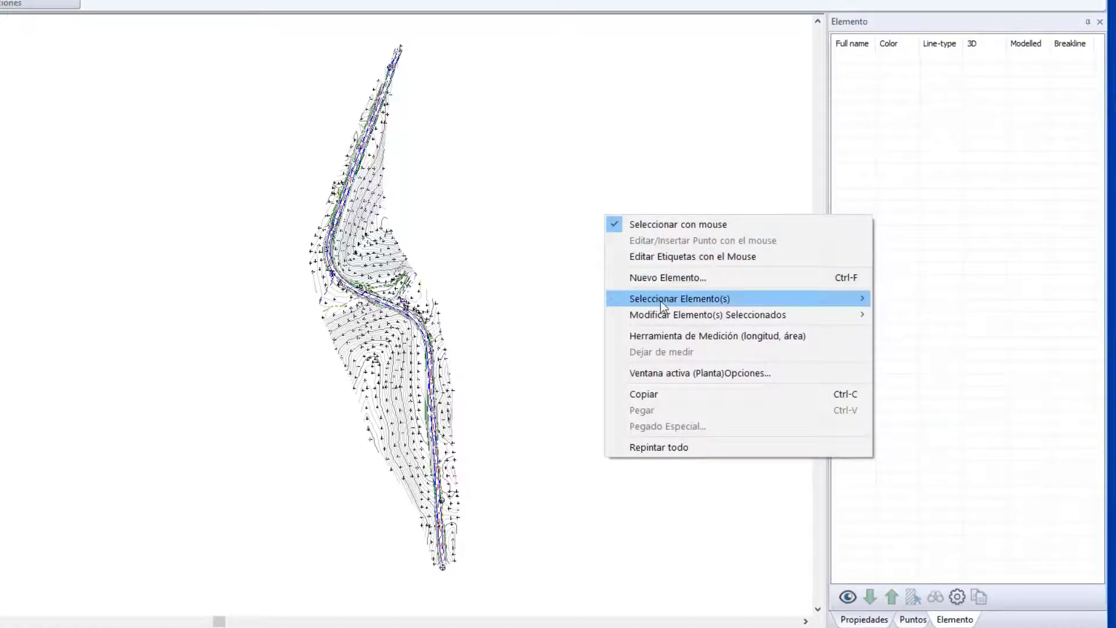
mouse_move(660, 302)
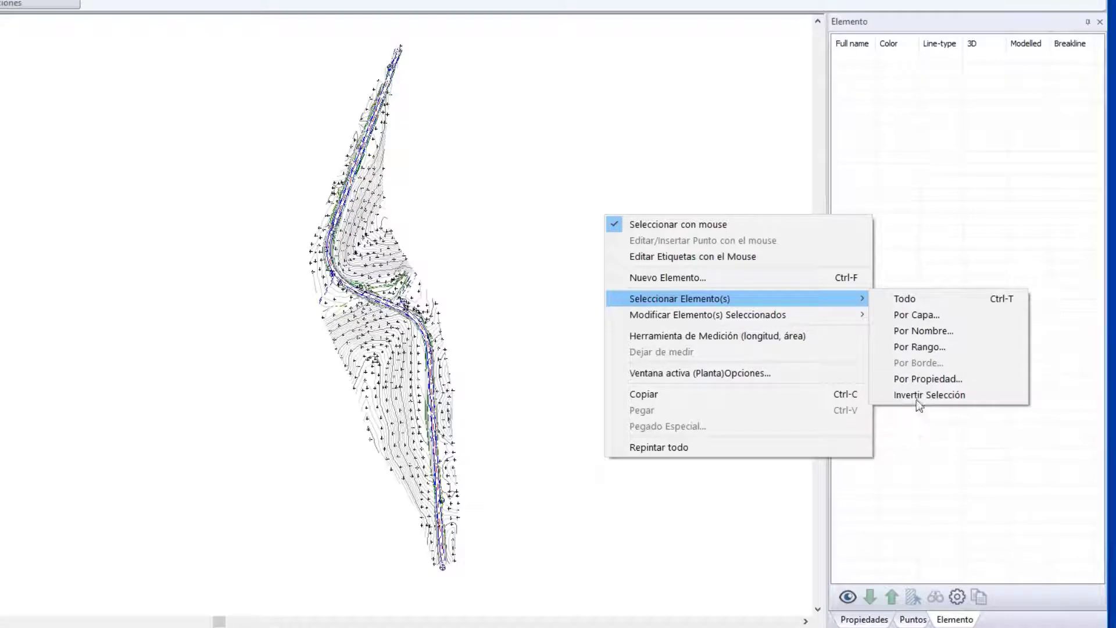
left_click(920, 376)
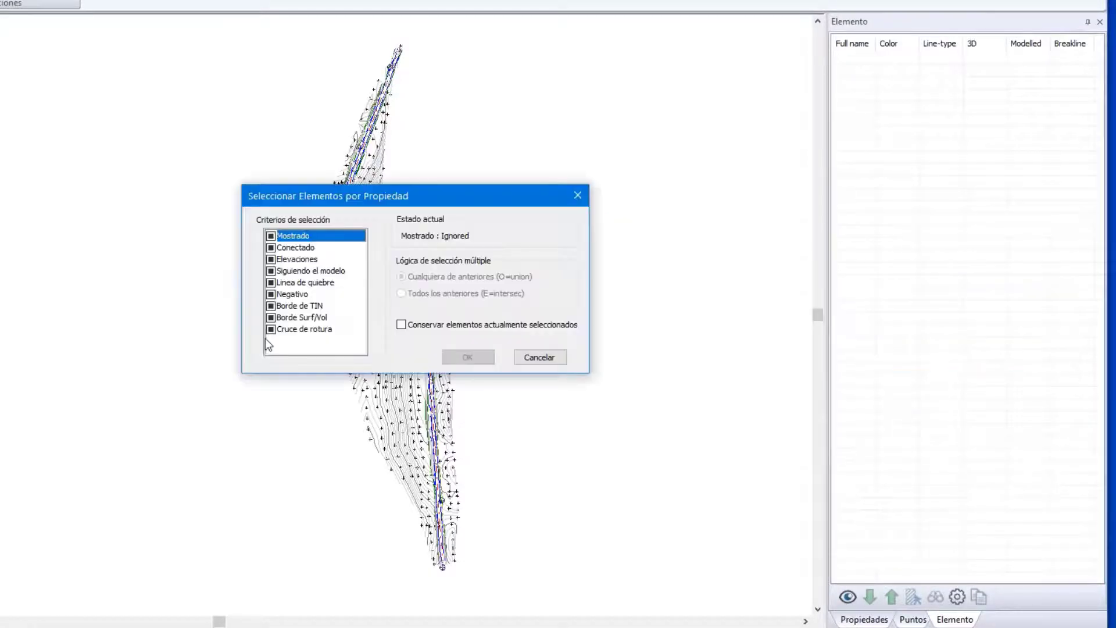
left_click(273, 333)
left_click(271, 330)
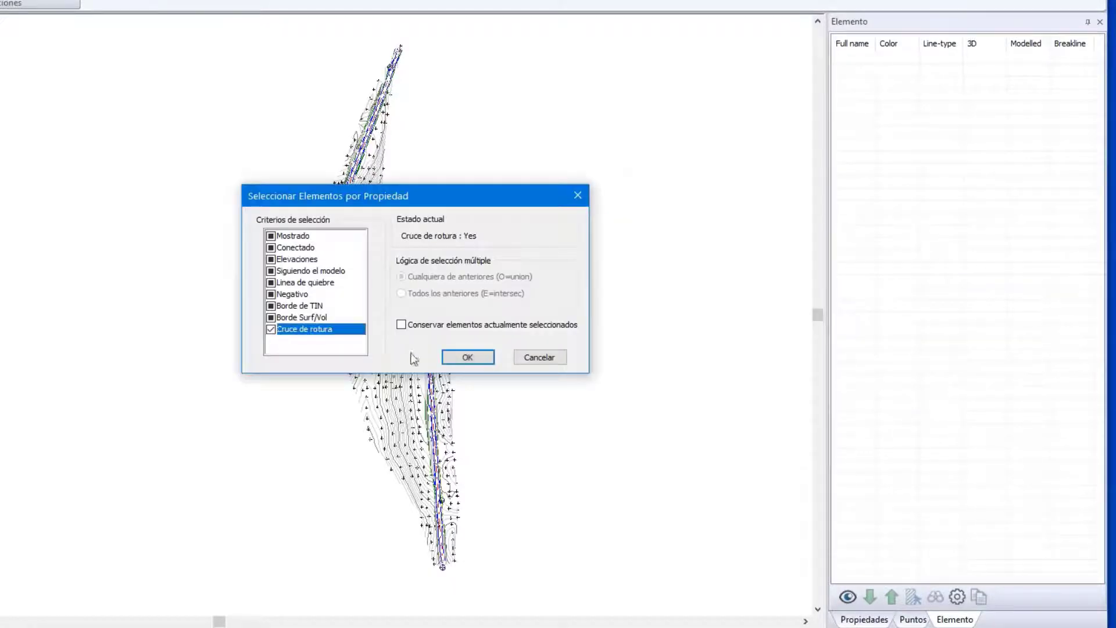
left_click(467, 357)
scroll(349, 312, "up", 3)
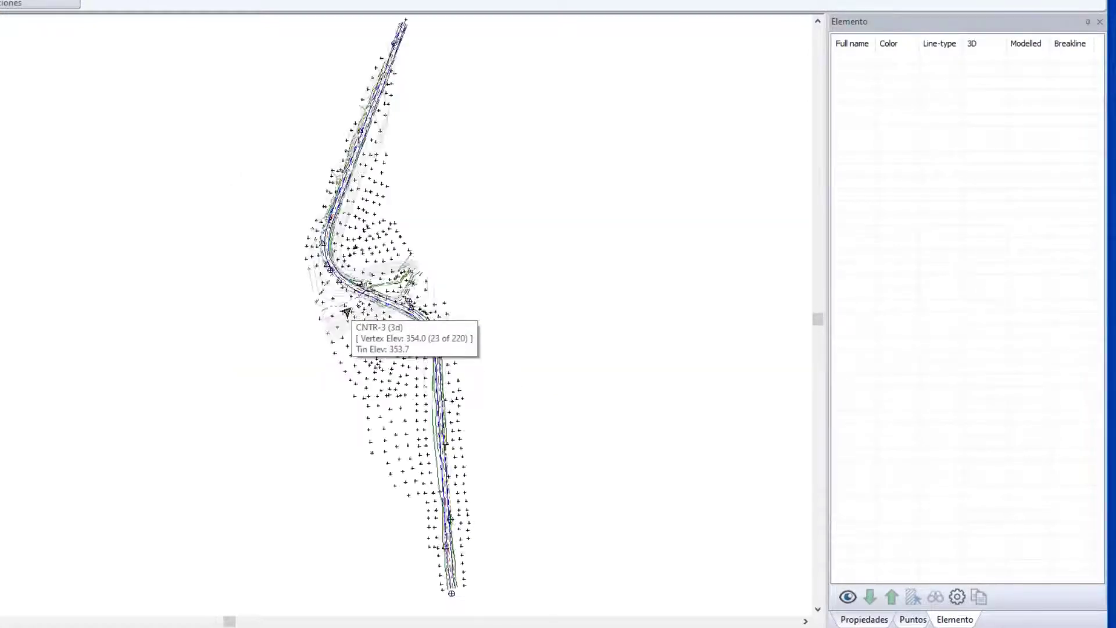
scroll(322, 329, "up", 2)
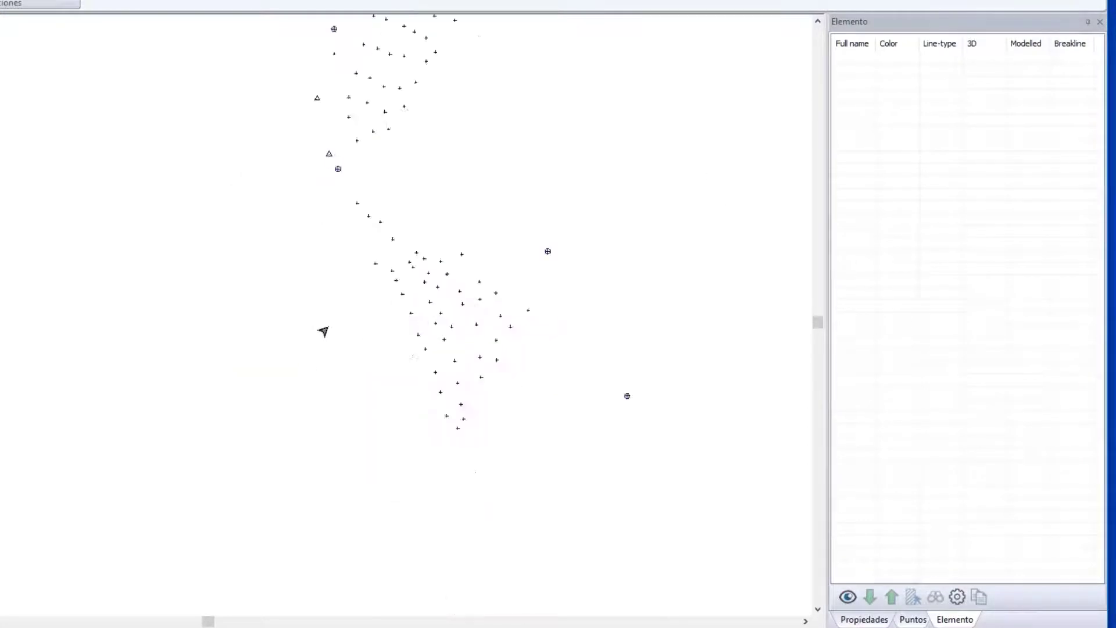
middle_click_drag(412, 265, 268, 316)
Step: Repeat the selection by property with Cruce de rotura enabled as the only criterion
right_click(535, 188)
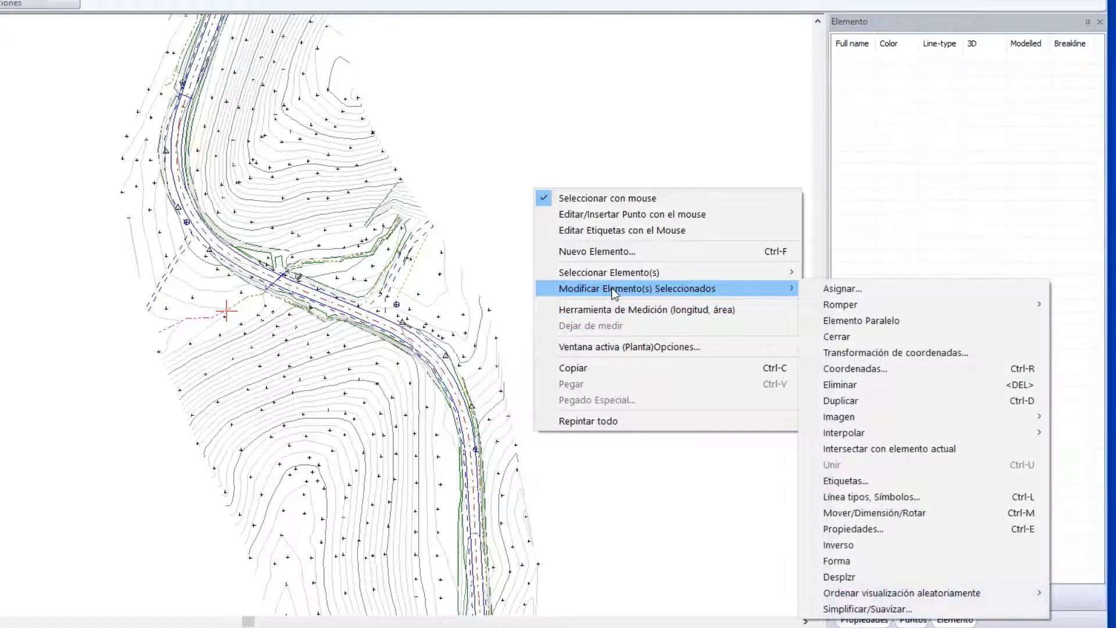
mouse_move(615, 271)
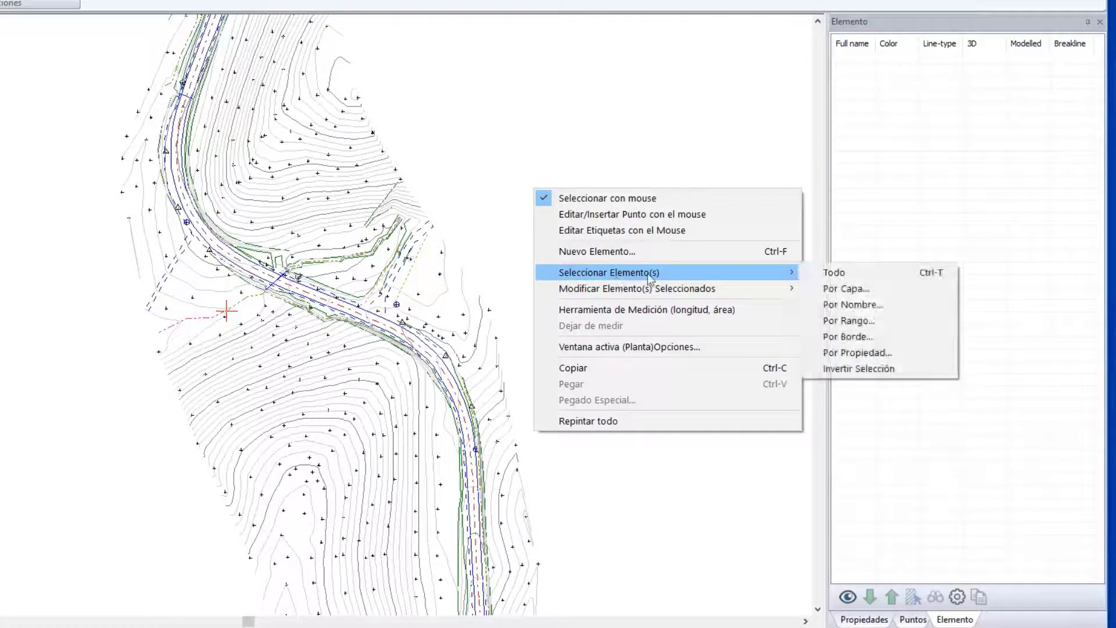
left_click(837, 353)
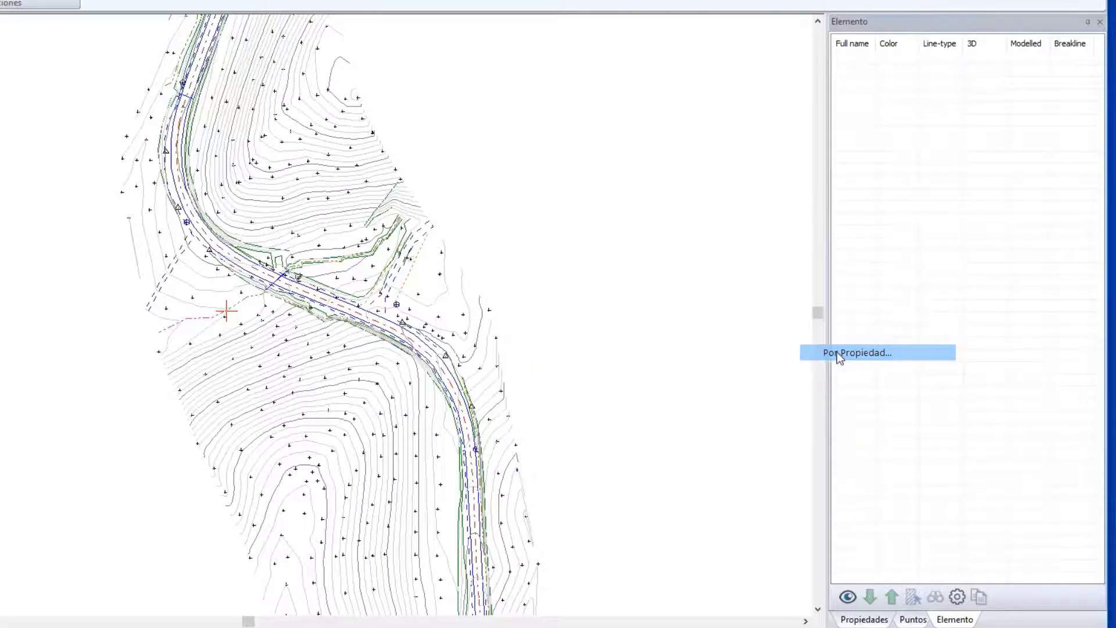
left_click(271, 332)
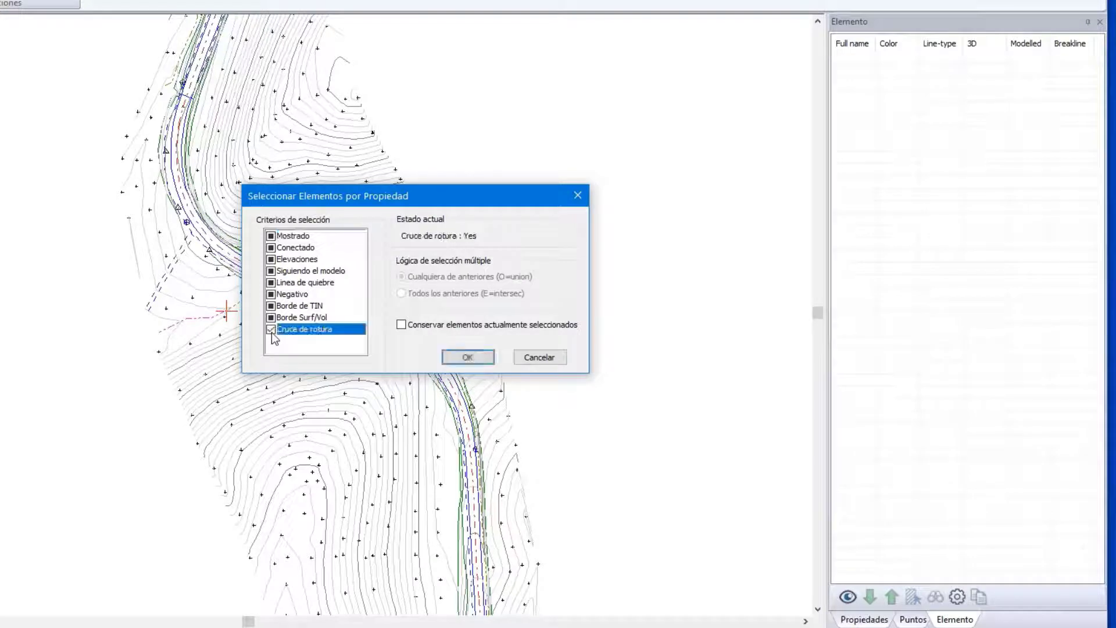
left_click(468, 357)
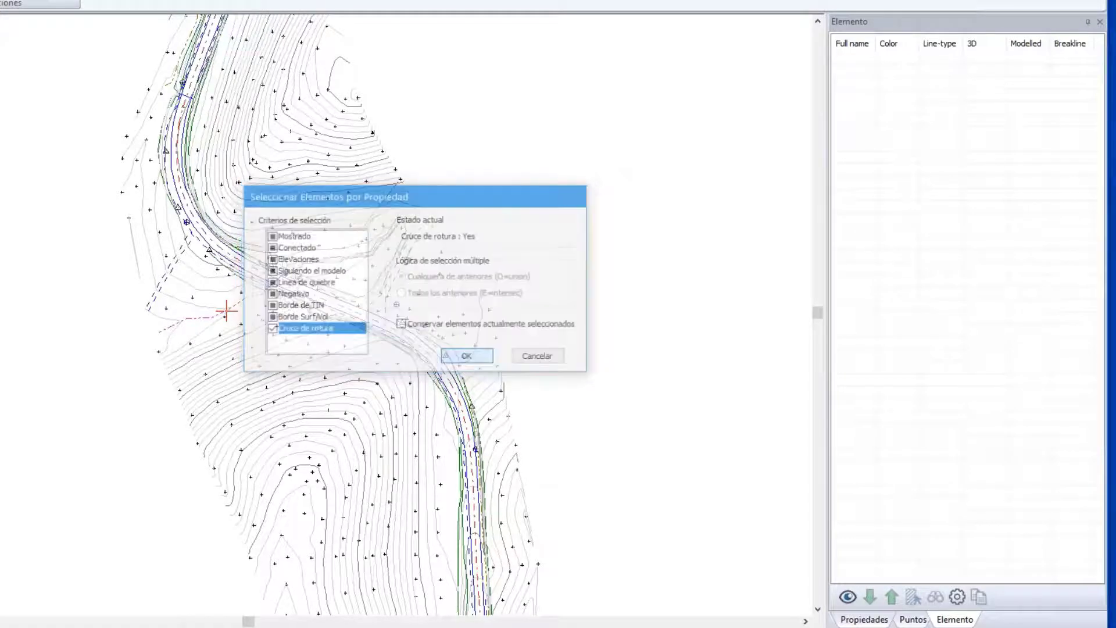
Step: Examine the selected ditch line close up at the point where its end crosses the neighbouring breakline
scroll(223, 317, "up", 5)
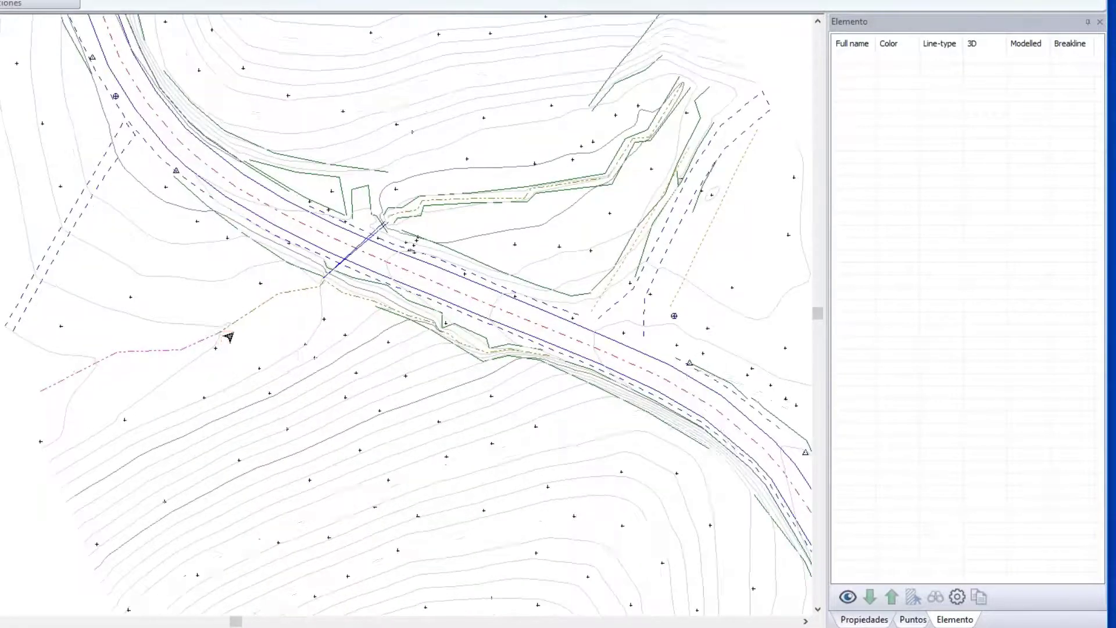
scroll(226, 330, "up", 3)
scroll(226, 331, "down", 2)
scroll(221, 326, "up", 1)
middle_click_drag(215, 332, 229, 259)
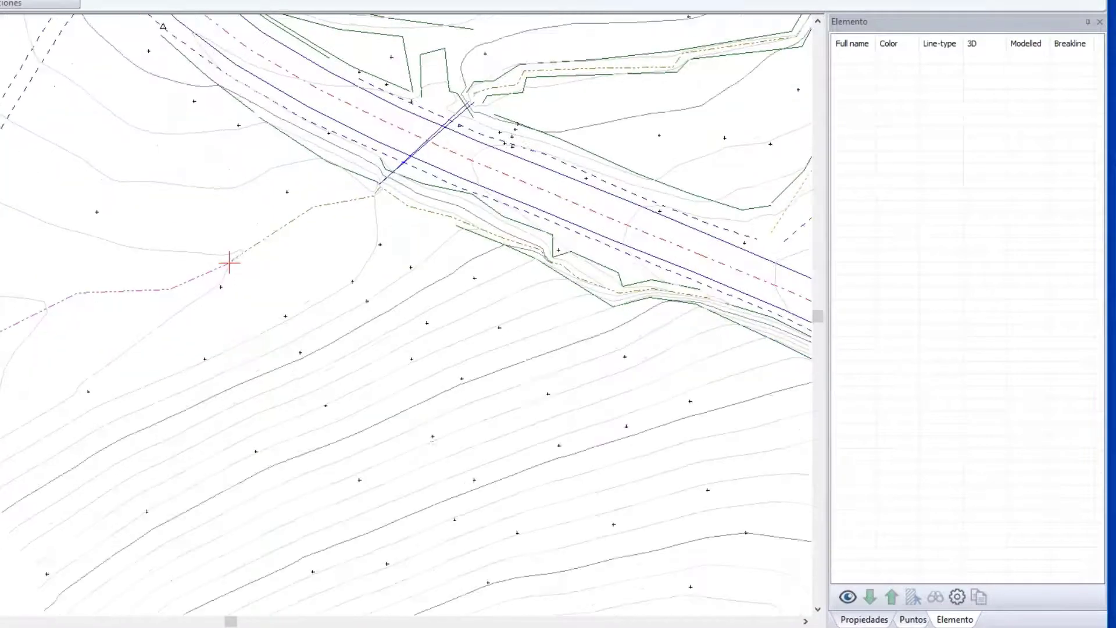
scroll(228, 260, "up", 3)
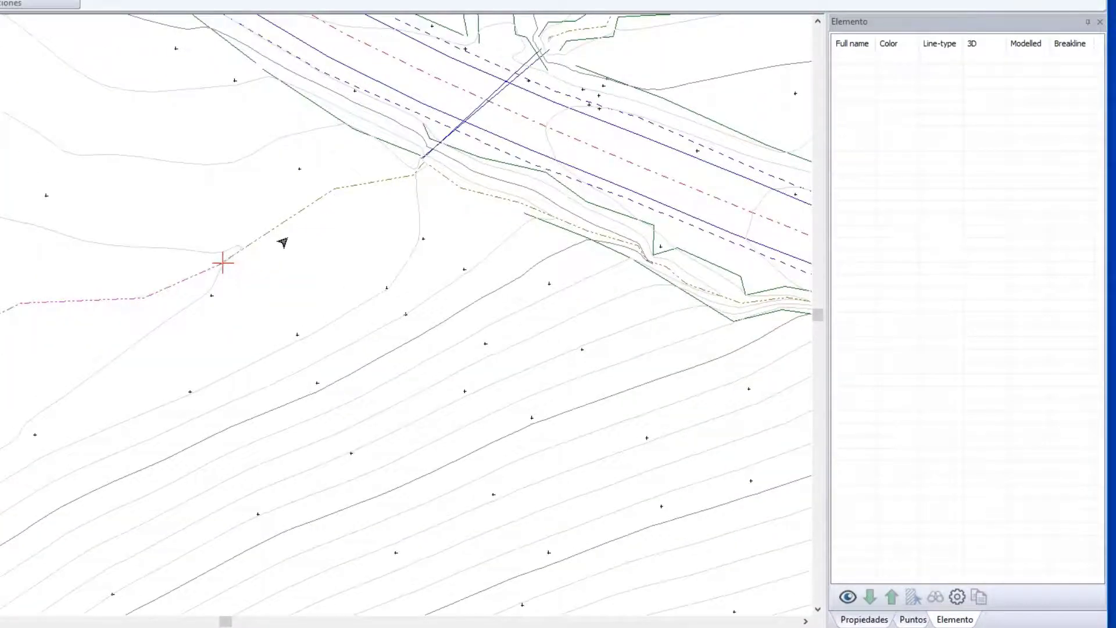
scroll(282, 244, "up", 2)
scroll(231, 278, "down", 1)
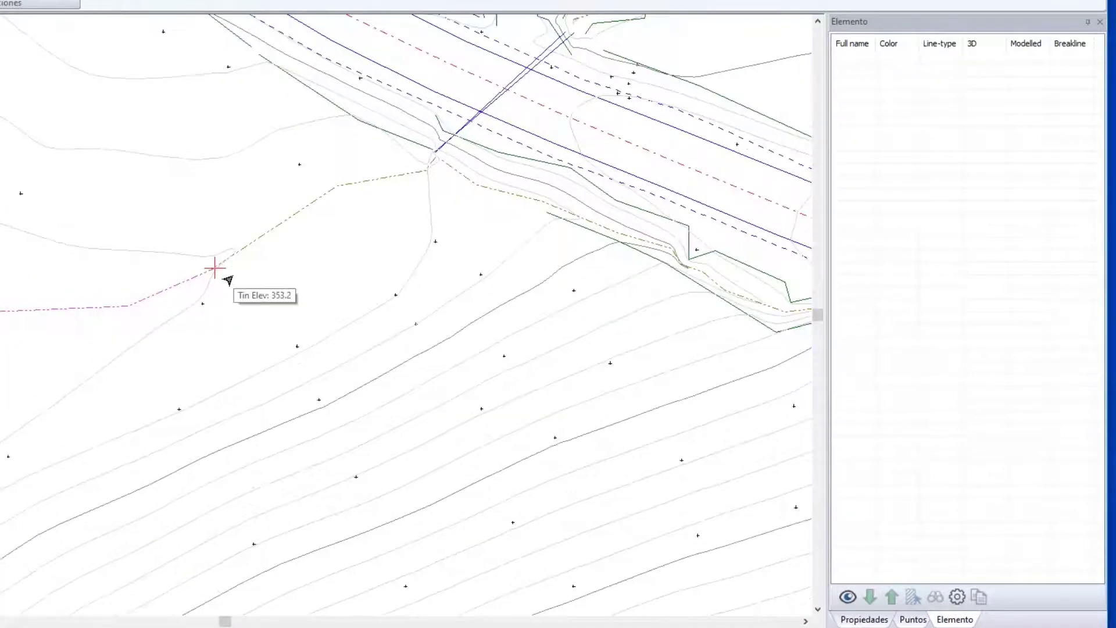
scroll(228, 278, "up", 3)
middle_click_drag(231, 278, 350, 273)
scroll(350, 272, "up", 2)
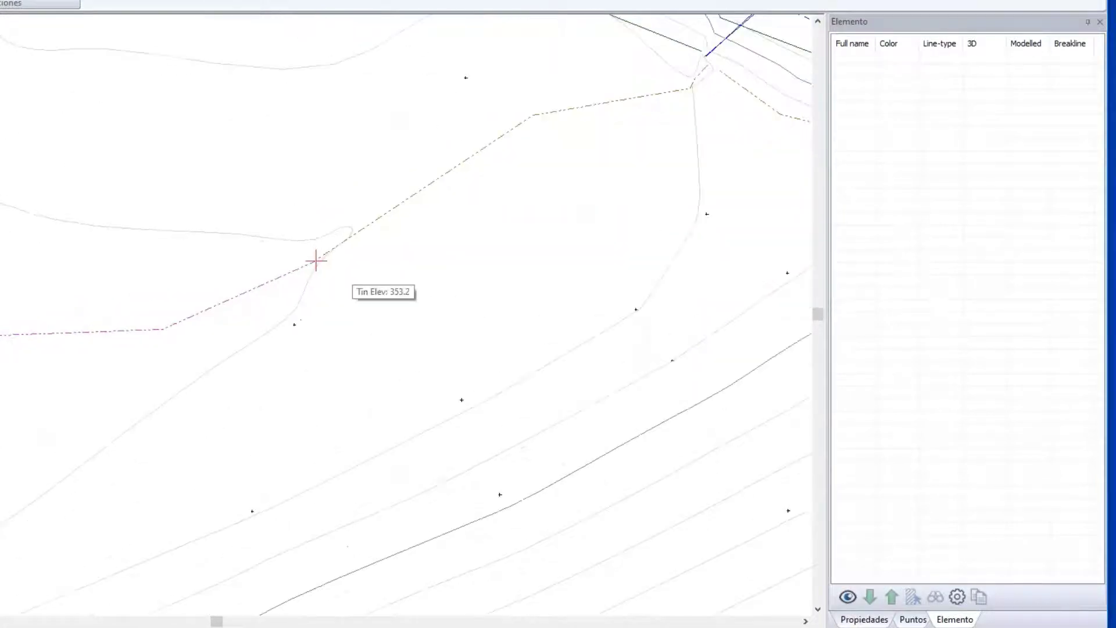
scroll(309, 259, "up", 4)
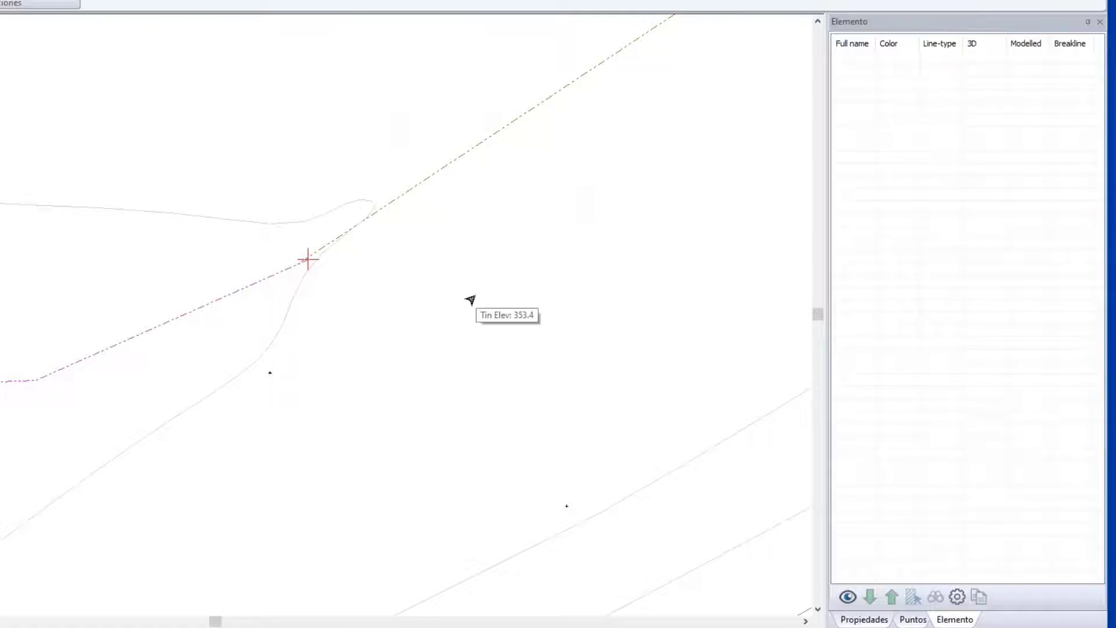
scroll(471, 300, "up", 2)
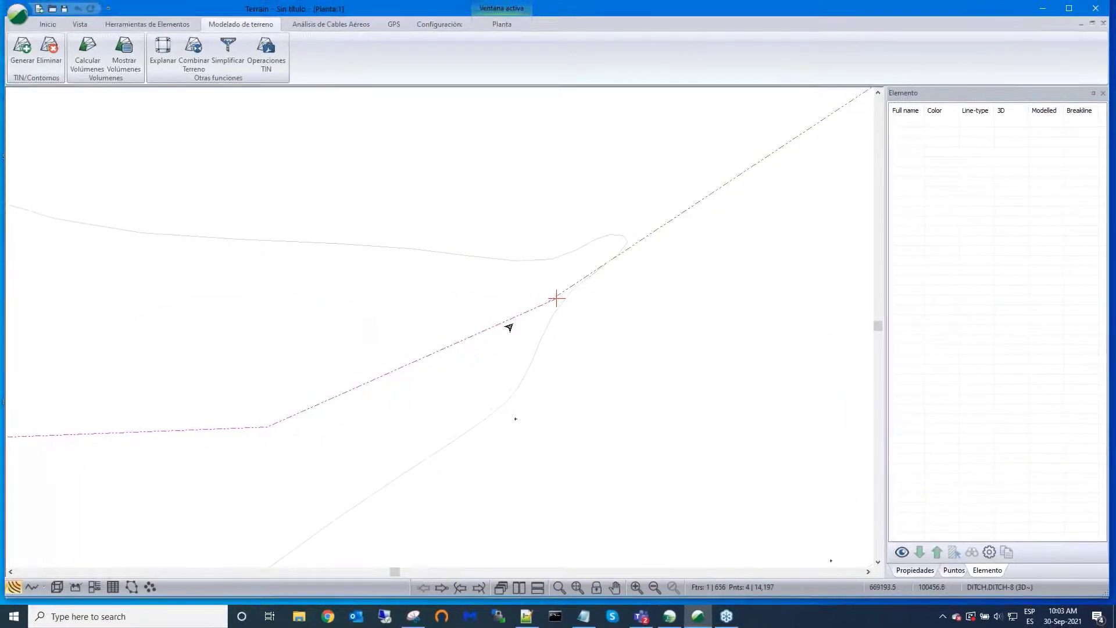
scroll(509, 324, "up", 2)
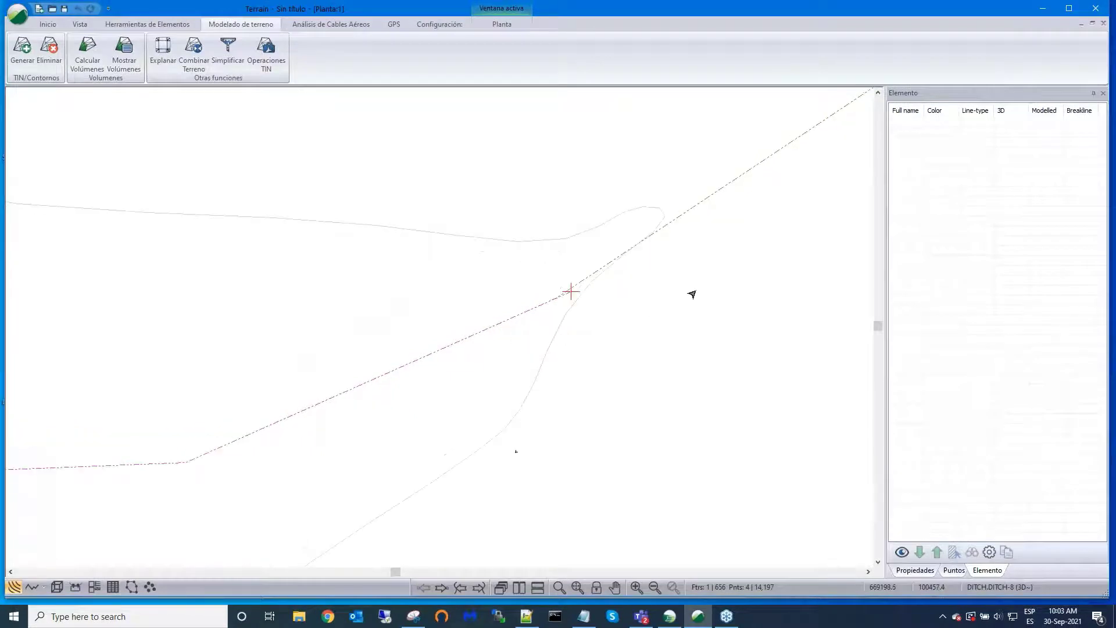
middle_click_drag(692, 294, 688, 267)
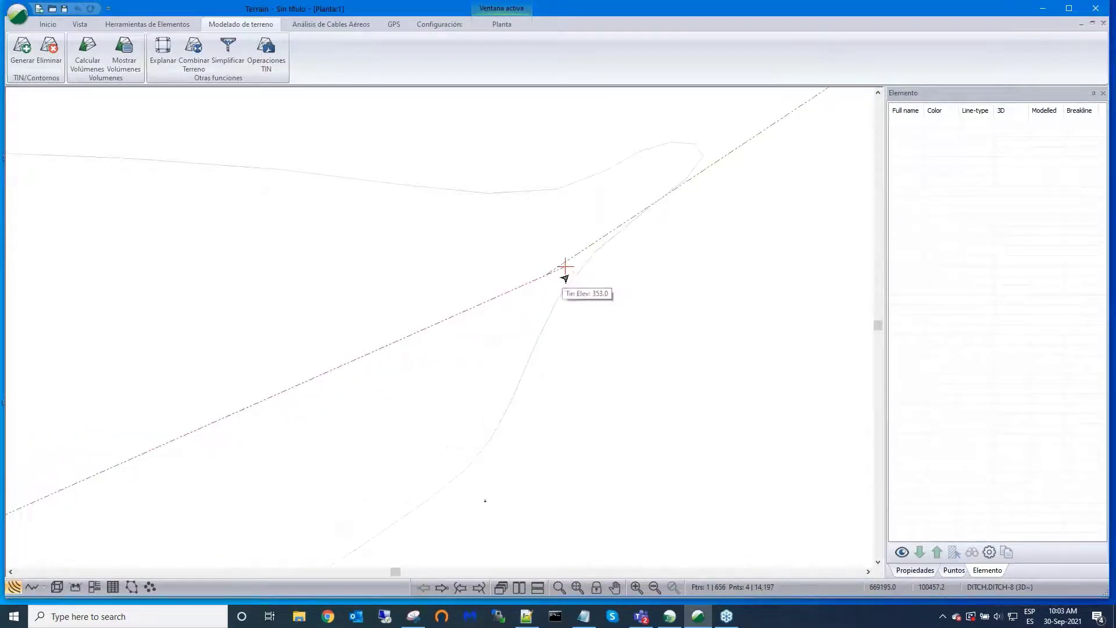
scroll(560, 278, "up", 3)
scroll(562, 272, "up", 3)
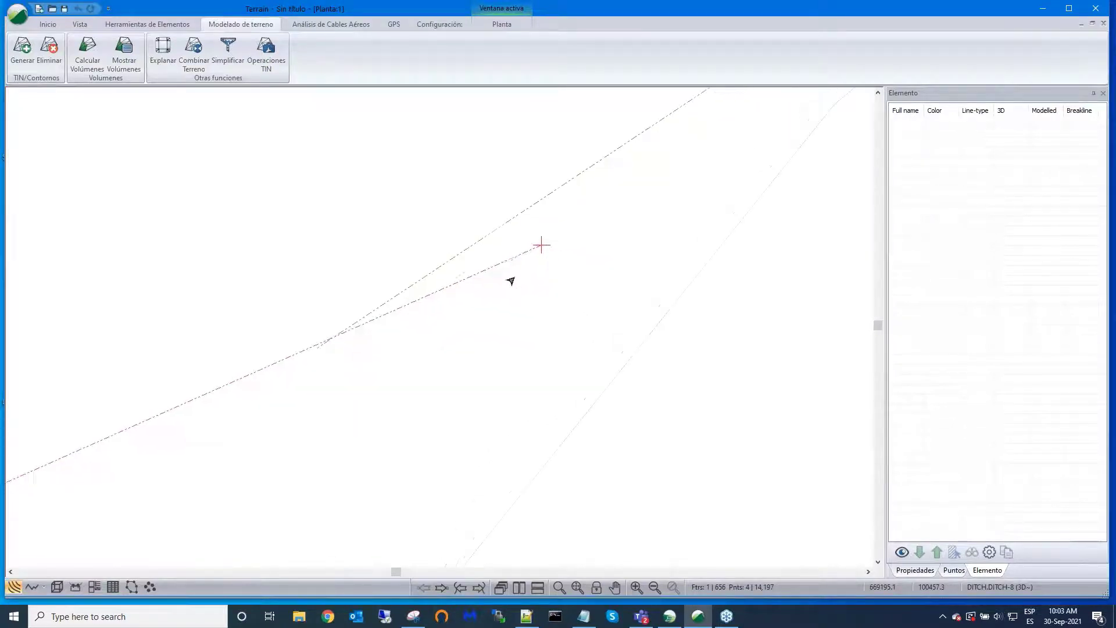
middle_click_drag(500, 299, 714, 289)
middle_click_drag(501, 305, 444, 342)
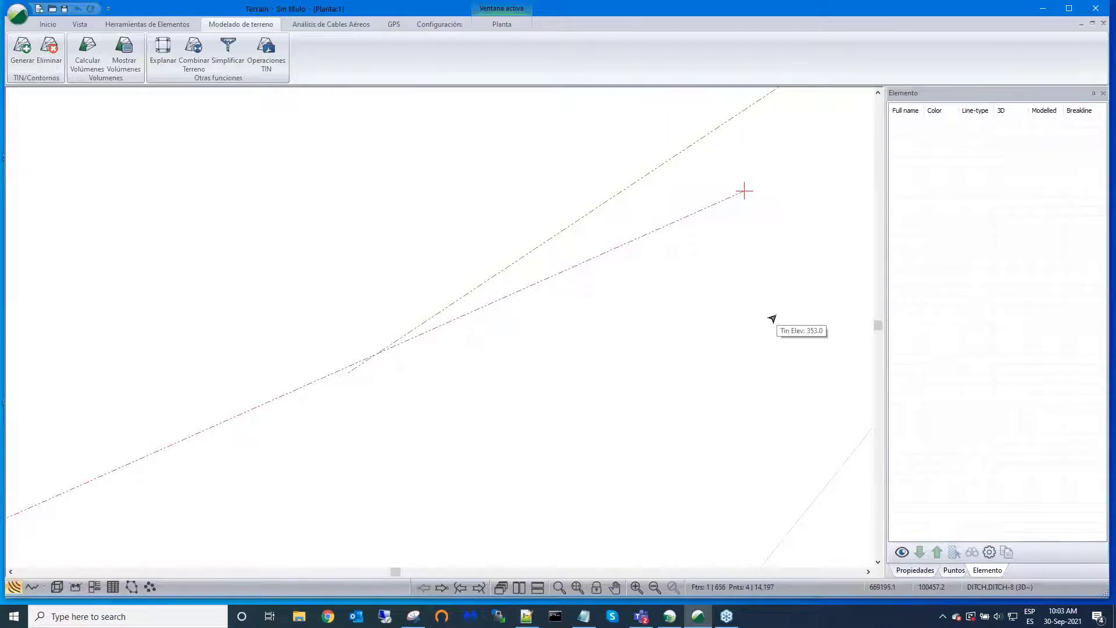
Step: Move the end vertex of DITCH-8 onto the neighbouring line's end point, accept deleting the existing terrain triangles, and return to mouse selection
right_click(706, 316)
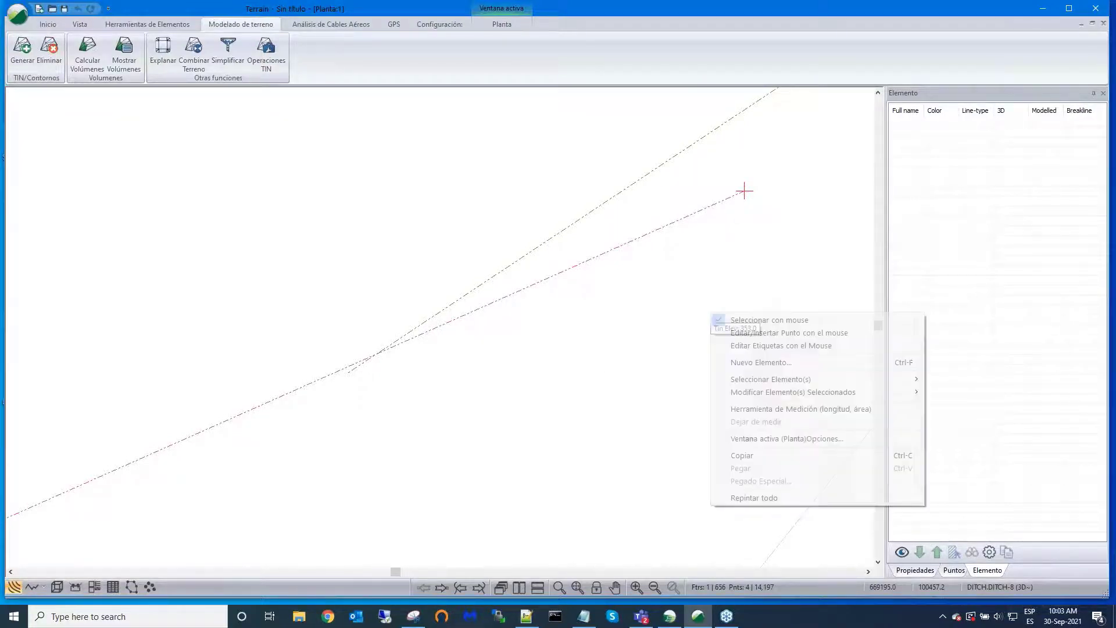
left_click(728, 334)
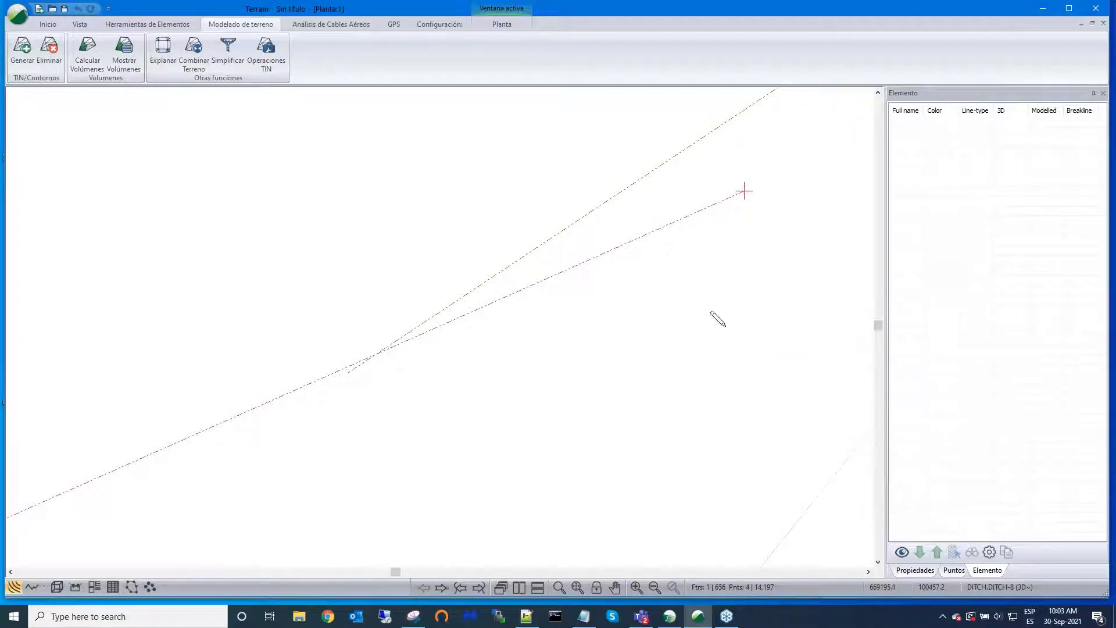
mouse_move(744, 191)
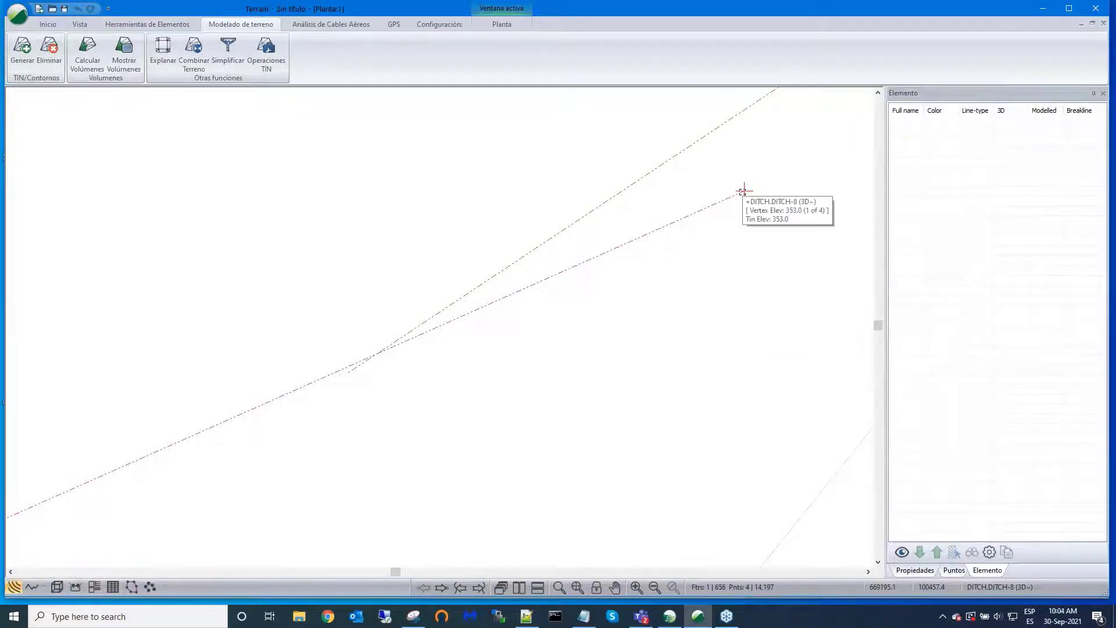
left_click(745, 190)
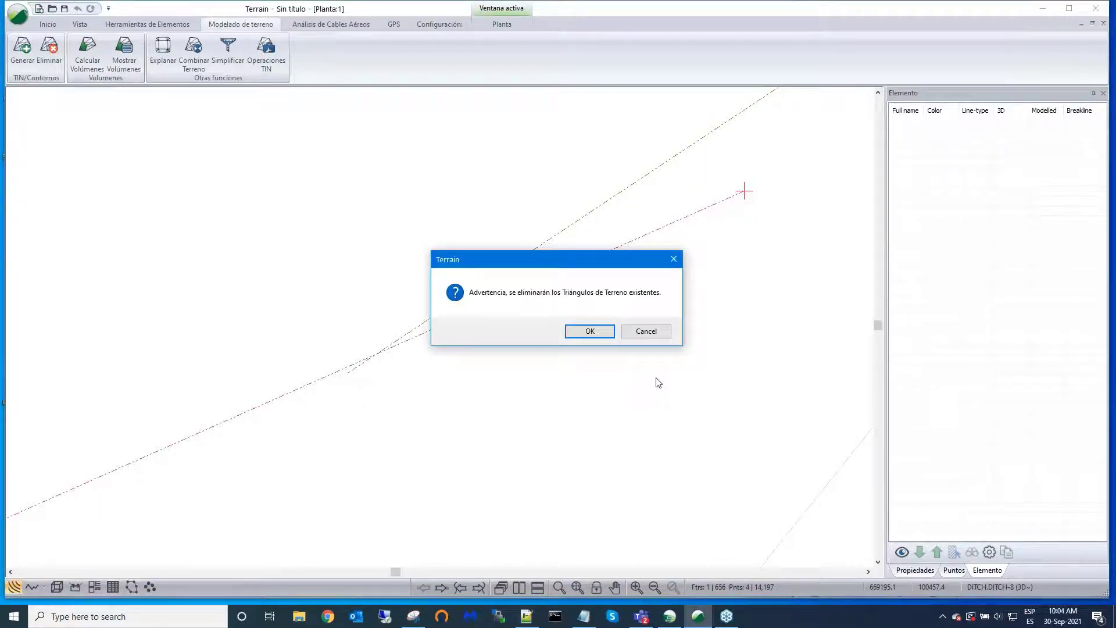
left_click(591, 331)
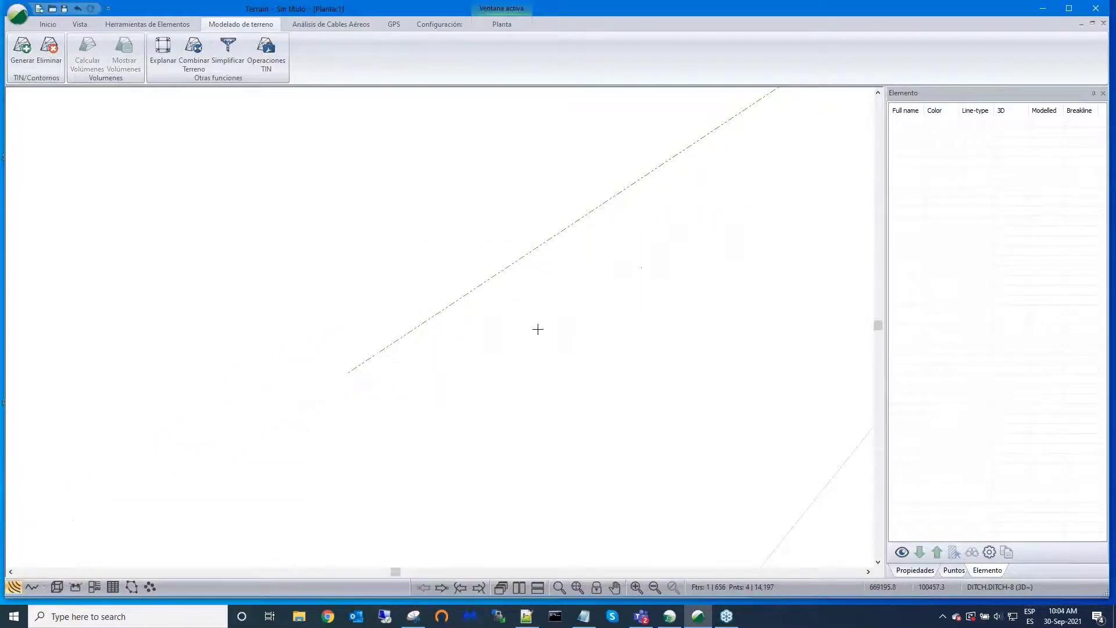
mouse_move(350, 376)
left_mouse_down()
mouse_move(339, 381)
mouse_move(351, 370)
mouse_move(343, 402)
mouse_move(349, 371)
left_mouse_up()
right_click(593, 318)
left_click(606, 321)
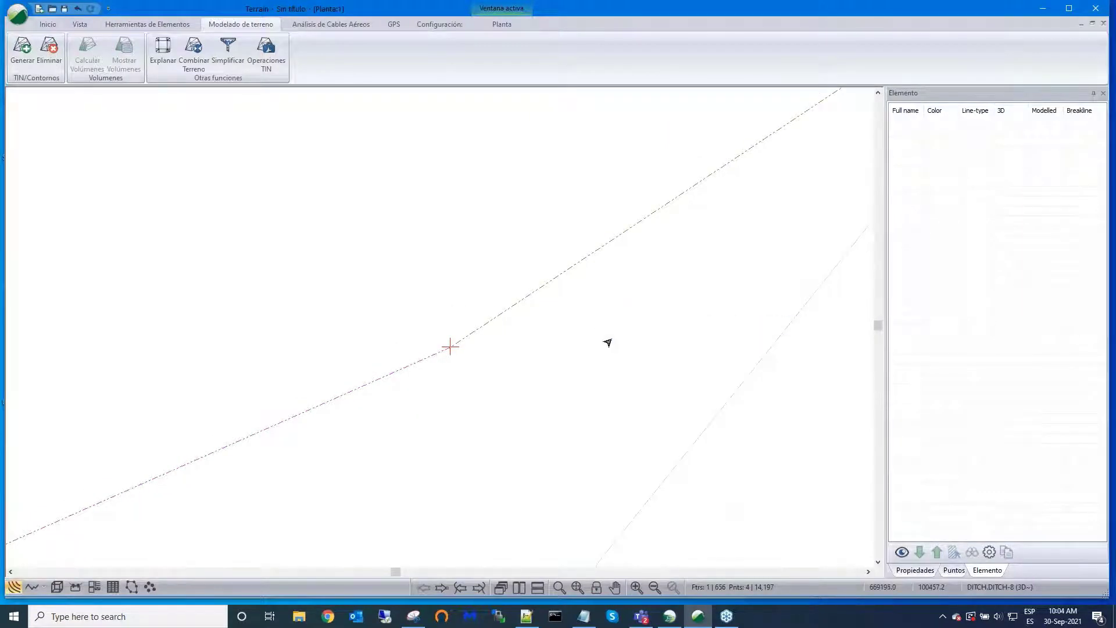
Step: Regenerate the TIN and contours with the existing terrain calculation settings
middle_click_drag(605, 341, 678, 334)
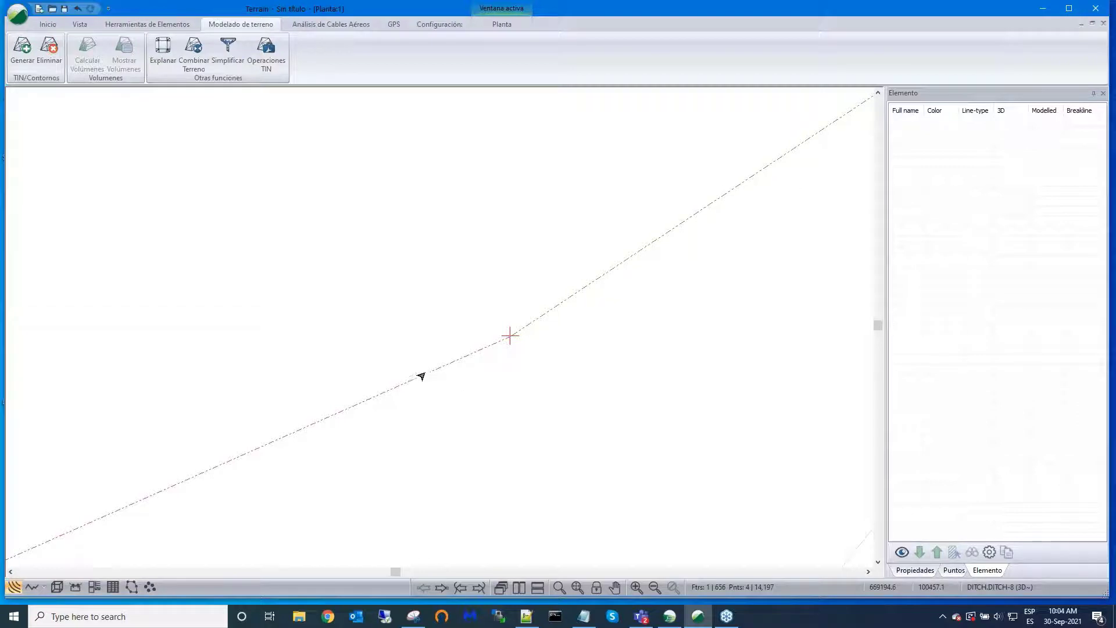
scroll(515, 390, "down", 1)
left_click(22, 48)
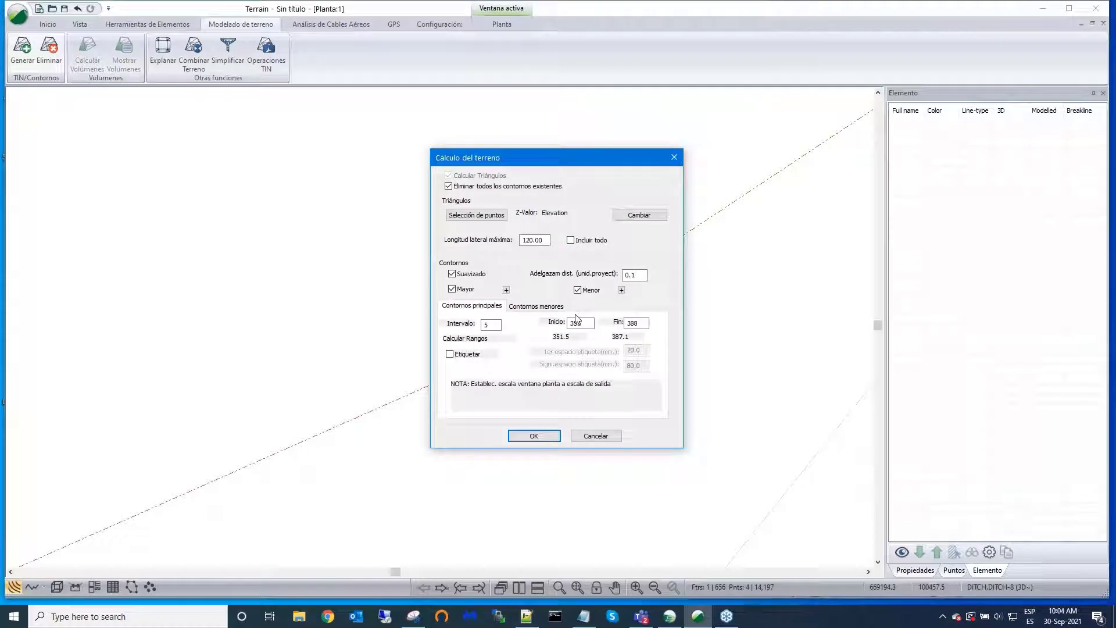
left_click(547, 436)
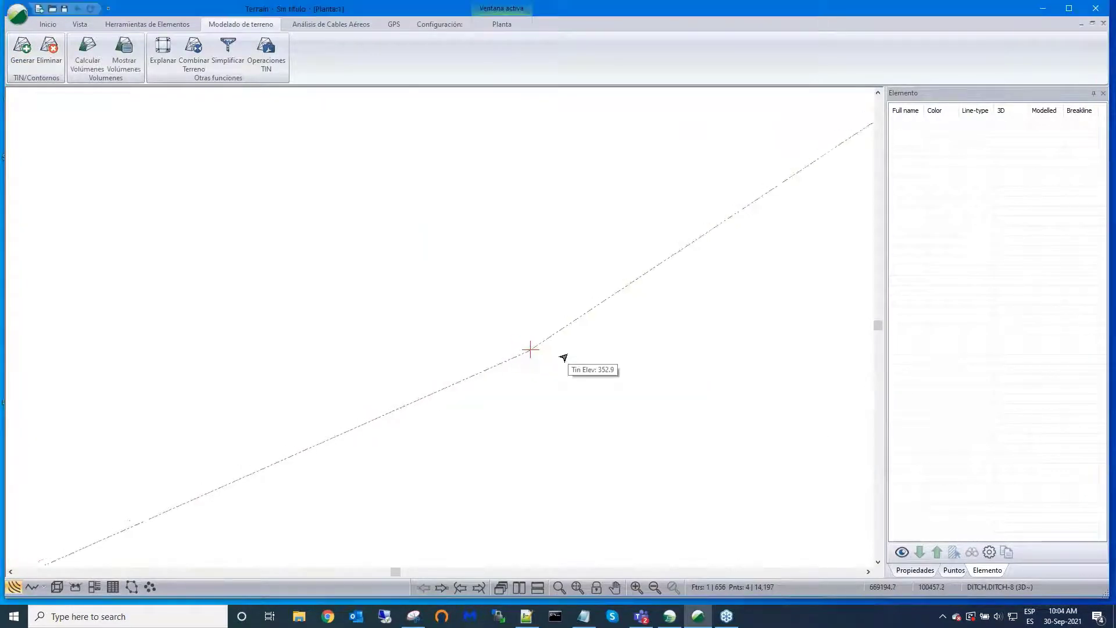
Step: Show the terrain in the 3D view and inspect the surface around the road bend and side ditches
left_click(57, 587)
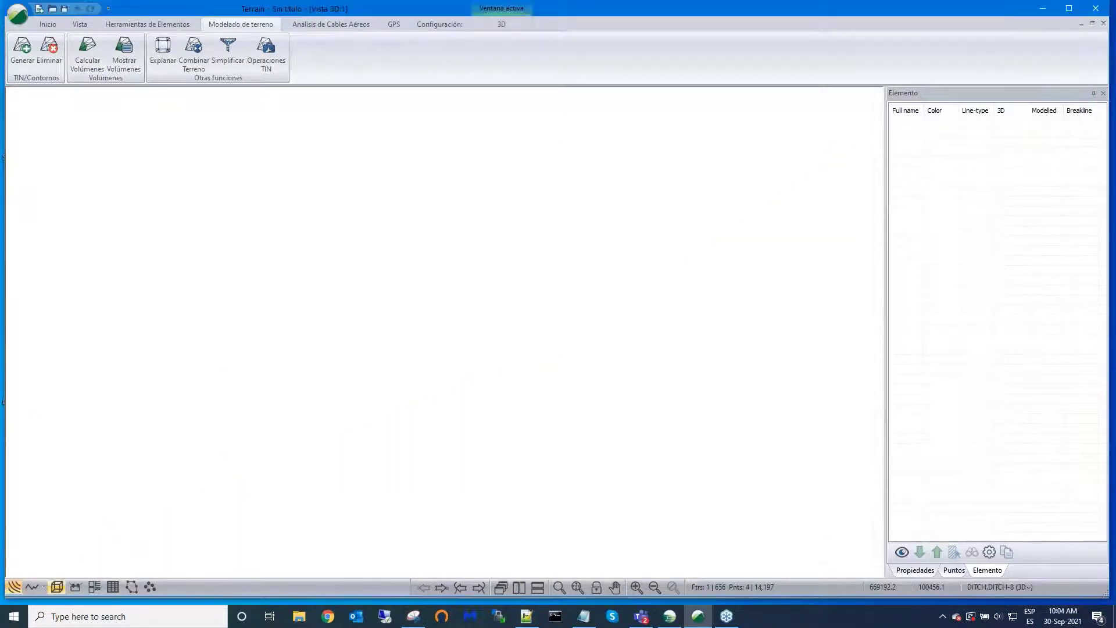
left_click_drag(483, 340, 435, 317)
scroll(435, 317, "up", 5)
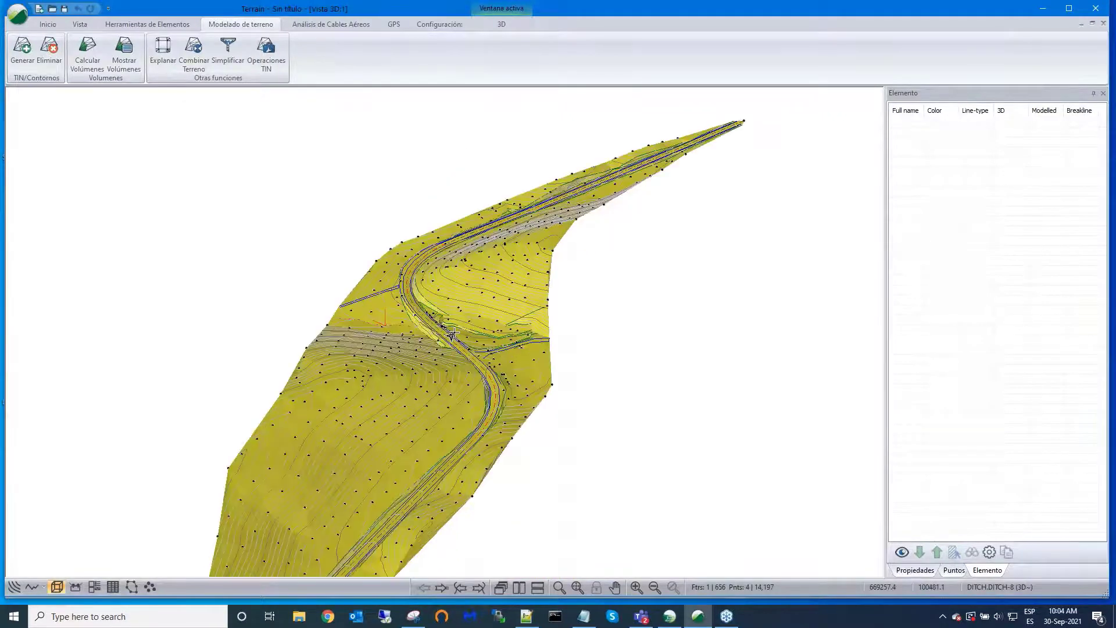
middle_click_drag(456, 340, 466, 234)
left_click_drag(464, 236, 695, 564)
scroll(463, 366, "up", 3)
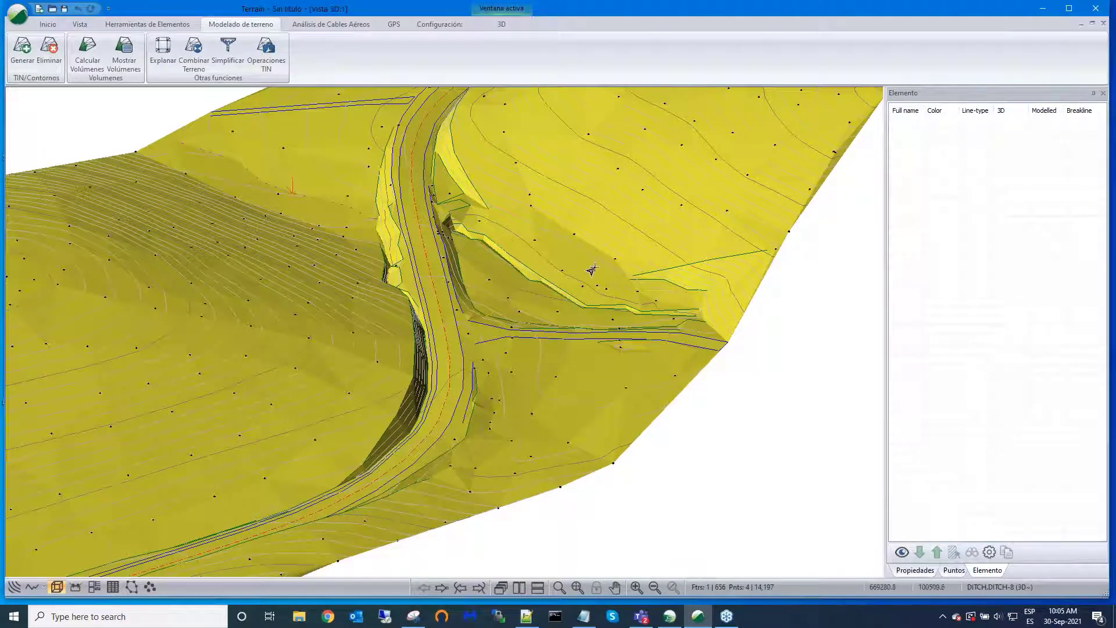
Step: Examine the 3D terrain surface along the road bend, side road and surrounding slopes, both close up and over the whole survey
scroll(592, 268, "down", 1)
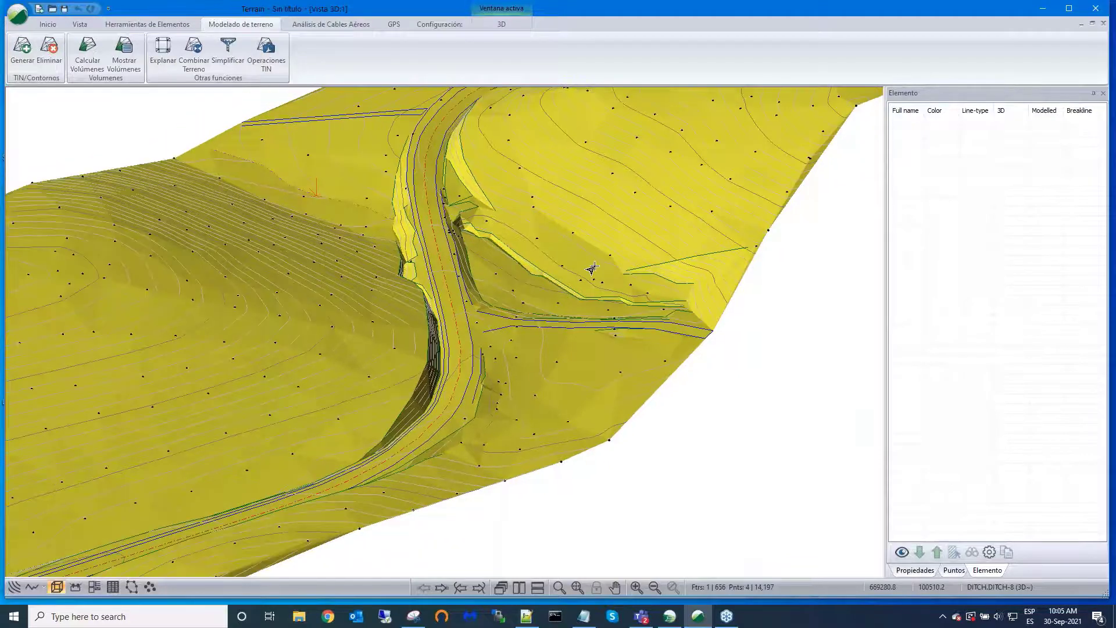
scroll(592, 268, "down", 1)
scroll(592, 268, "down", 4)
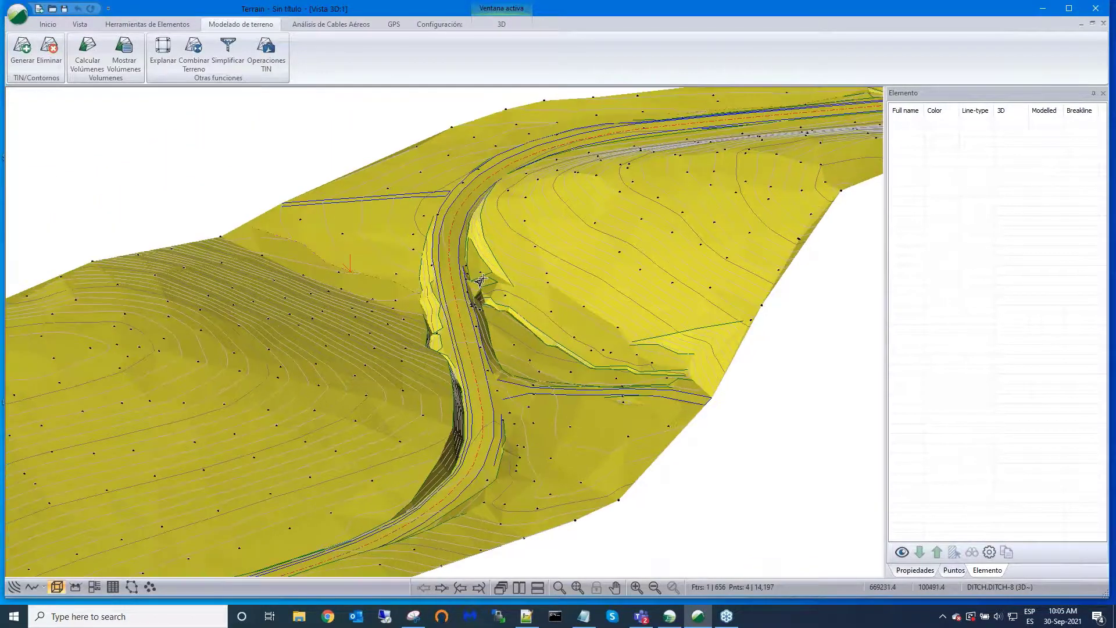
scroll(480, 281, "up", 1)
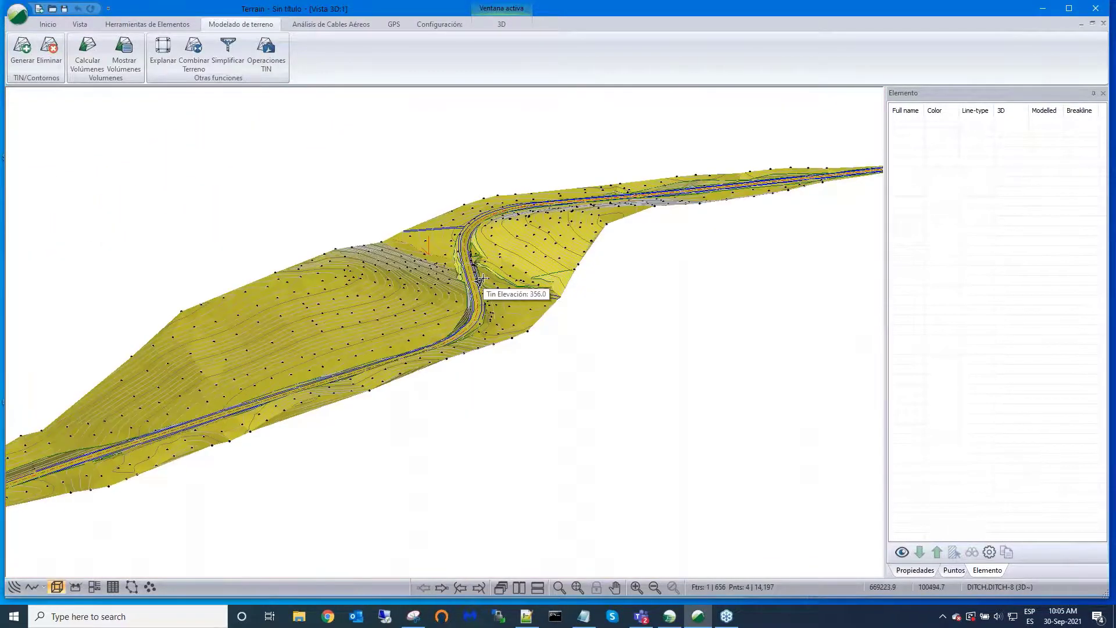
scroll(481, 281, "up", 3)
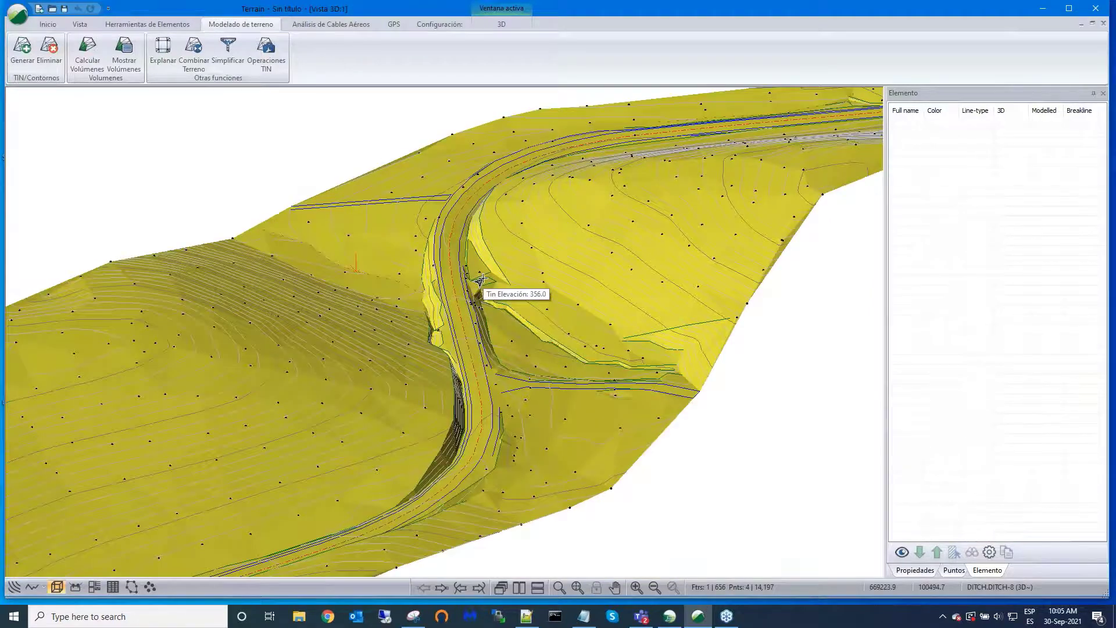
scroll(480, 281, "up", 2)
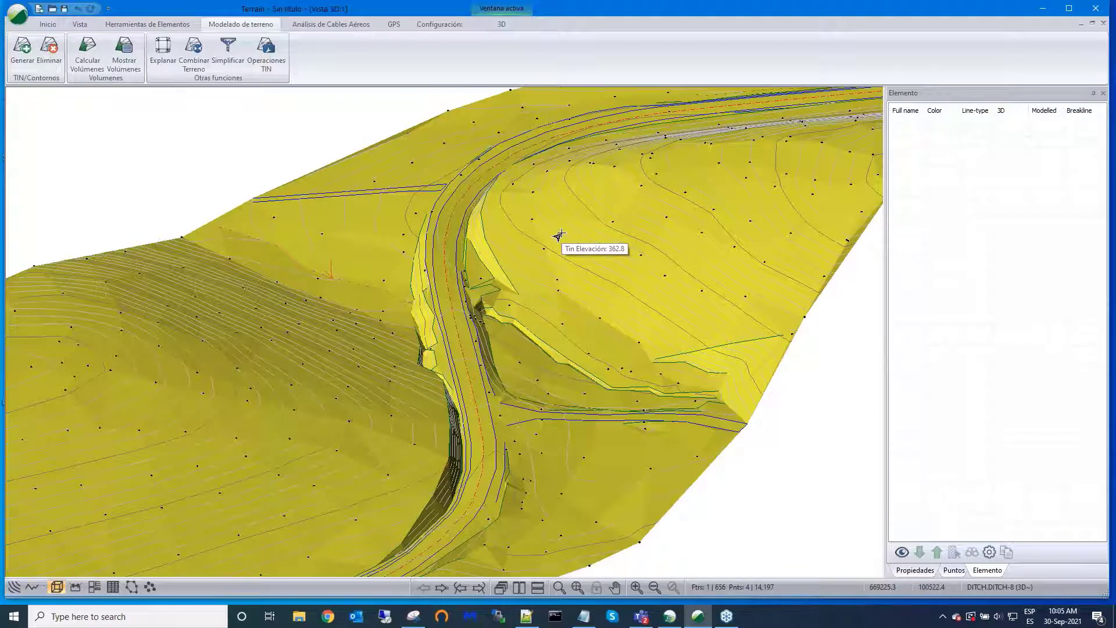
scroll(559, 236, "down", 1)
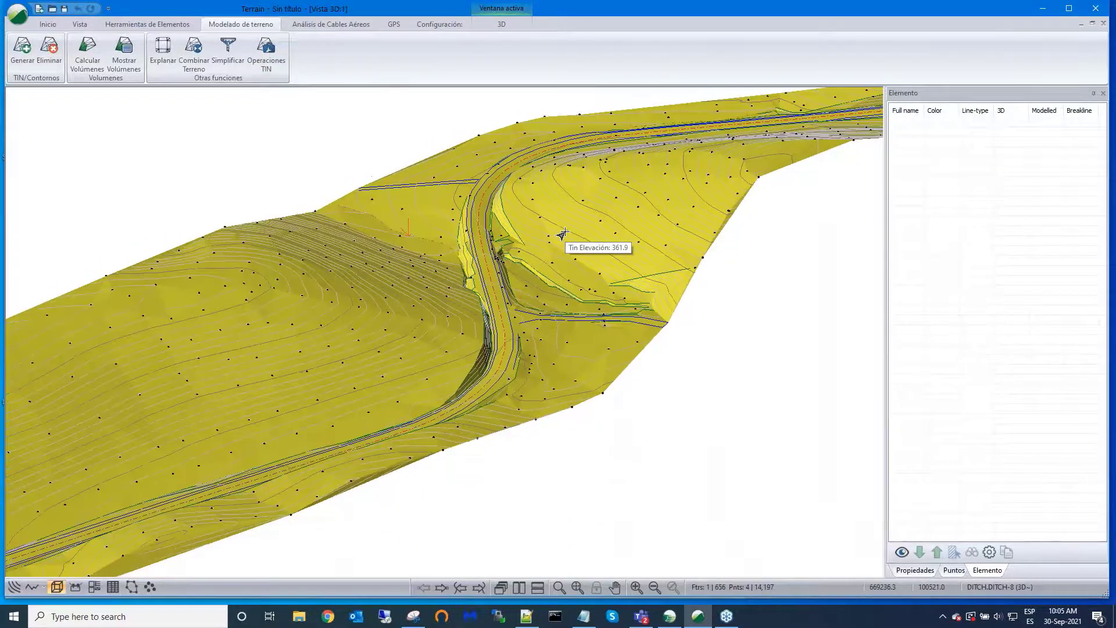
Step: Save the terrain model as a LandXML file named HR in the HartRd folder
left_click(15, 15)
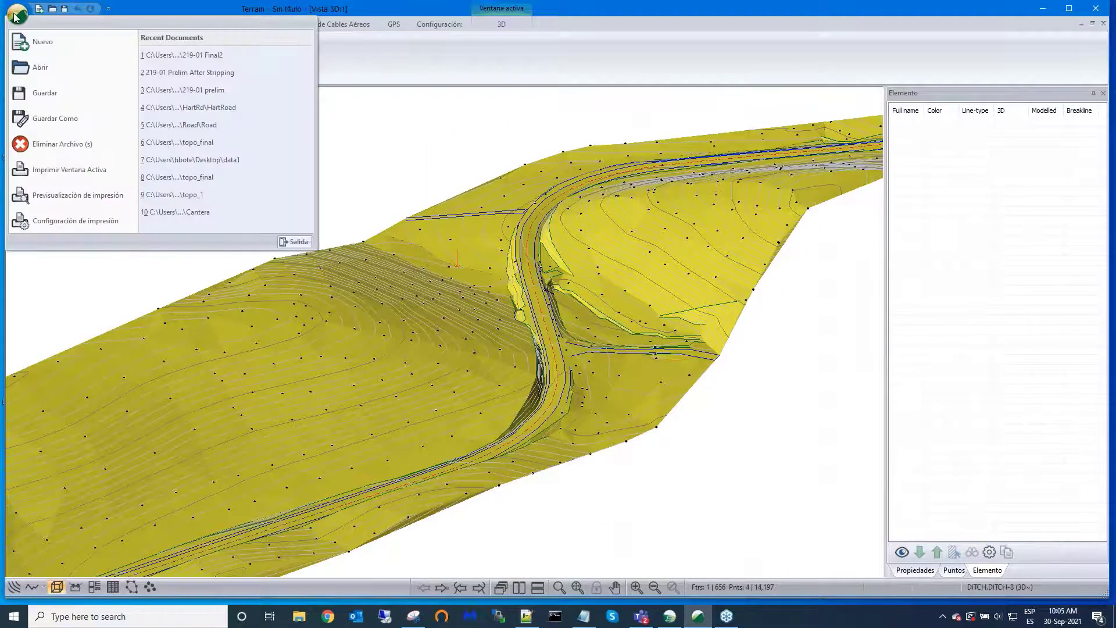
left_click(53, 123)
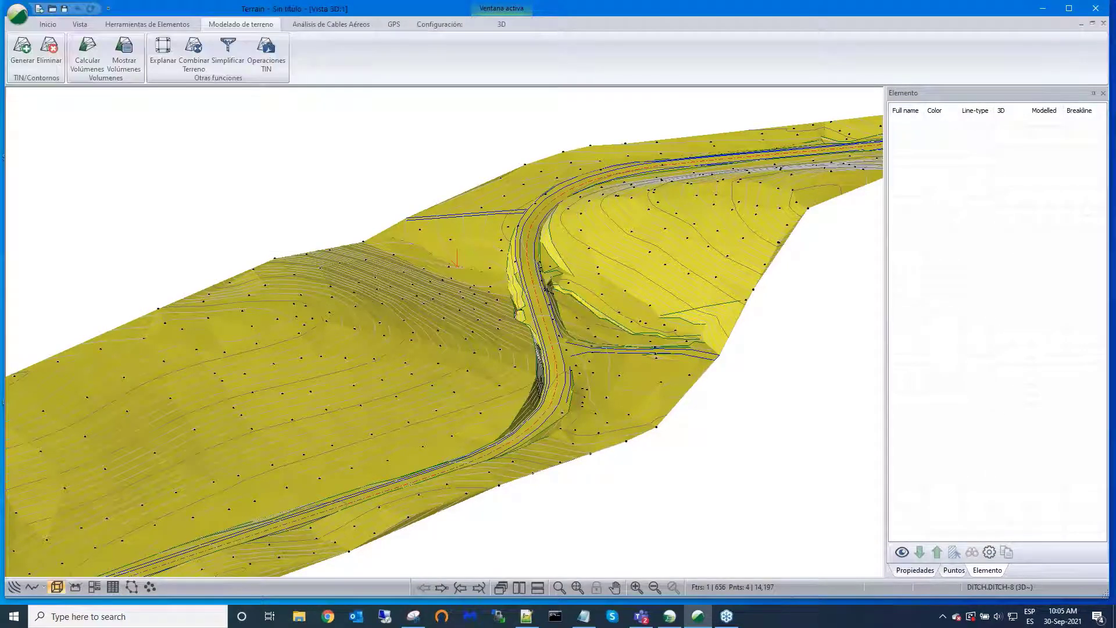
left_click(273, 436)
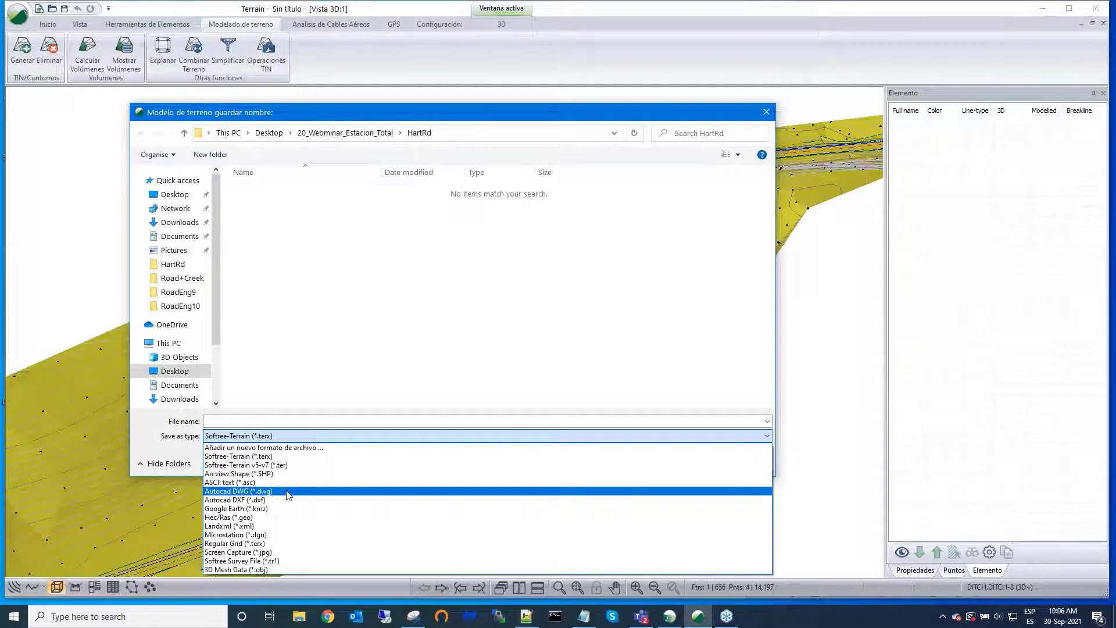
left_click(236, 528)
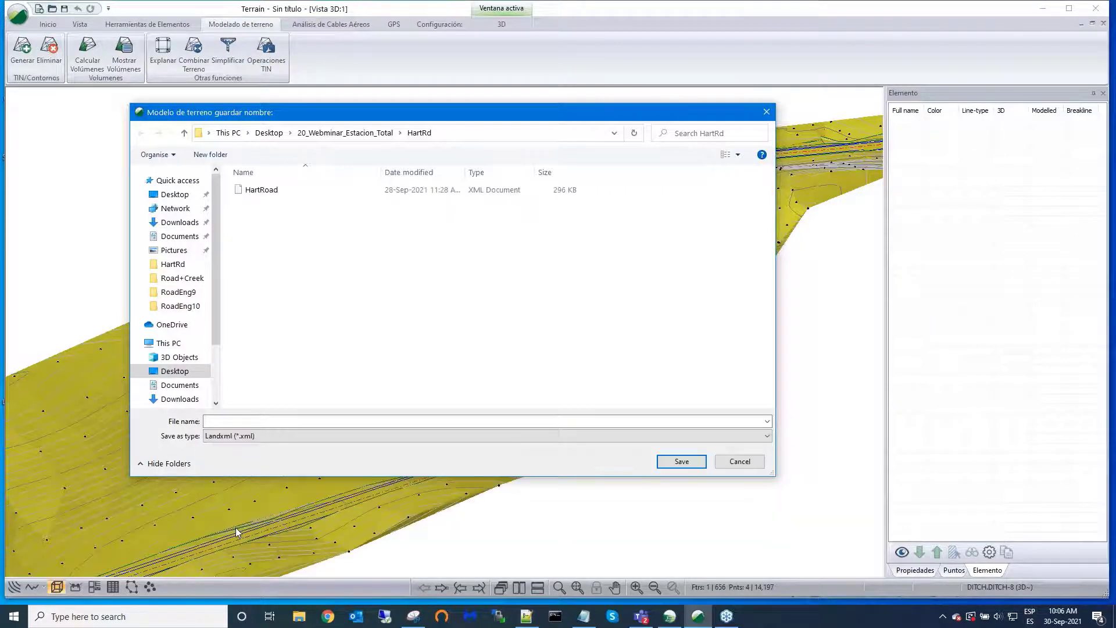
left_click(231, 421)
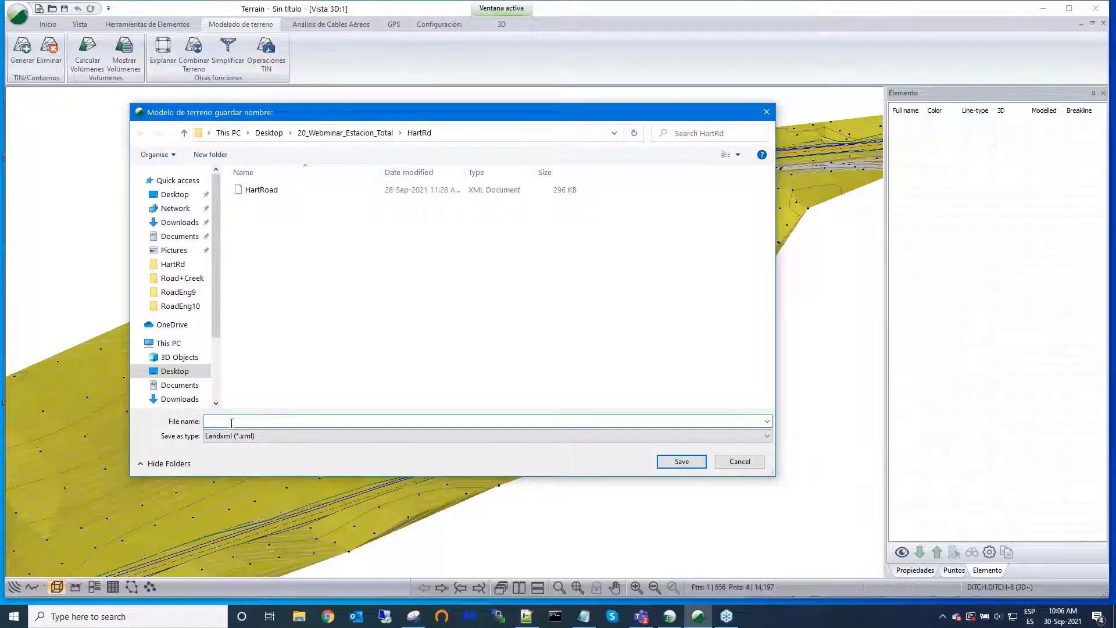
type("HR")
left_click(683, 463)
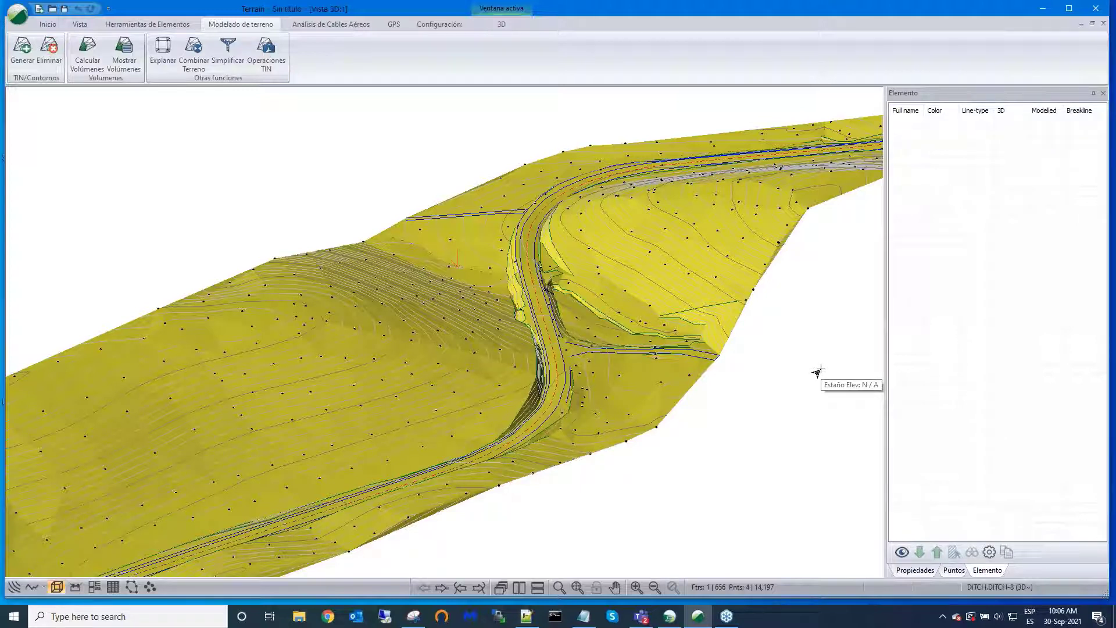
Step: Switch to the Location program with the HartRoad design and examine the alignment in plan and profile
left_click(669, 624)
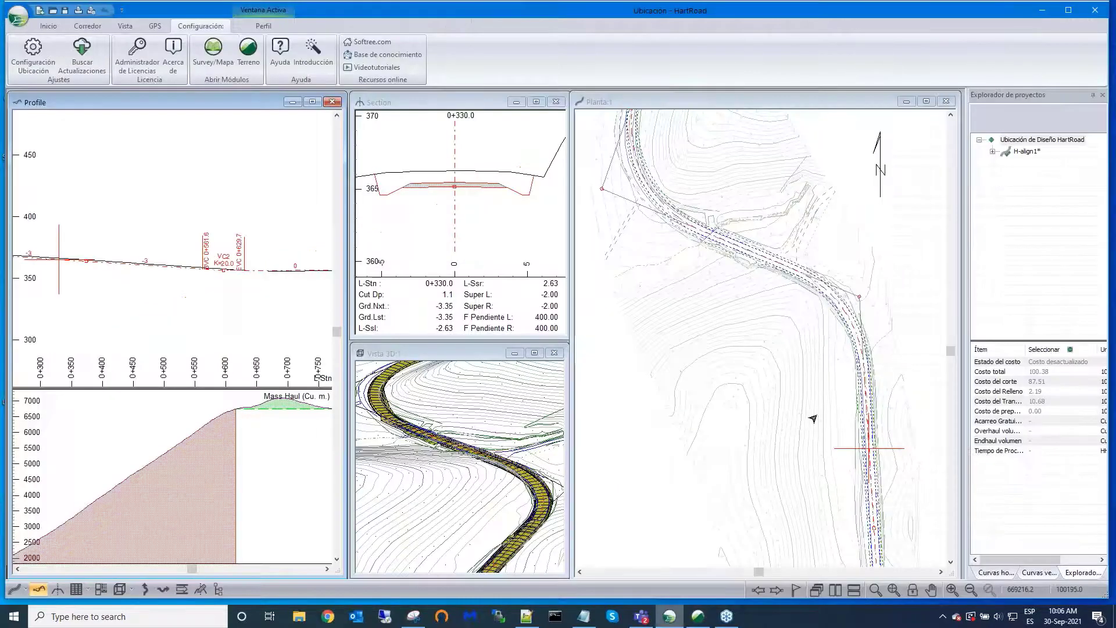
scroll(835, 292, "down", 1)
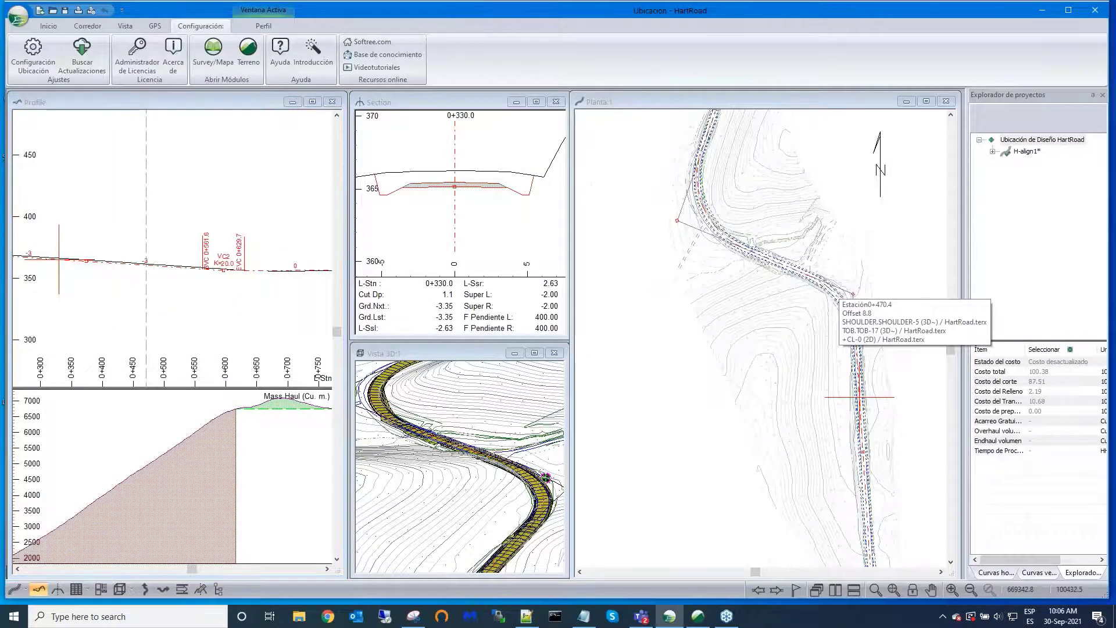
middle_click_drag(835, 293, 791, 317)
scroll(791, 315, "down", 2)
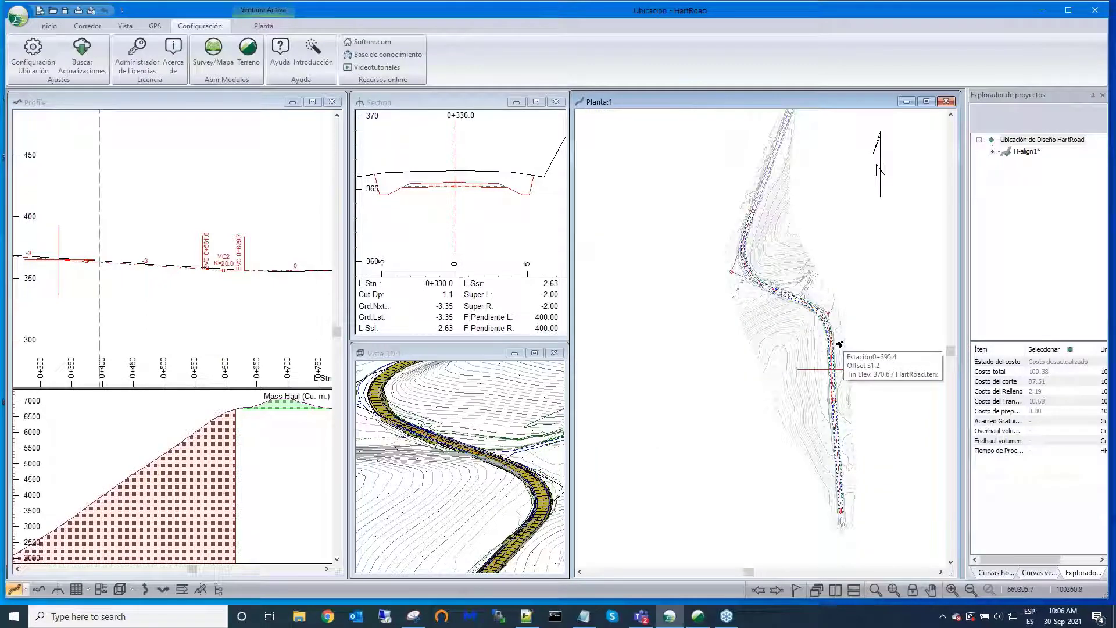
middle_click_drag(839, 345, 796, 374)
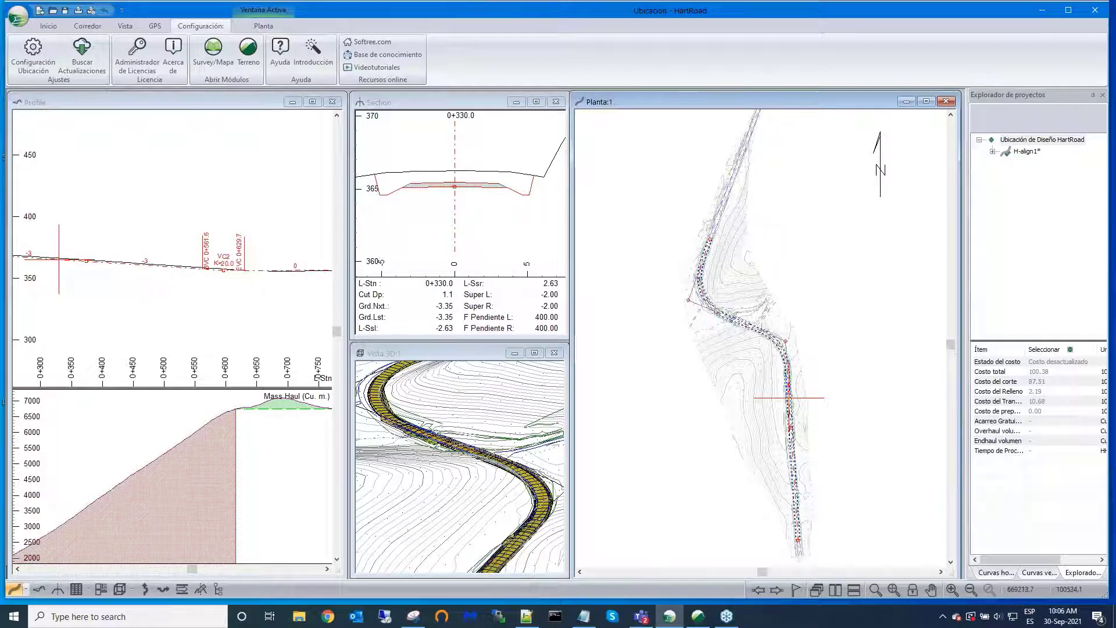
scroll(196, 215, "down", 2)
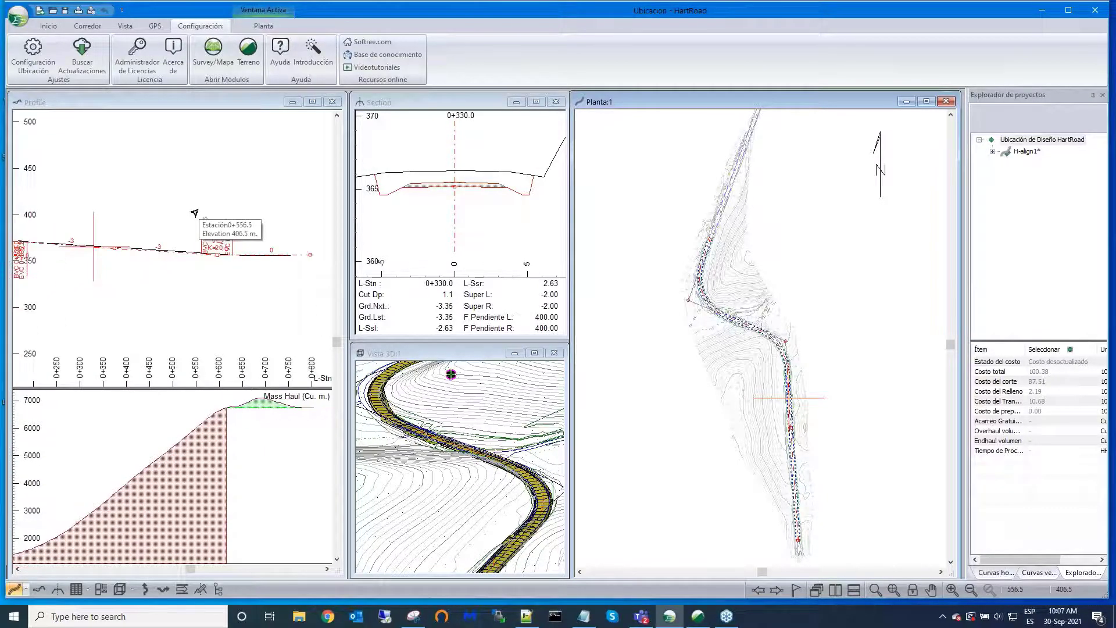
scroll(195, 213, "up", 1)
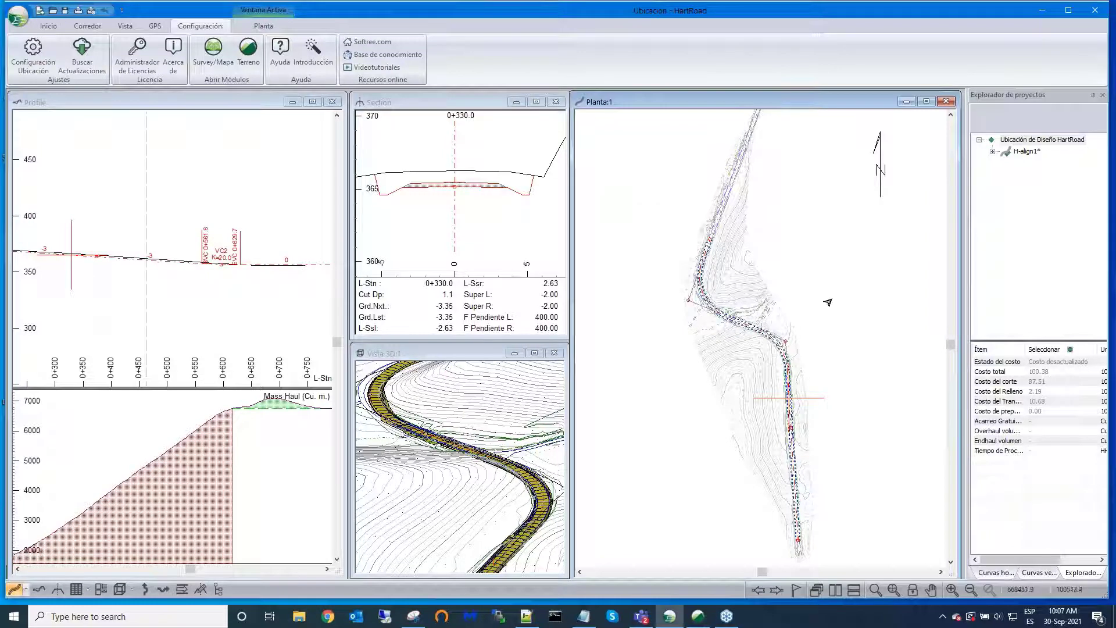
middle_click_drag(789, 219, 798, 162)
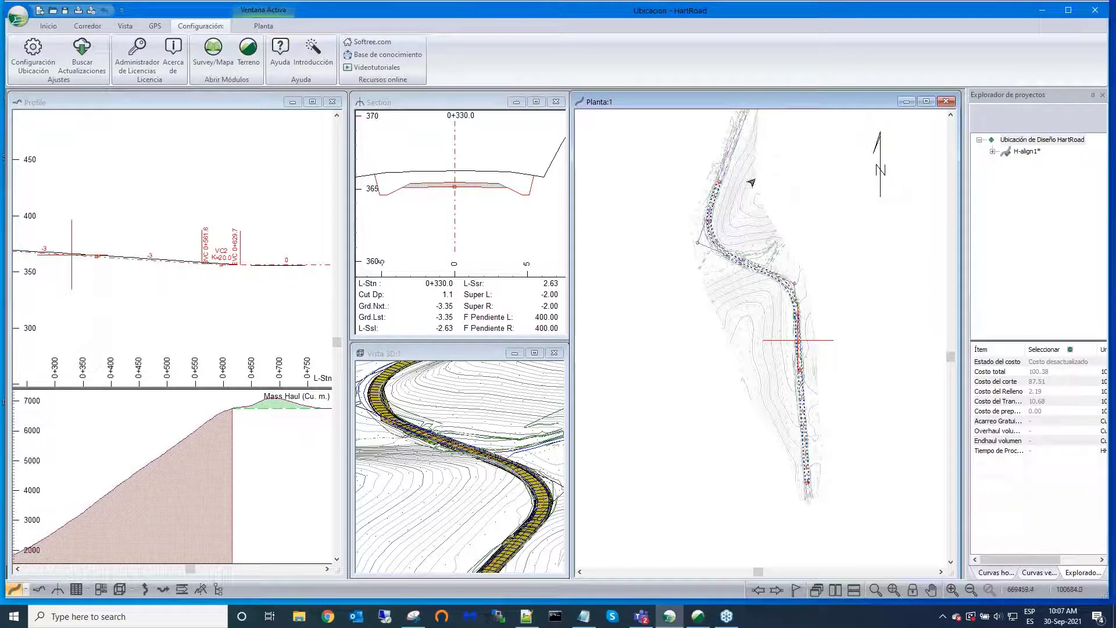
Step: Save the road design in LandXML format as HartRoad in the WEB folder, replacing the existing file
left_click(17, 20)
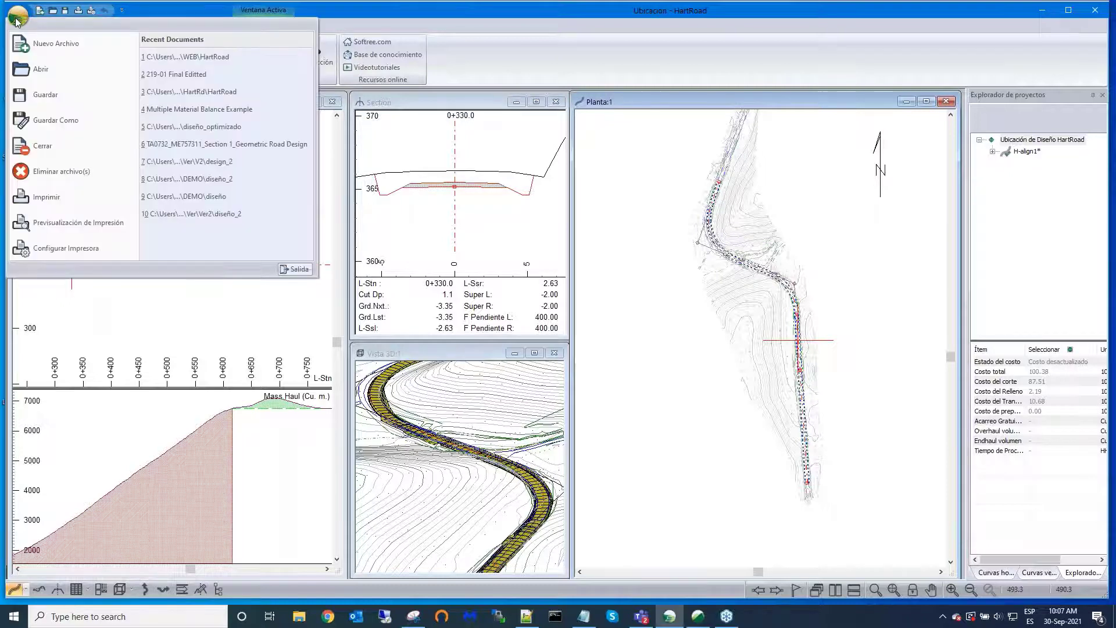
left_click(52, 124)
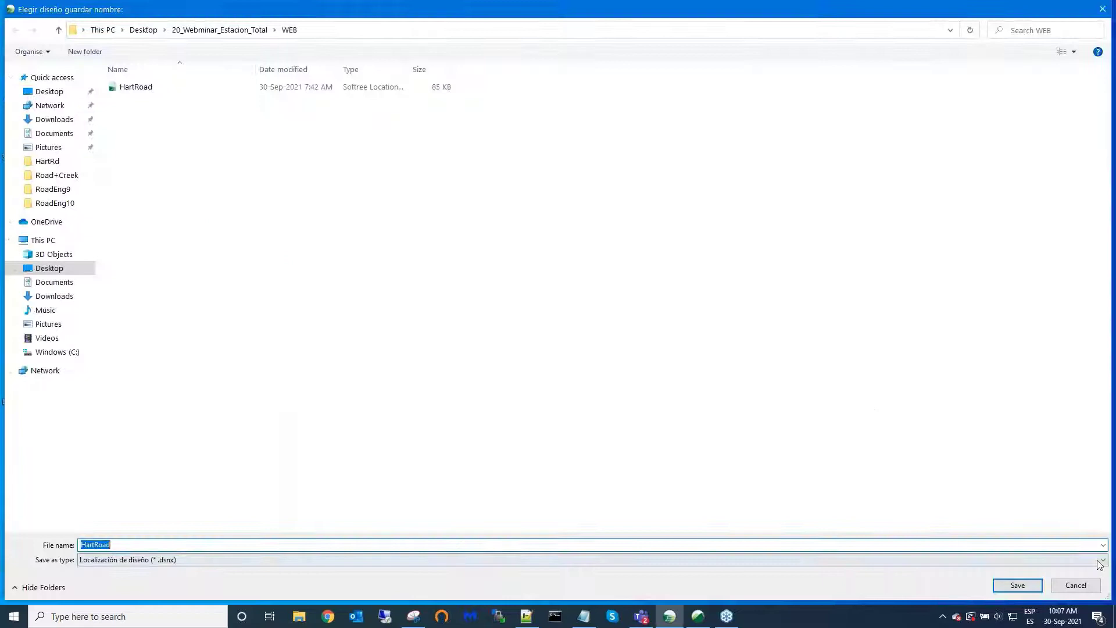
left_click(1103, 561)
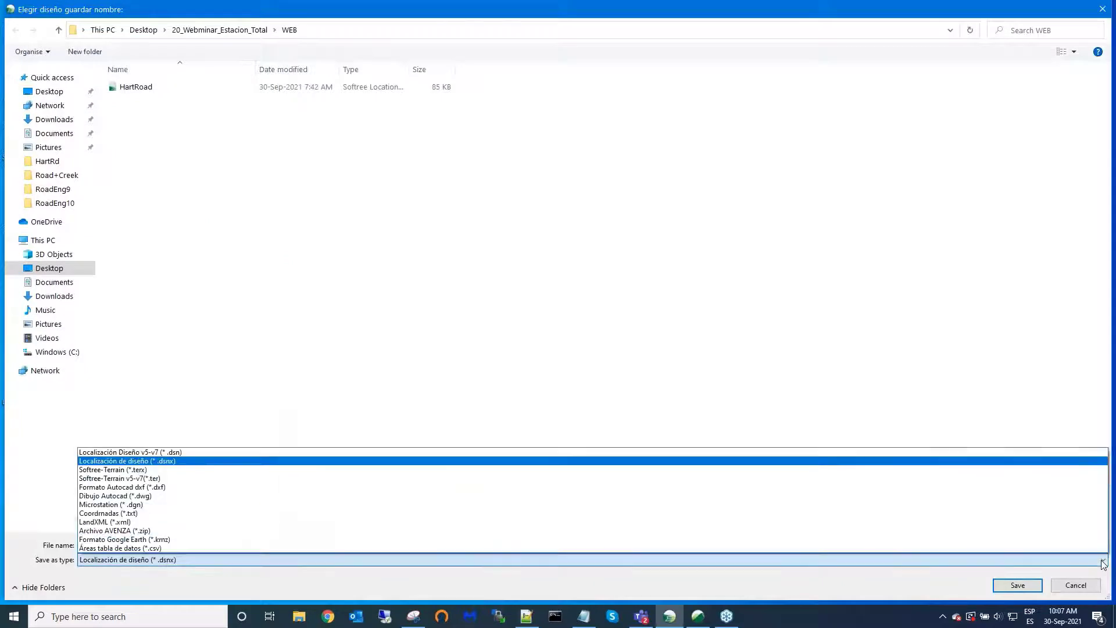
left_click(106, 522)
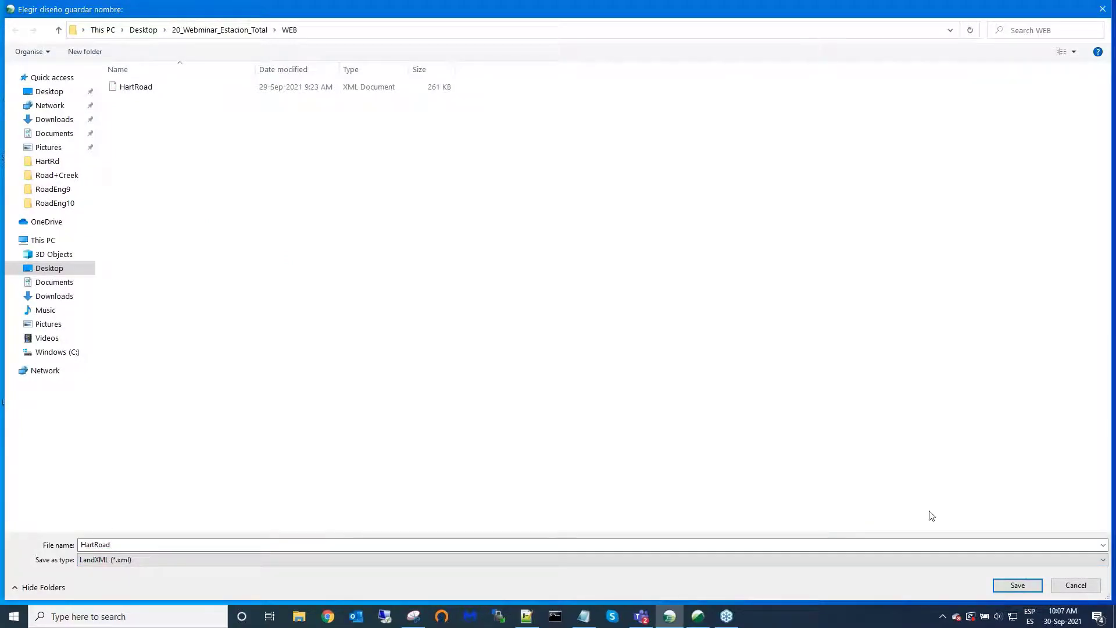
left_click(1019, 586)
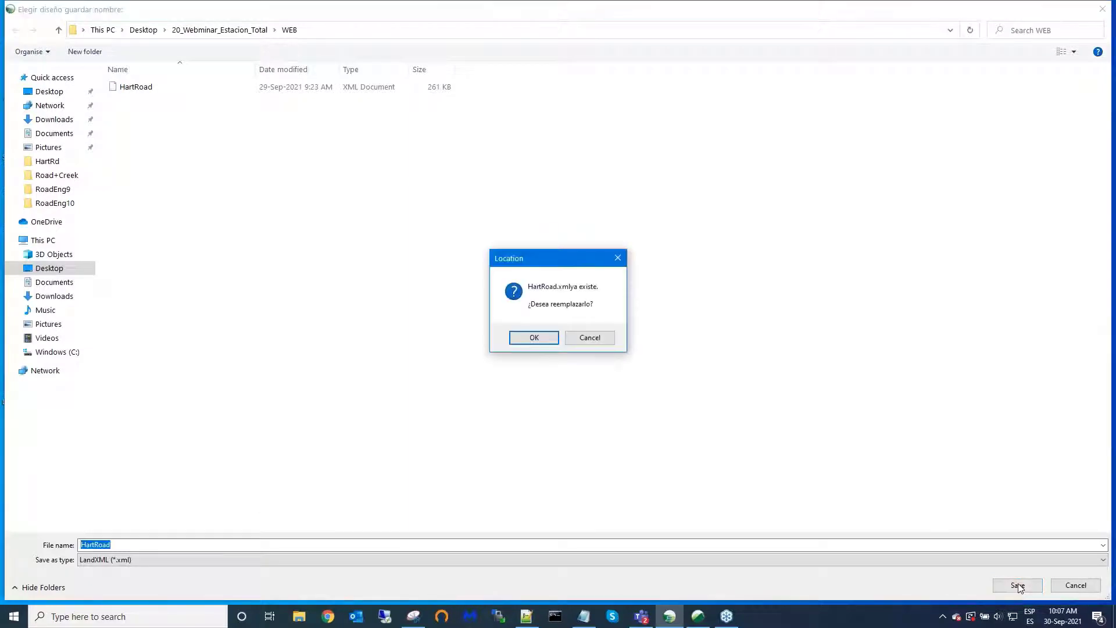
left_click(532, 338)
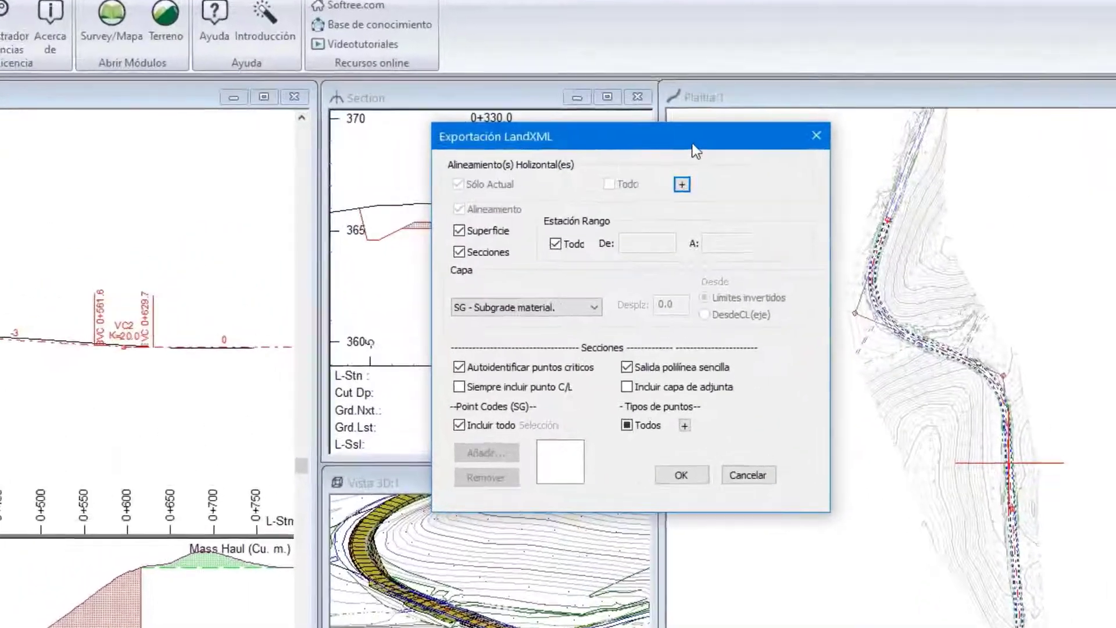
Step: Export the current alignment with surface and sections over all stations, using the SG - Subgrade material layer
left_click(699, 190)
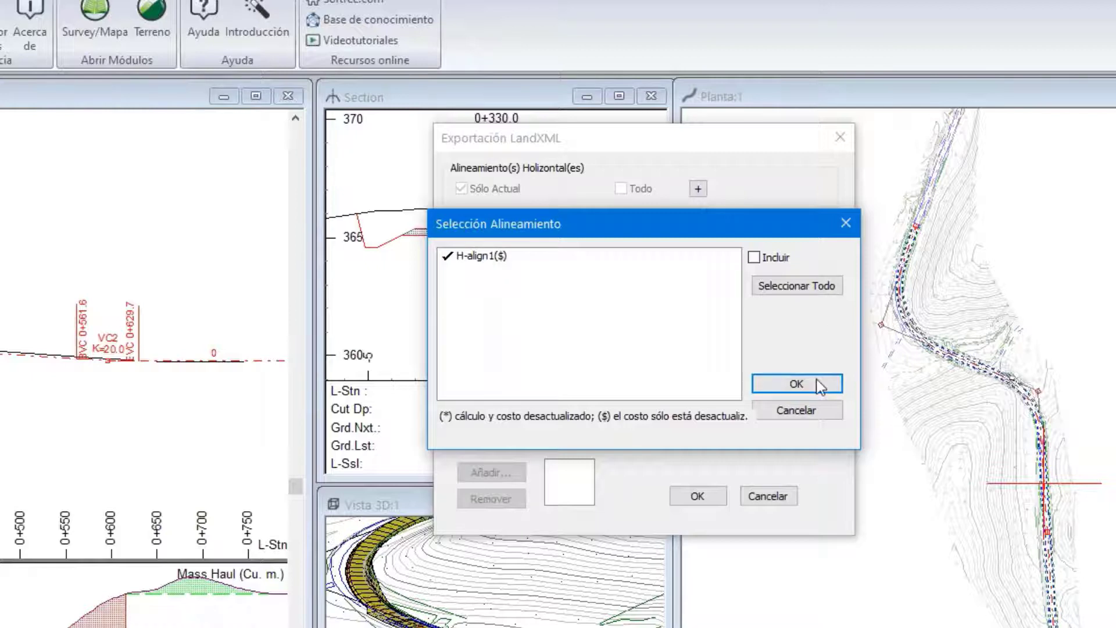
left_click(800, 416)
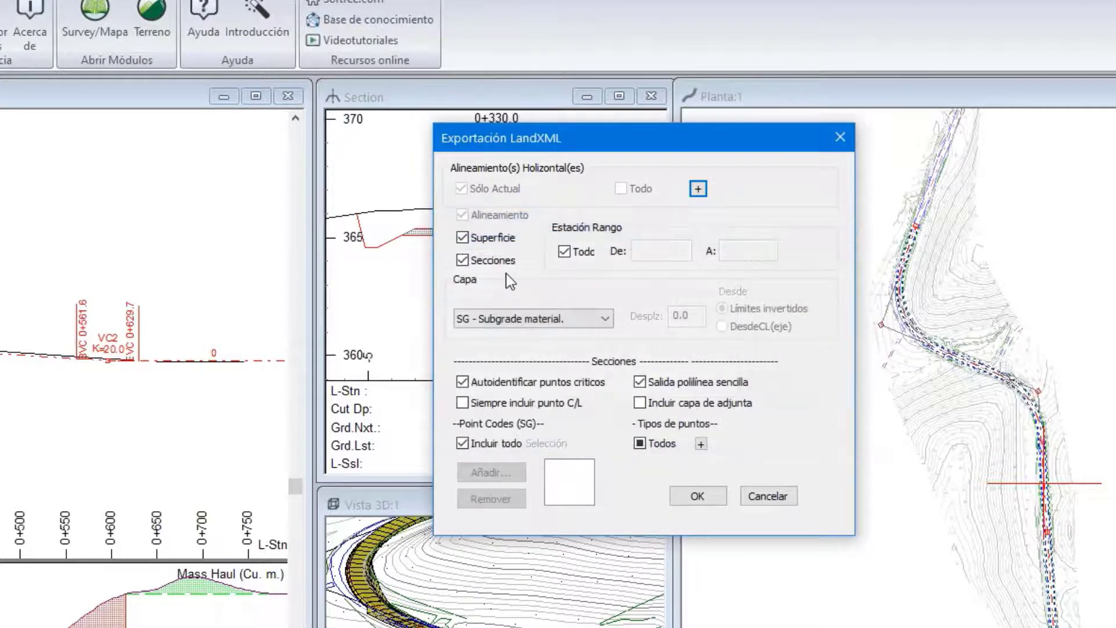
left_click(605, 318)
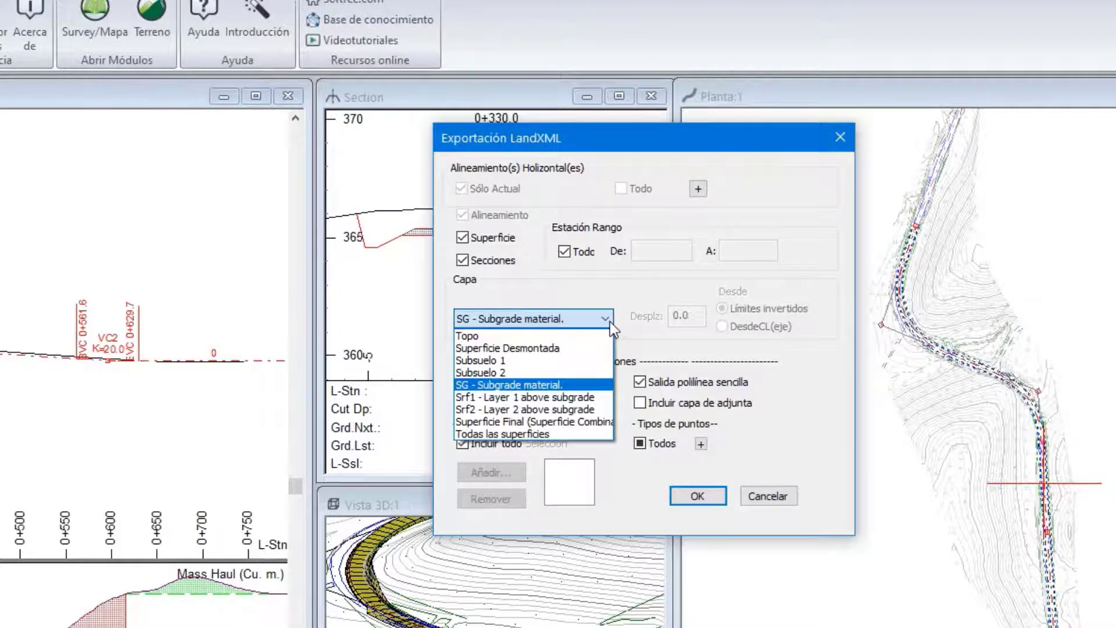
left_click(527, 388)
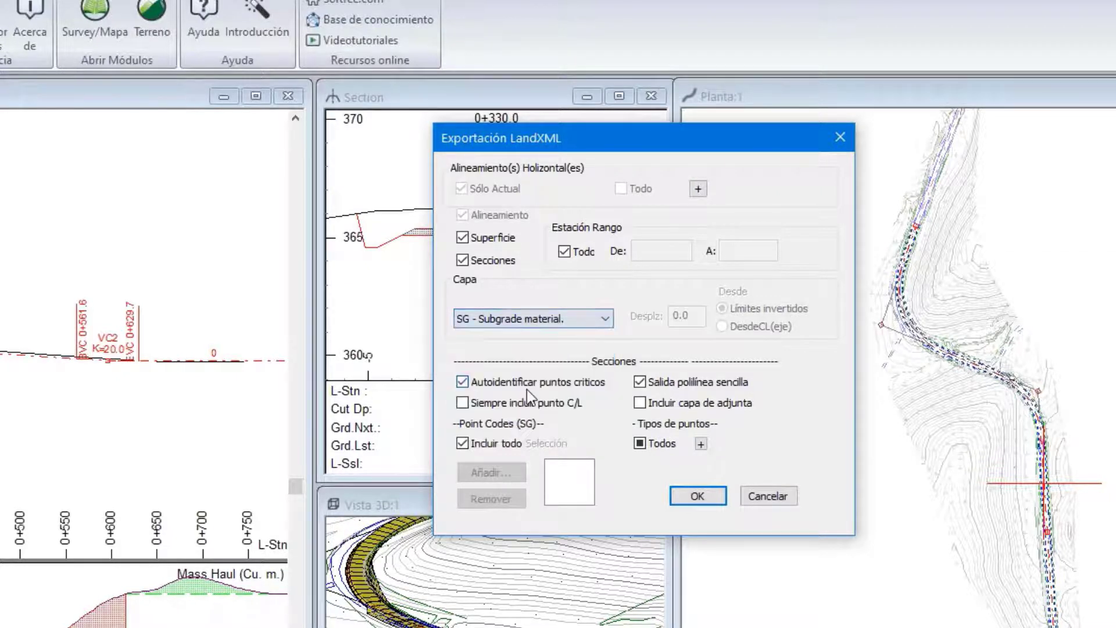
left_click(463, 260)
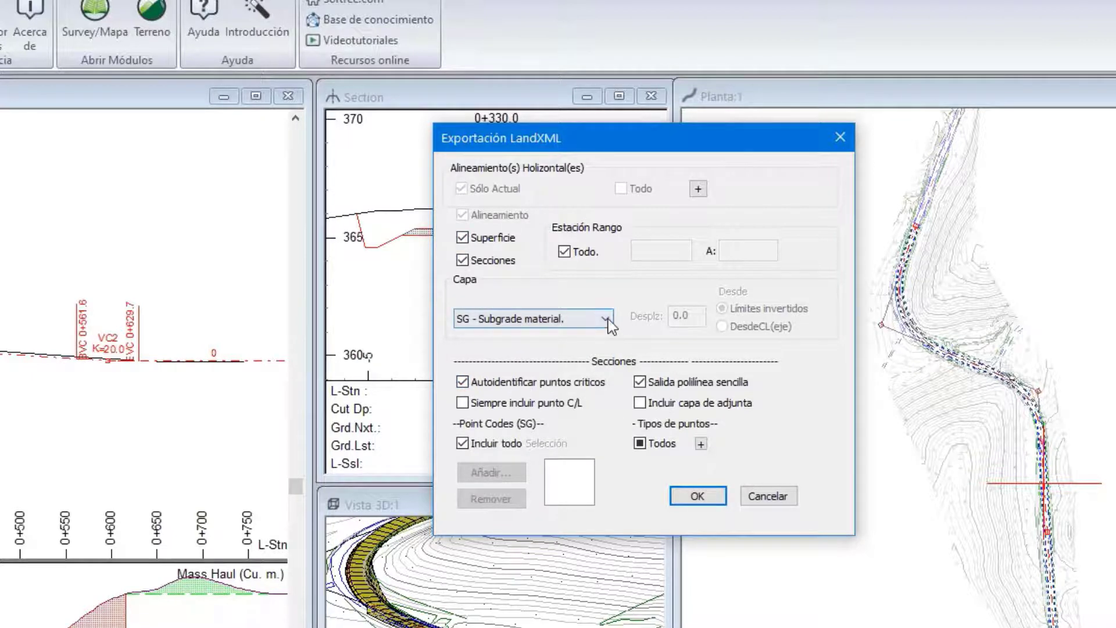
left_click(463, 261)
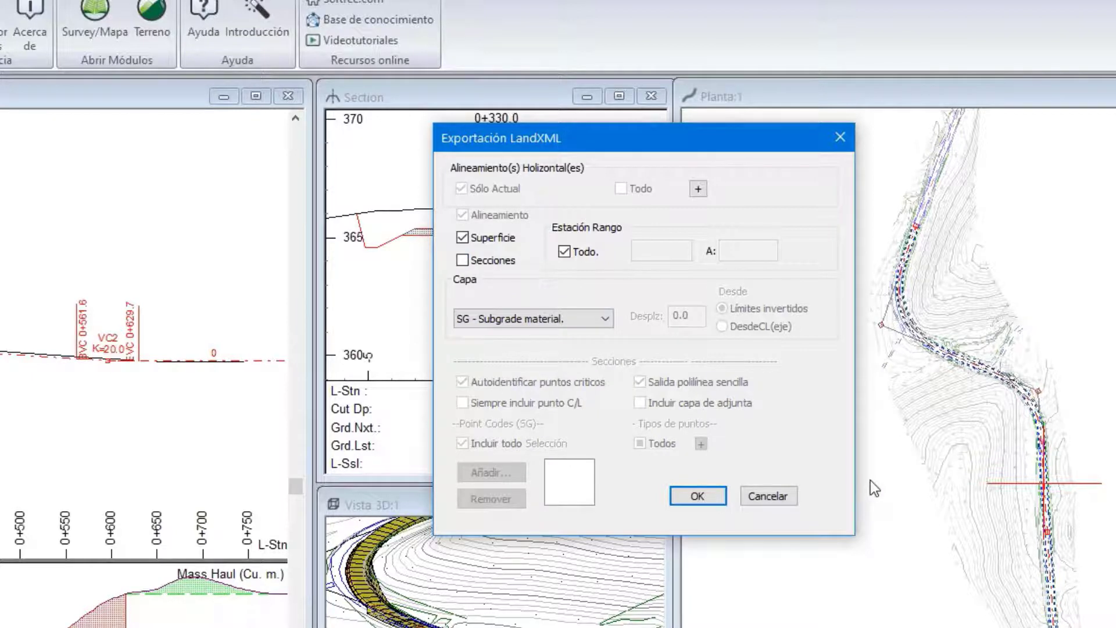
left_click(464, 259)
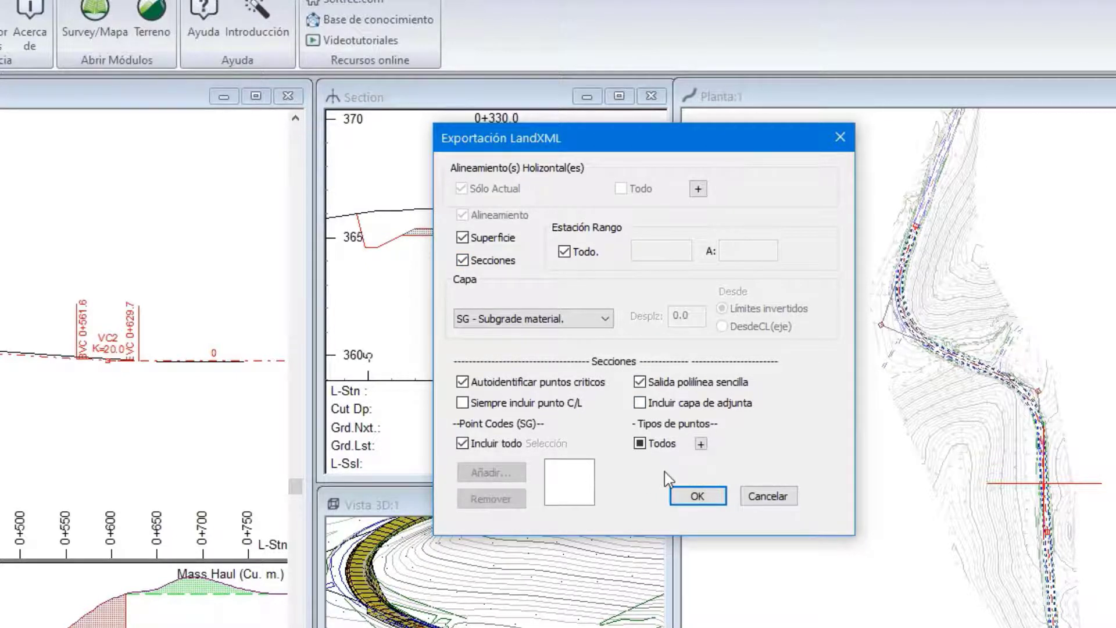
left_click(697, 497)
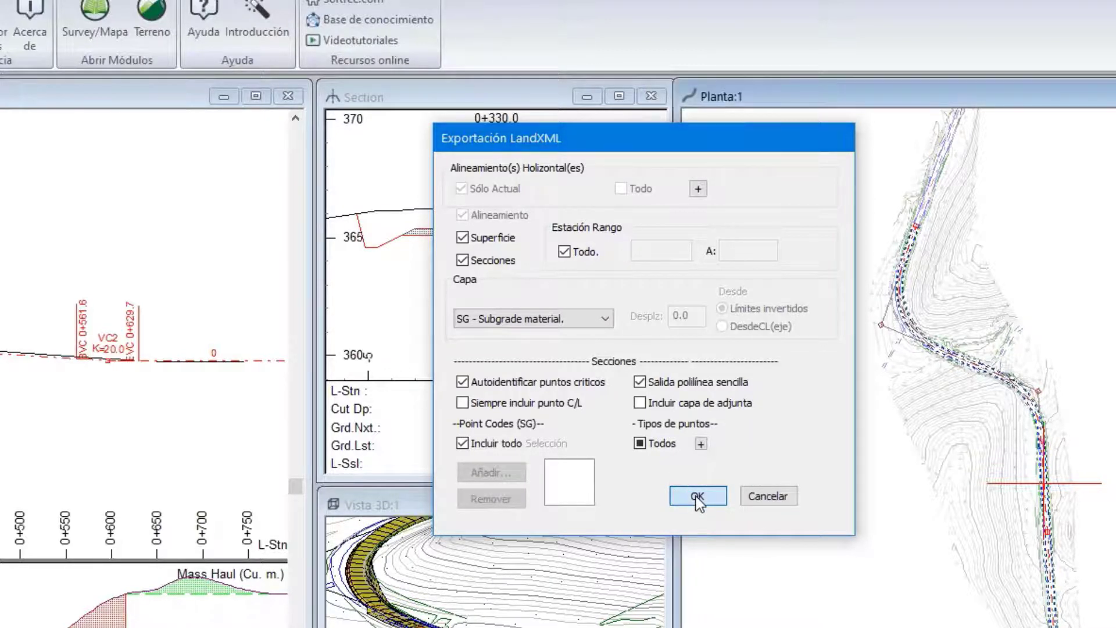
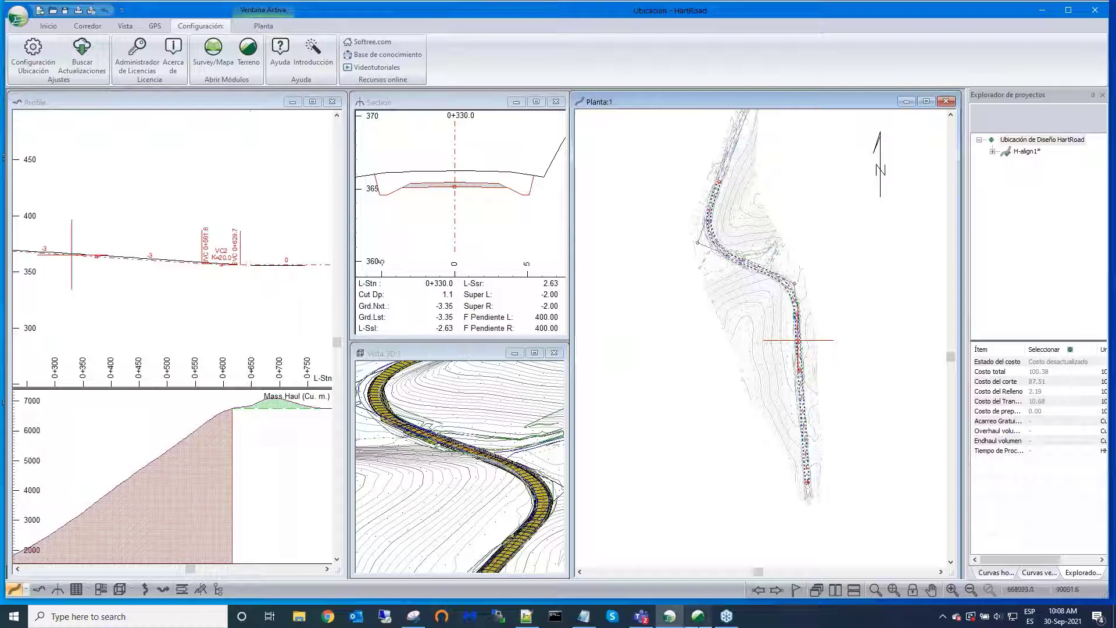
Step: Switch back to the Terrain program and view the Hart Rd surface in 3D
left_click(698, 616)
scroll(568, 289, "down", 1)
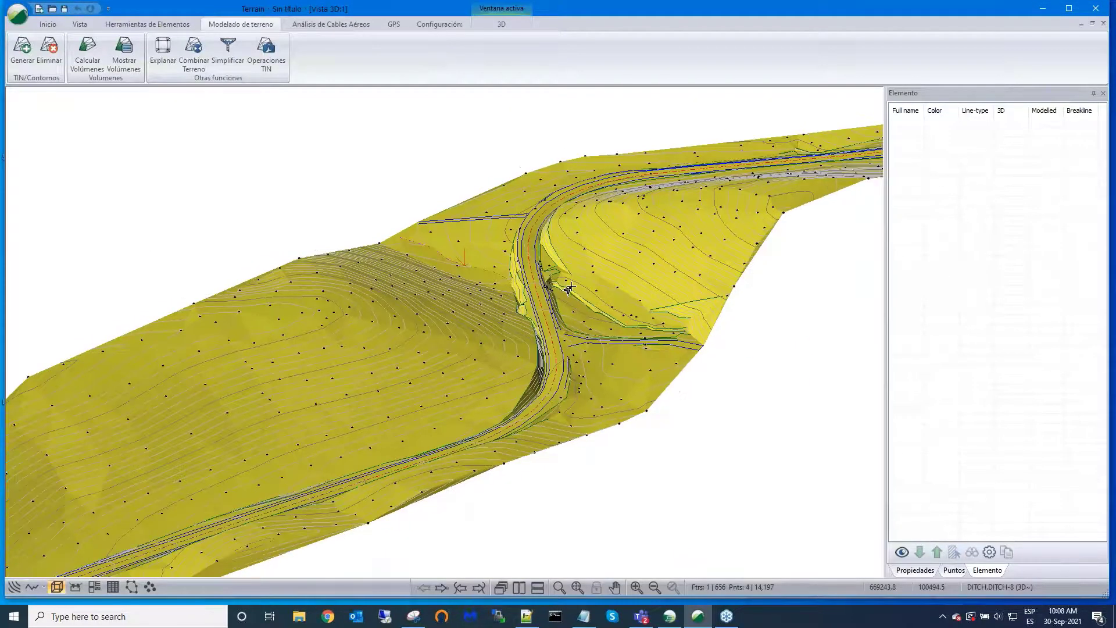
Step: Arrange the 3D and plan windows side by side with the road corridor visible in both
middle_click_drag(569, 289, 552, 533)
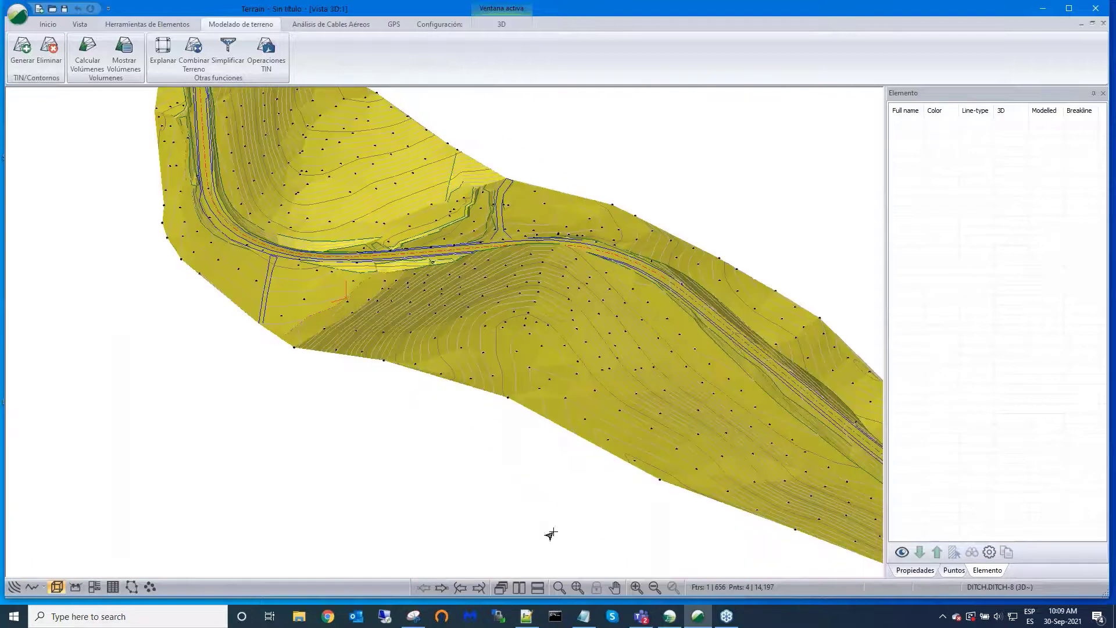
left_click(520, 588)
scroll(676, 377, "up", 4)
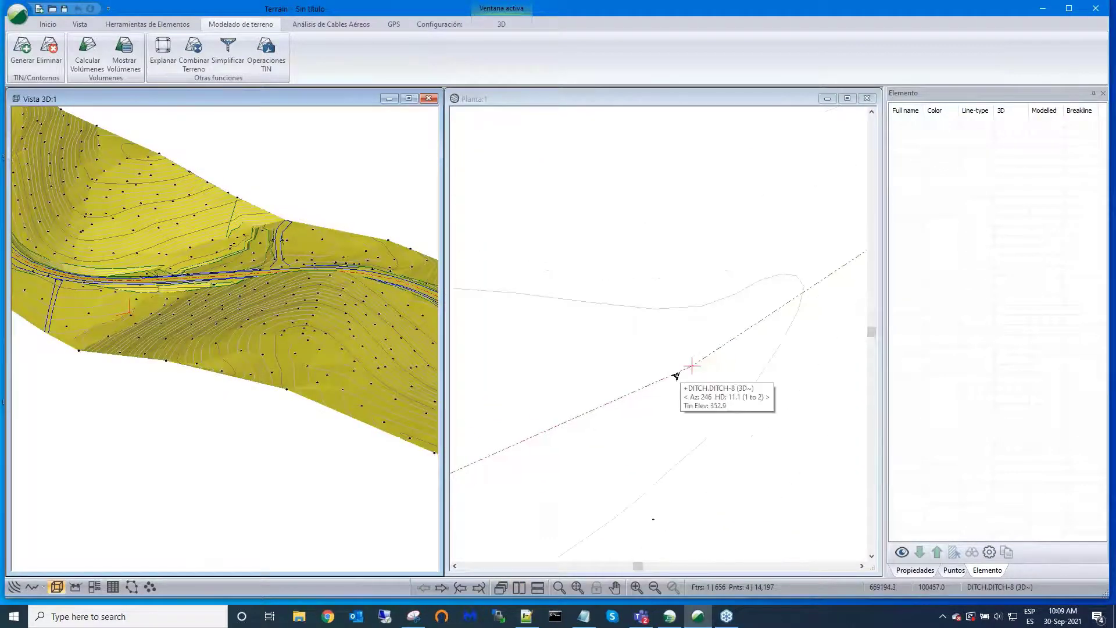
scroll(679, 375, "down", 5)
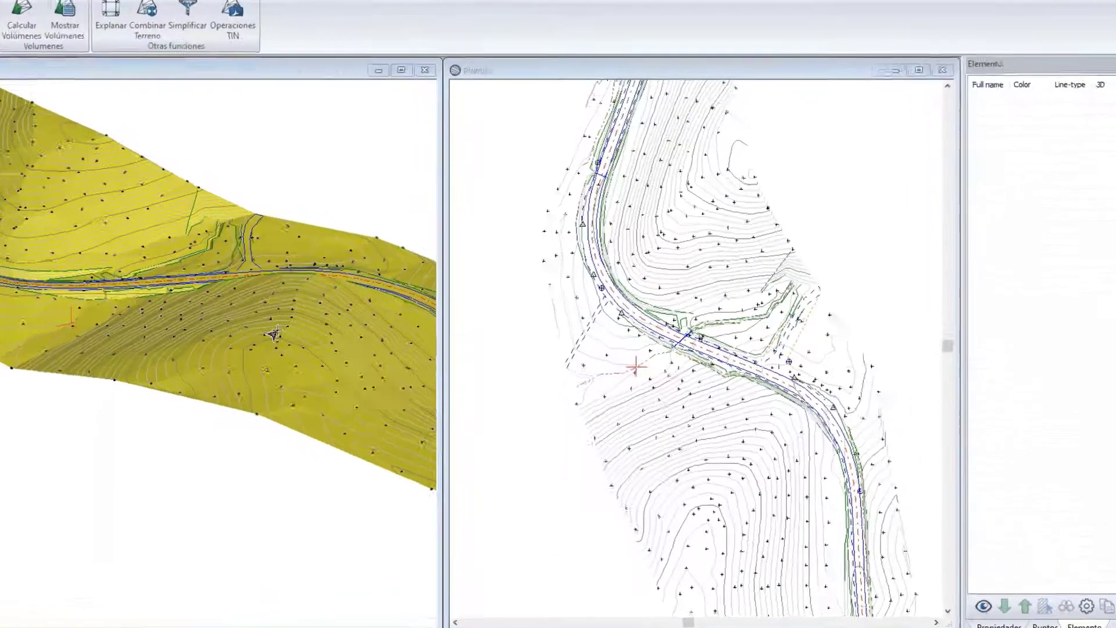
Step: Enable mouse tracking (Rastrear Mouse) in the 3D window's options
right_click(304, 319)
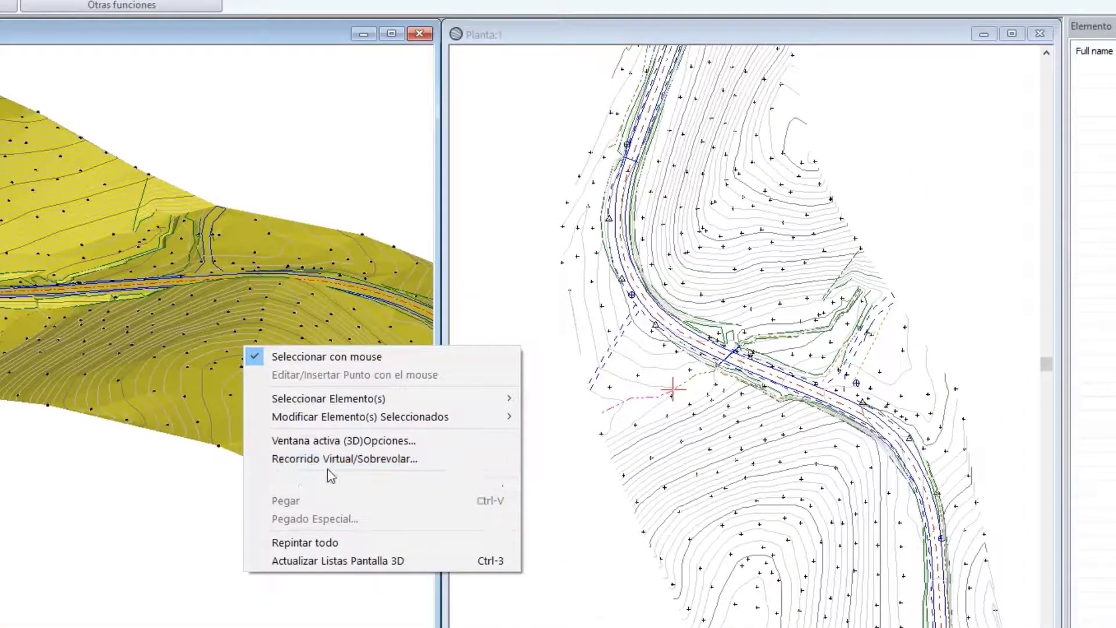
left_click(336, 441)
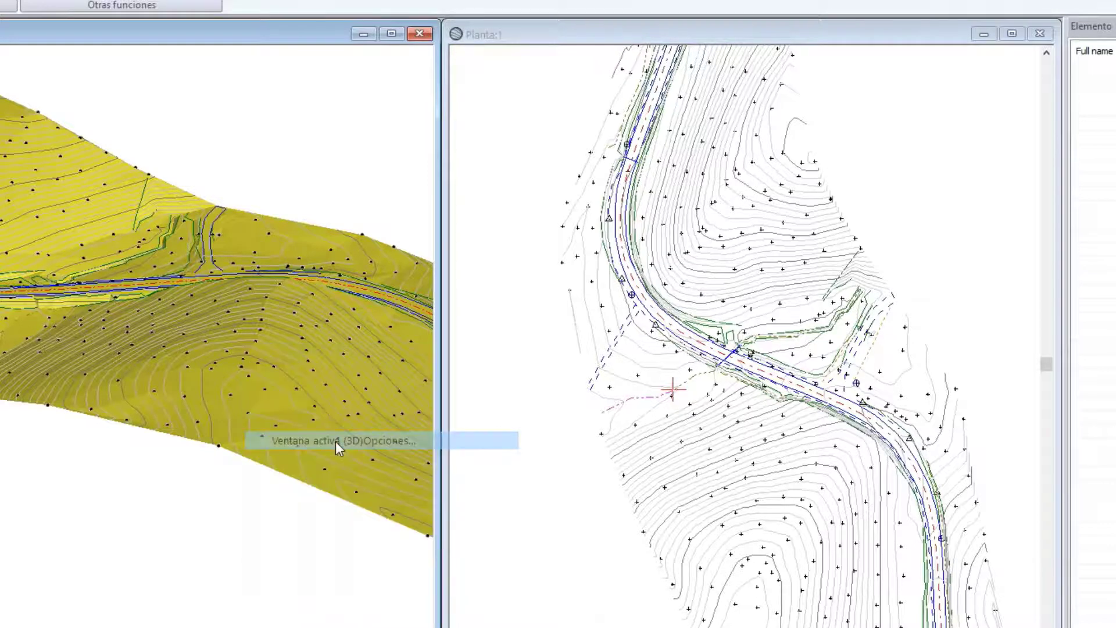
left_click(661, 238)
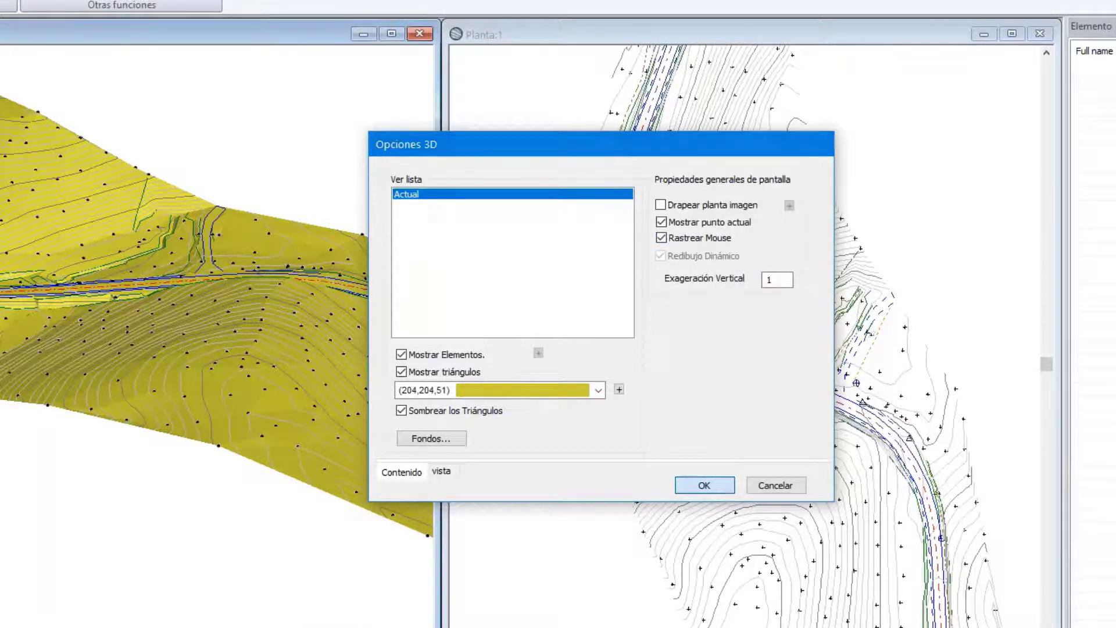
left_click(722, 488)
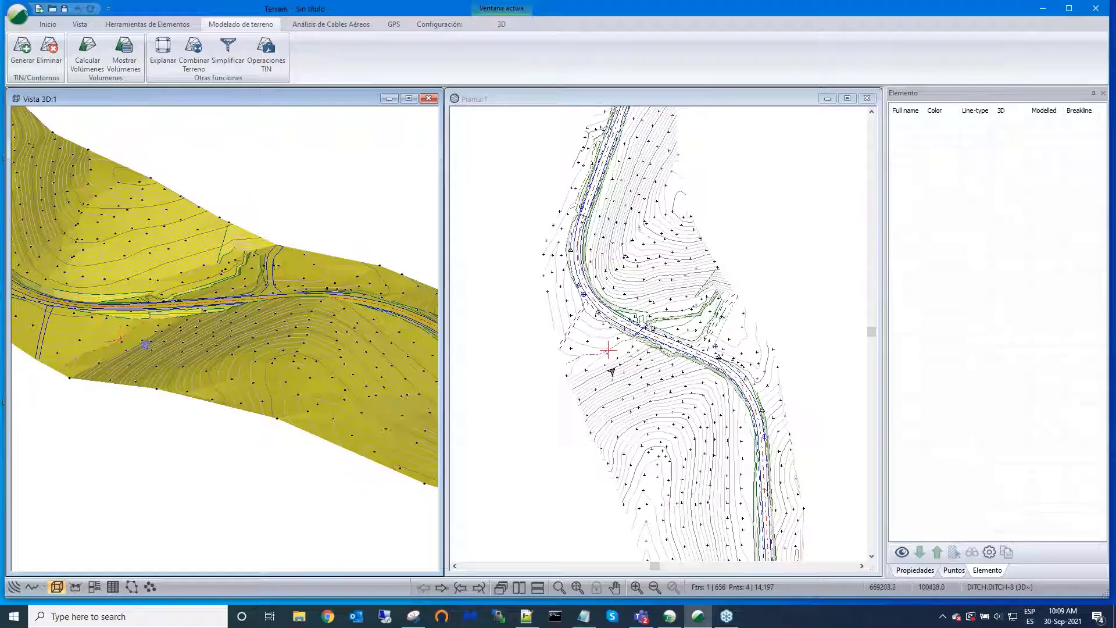
Step: Select spot point SPOT-221 on the hillside beside the road bend in plan and display its properties
scroll(609, 349, "up", 2)
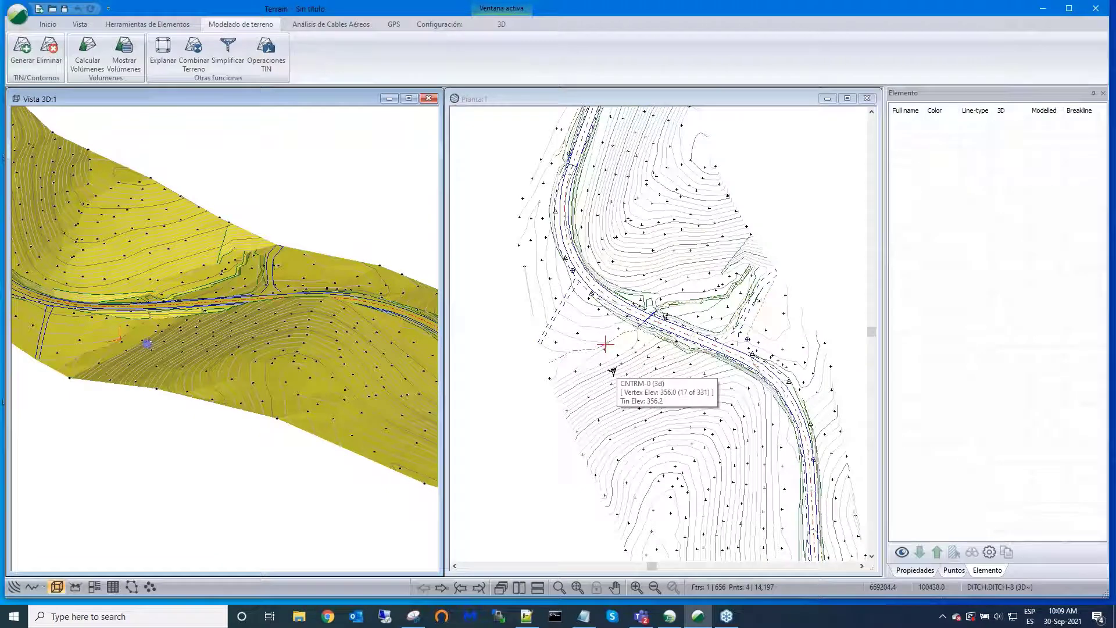
left_click(688, 348)
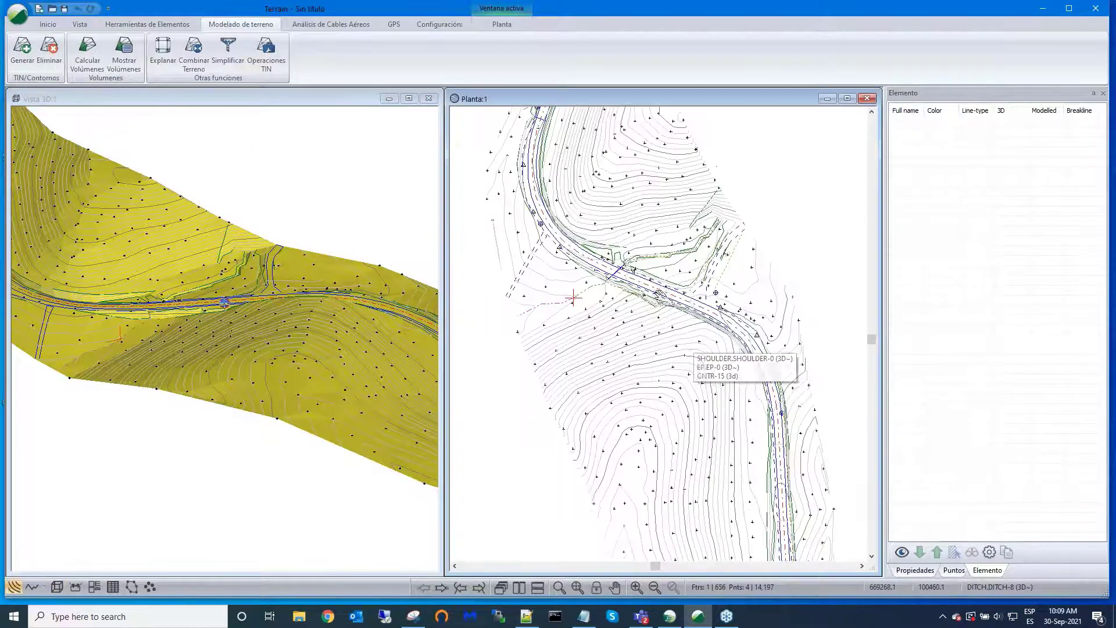
middle_click_drag(723, 324, 703, 287)
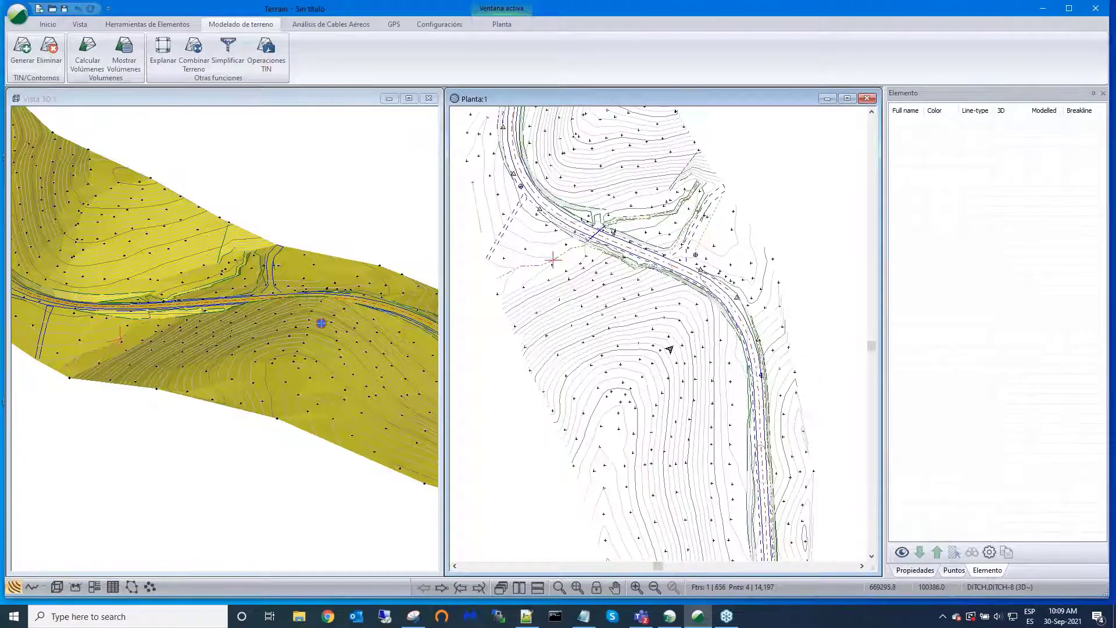
scroll(670, 349, "up", 2)
scroll(669, 343, "up", 1)
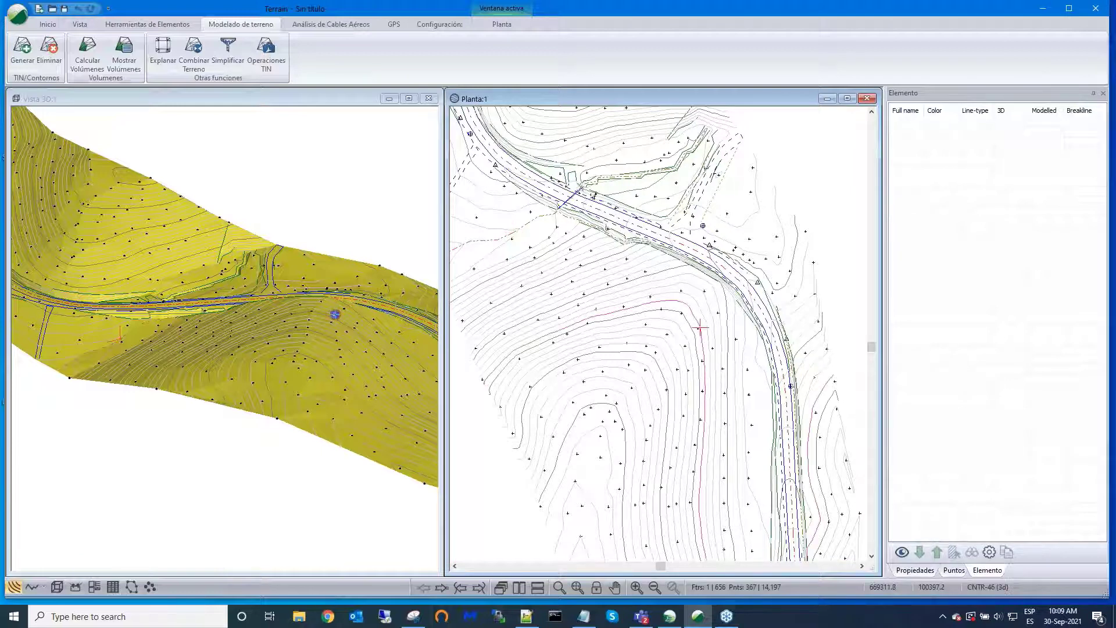
scroll(700, 343, "up", 5)
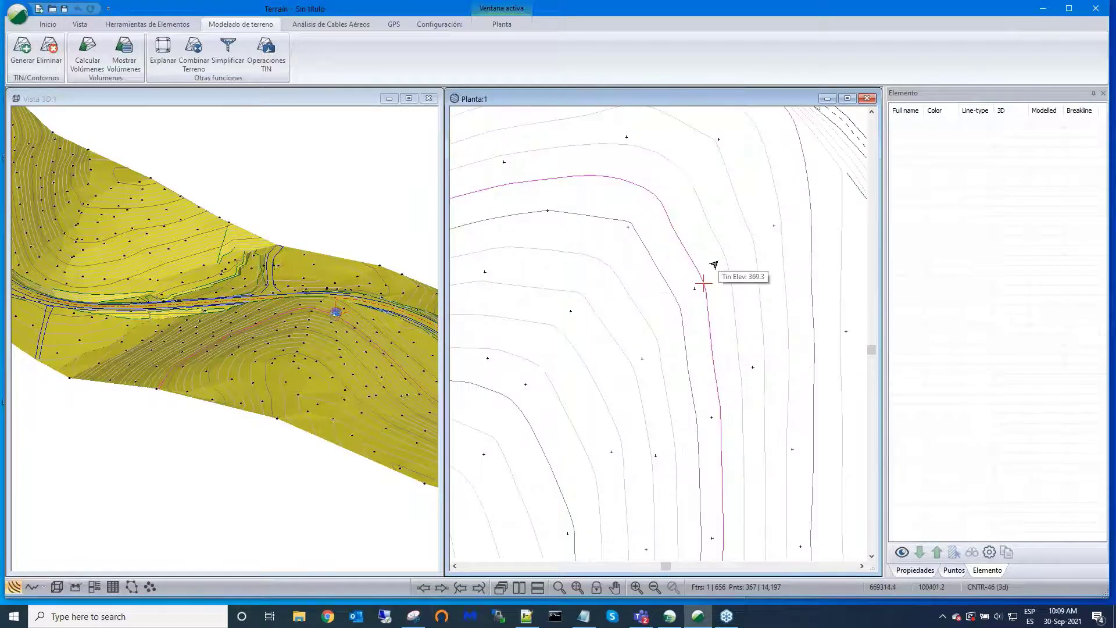
left_click(694, 289)
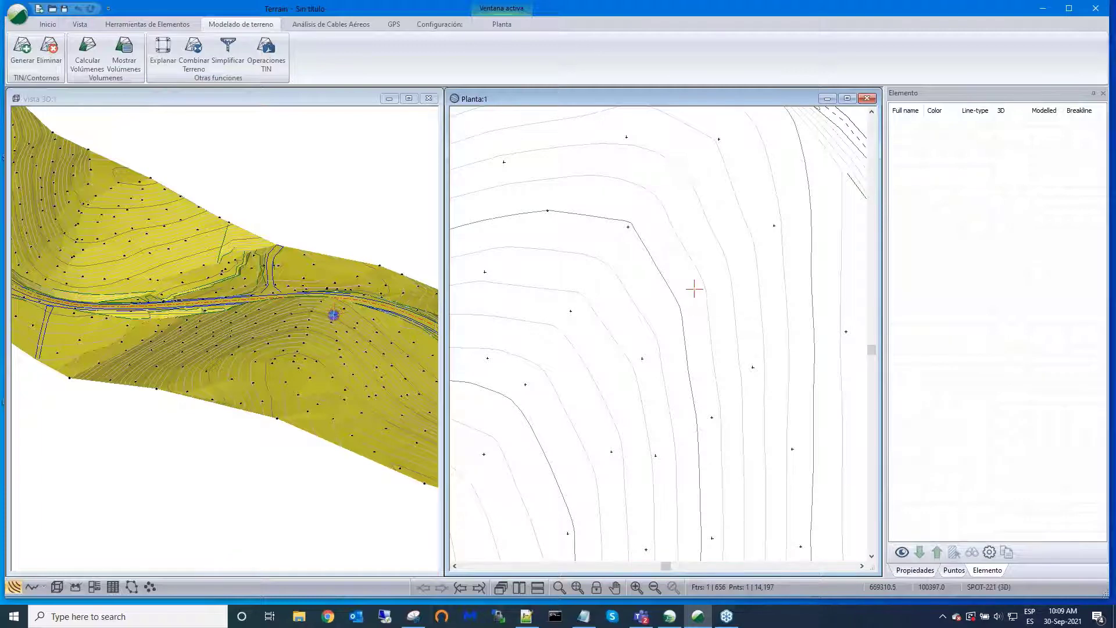
left_click(915, 571)
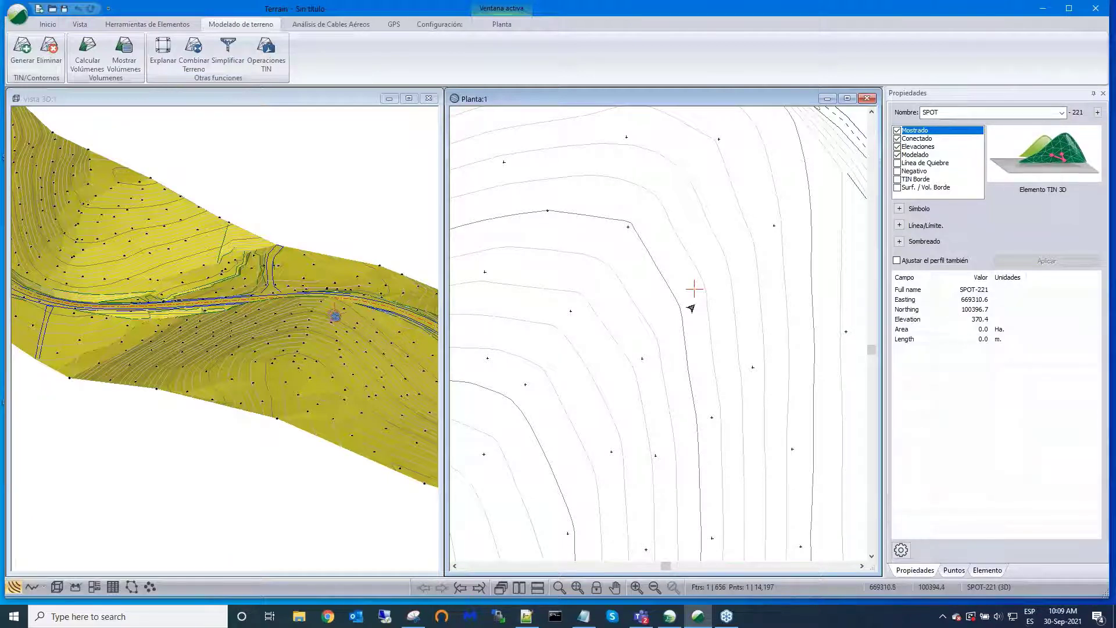
Step: Set the elevation of SPOT-221 to 380.00 in its coordinates, accepting removal of the existing terrain triangles
left_click(139, 27)
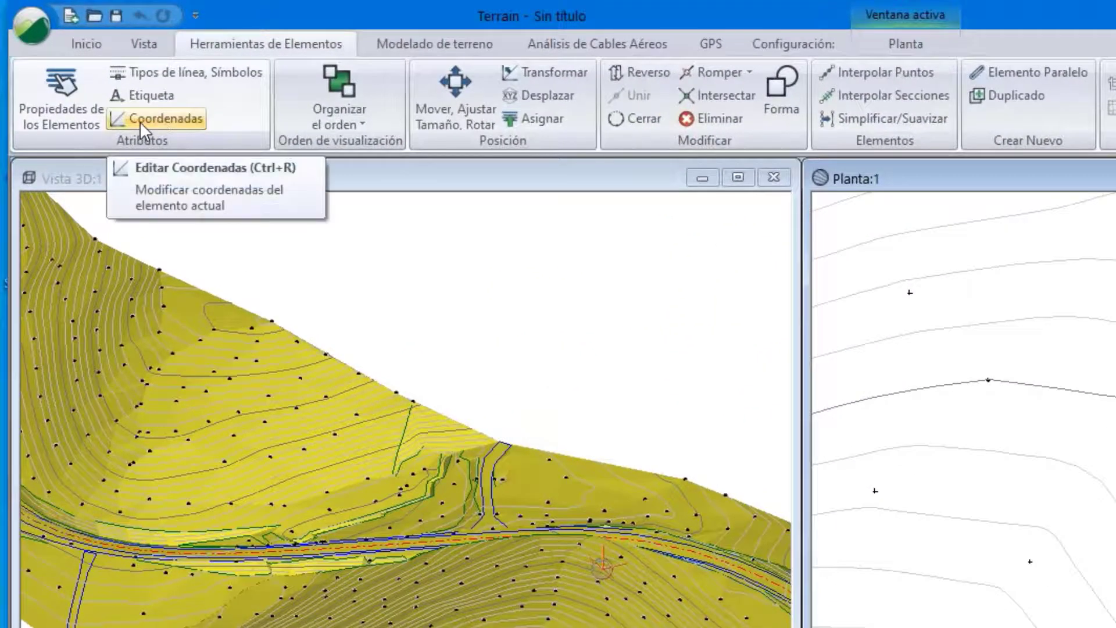
left_click(150, 124)
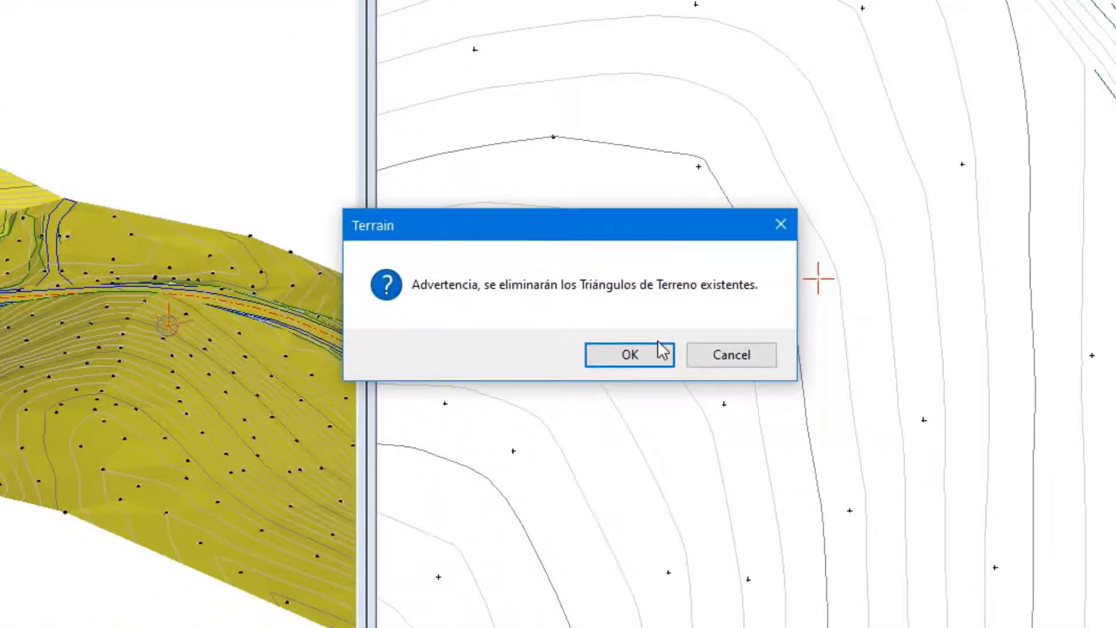
left_click(631, 355)
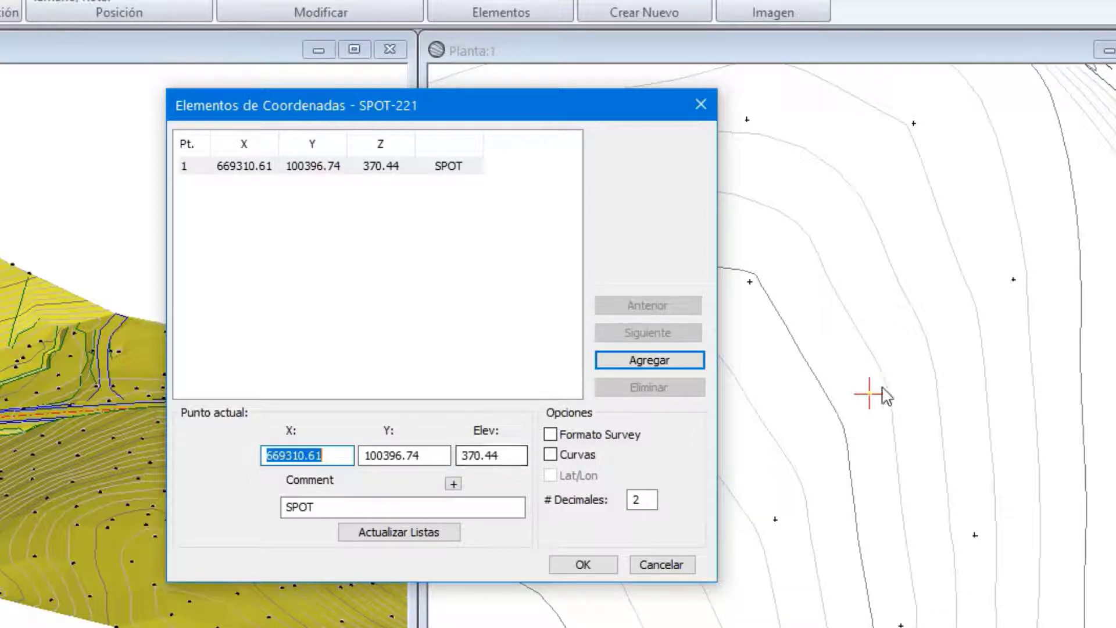
left_click(467, 456)
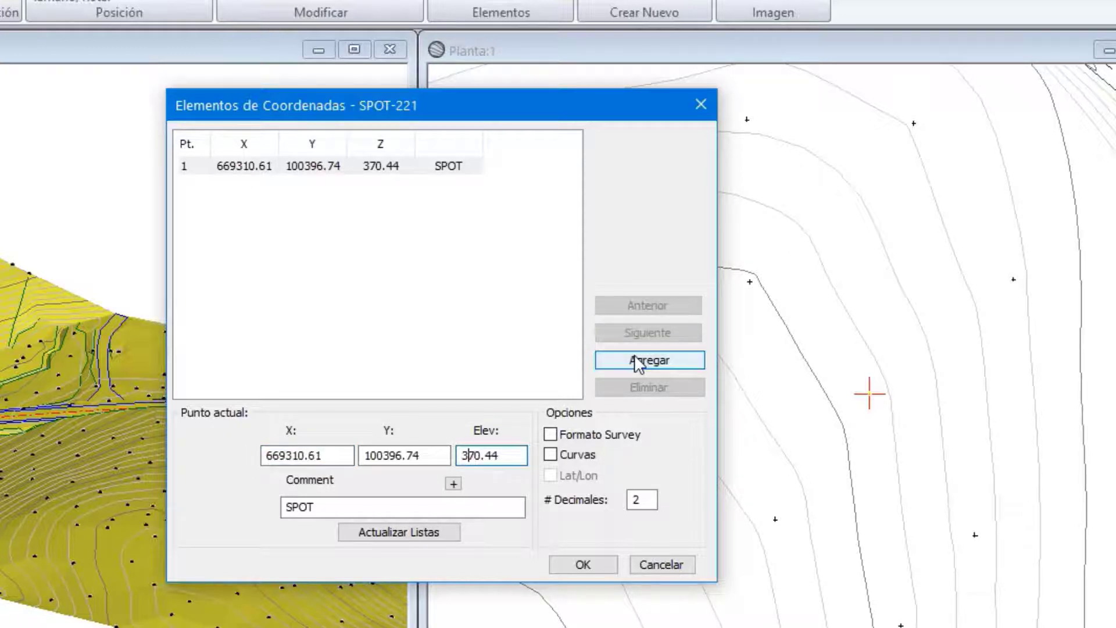
type("8")
key("Delete")
type("00")
left_click(440, 536)
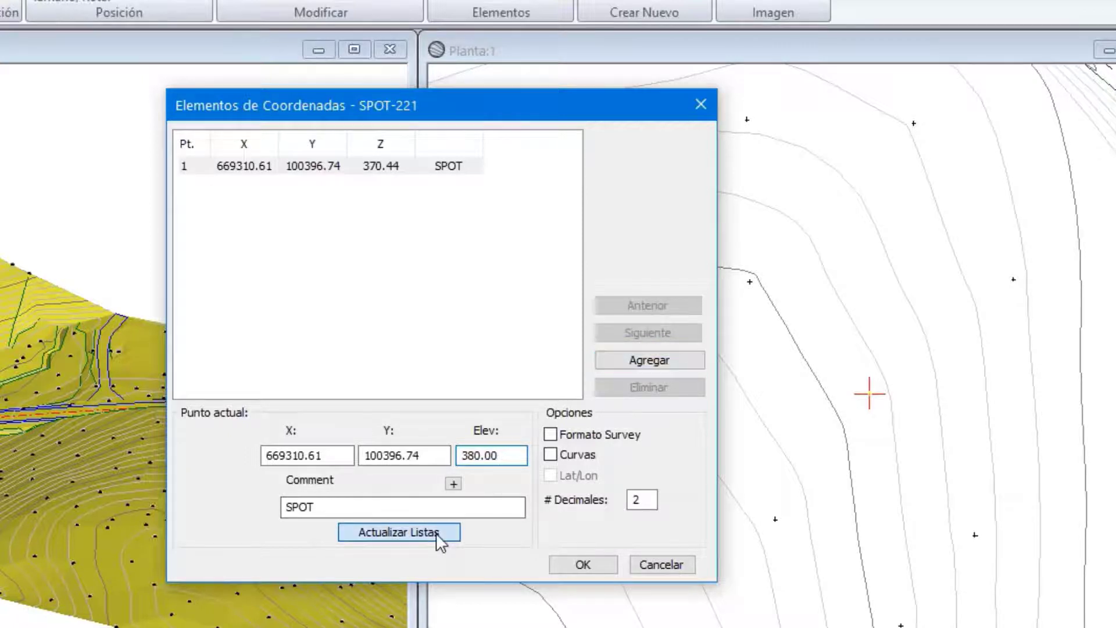
left_click(572, 566)
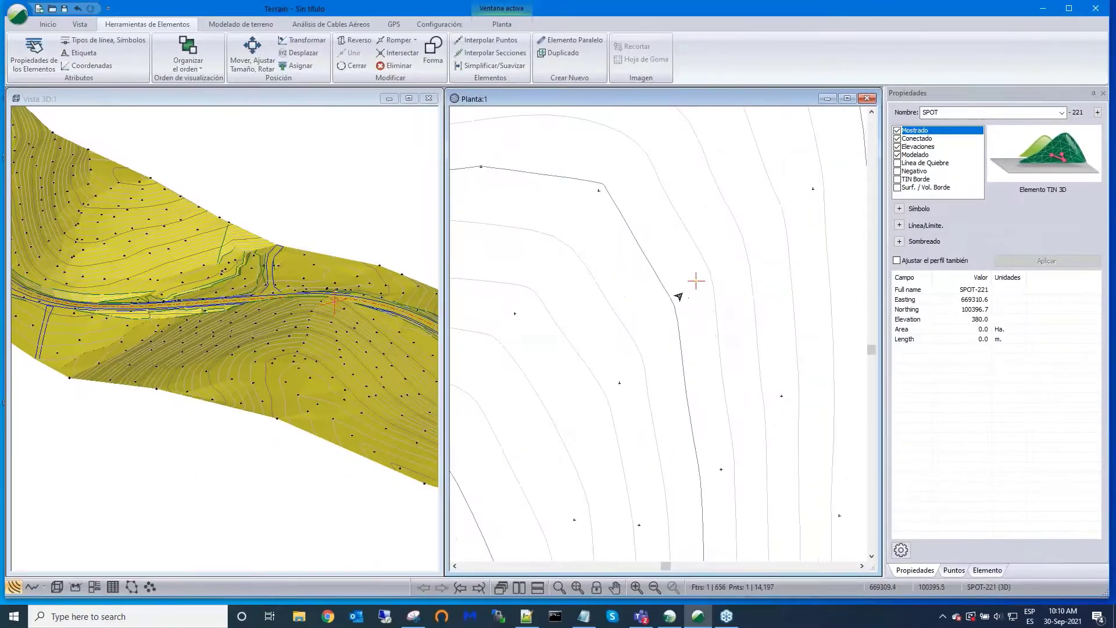
Step: Regenerate the terrain triangles and contours with the existing settings and examine the surface around SPOT-221 in 3D
left_click(246, 23)
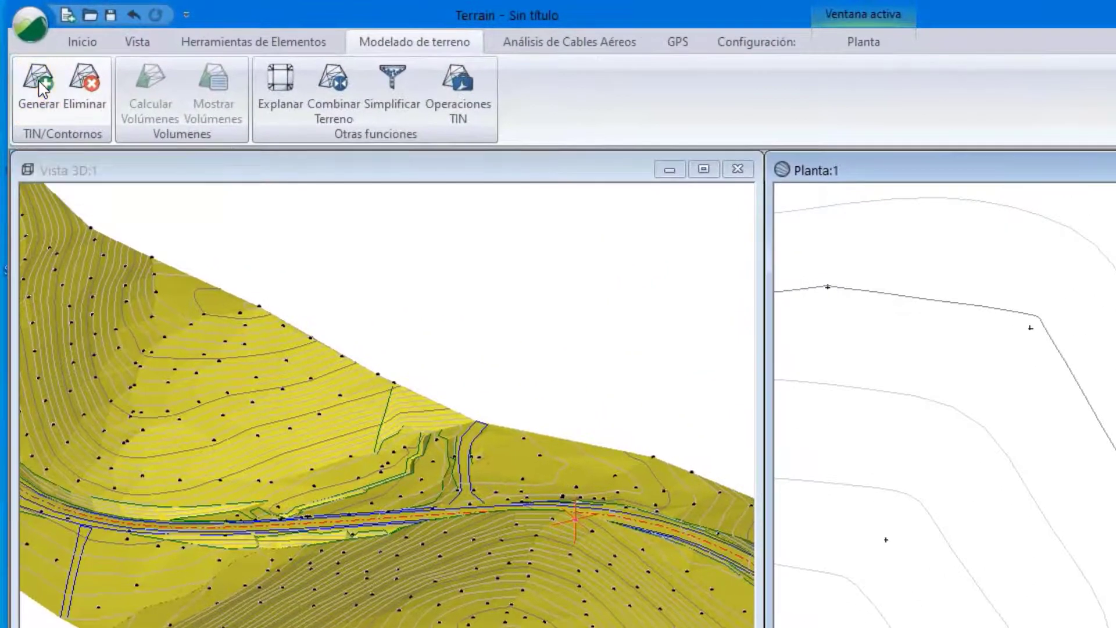
left_click(37, 79)
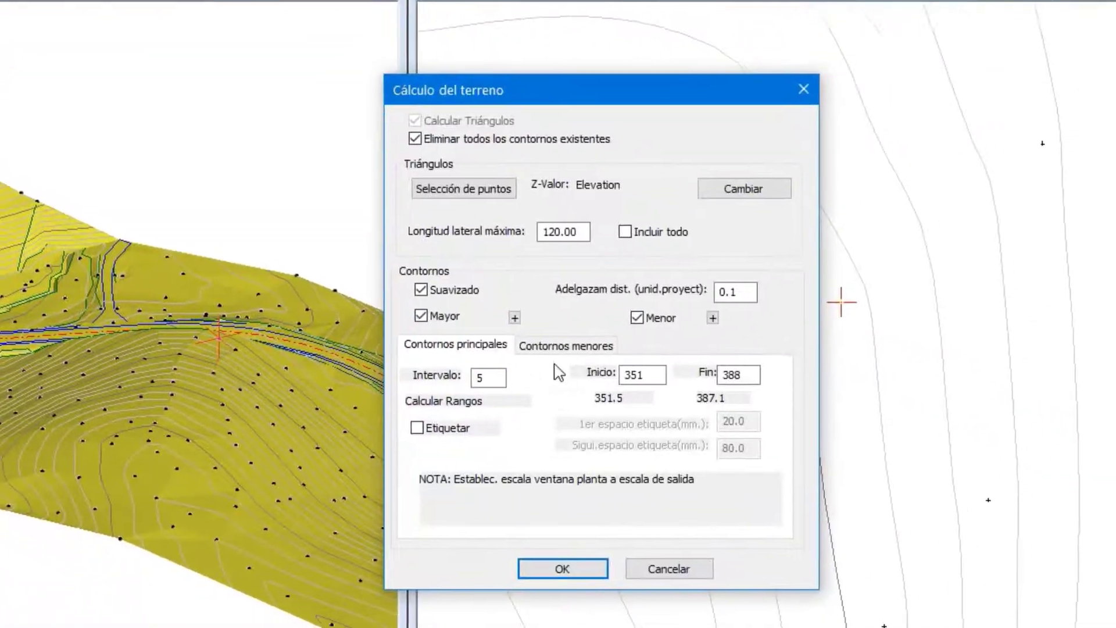
left_click(553, 569)
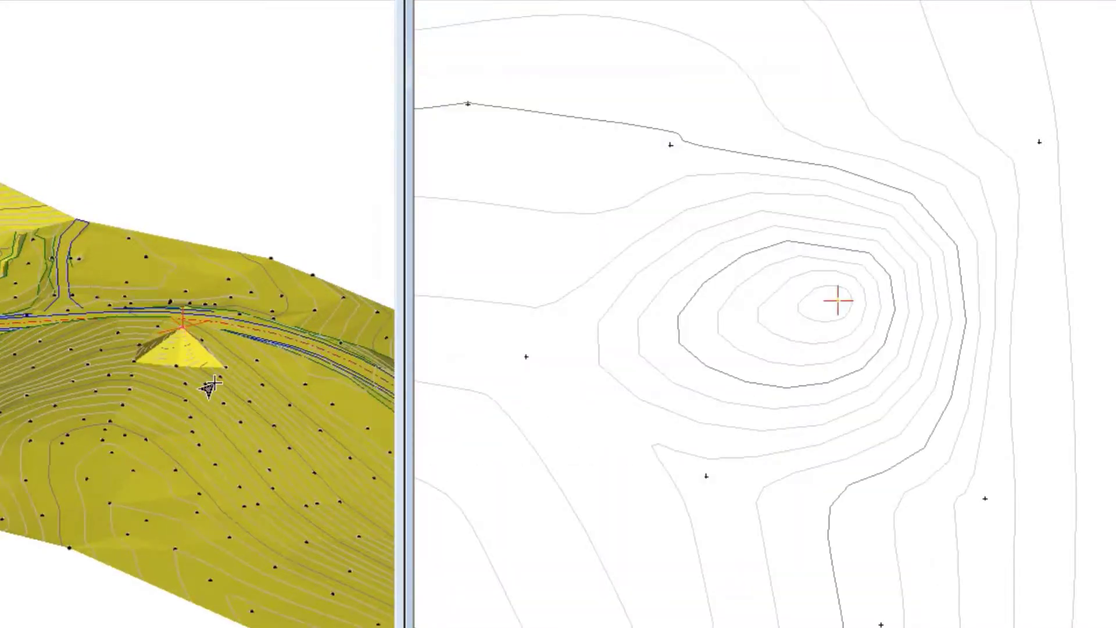
scroll(215, 386, "up", 3)
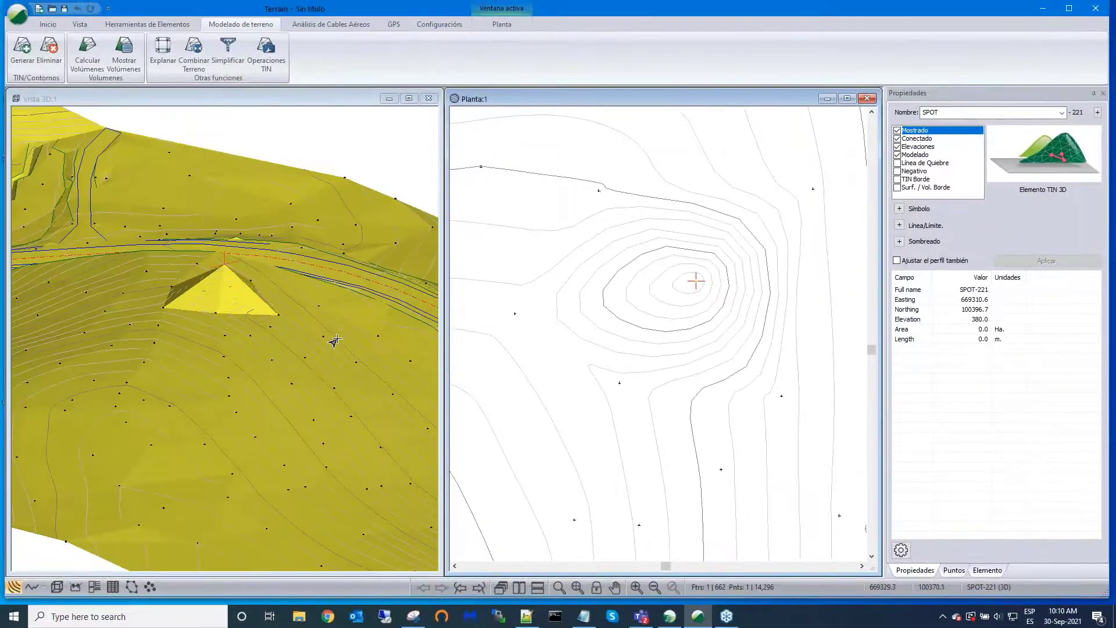
left_click_drag(338, 340, 266, 413)
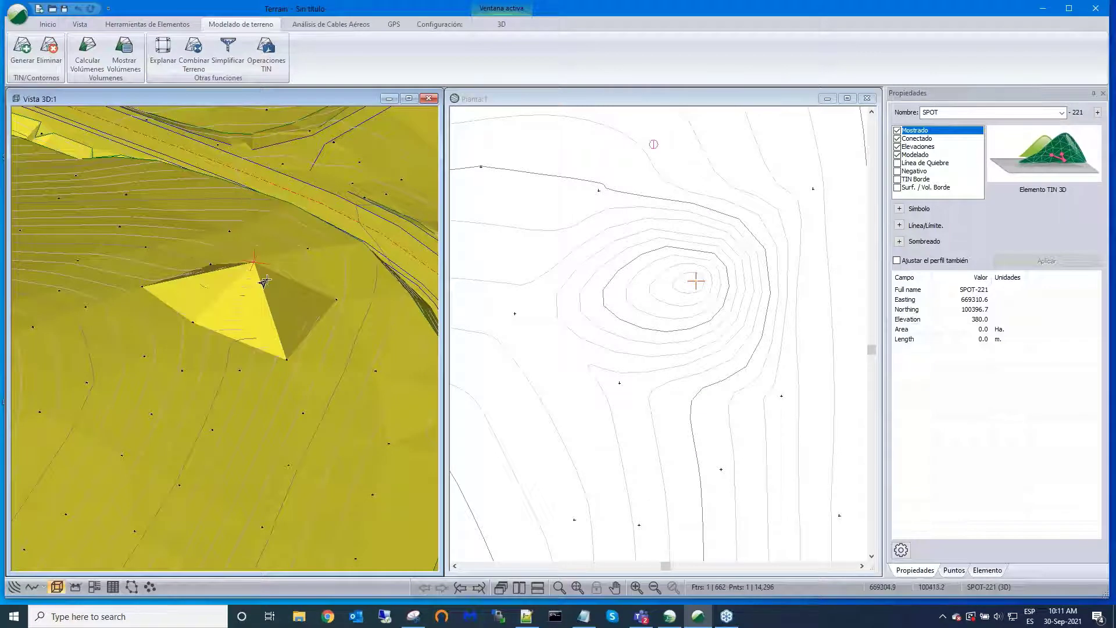
mouse_move(182, 396)
left_mouse_down()
mouse_move(231, 363)
mouse_move(198, 377)
mouse_move(216, 381)
left_mouse_up()
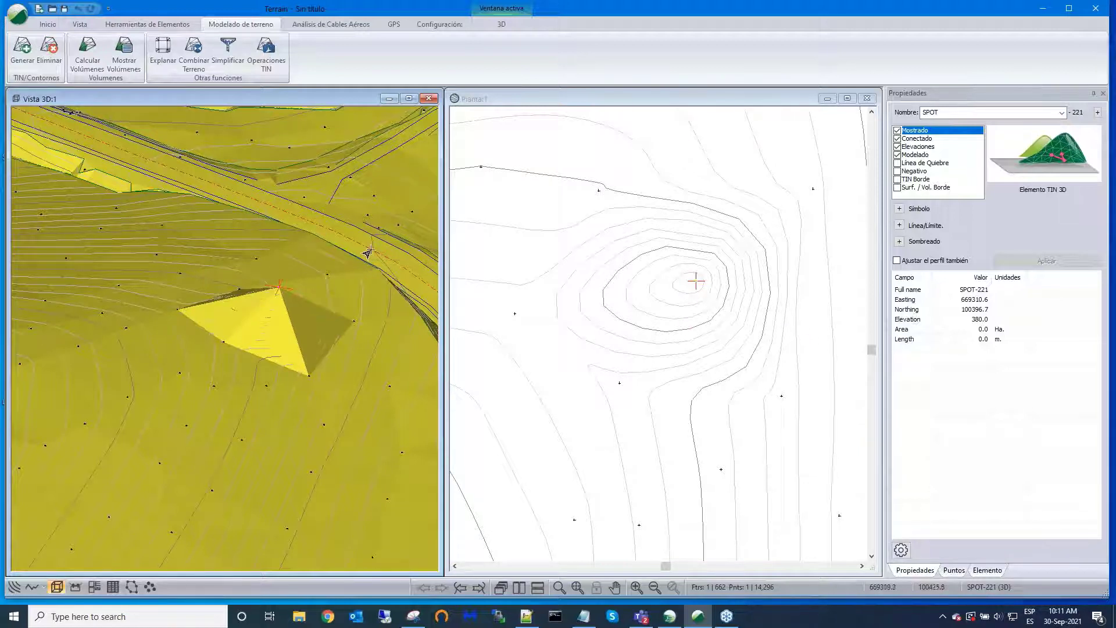
middle_click_drag(303, 290, 378, 329)
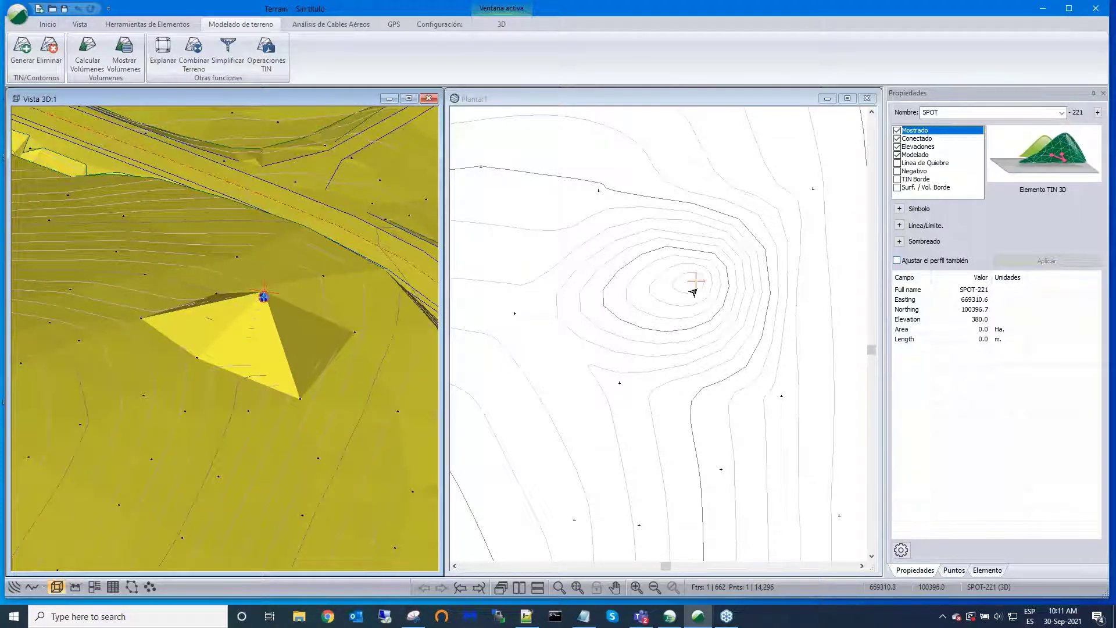
Step: Exclude SPOT-221 from the terrain model by turning off its Modelado property, accepting removal of the existing triangles
left_click(898, 156)
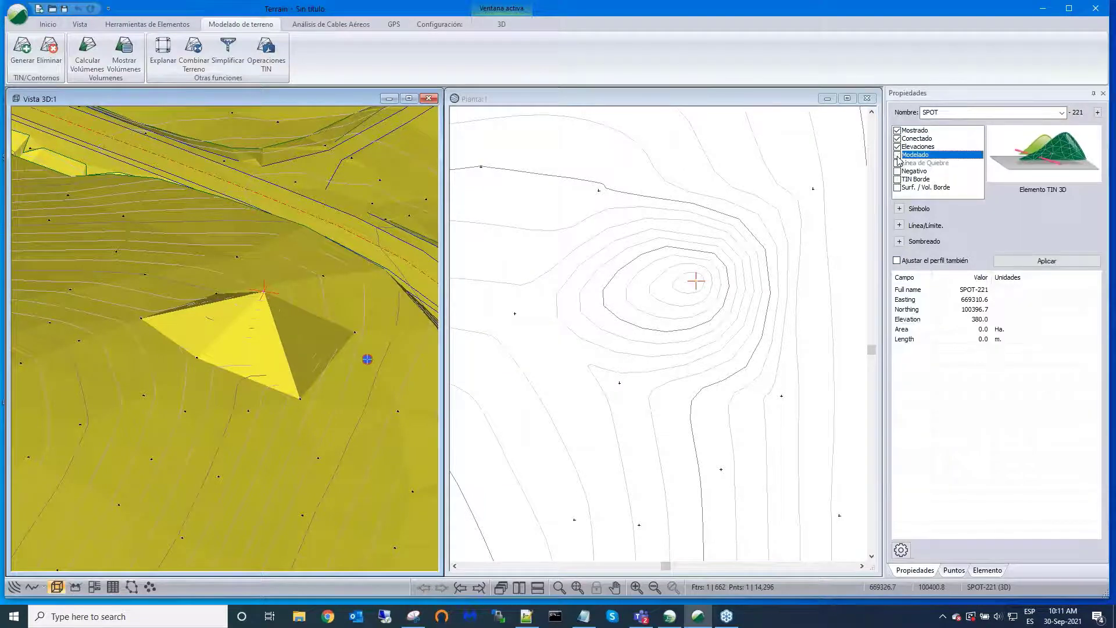
left_click(1032, 262)
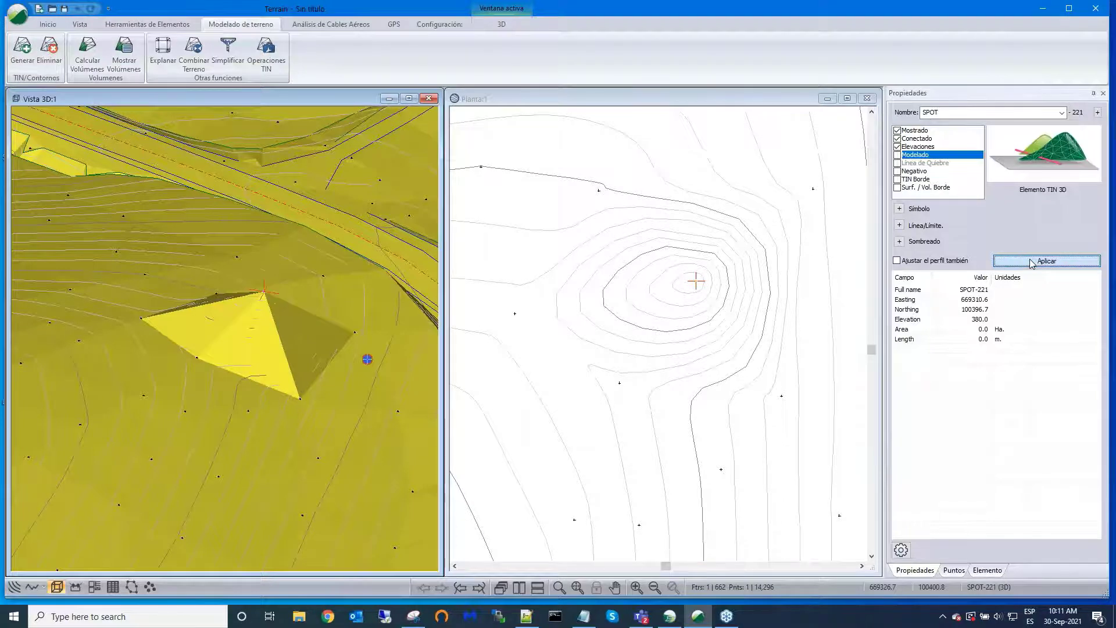
left_click(590, 331)
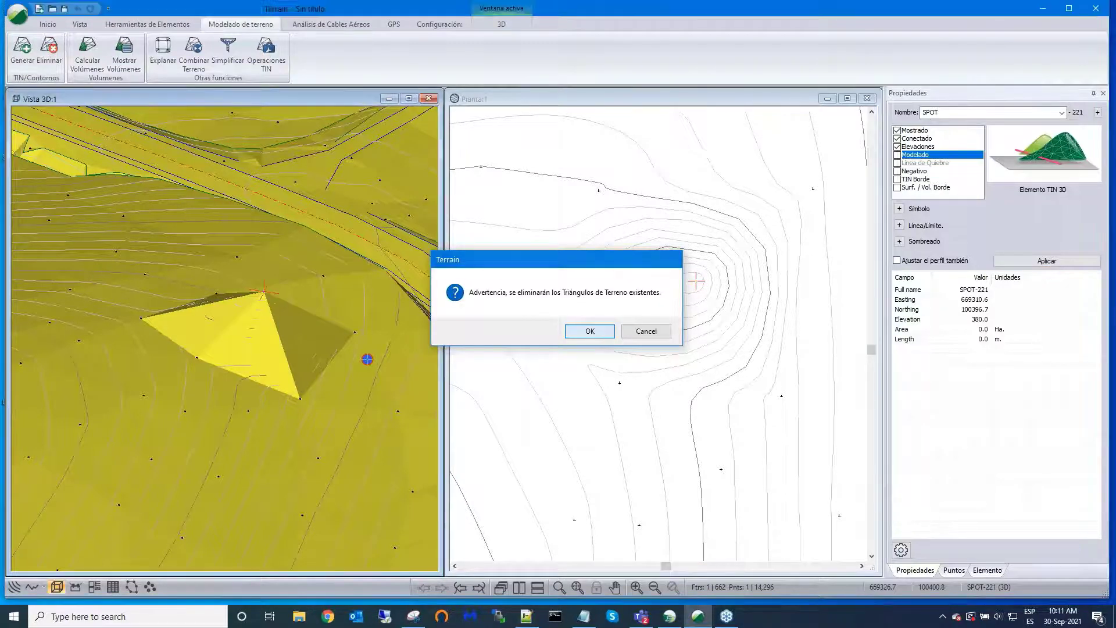
Step: Recalculate the triangles and contours without SPOT-221 and check the surface at its location in 3D
left_click(24, 46)
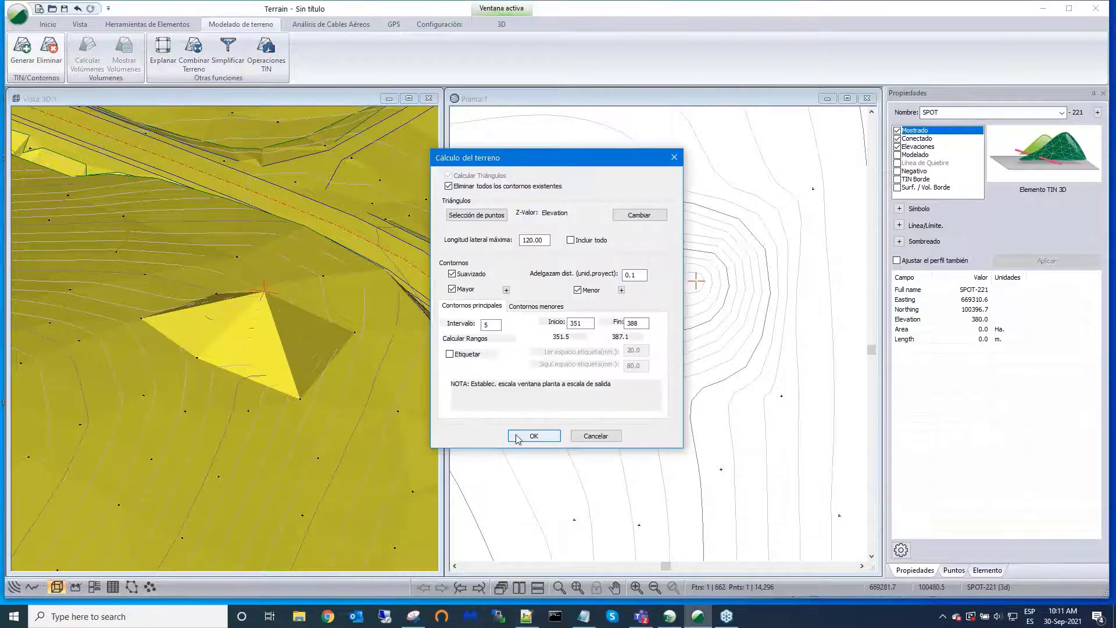
left_click(534, 436)
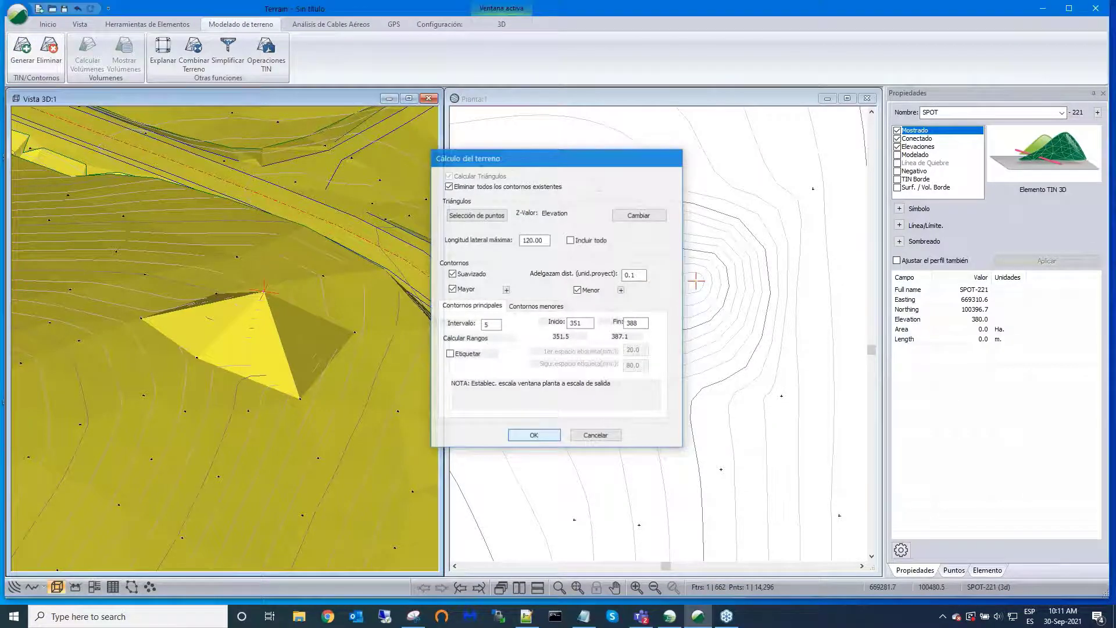
scroll(257, 298, "up", 5)
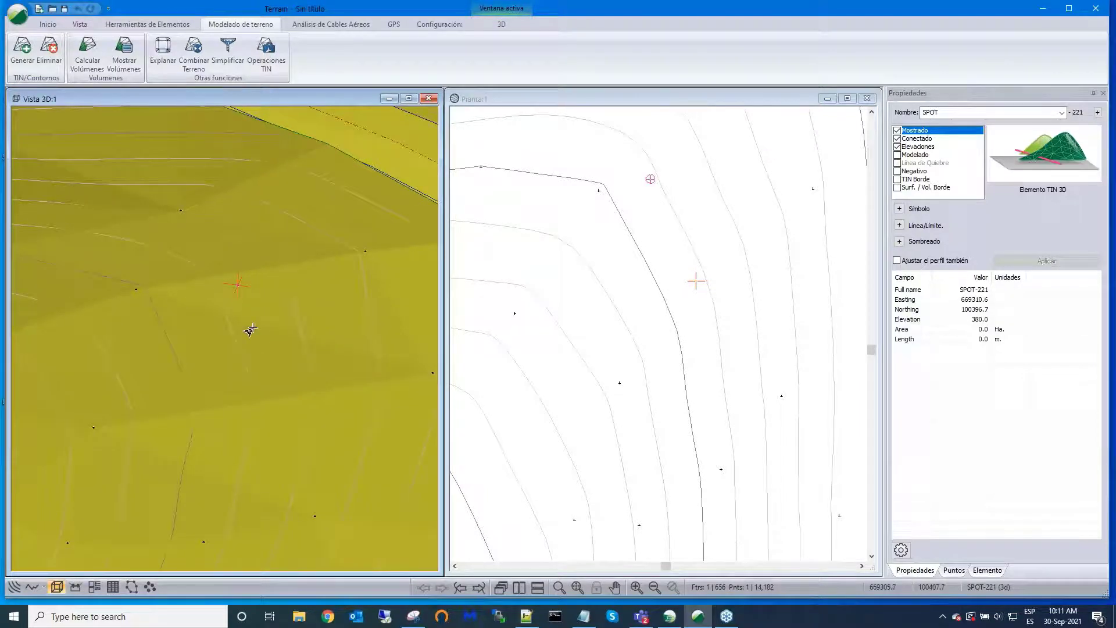
scroll(256, 312, "up", 2)
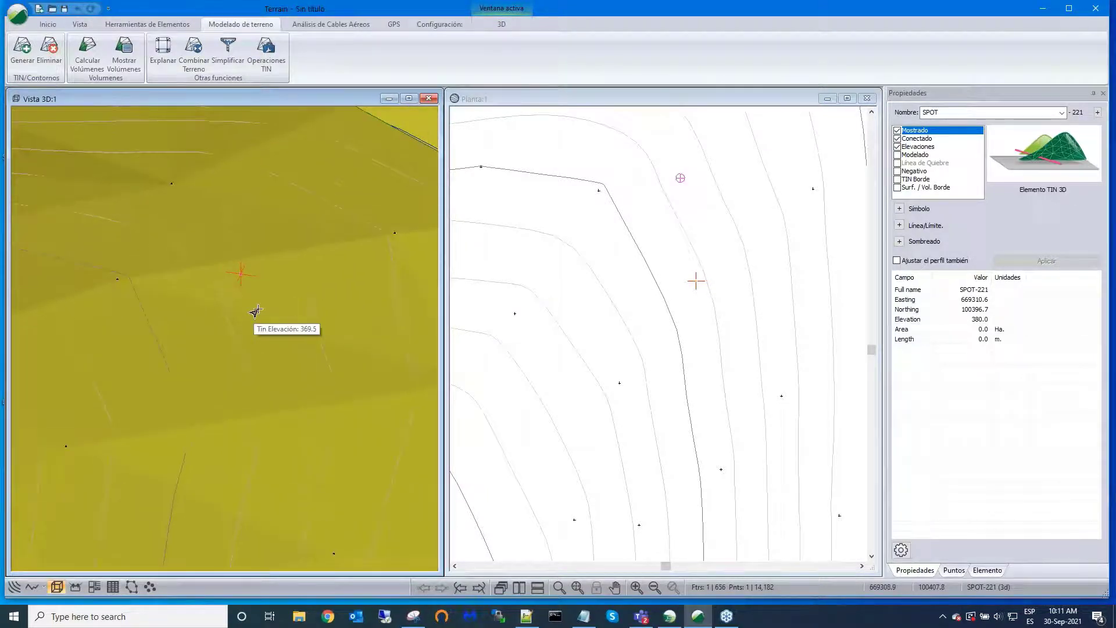
scroll(256, 312, "down", 1)
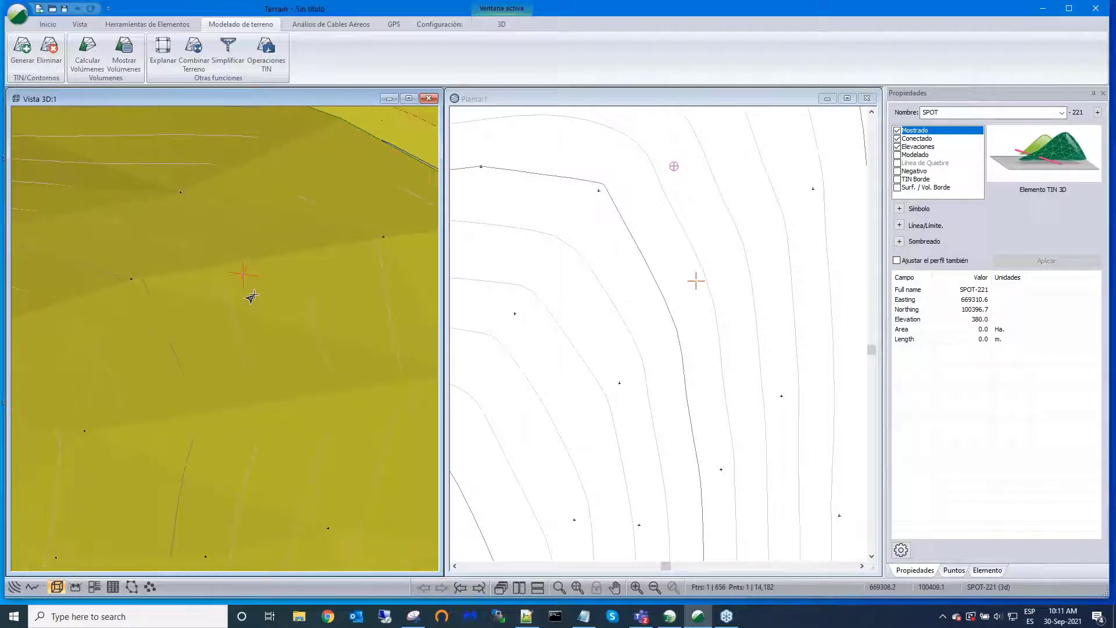
Step: Turn on the display of the TIN triangle outlines in the plan view's surface options
scroll(251, 297, "down", 5)
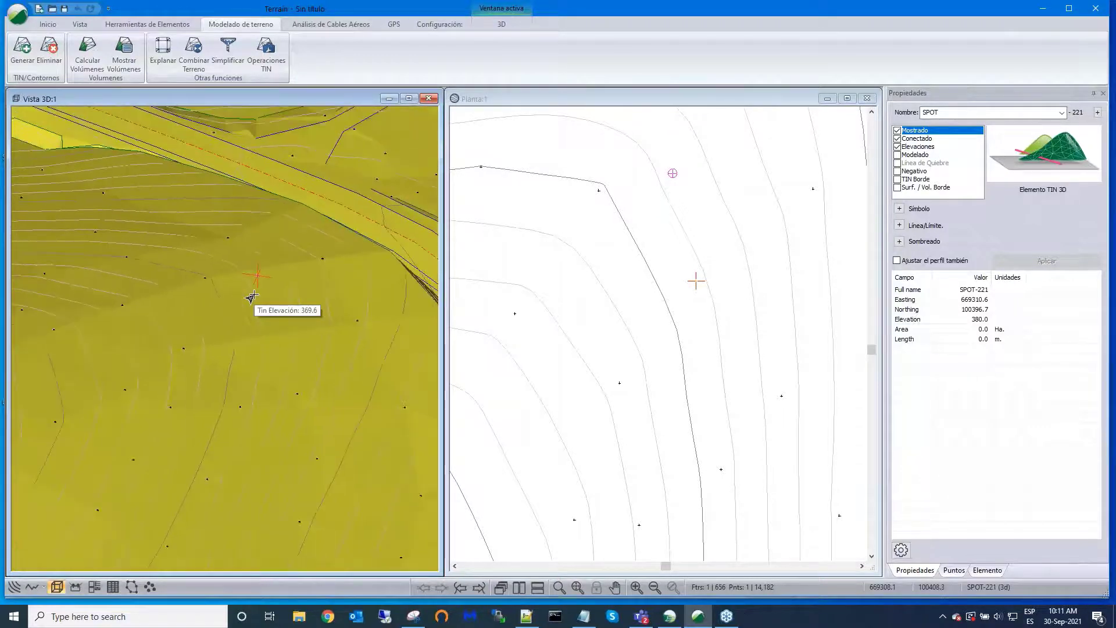
middle_click_drag(254, 295, 291, 308)
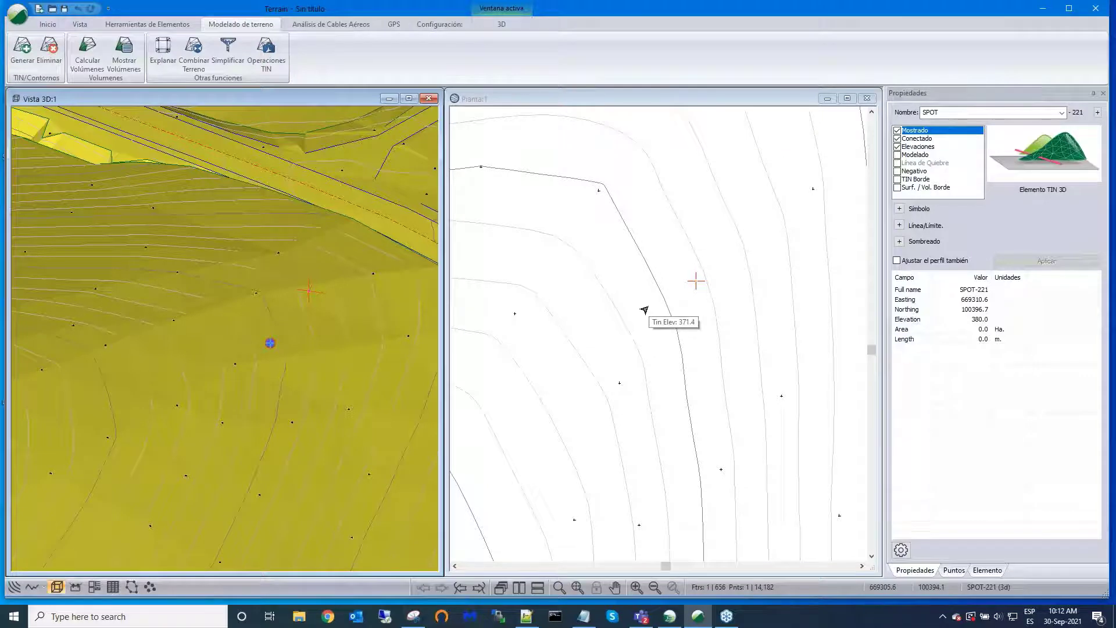
scroll(644, 309, "down", 3)
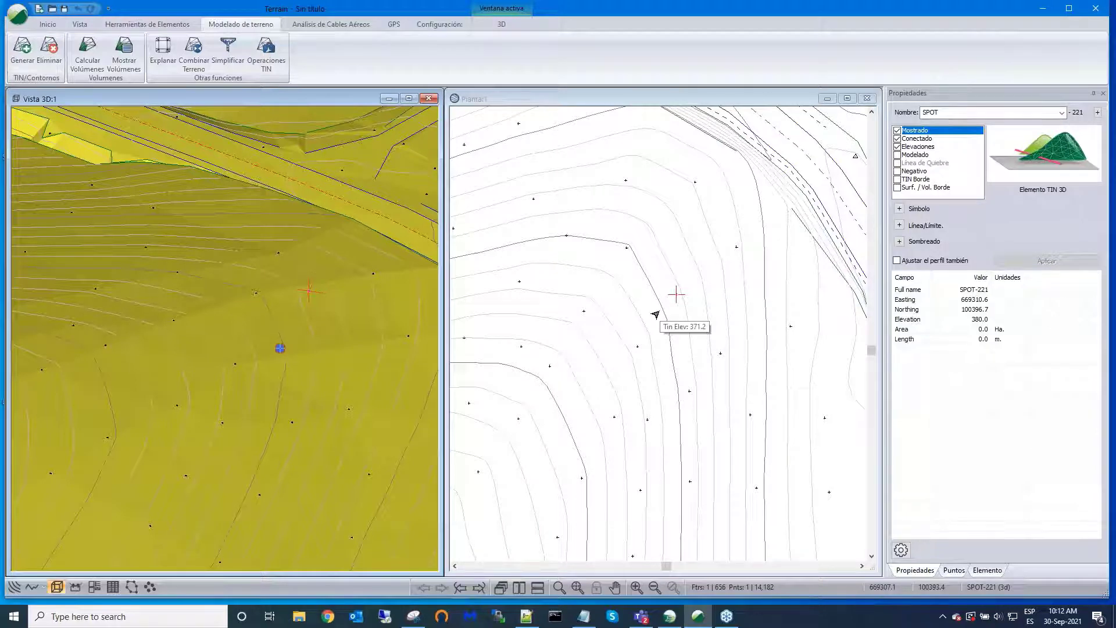
scroll(654, 313, "down", 1)
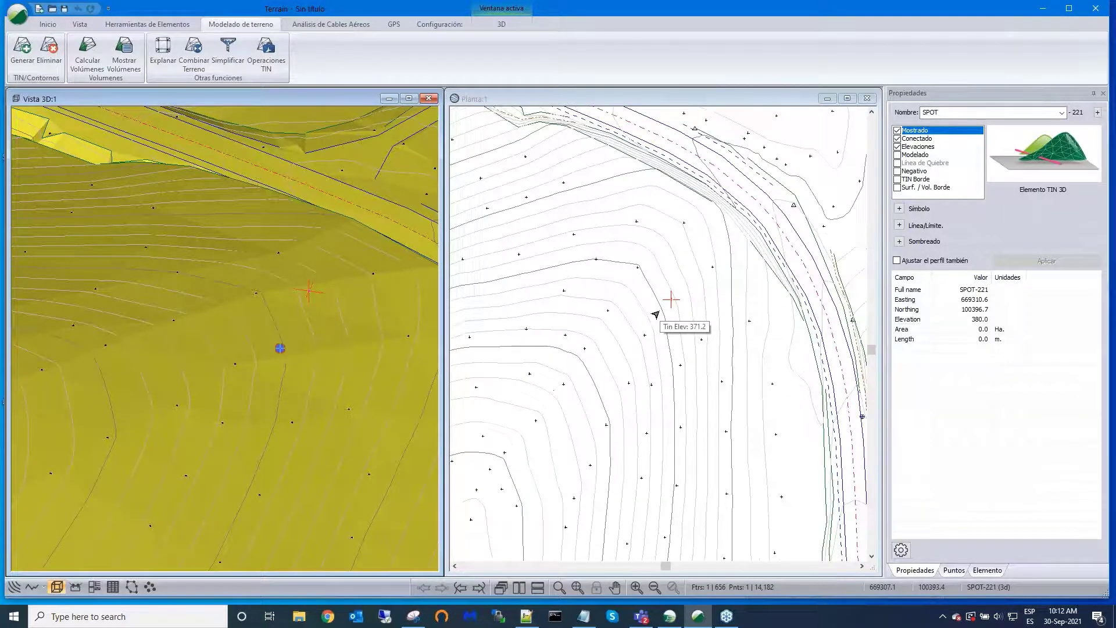
left_click(587, 287)
scroll(625, 334, "up", 3)
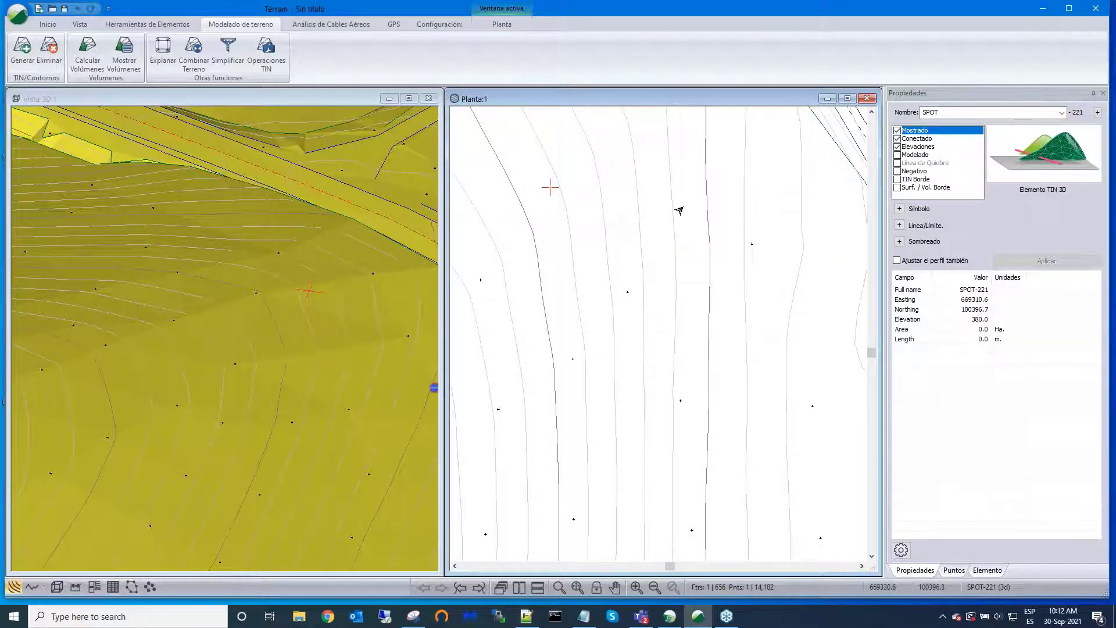
right_click(631, 270)
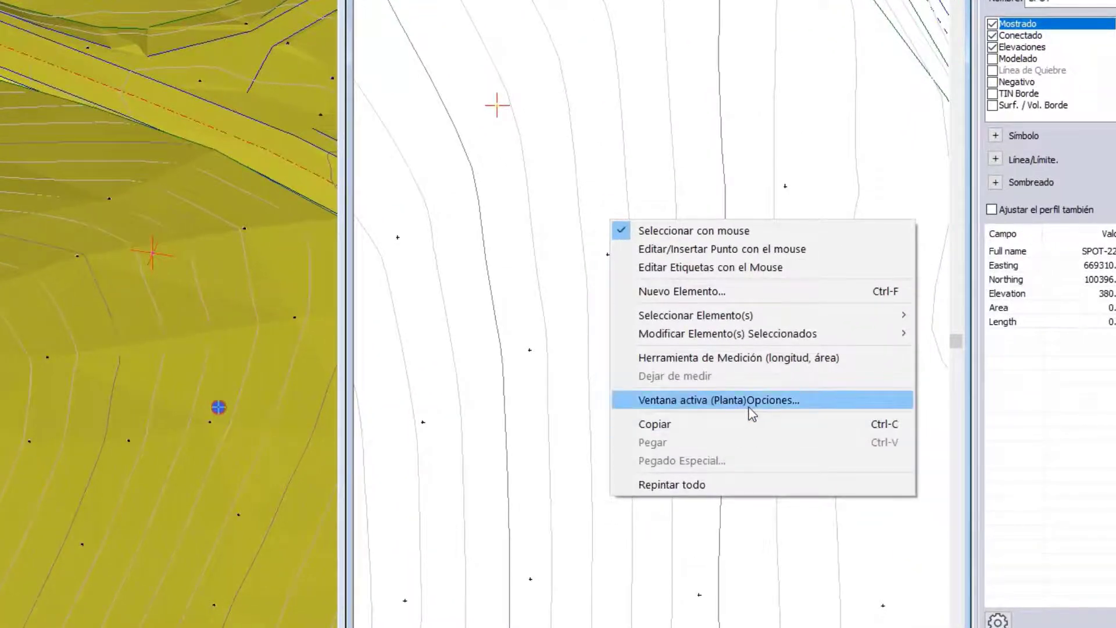
left_click(750, 401)
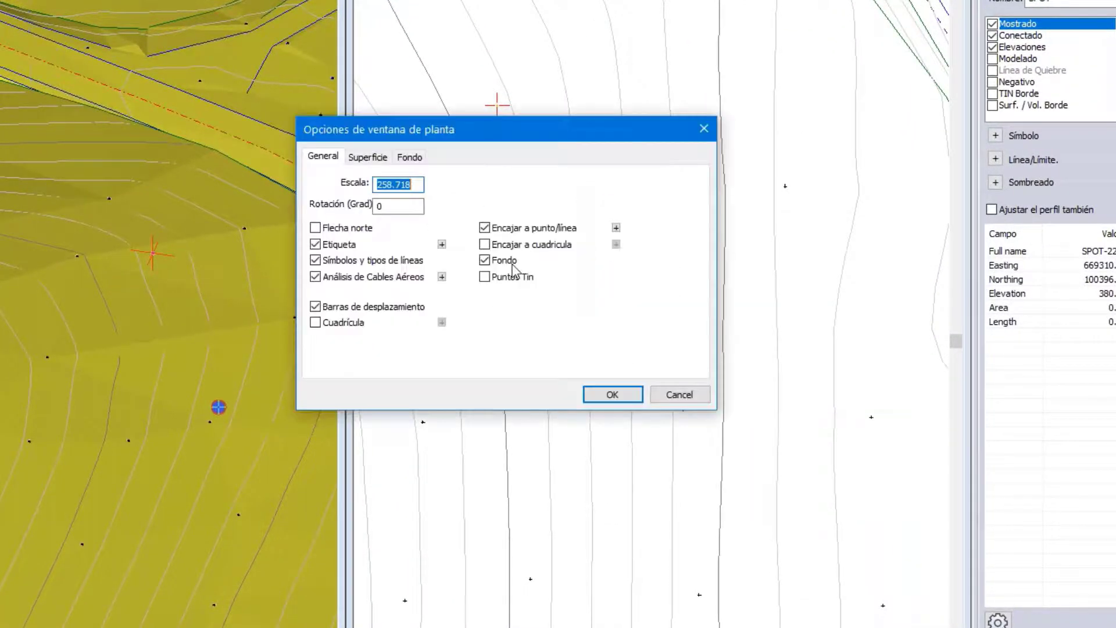
left_click(368, 158)
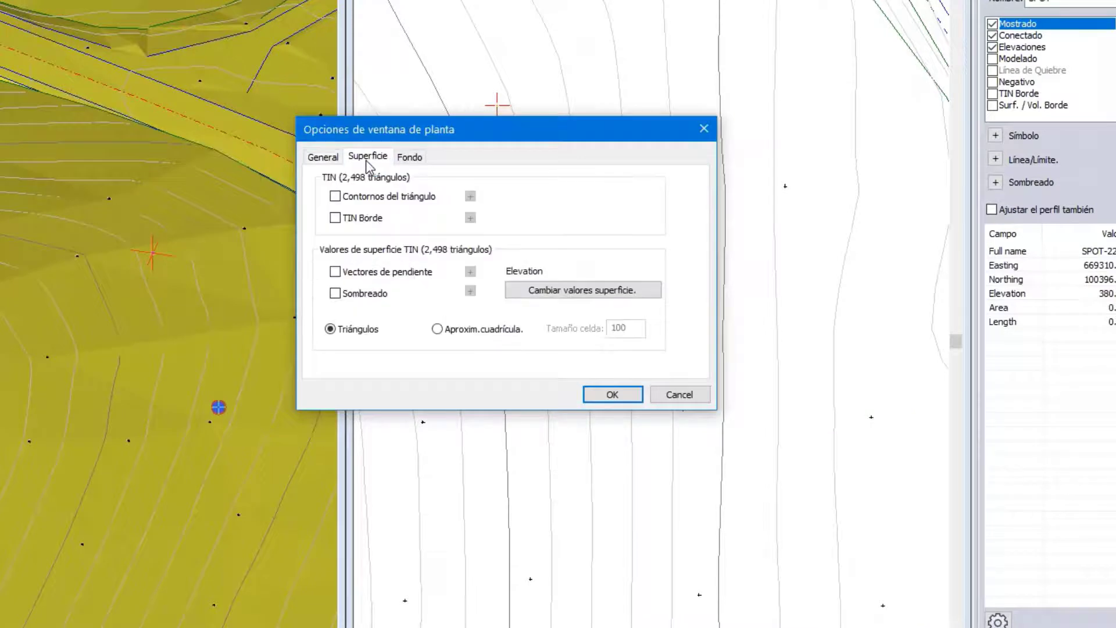
left_click(335, 197)
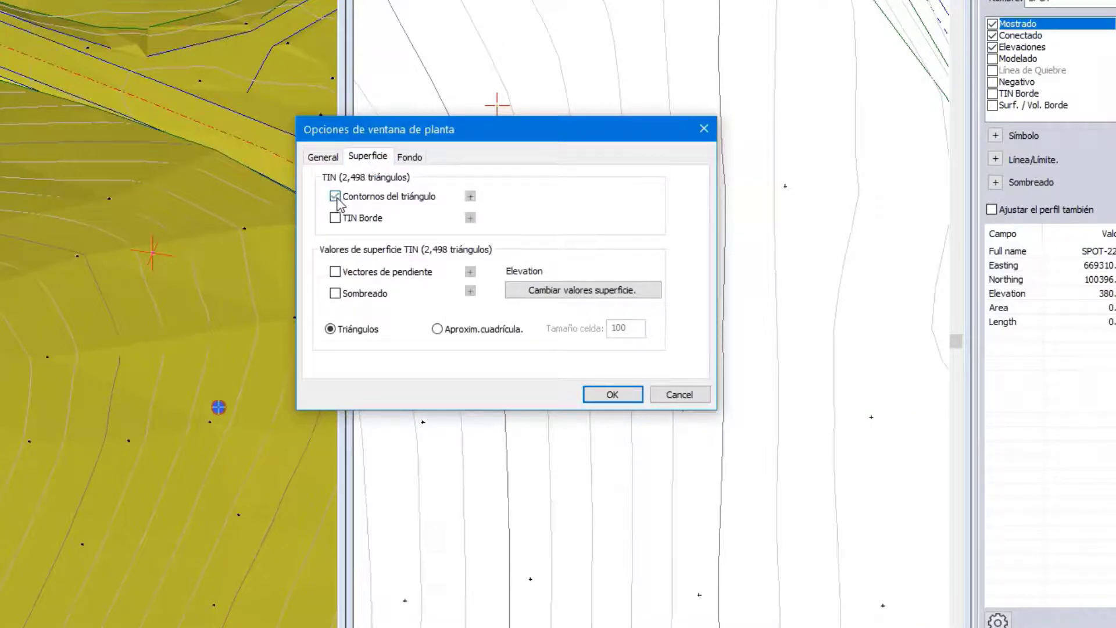
left_click(612, 395)
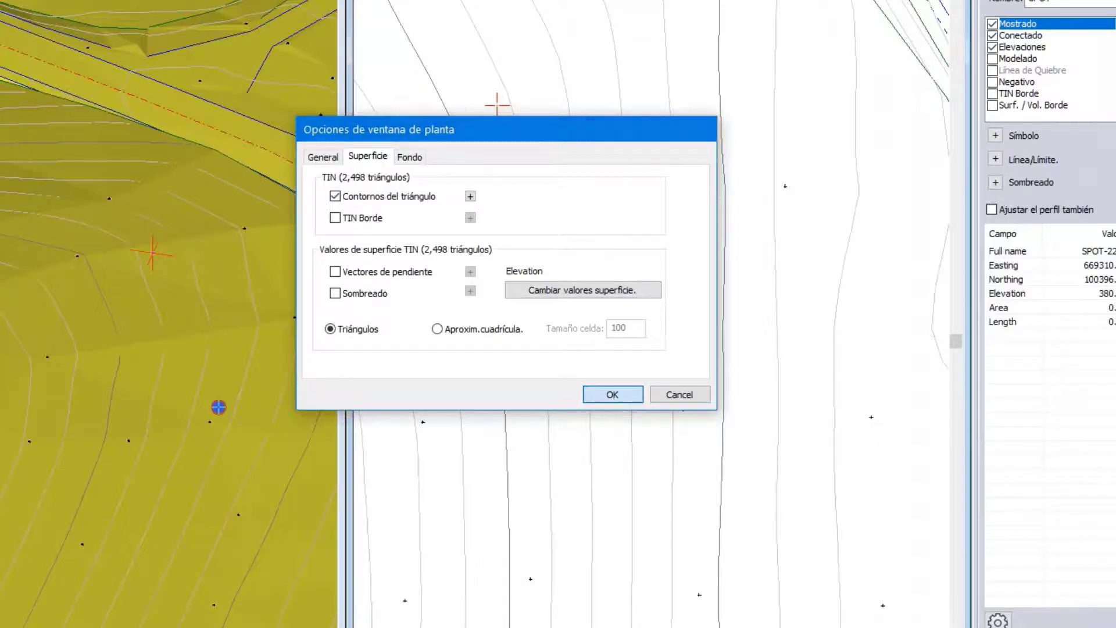
Step: Widen the plan window over most of the 3D view to show more of the triangle network
scroll(637, 199, "up", 2)
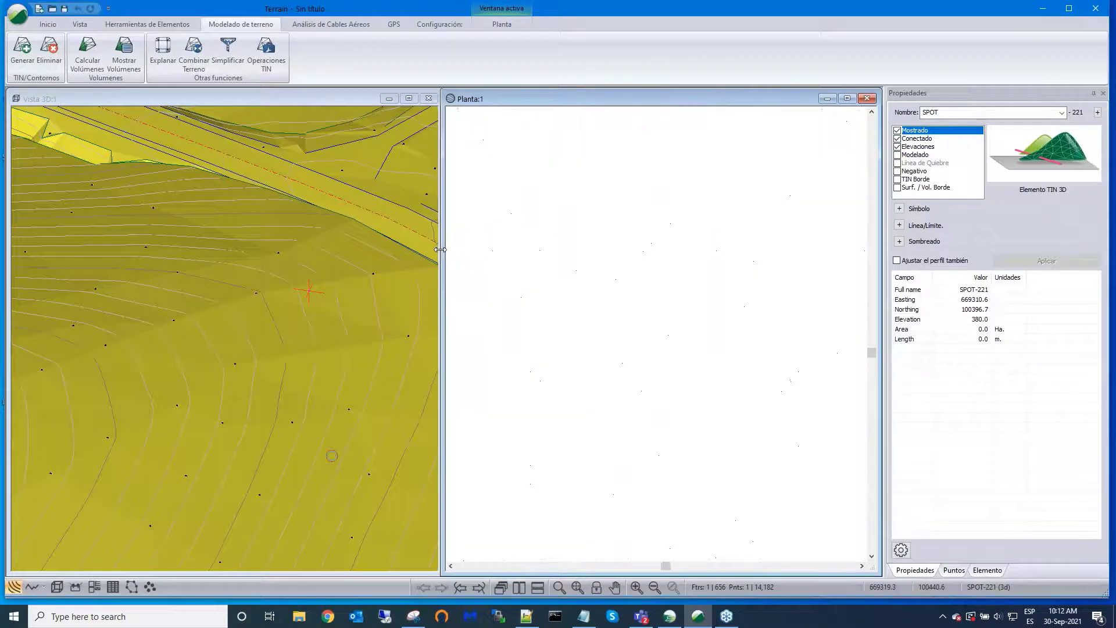
left_click_drag(442, 249, 35, 250)
scroll(549, 240, "down", 2)
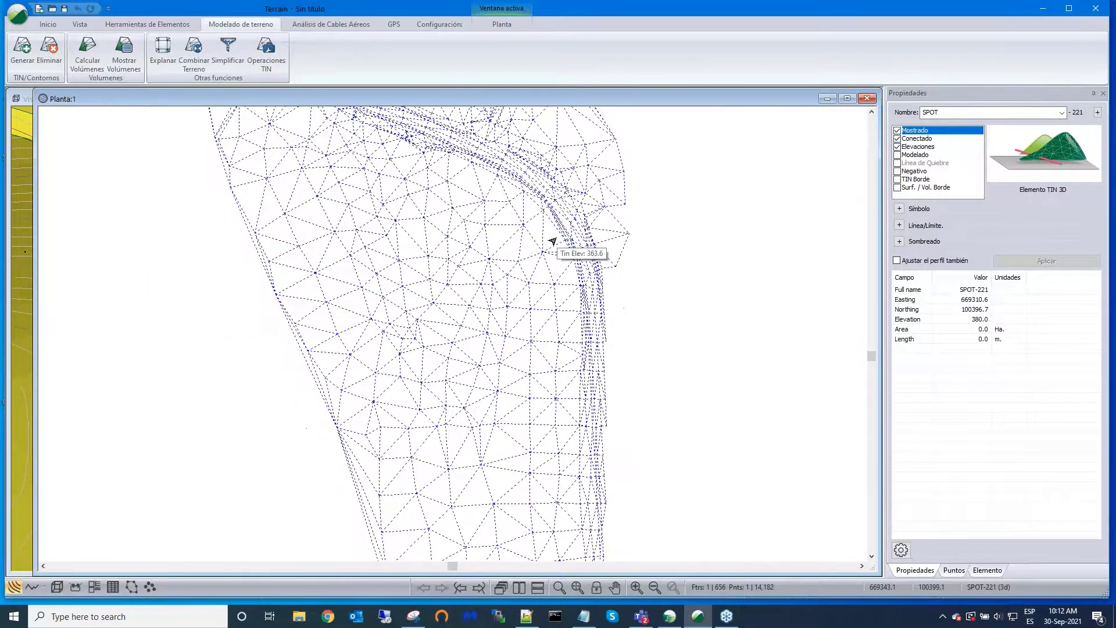
Step: Examine the triangle network in plan along the road, around the side-road junction and out to the terrain's outer edges
middle_click_drag(553, 241, 603, 265)
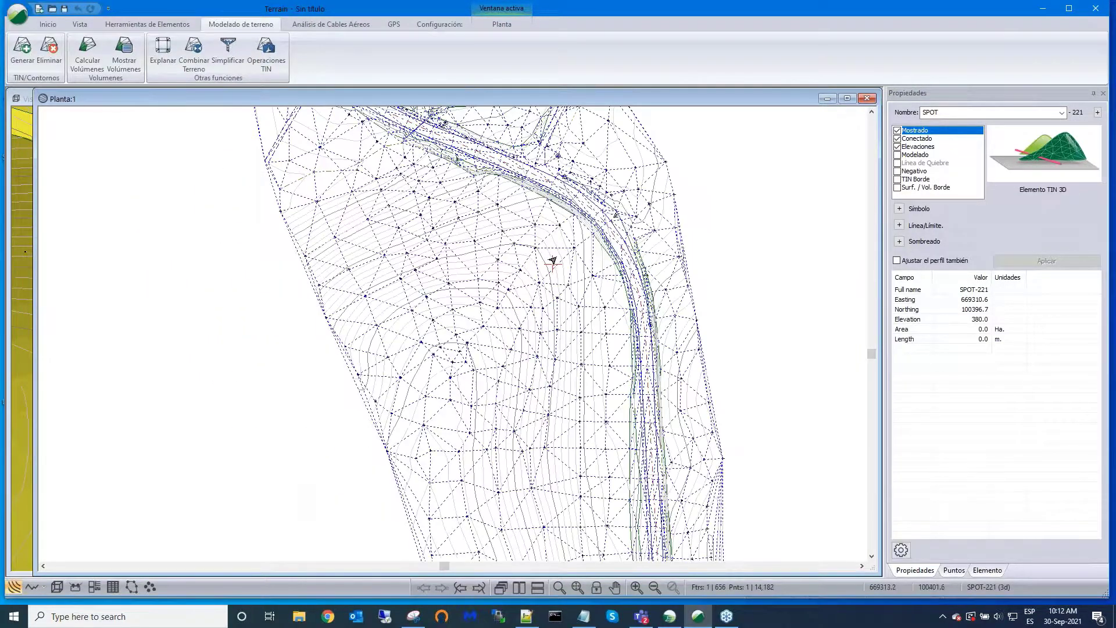
scroll(553, 257, "down", 1)
middle_click_drag(552, 220, 574, 414)
scroll(469, 248, "up", 1)
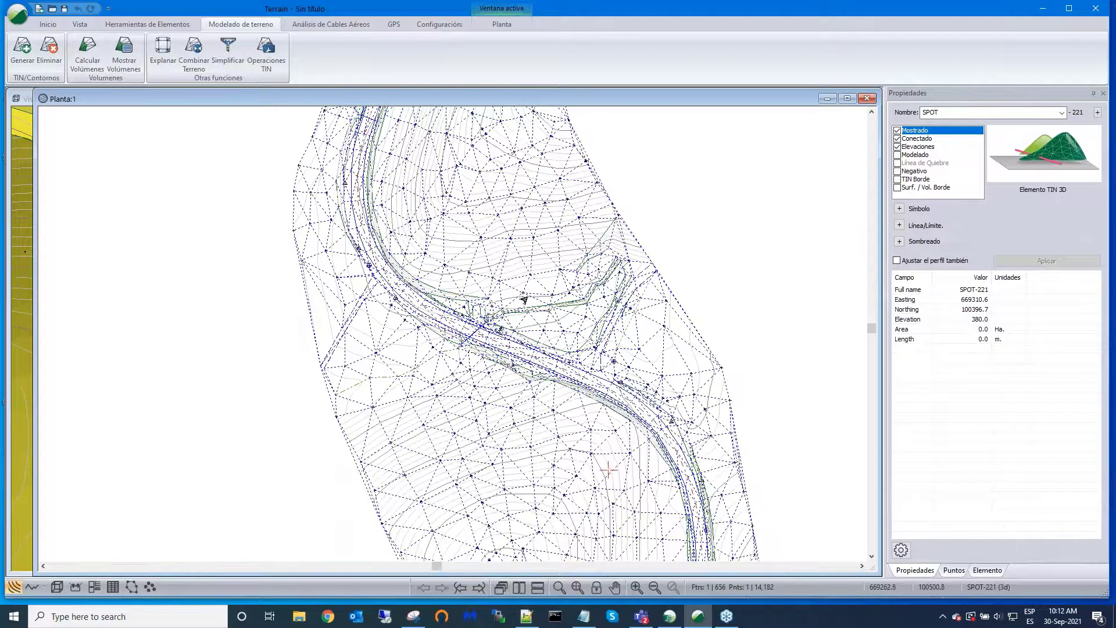
scroll(523, 297, "up", 1)
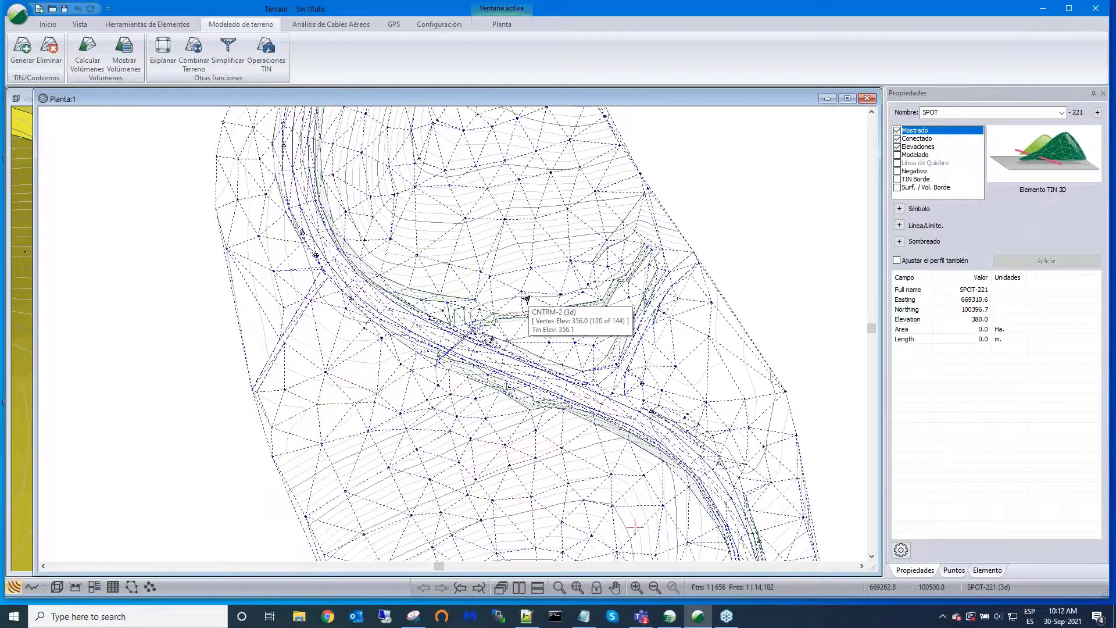
scroll(531, 252, "up", 1)
scroll(534, 239, "down", 3)
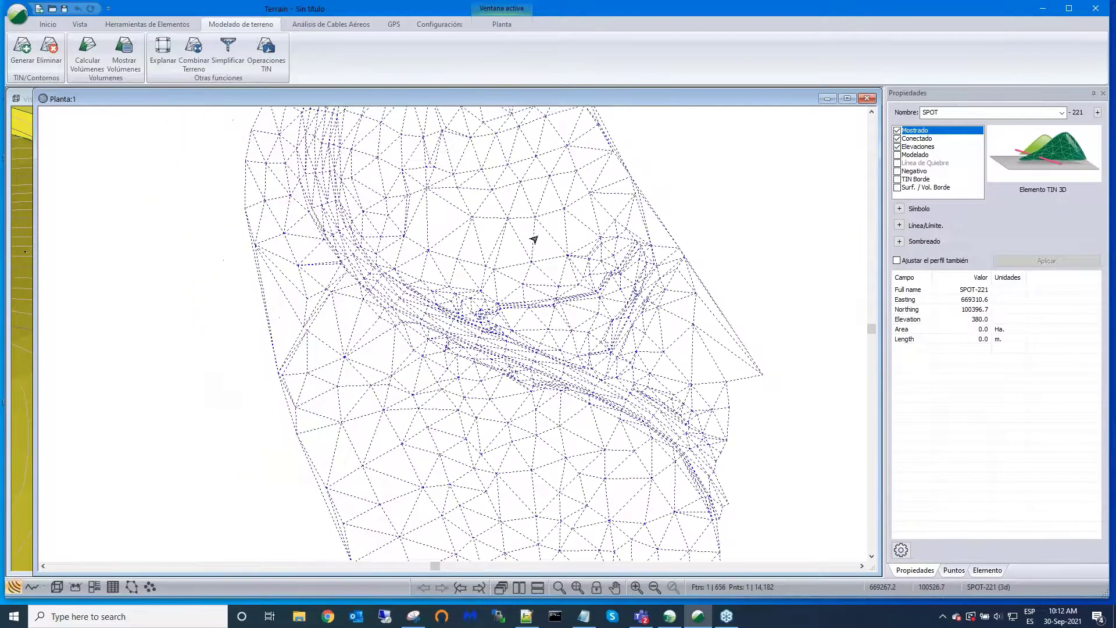
scroll(532, 419, "up", 1)
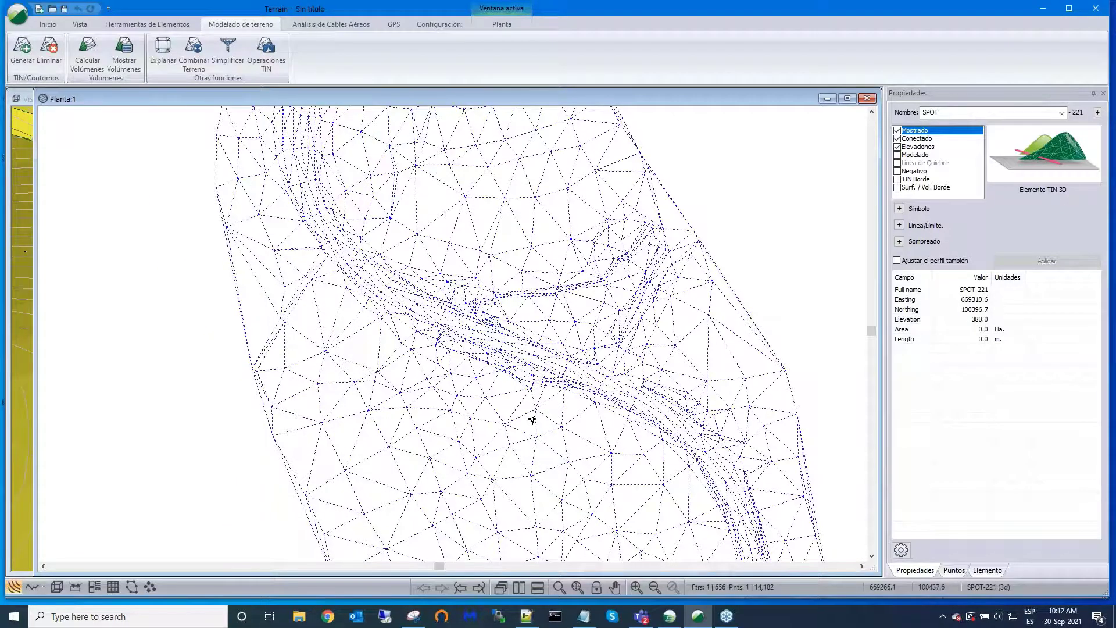
scroll(530, 407, "up", 2)
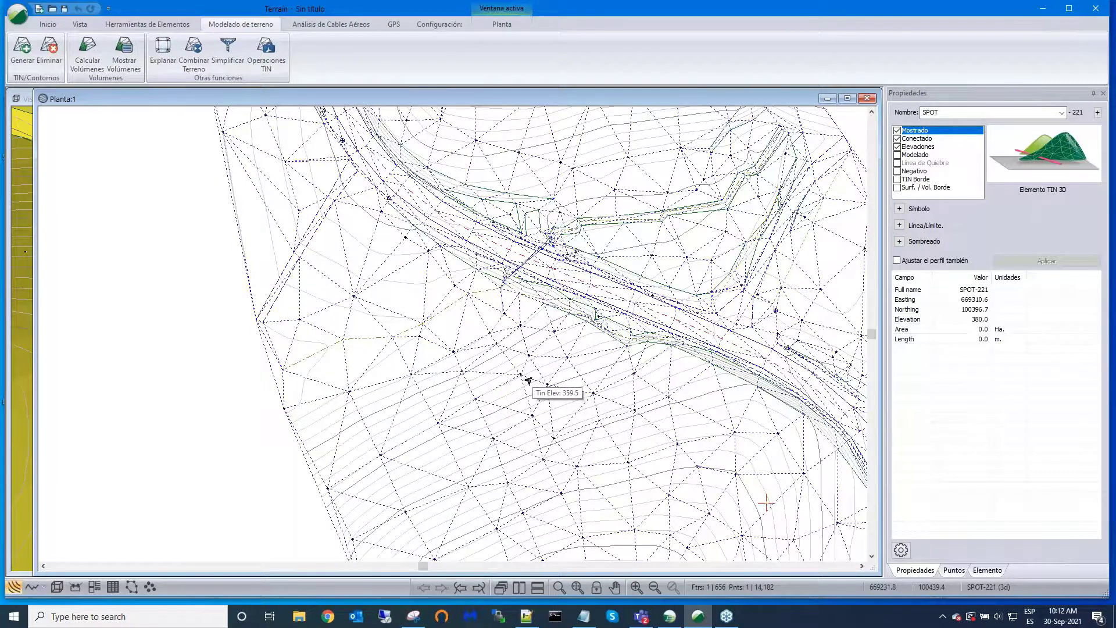
scroll(527, 382, "up", 1)
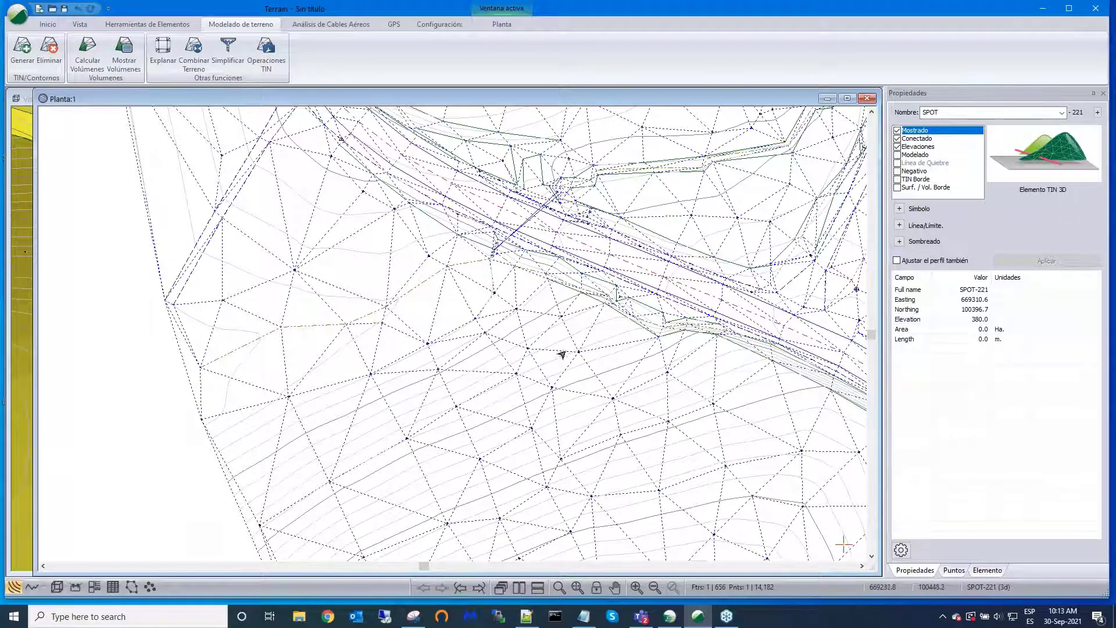
scroll(571, 349, "down", 1)
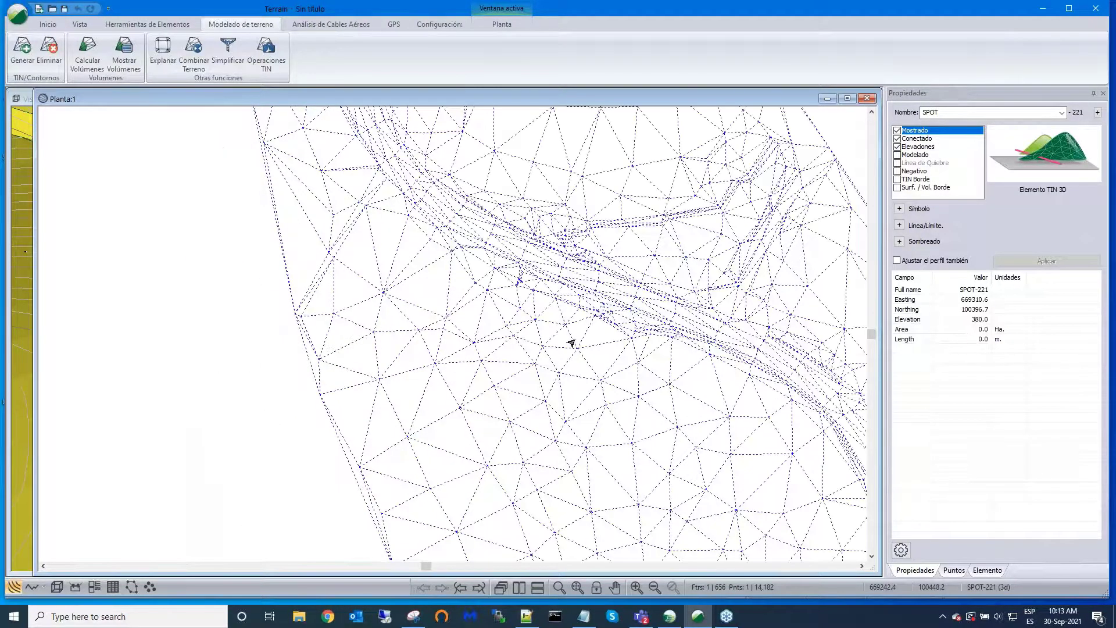
scroll(572, 344, "down", 1)
scroll(567, 340, "down", 1)
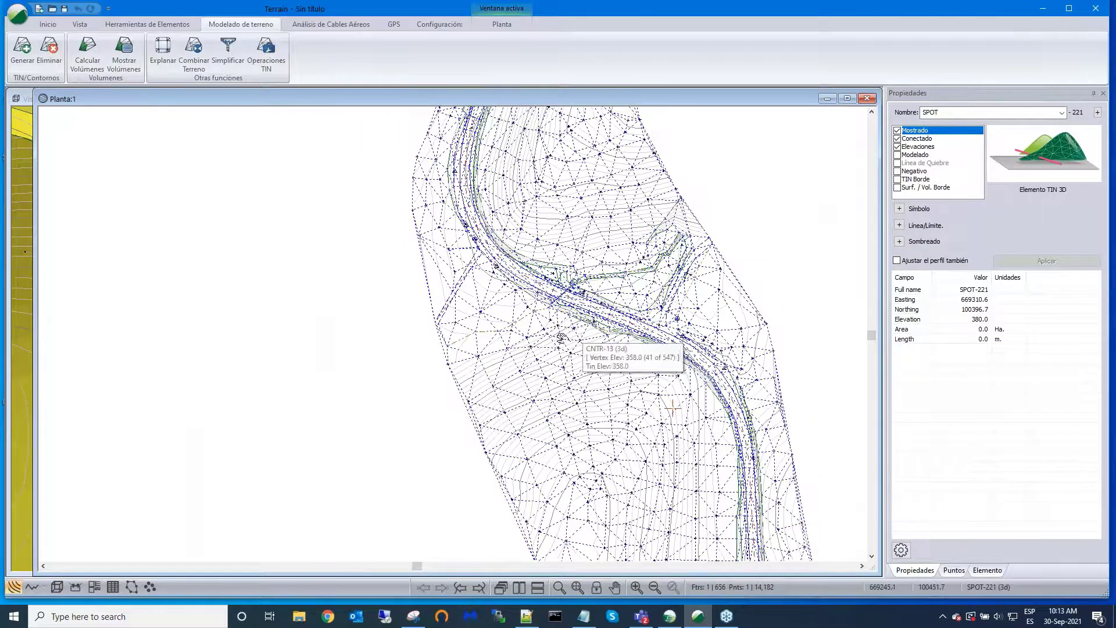
middle_click_drag(561, 338, 498, 343)
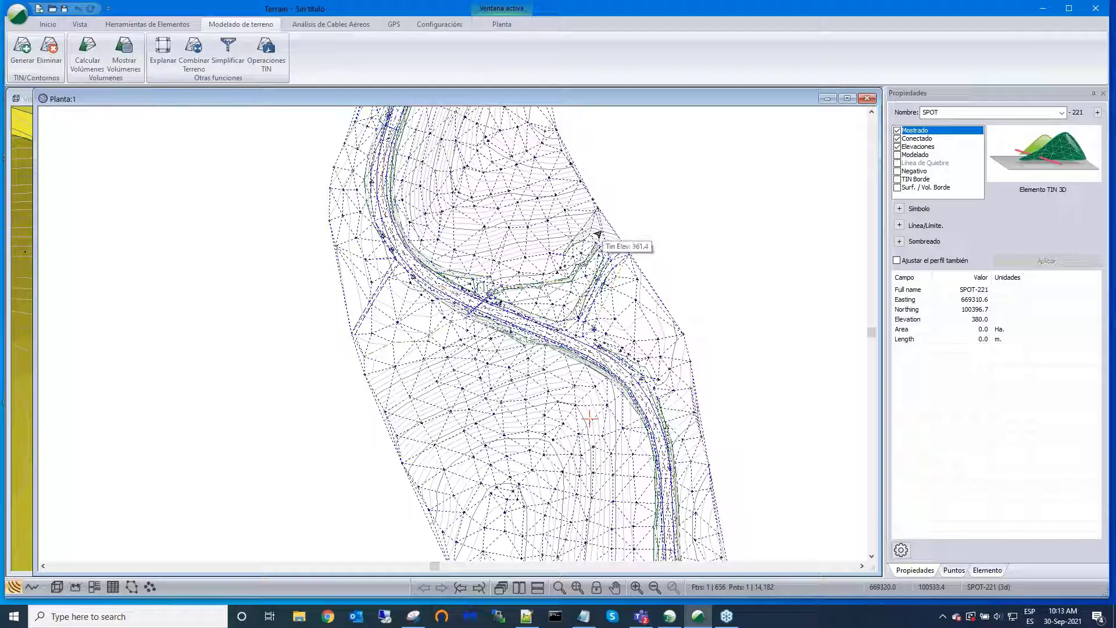
scroll(599, 234, "down", 2)
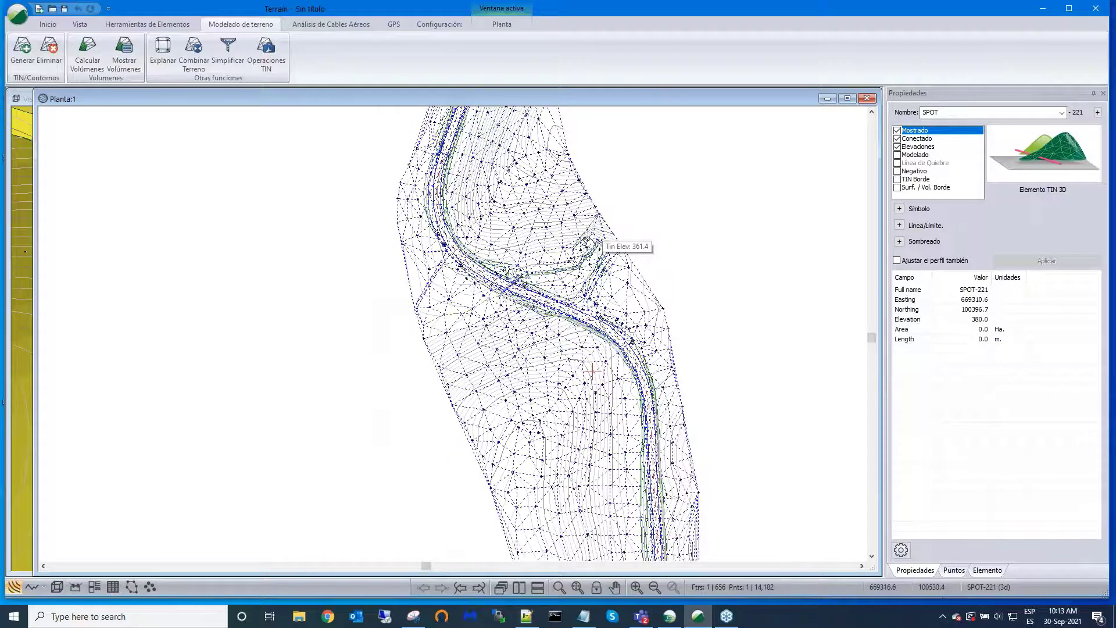
middle_click_drag(599, 235, 519, 271)
scroll(520, 271, "up", 1)
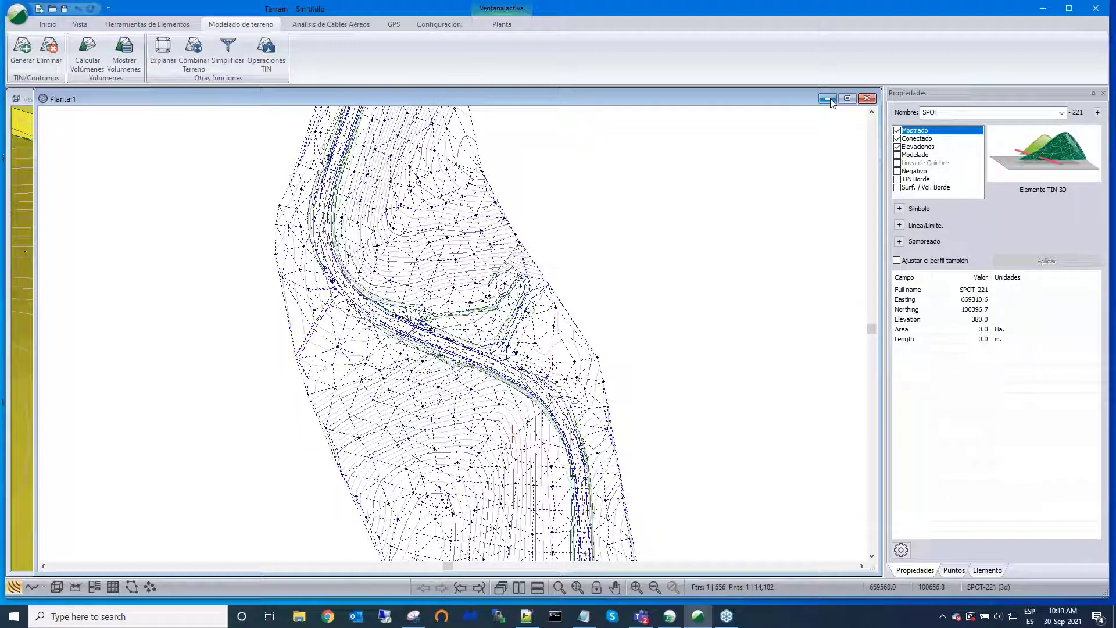
Step: Turn off the triangle outlines in the plan view's surface options
right_click(735, 229)
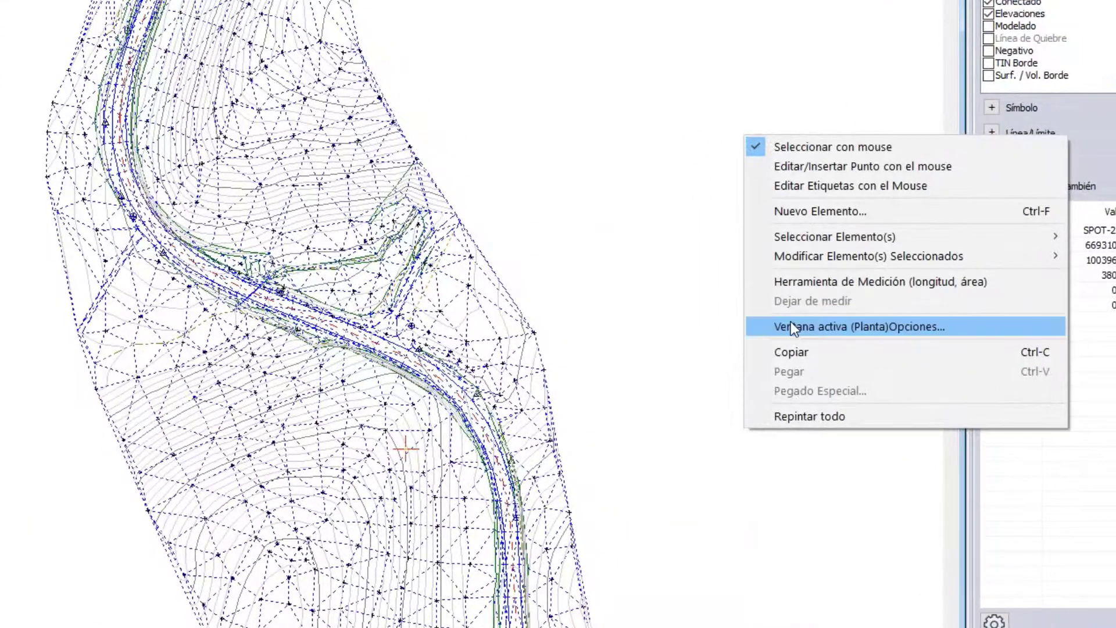
left_click(773, 347)
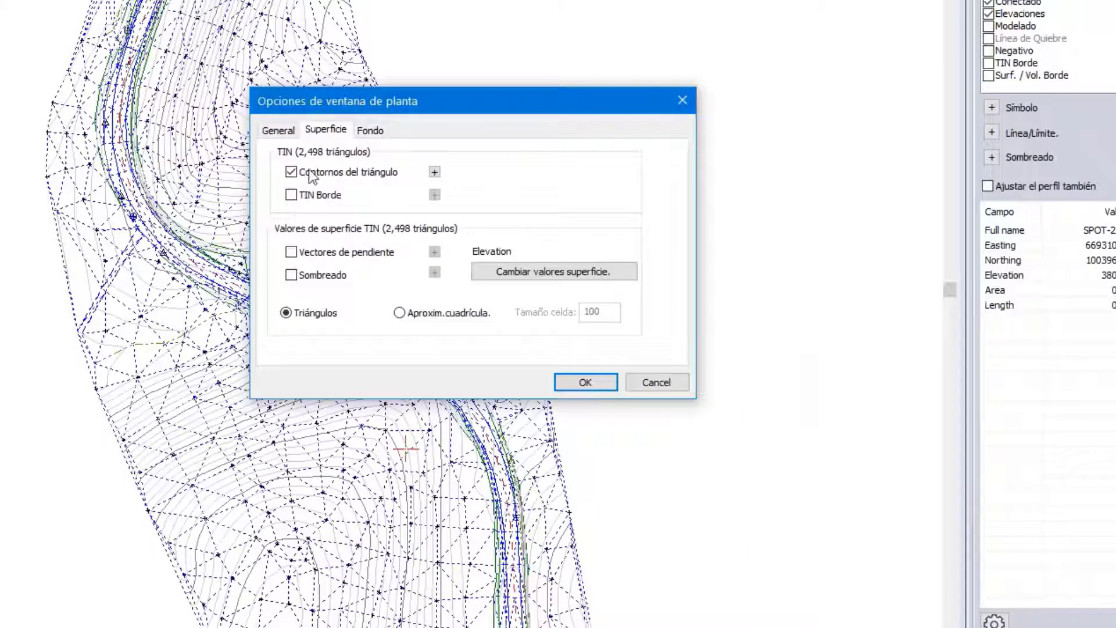
left_click(291, 172)
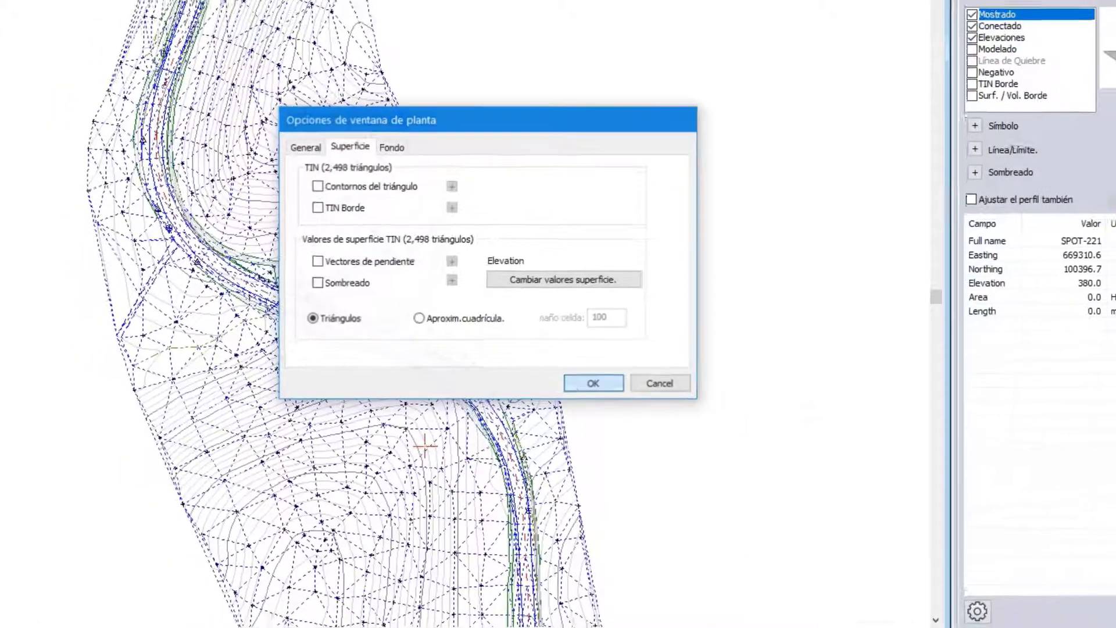
left_click(572, 383)
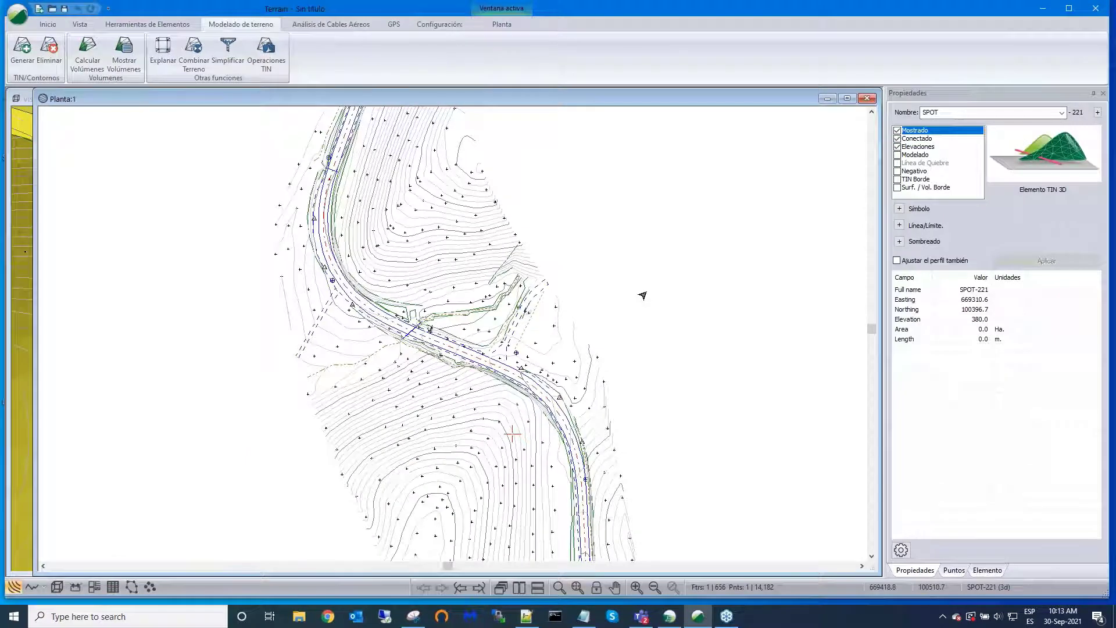
Step: Choose Universal Transverse Mercator as the coordinate projection in the terrain module's settings
left_click(439, 25)
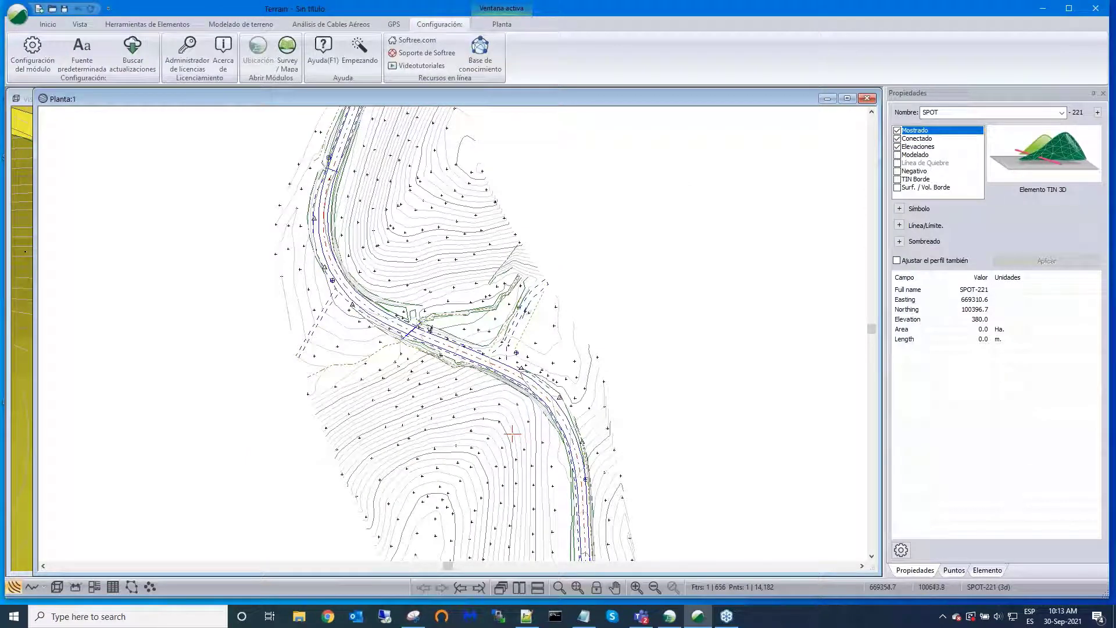
left_click(28, 51)
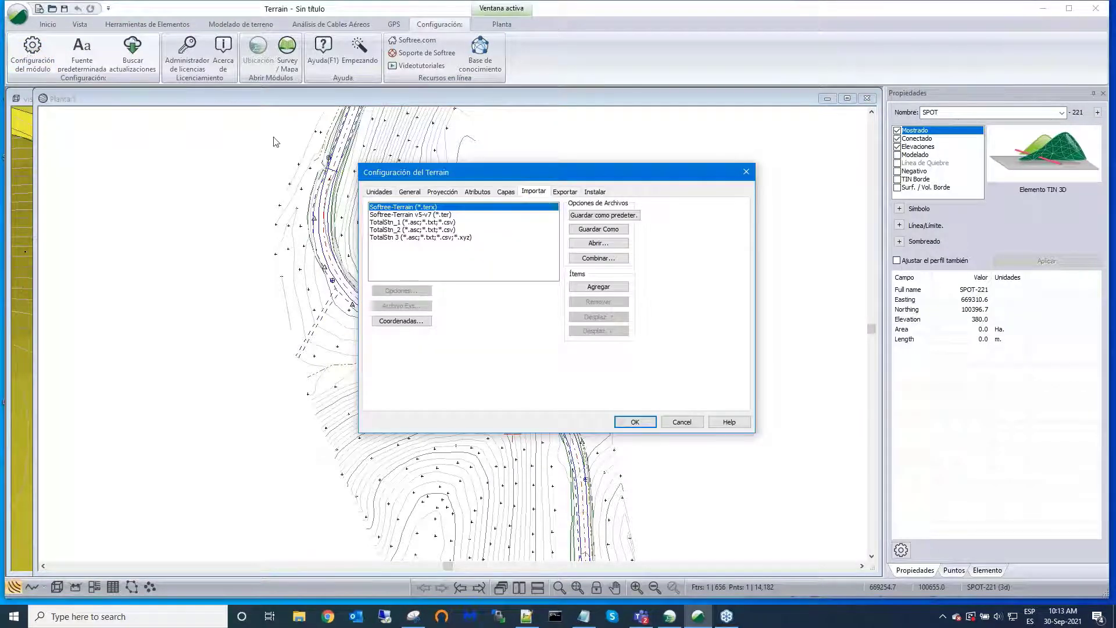
left_click(441, 193)
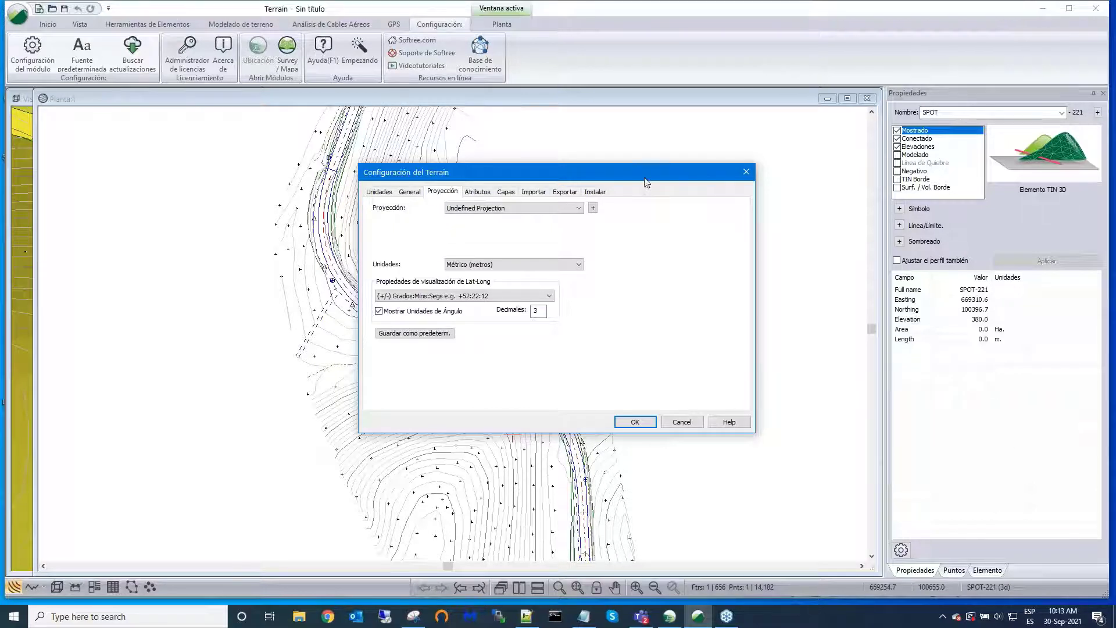
left_click_drag(646, 180, 634, 161)
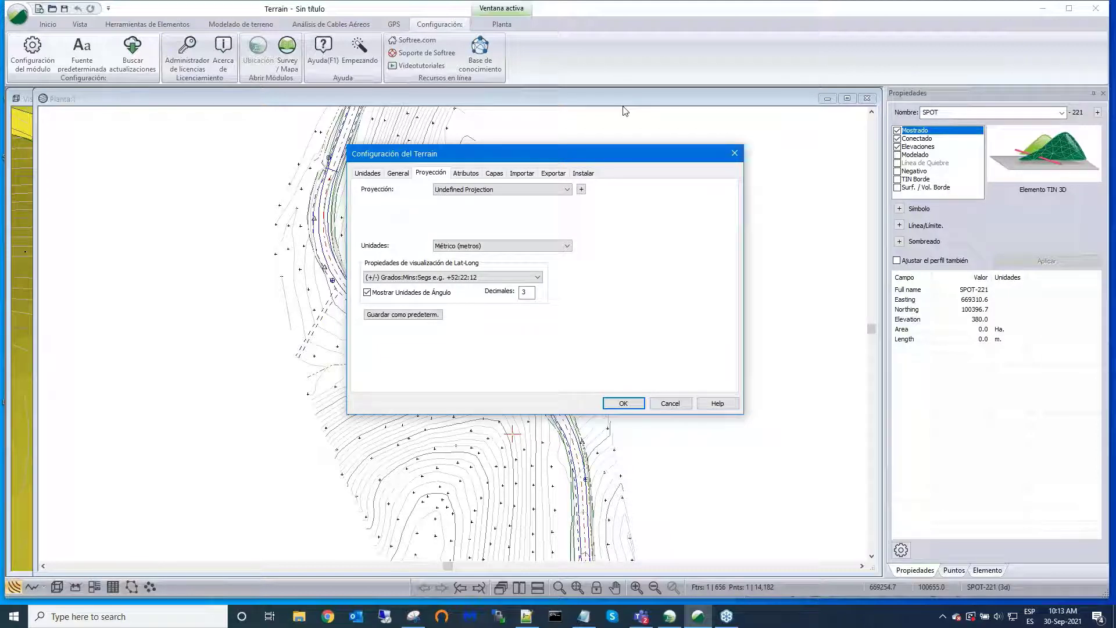
left_click(567, 191)
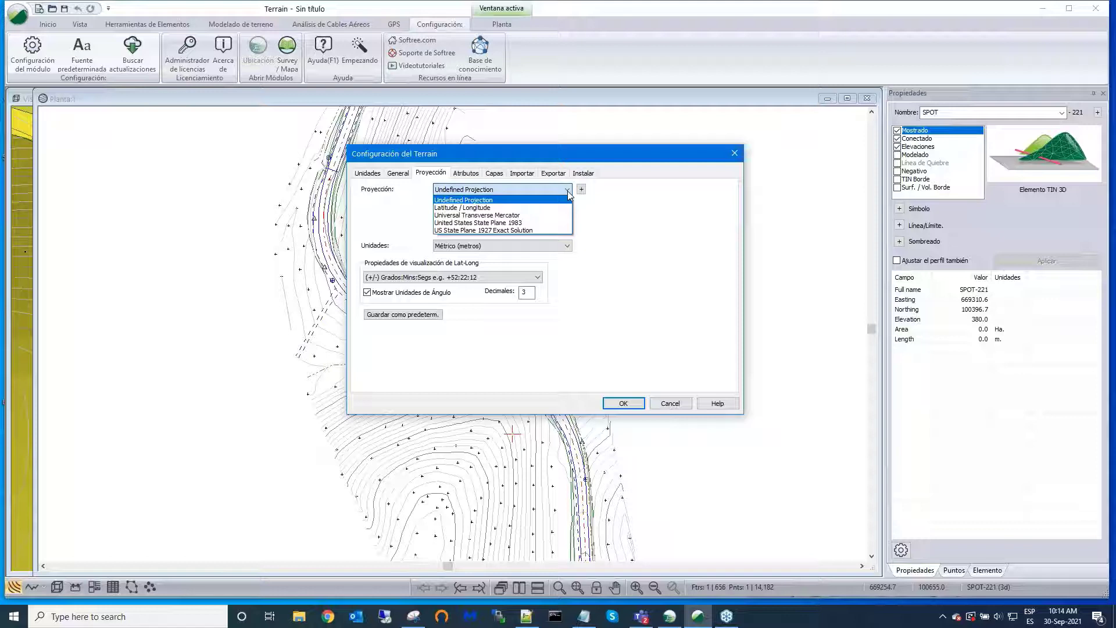
left_click(475, 217)
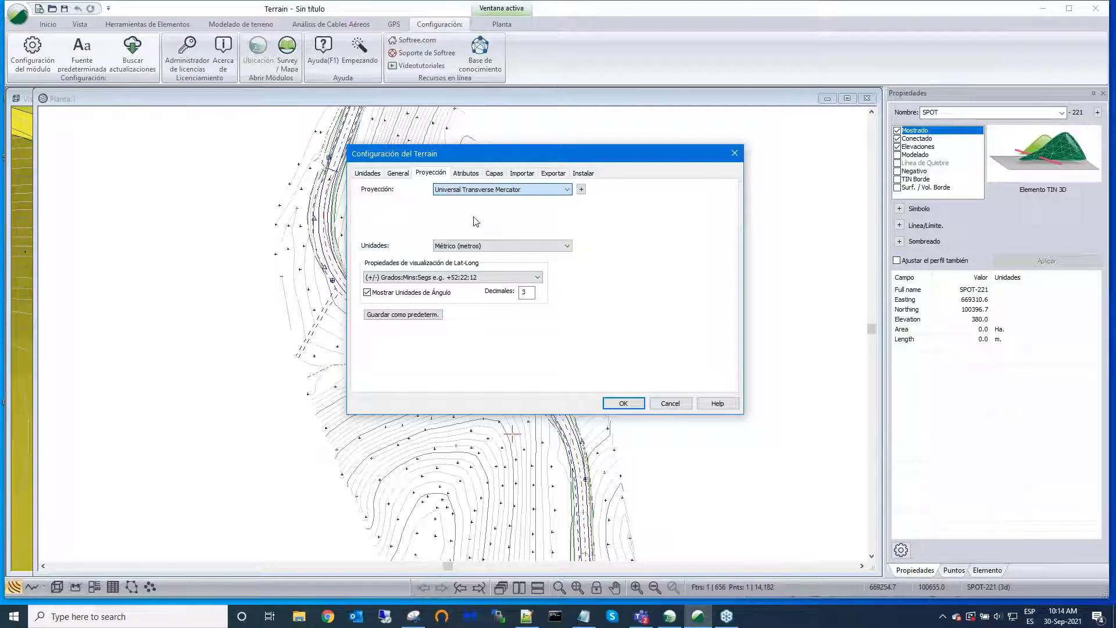
Step: Review the UTM projection's WKT definition and EPSG code, and close the module settings without saving
left_click(582, 190)
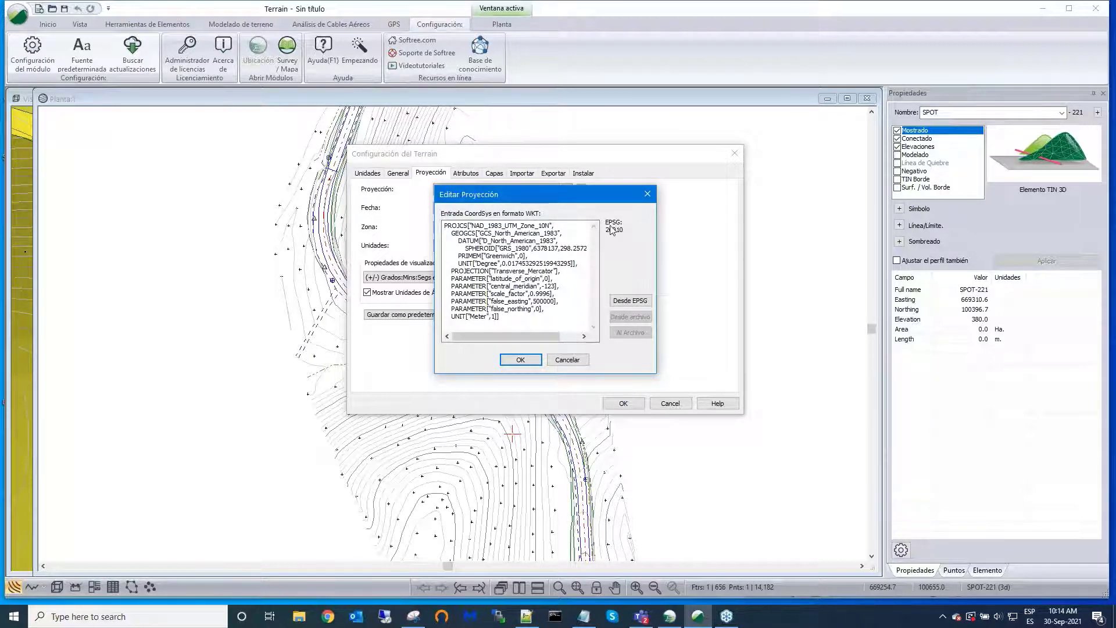
left_click(567, 360)
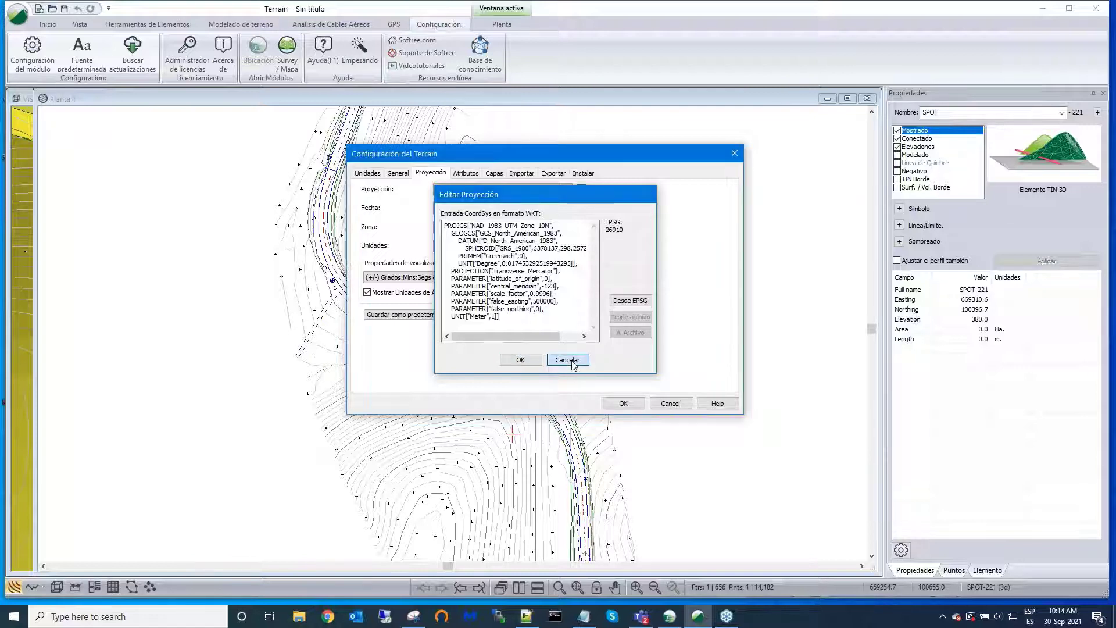
left_click(672, 403)
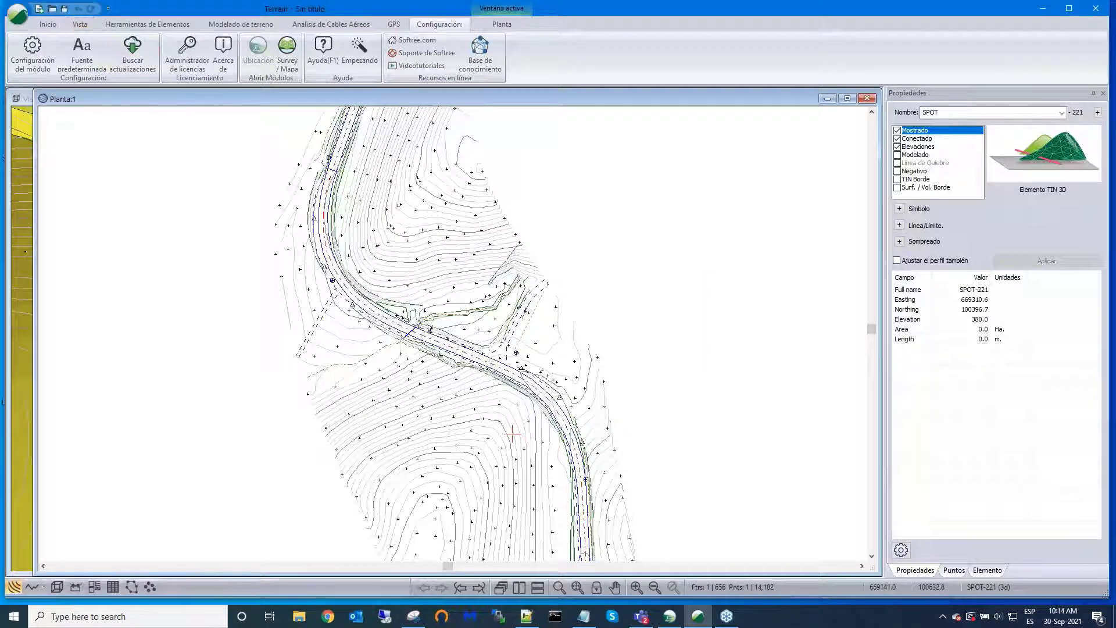
left_click(50, 24)
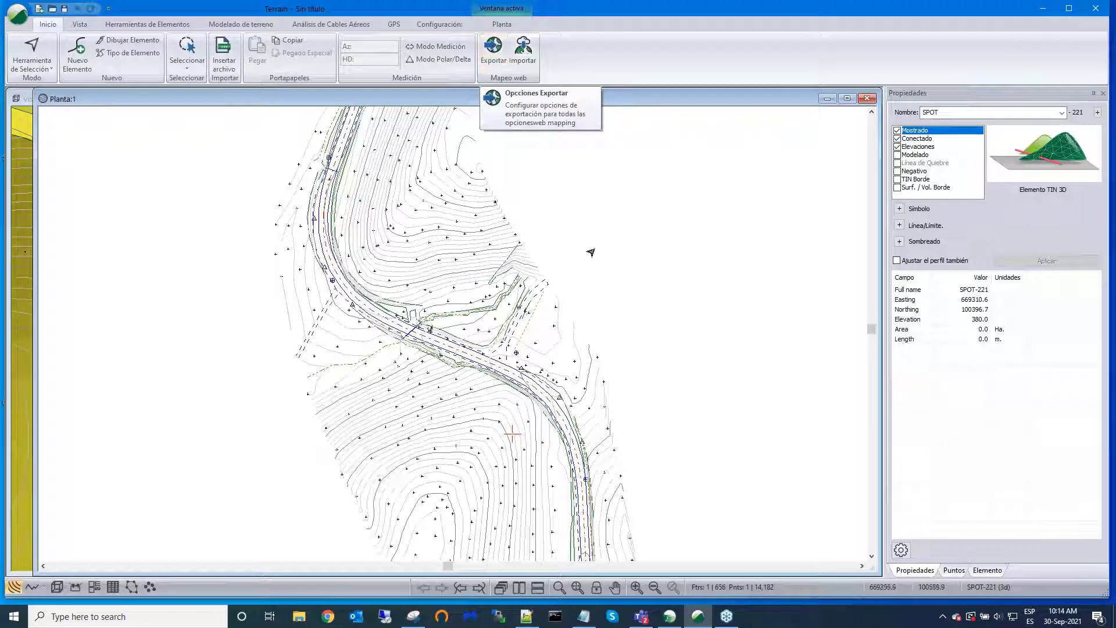
scroll(591, 253, "down", 1)
scroll(591, 253, "down", 1)
middle_click_drag(590, 252, 560, 269)
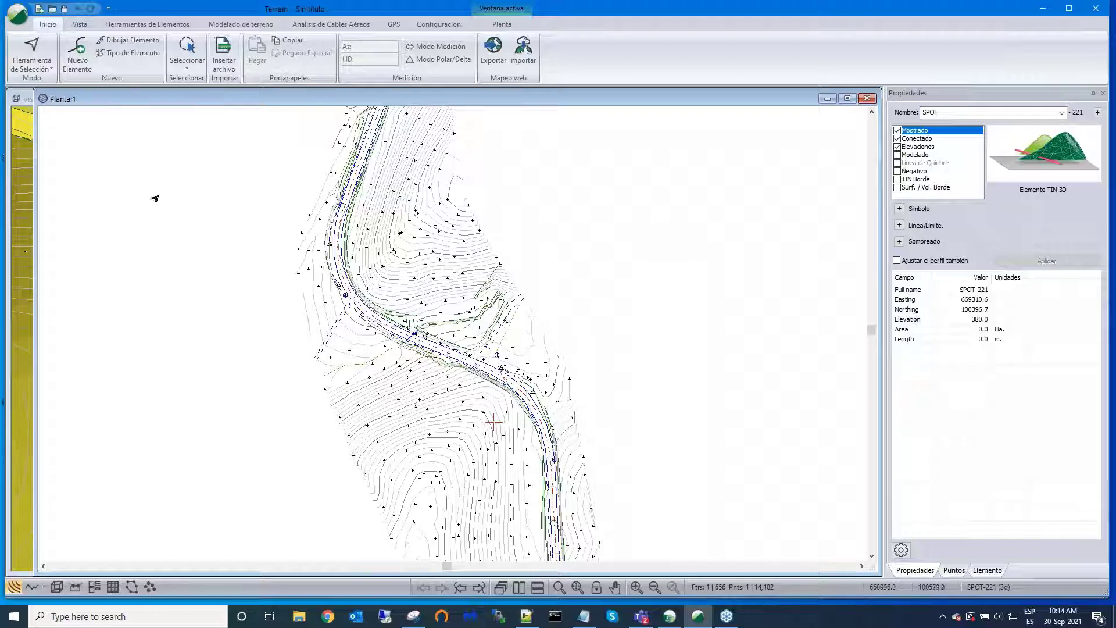
Step: Switch to the HartRoad design in the Ubicación module and view the road's bends around the side-road junction in plan
mouse_move(671, 620)
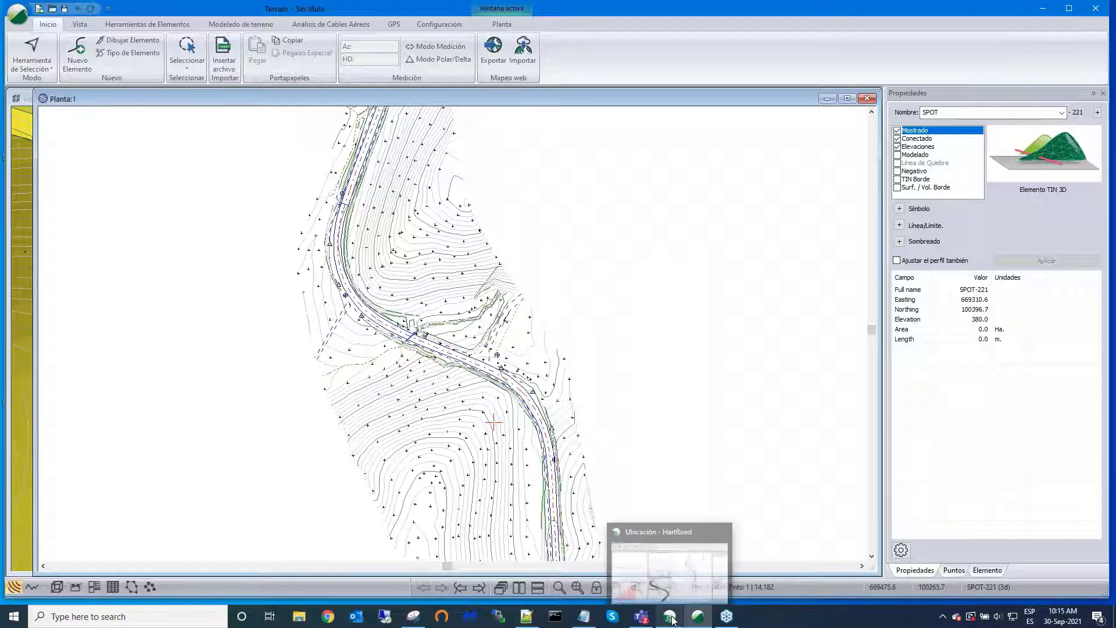
left_click(672, 620)
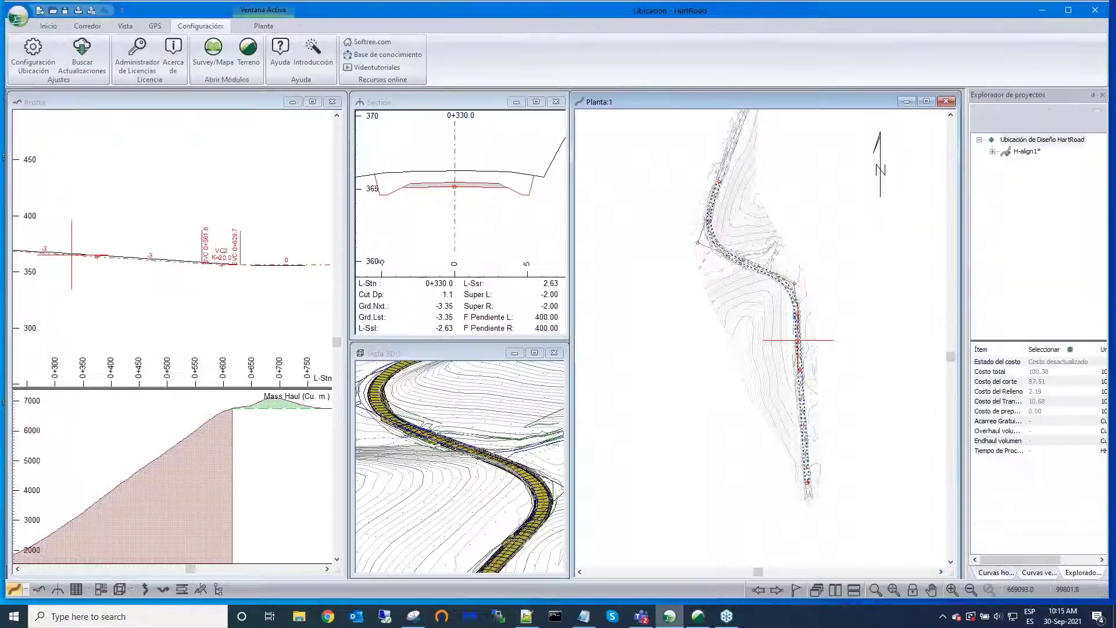
middle_click_drag(764, 377, 795, 462)
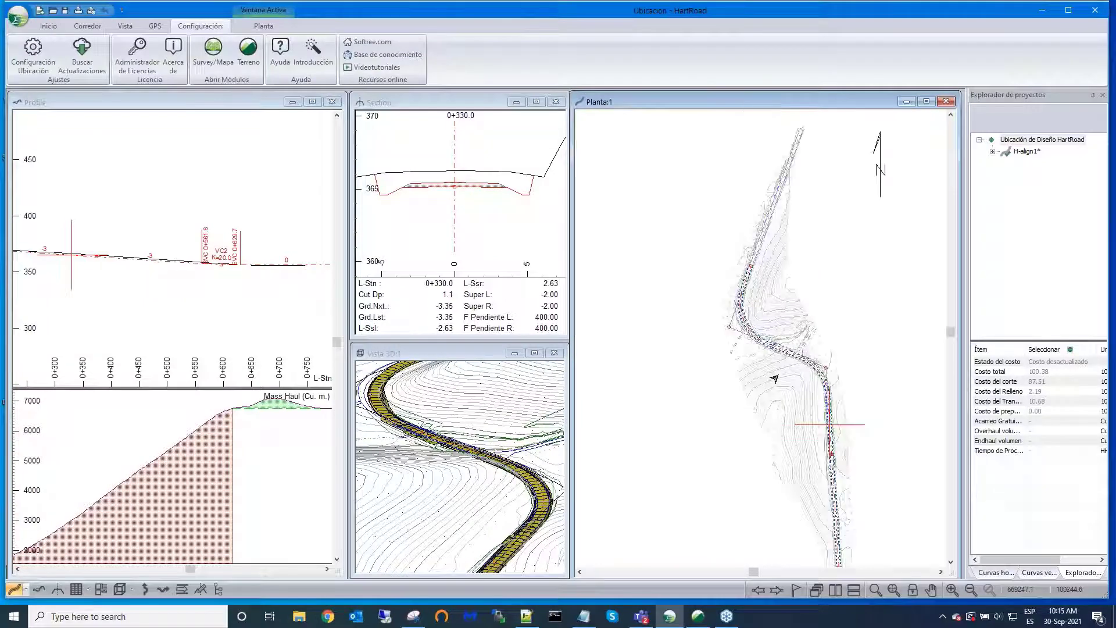
scroll(778, 367, "up", 1)
scroll(778, 367, "up", 4)
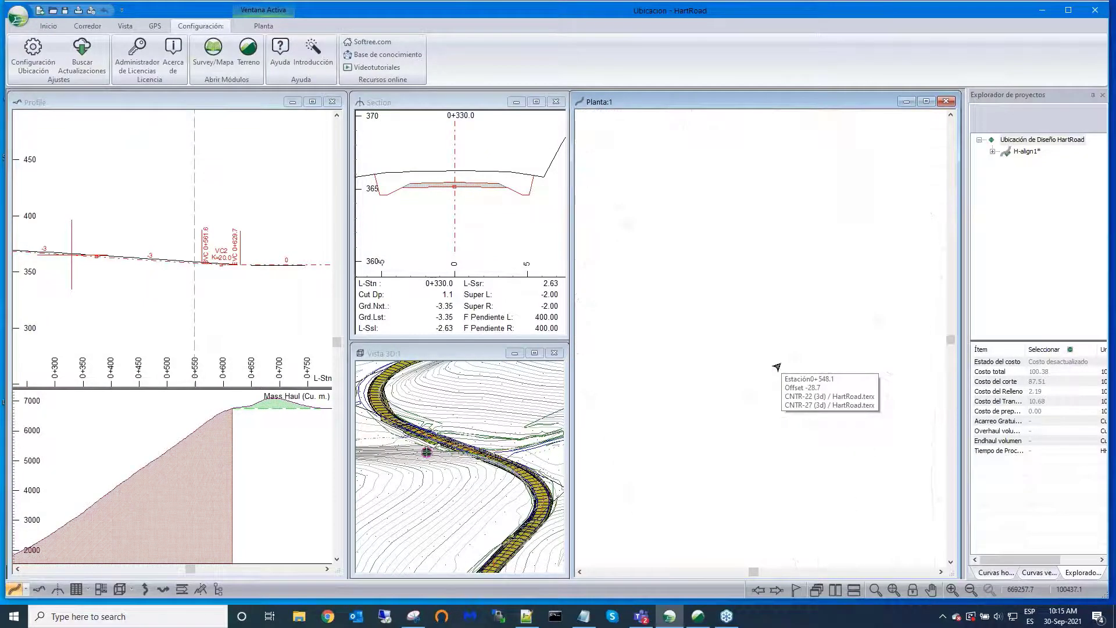
scroll(777, 367, "down", 1)
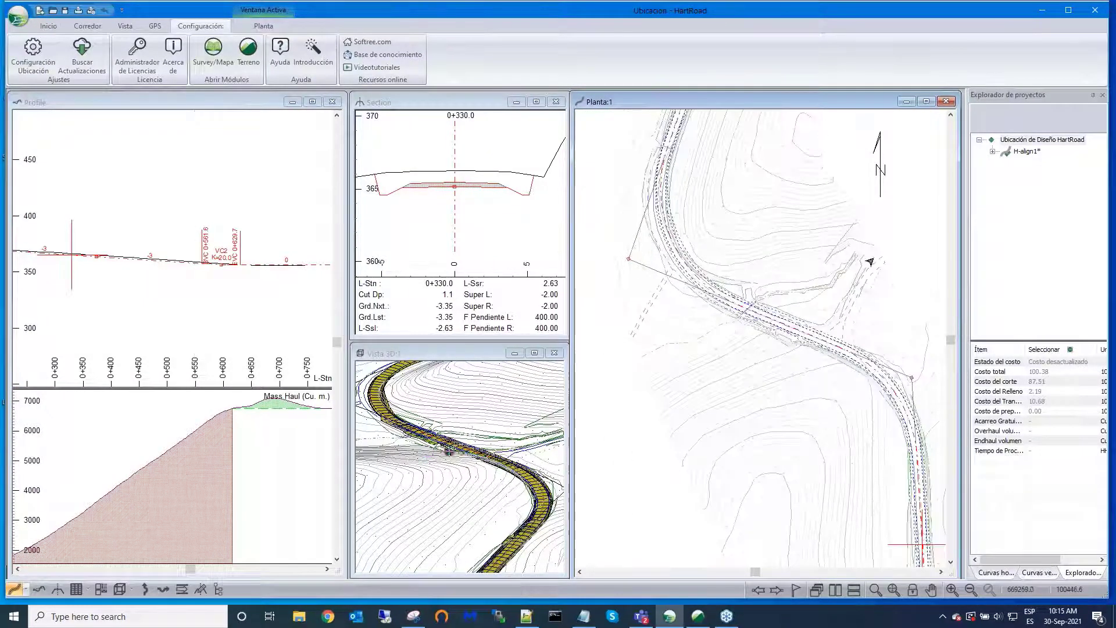